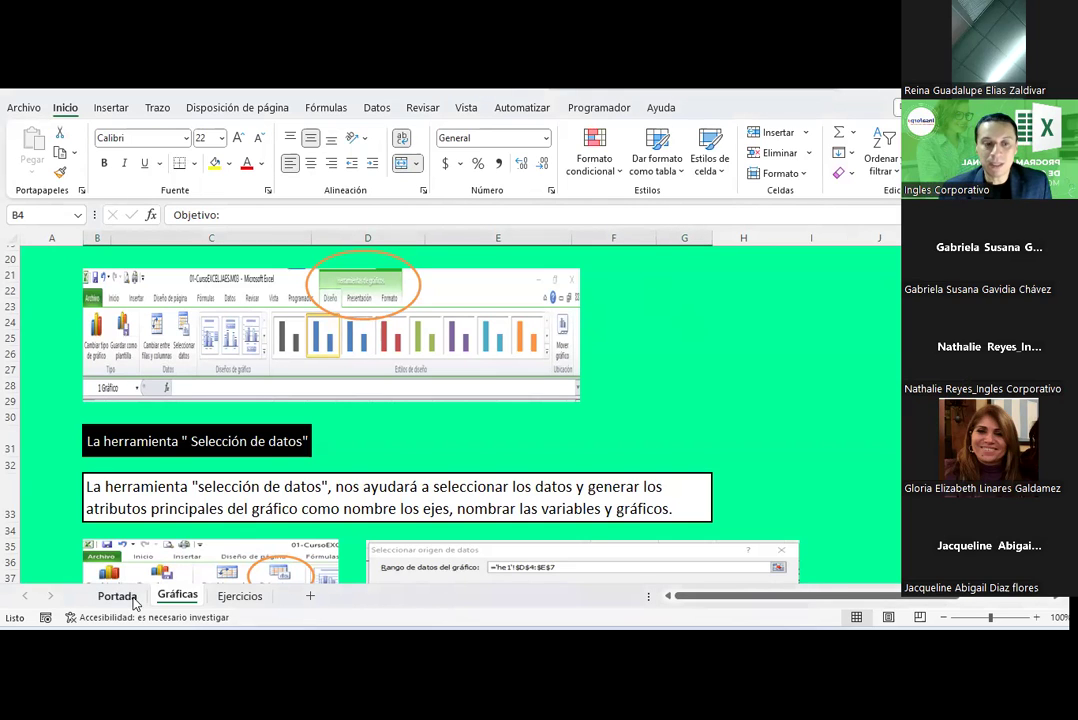
# Go to the Portada cover sheet of the Excel Básico workbook and select cell J5
pyautogui.hotkey('ctrl', 'pageup')
pyautogui.click(485, 388)
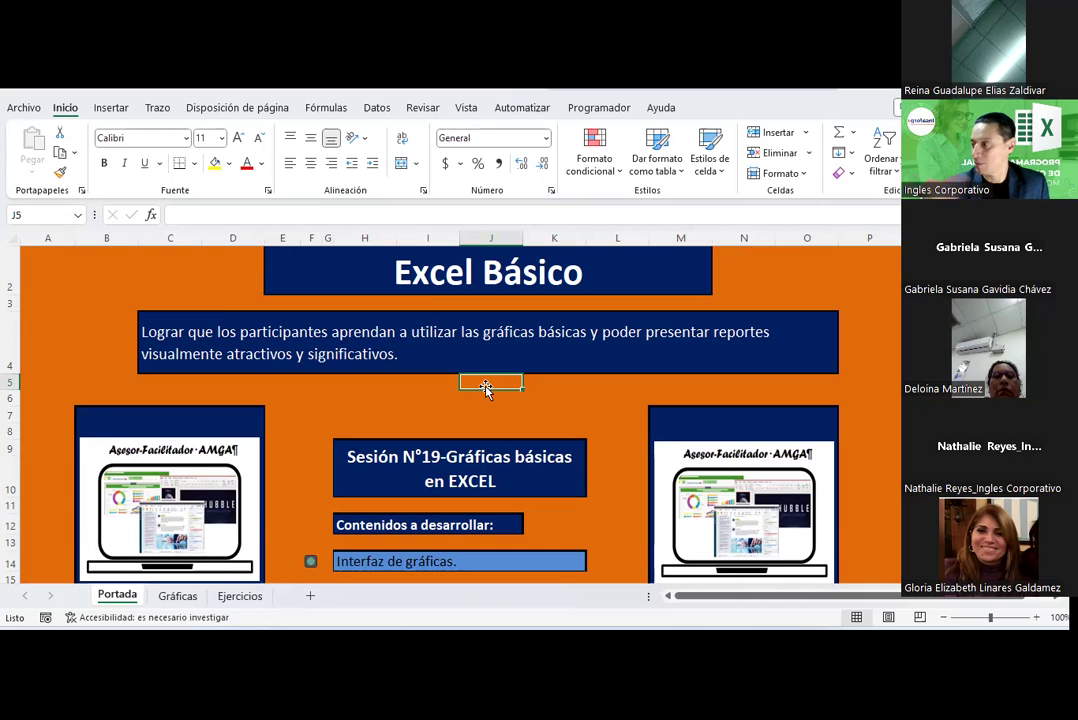
pyautogui.click(467, 397)
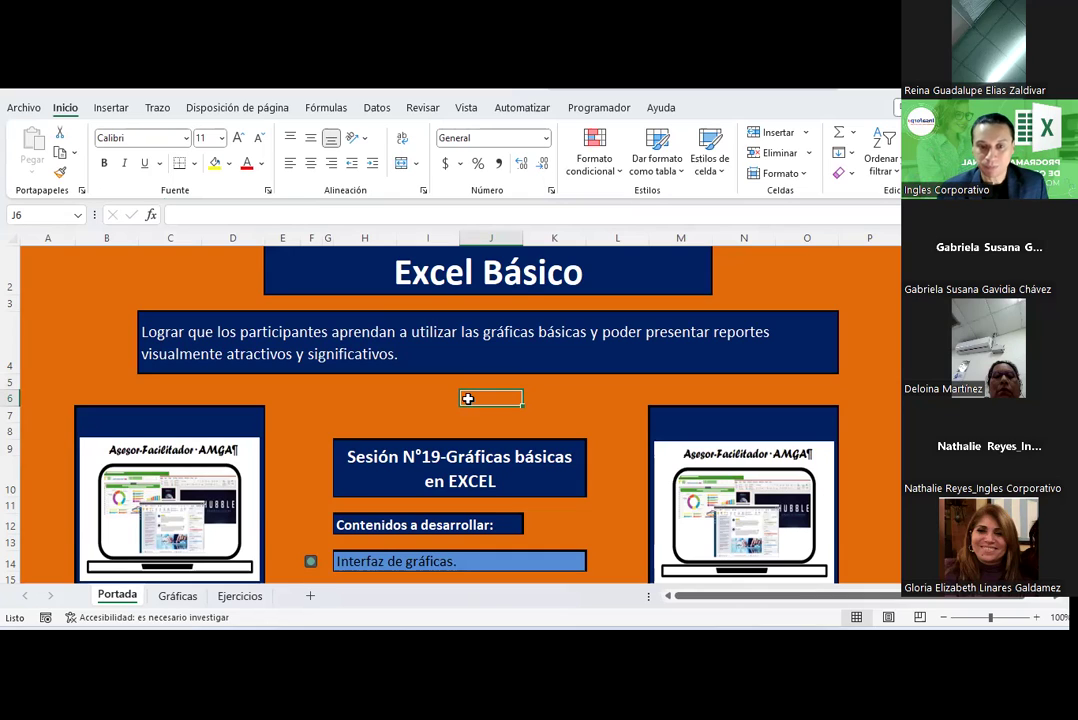
pyautogui.moveTo(428, 398); pyautogui.dragTo(507, 400)
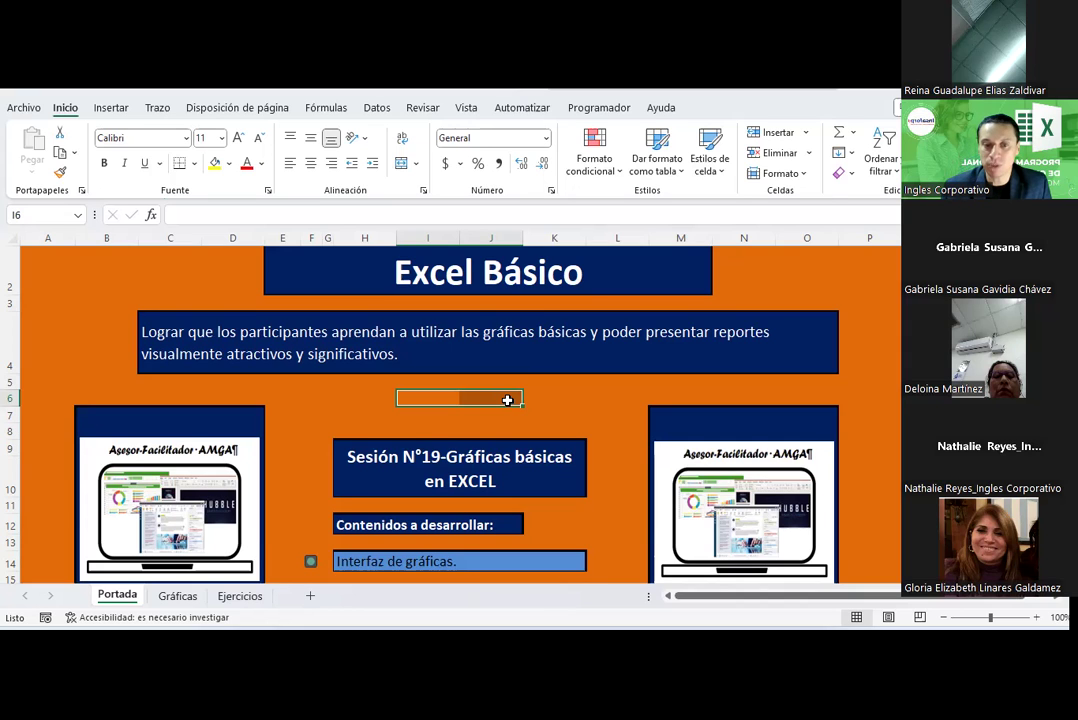
pyautogui.scroll(-1, 507, 400)
pyautogui.scroll(2, 508, 399)
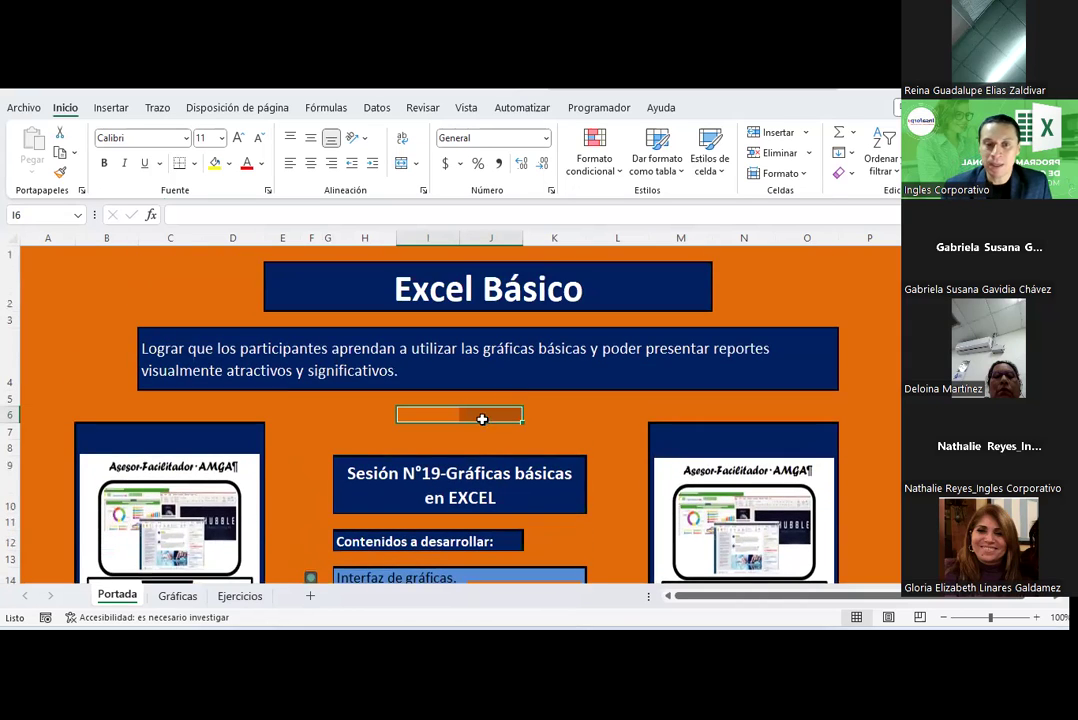
pyautogui.click(466, 417)
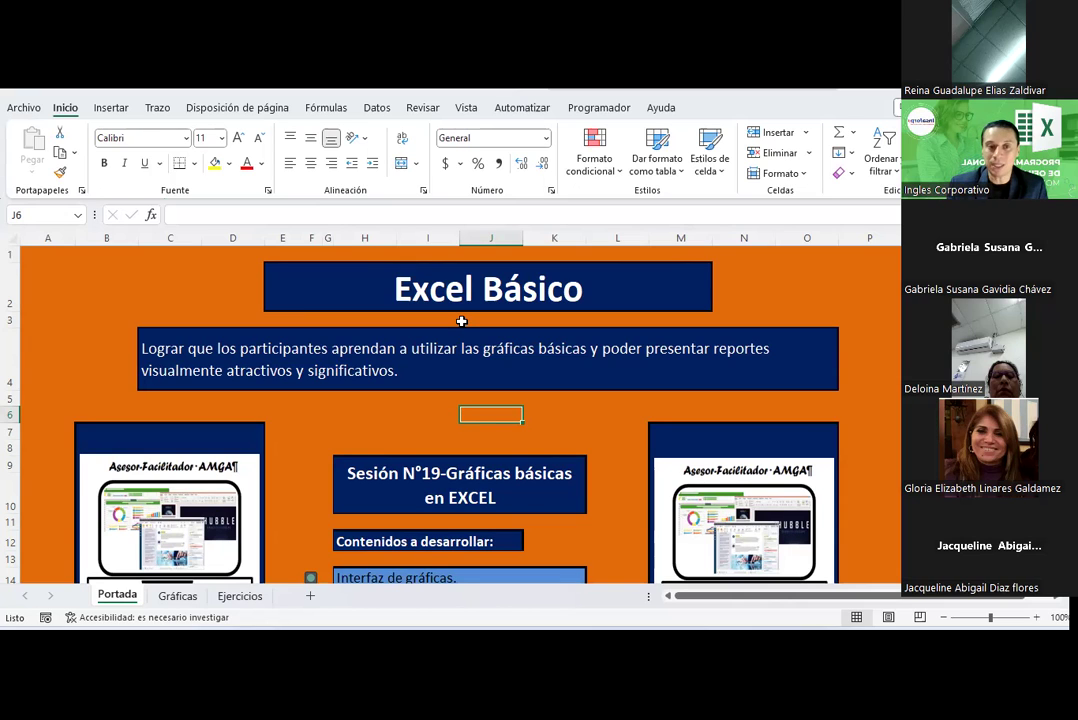
# Switch back to the Gráficas sheet showing the Selección de datos lesson
pyautogui.click(185, 597)
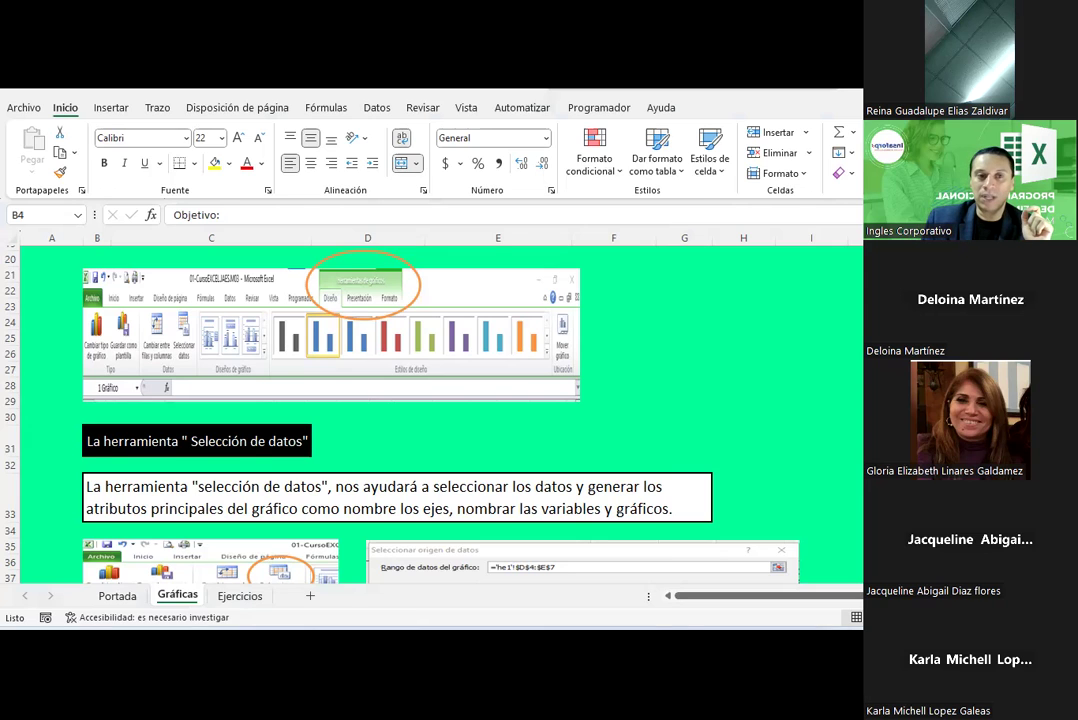
# On the Insertar ribbon, preview the Mapa 3D options, then dismiss them
pyautogui.click(121, 110)
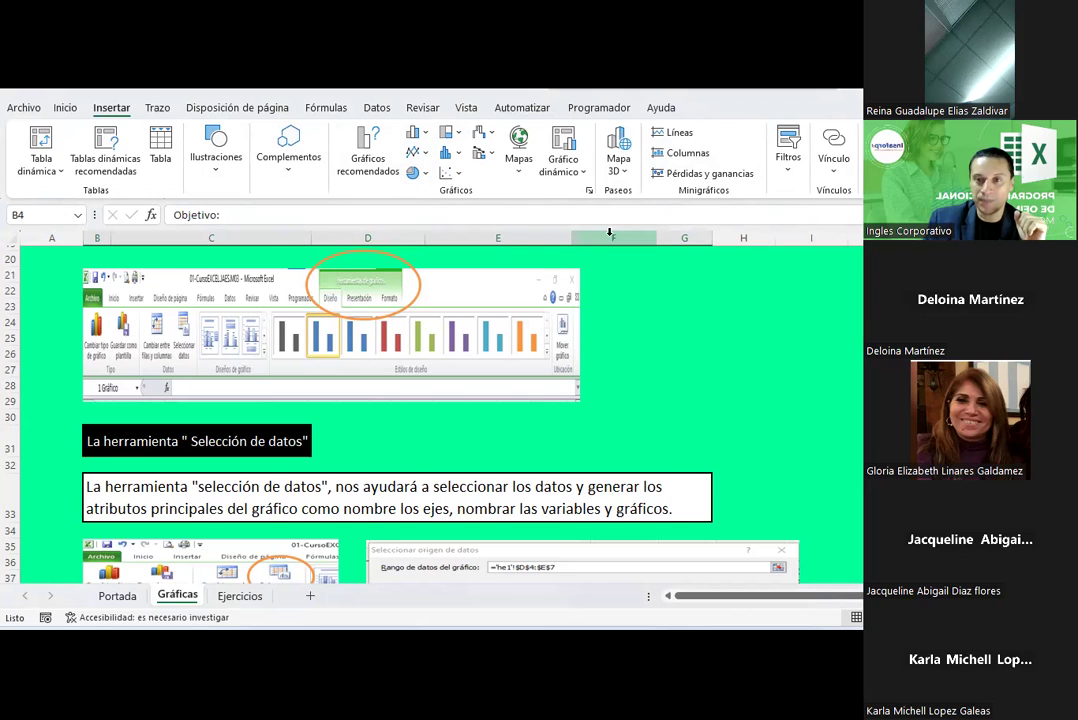
pyautogui.click(625, 172)
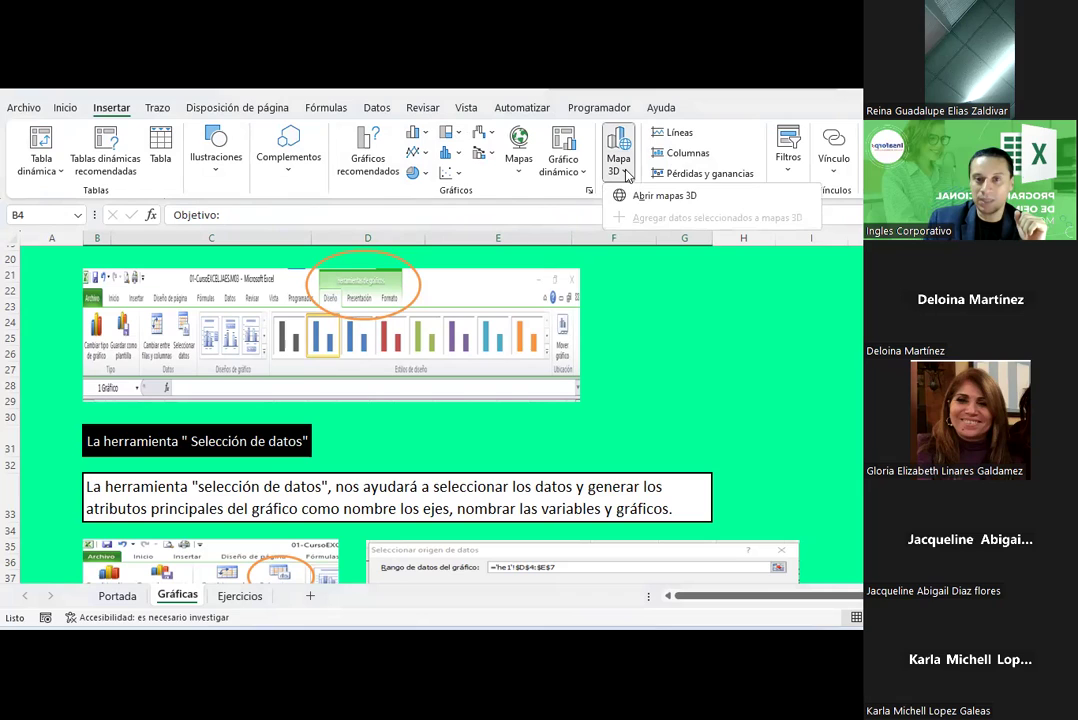
pyautogui.click(618, 96)
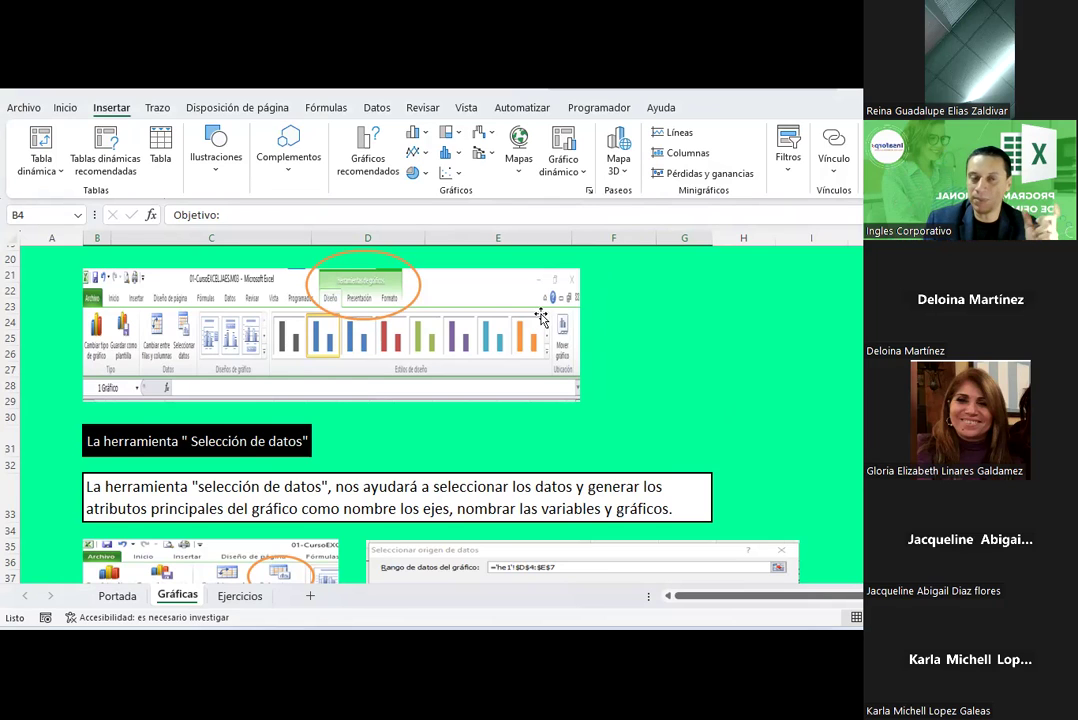
pyautogui.click(688, 340)
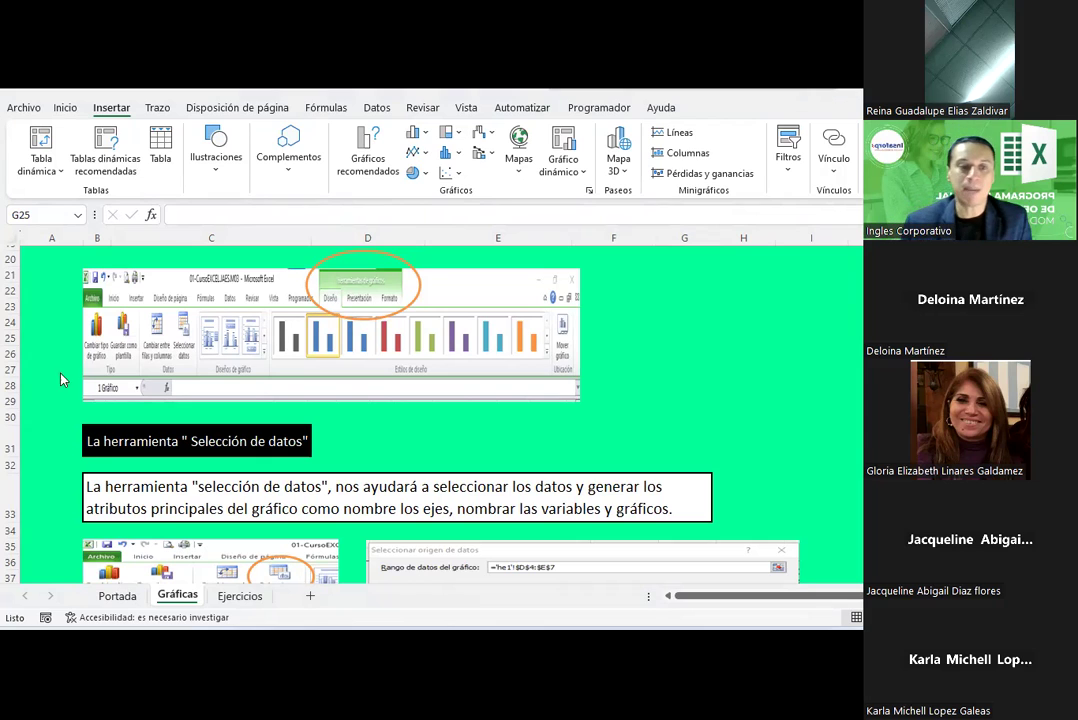
# Show the Columnas 2D/3D and Barras 2D/3D chart type choices
pyautogui.click(427, 136)
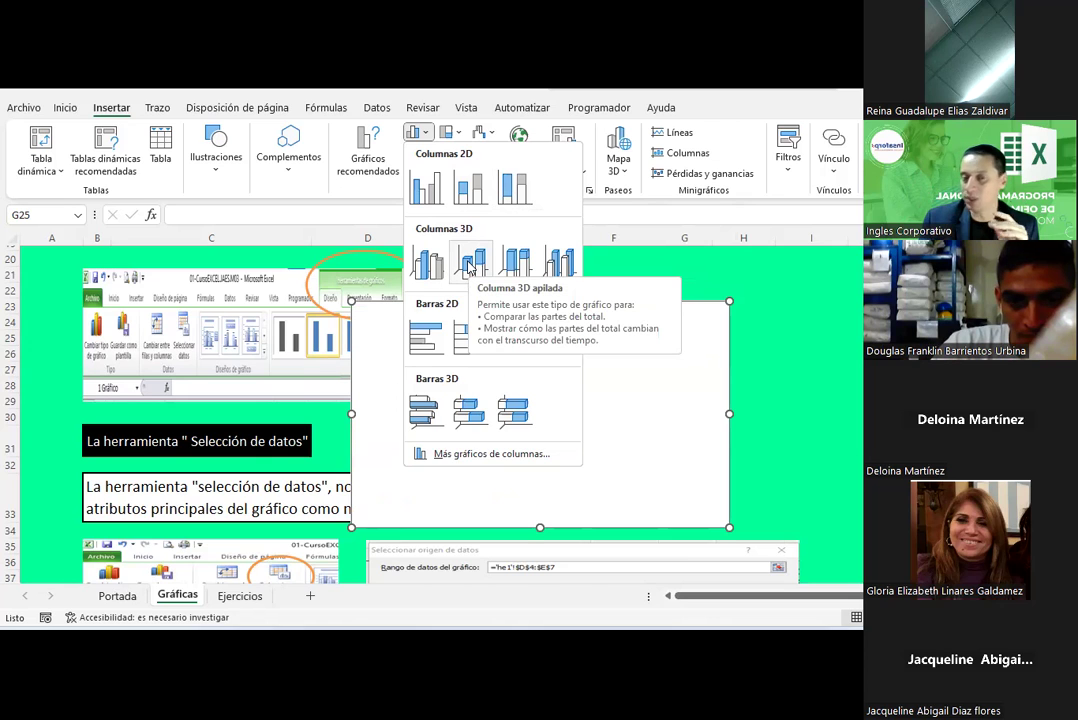
# Close the column choices and request Más gráficos de jerarquía from the hierarchy chart menu
pyautogui.click(776, 111)
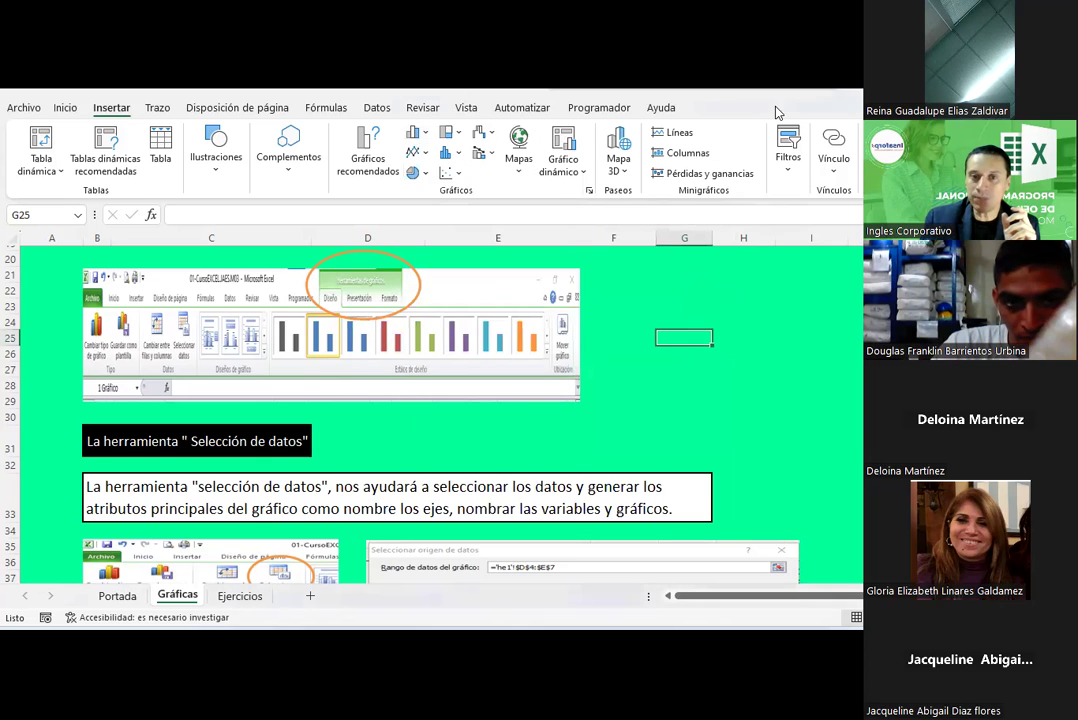
pyautogui.click(457, 131)
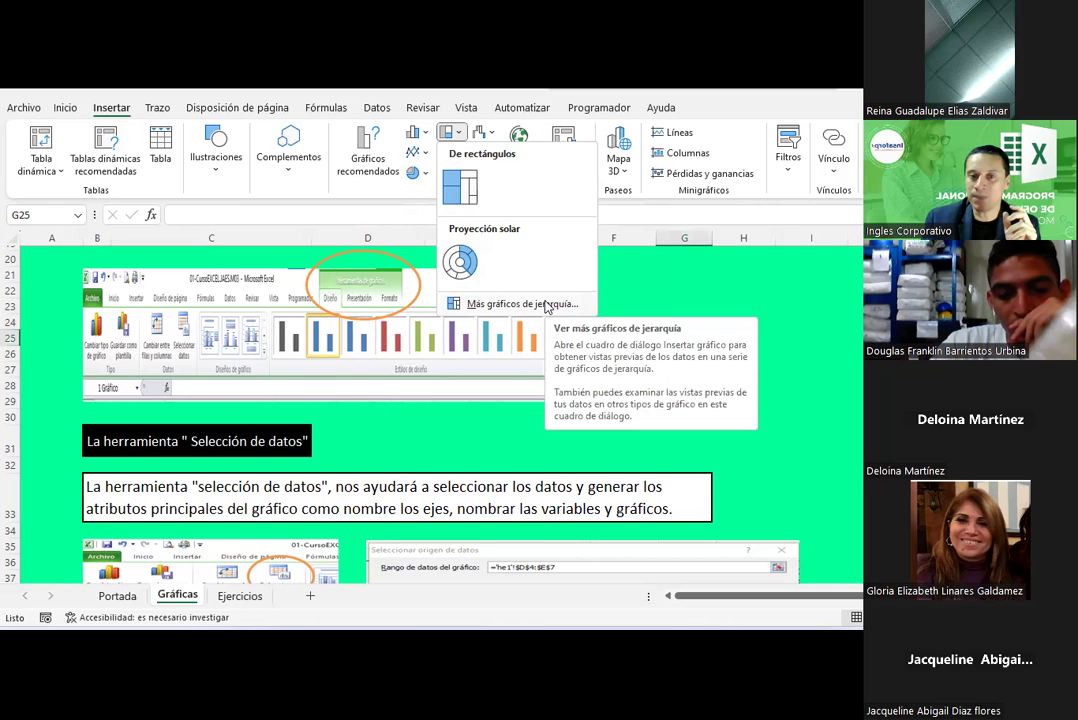
pyautogui.click(548, 305)
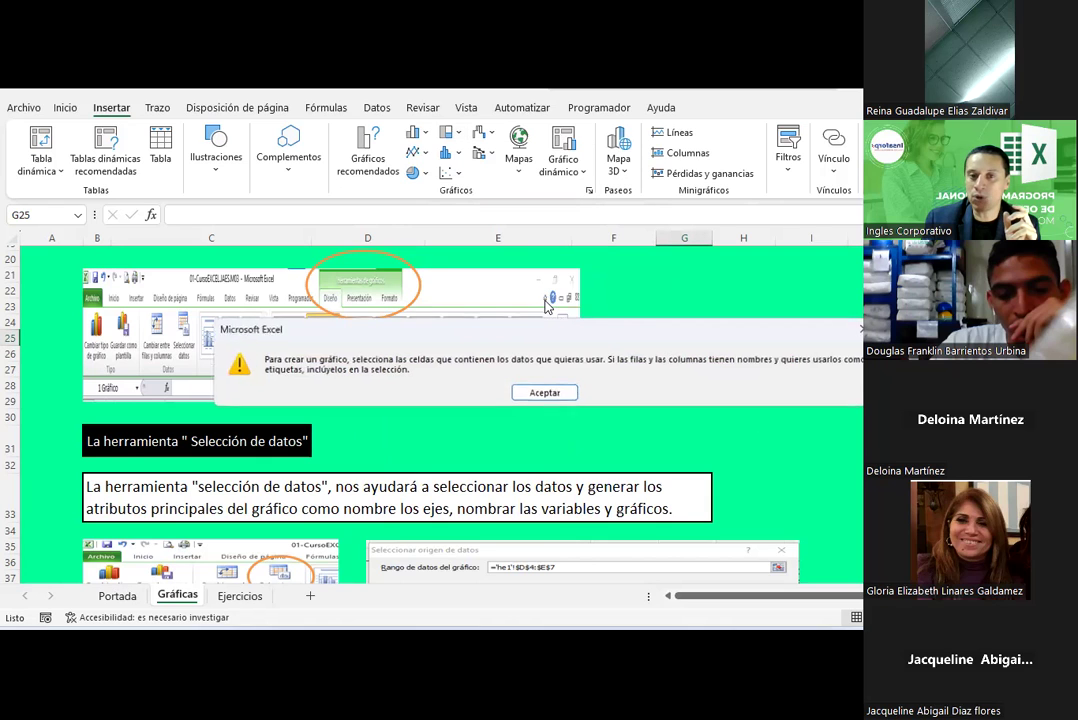
# Acknowledge the select-data warning with Aceptar and show the statistical charts like Histograma
pyautogui.click(561, 392)
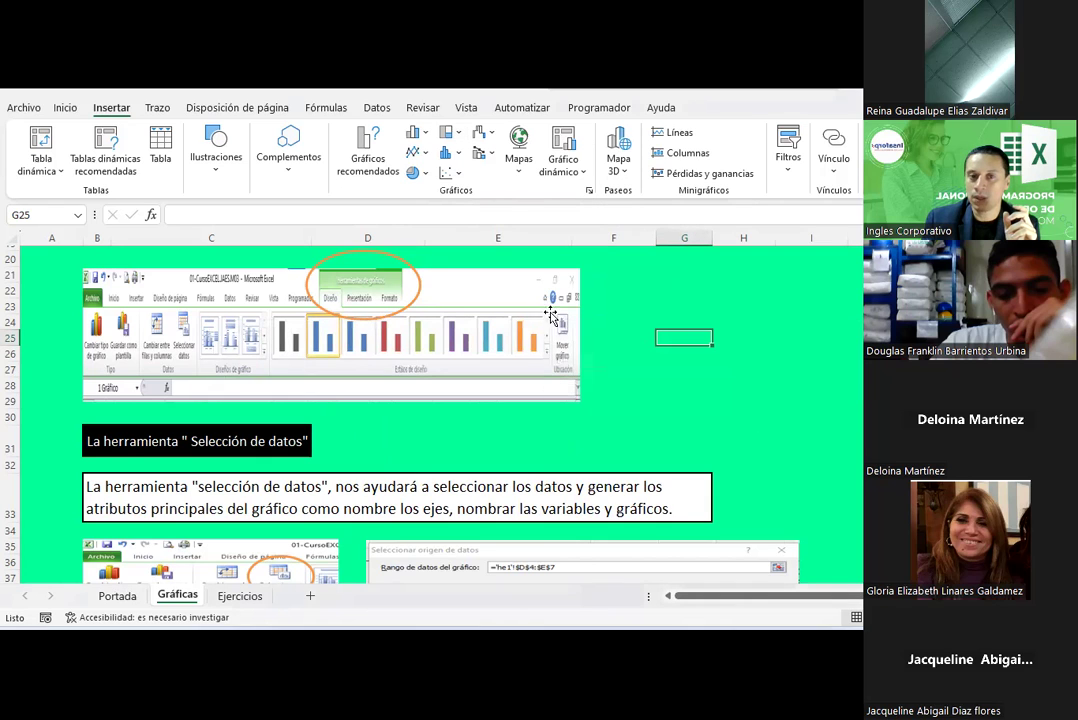
pyautogui.click(455, 155)
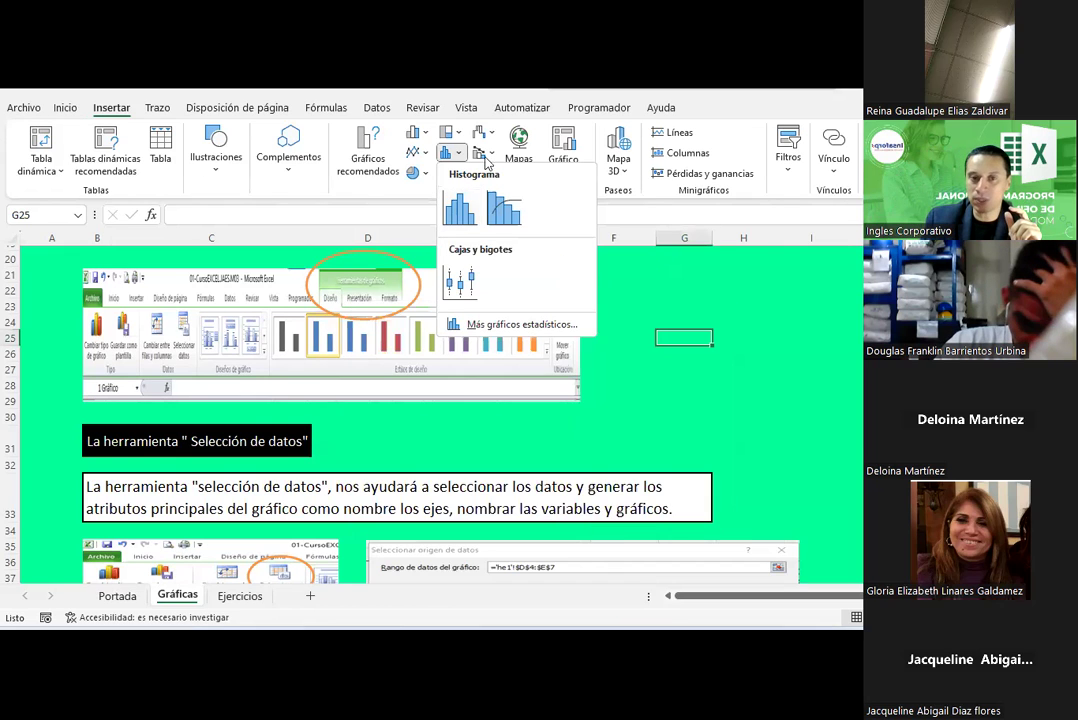
# Show the Combinado layouts, including Crear gráfico combinado personalizado
pyautogui.click(494, 156)
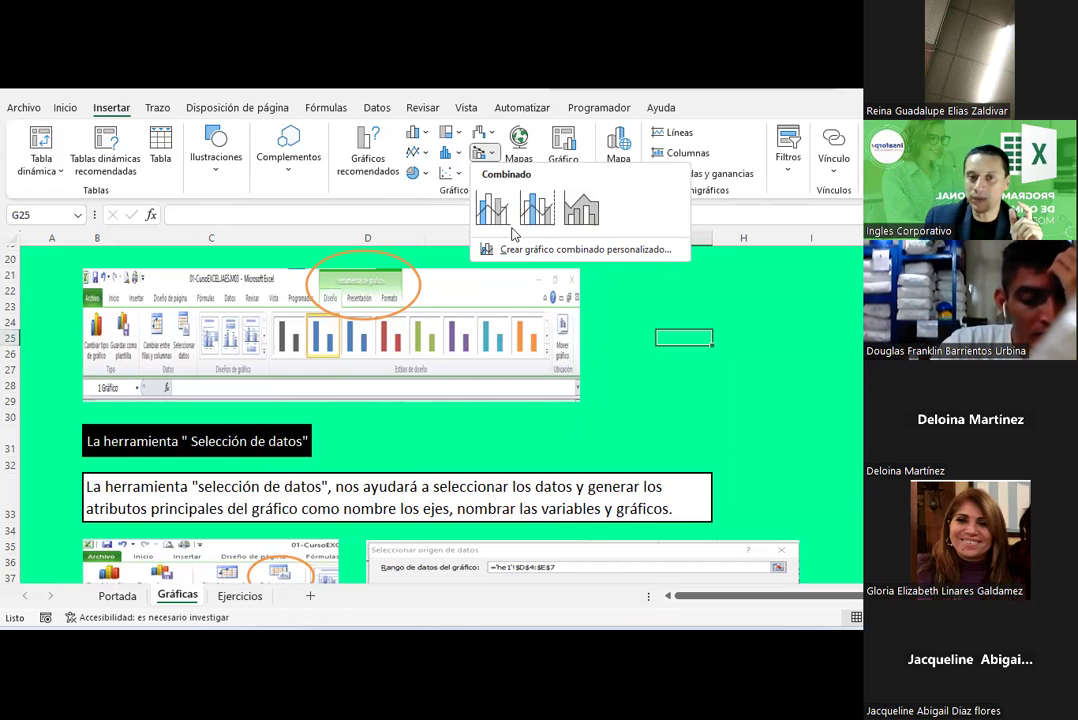
# Close the combo gallery and show the cascada, embudo, cotizaciones, superficie and radial charts
pyautogui.click(490, 149)
pyautogui.click(497, 138)
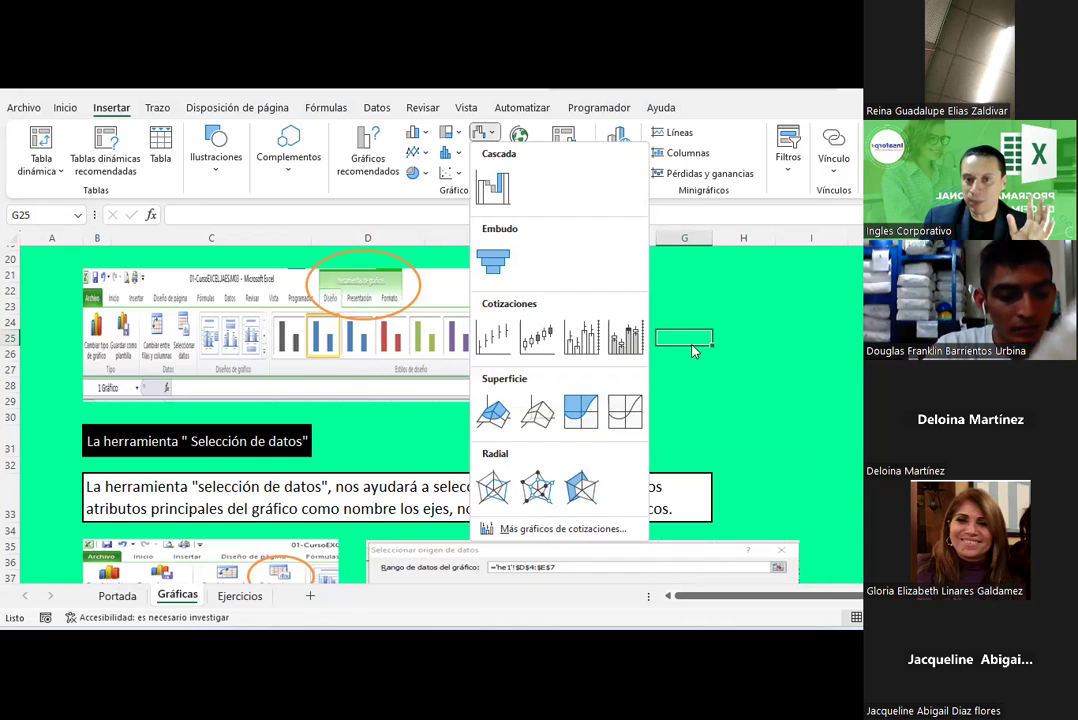
# Close the chart gallery, then preview and dismiss the Gráfico dinámico options
pyautogui.click(600, 318)
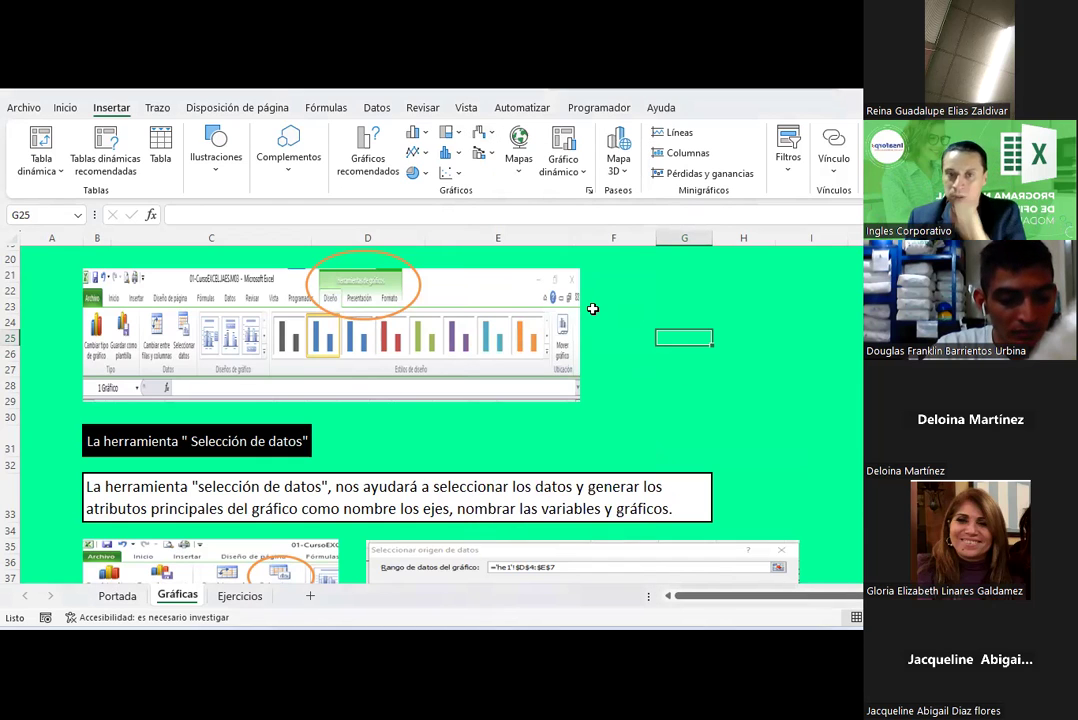
pyautogui.click(563, 165)
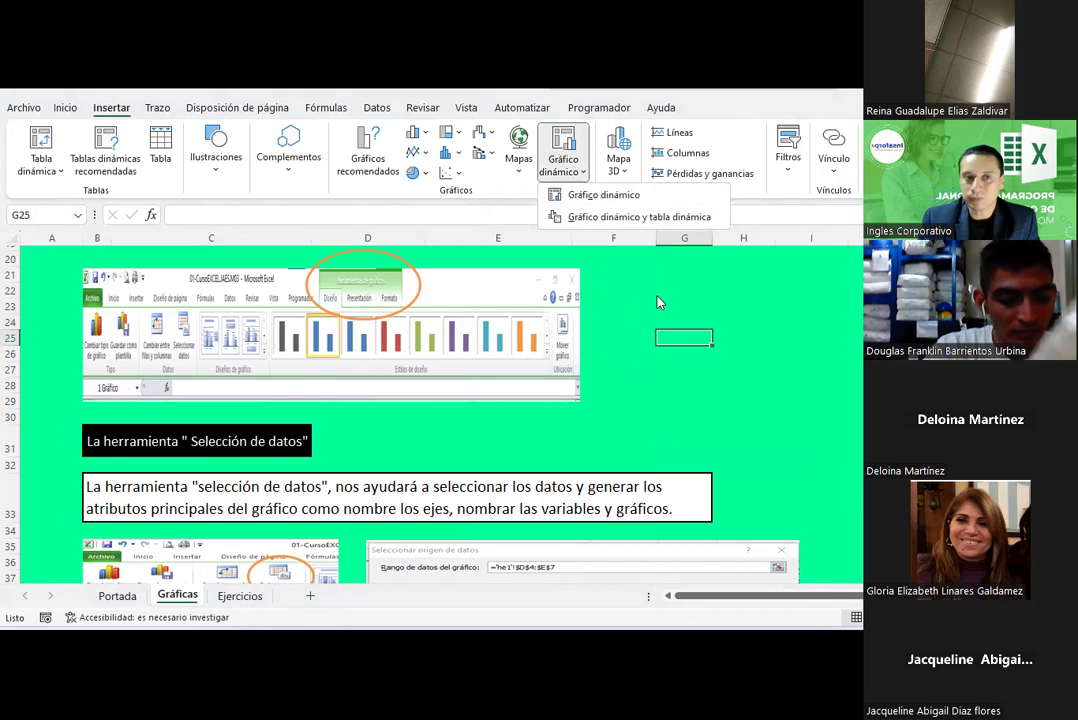
pyautogui.click(563, 160)
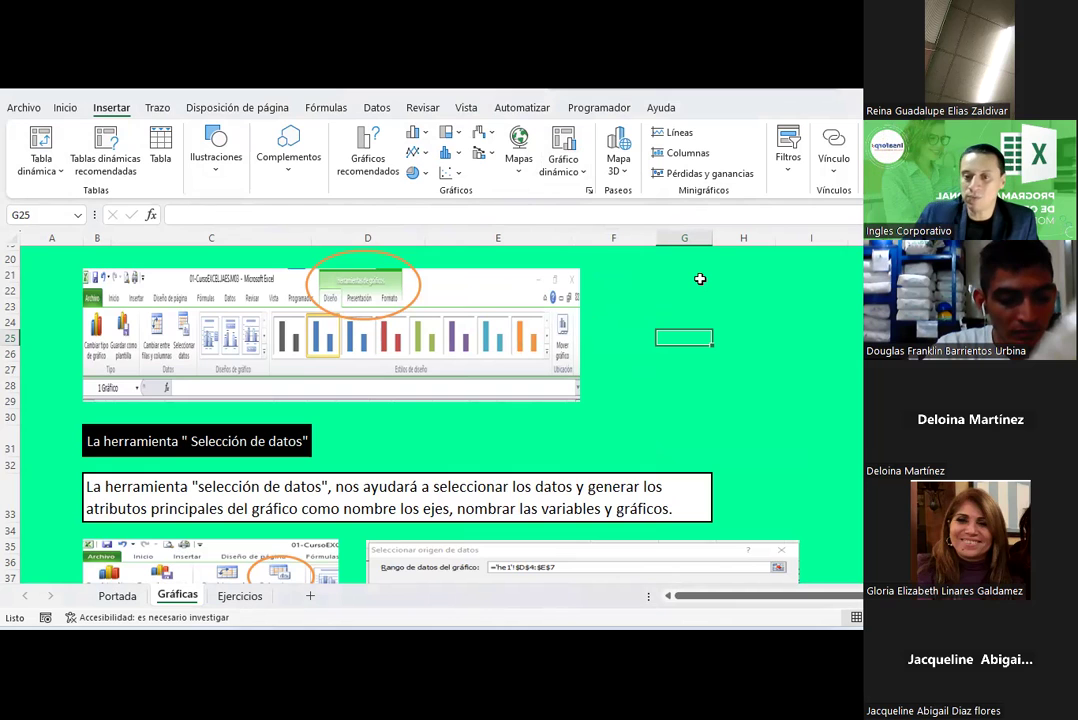
# Scroll to rows 31–48 showing the Seleccionar origen de datos dialog screenshot
pyautogui.click(758, 350)
pyautogui.scroll(-2, 758, 350)
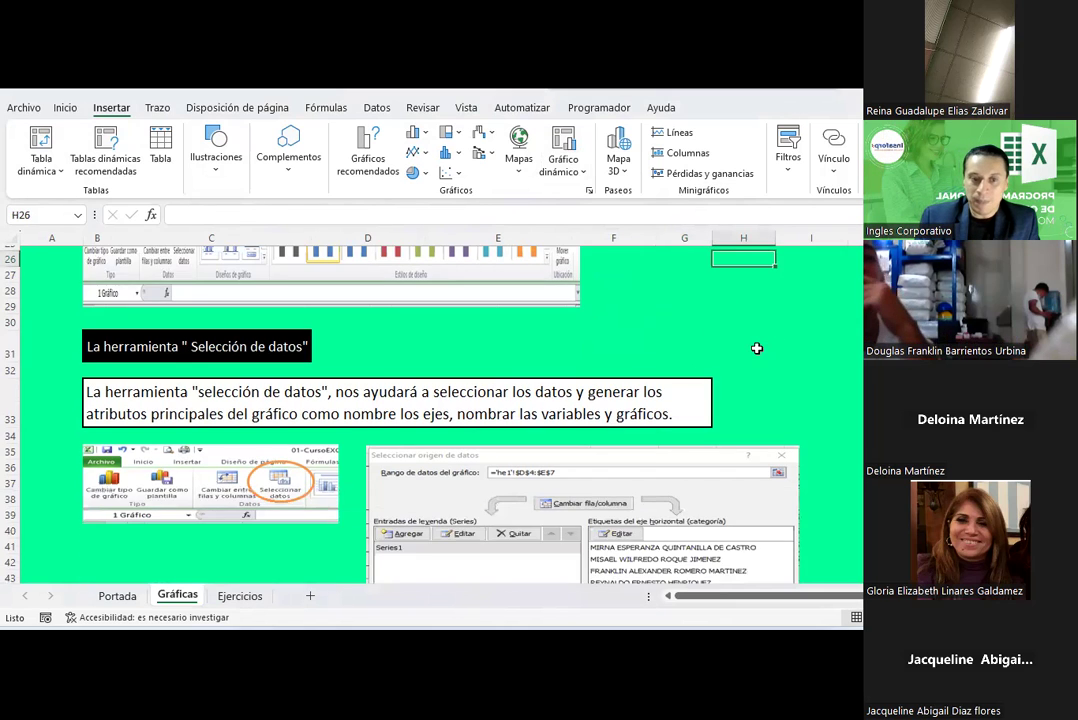
pyautogui.scroll(-2, 758, 350)
pyautogui.scroll(-1, 758, 350)
pyautogui.scroll(-1, 758, 350)
pyautogui.scroll(1, 758, 350)
pyautogui.scroll(2, 758, 350)
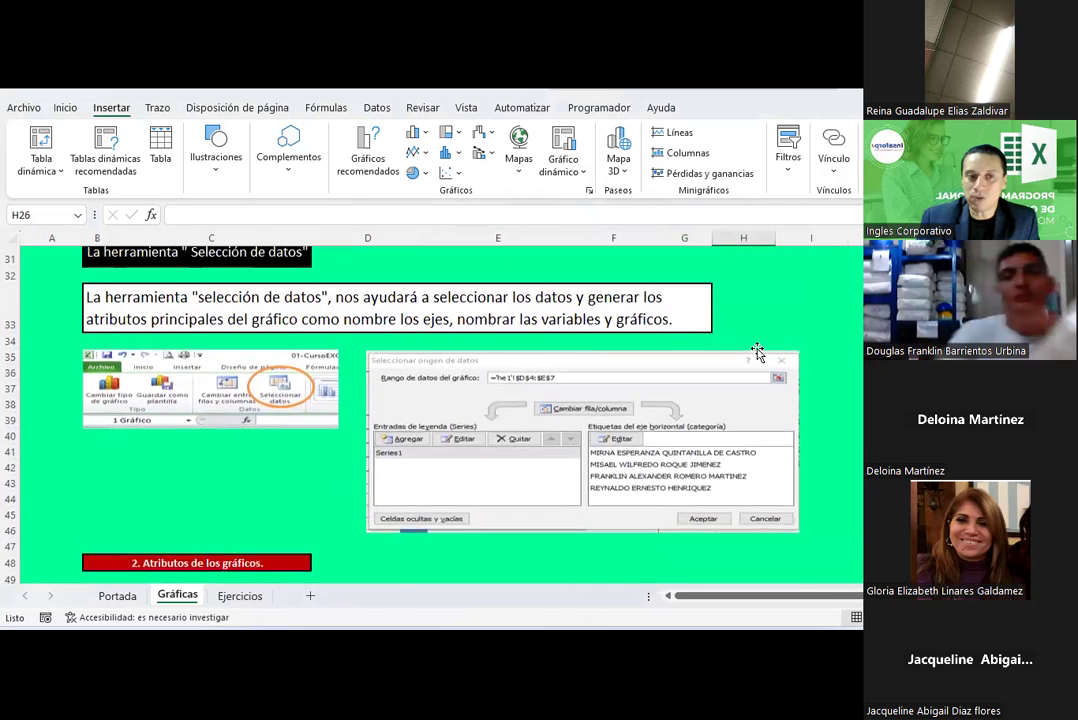
pyautogui.scroll(-1, 758, 350)
pyautogui.scroll(1, 758, 352)
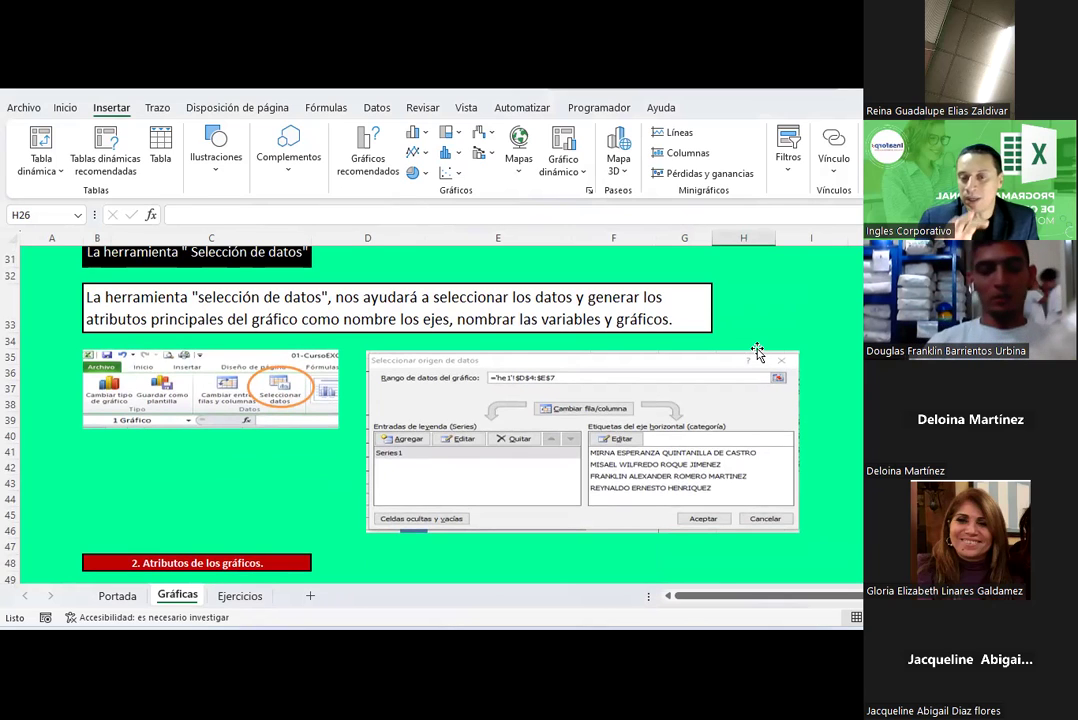
# Select the pasted ribbon picture group, enlarge it, and shift it slightly left
pyautogui.click(301, 414)
pyautogui.moveTo(342, 432); pyautogui.dragTo(364, 495)
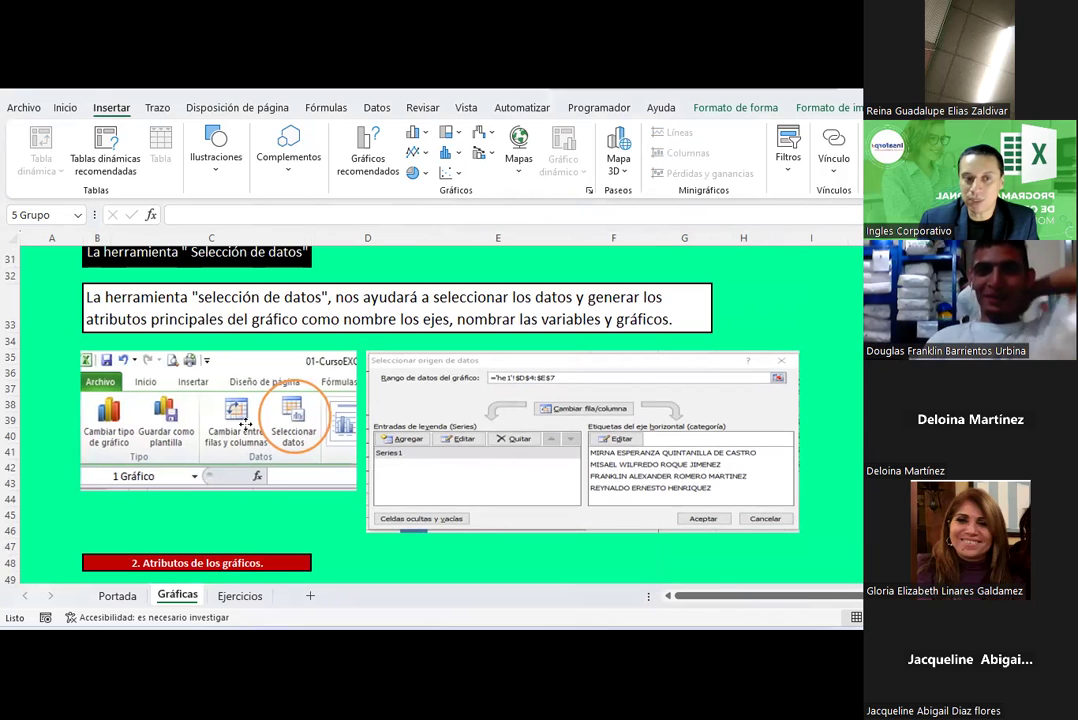
pyautogui.moveTo(271, 452); pyautogui.dragTo(257, 452)
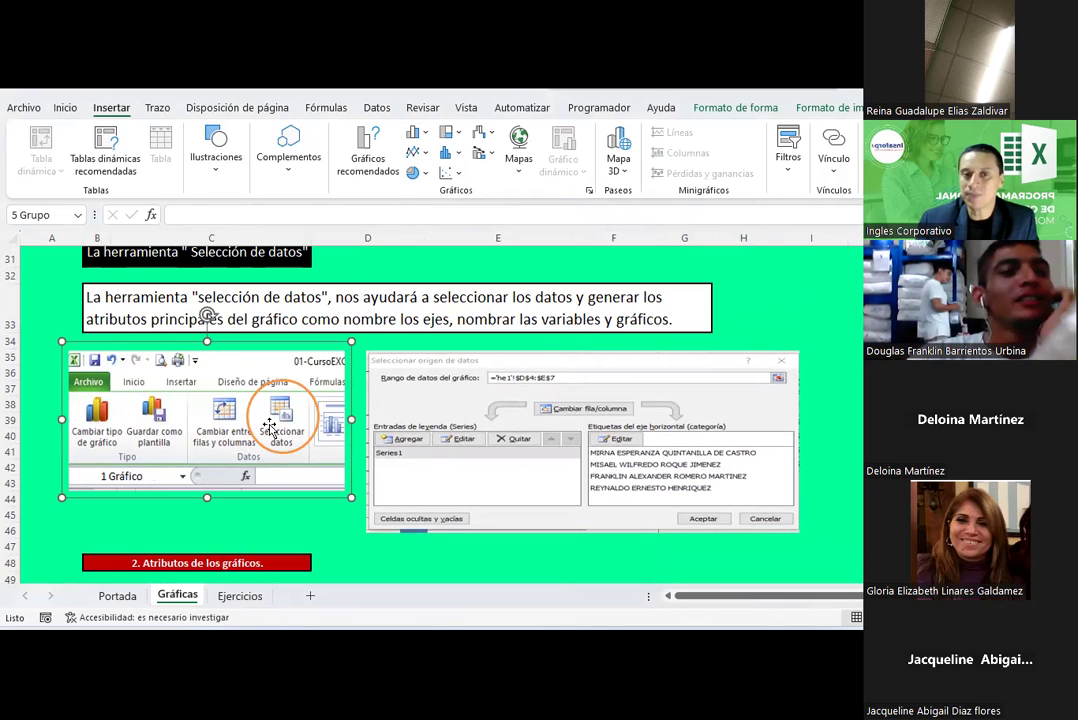
# Open and close the Insert pie chart type list, then scroll down the sheet
pyautogui.click(418, 174)
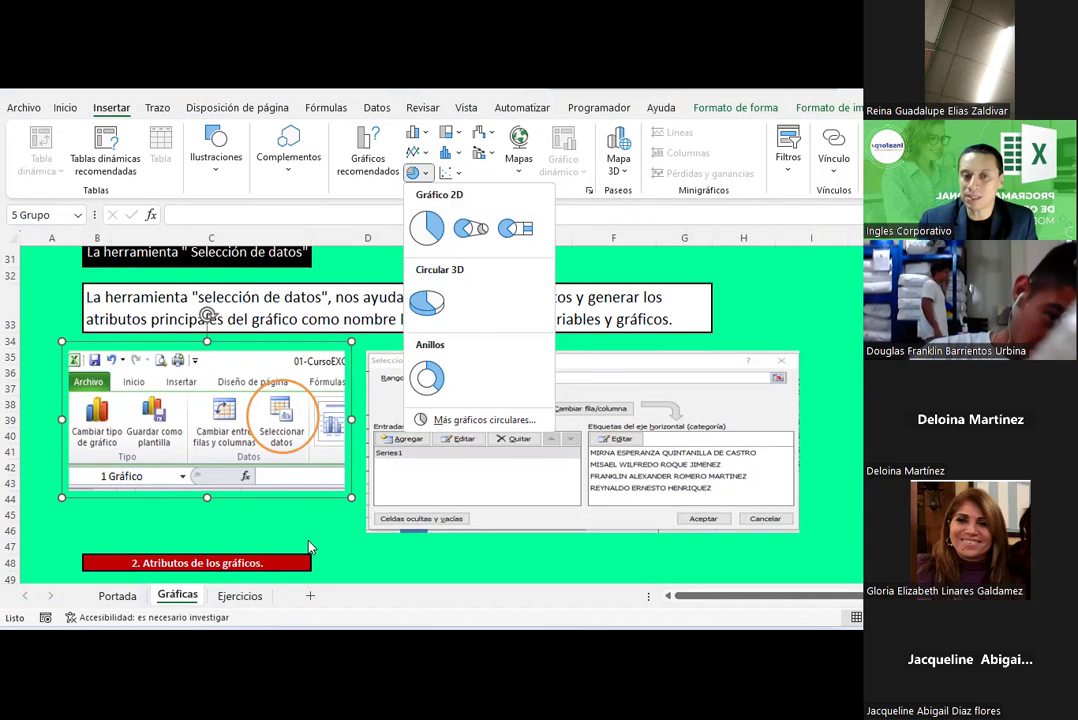
pyautogui.click(313, 538)
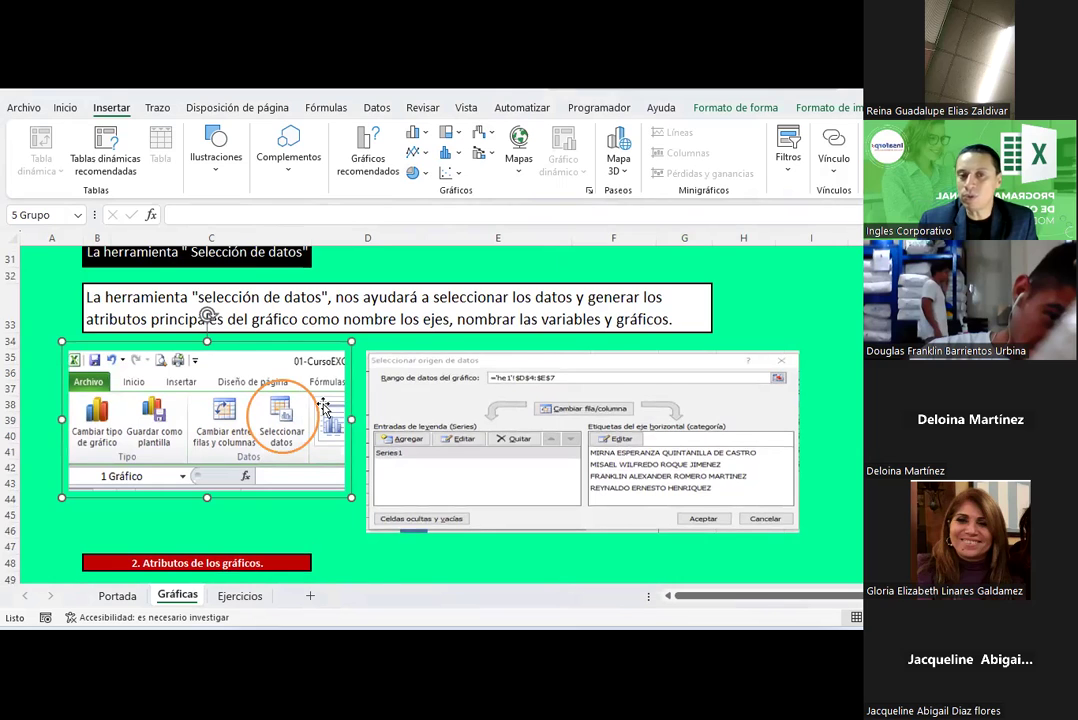
pyautogui.scroll(-1, 323, 407)
pyautogui.scroll(-2, 323, 407)
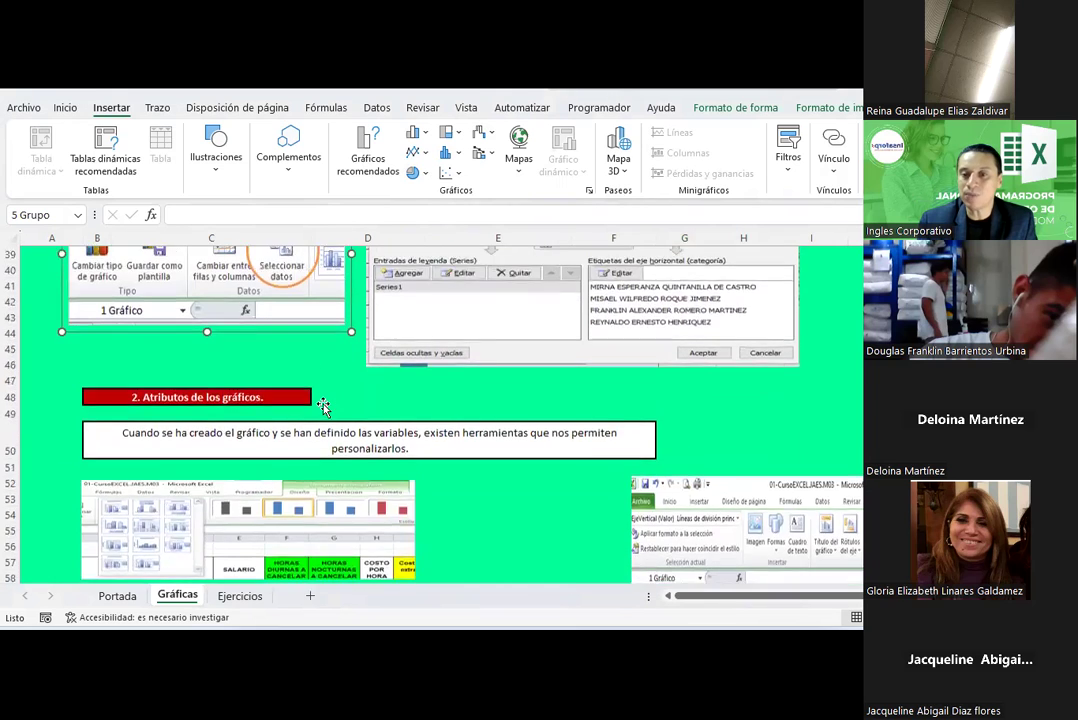
# Show the Trazo (Draw) tab with its pens and highlighters for inking
pyautogui.scroll(2, 323, 407)
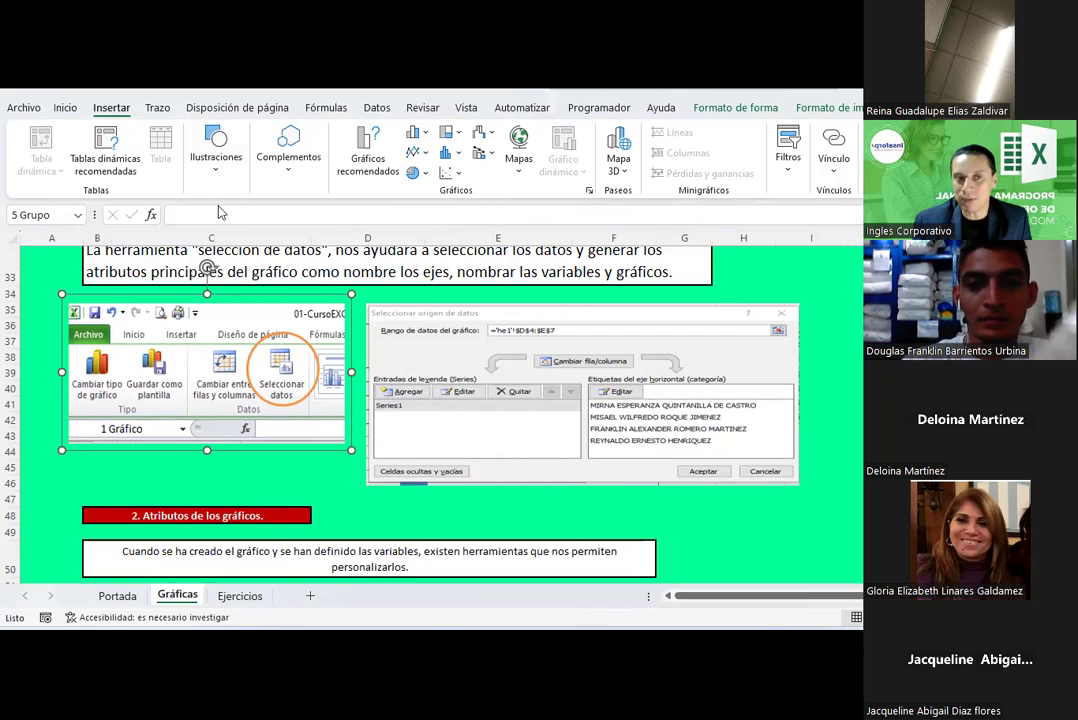
pyautogui.click(157, 108)
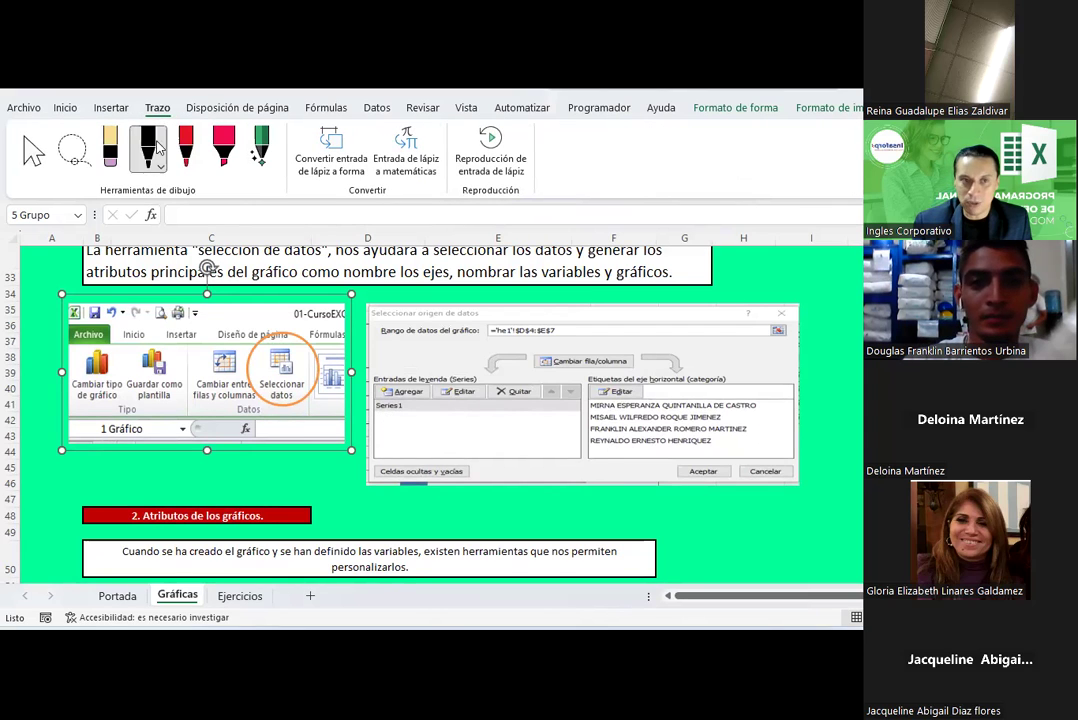
# Ink an arrow at the series list, write 'Serie2' with a note, and tick the first category name
pyautogui.click(392, 355)
pyautogui.moveTo(391, 346); pyautogui.dragTo(411, 366)
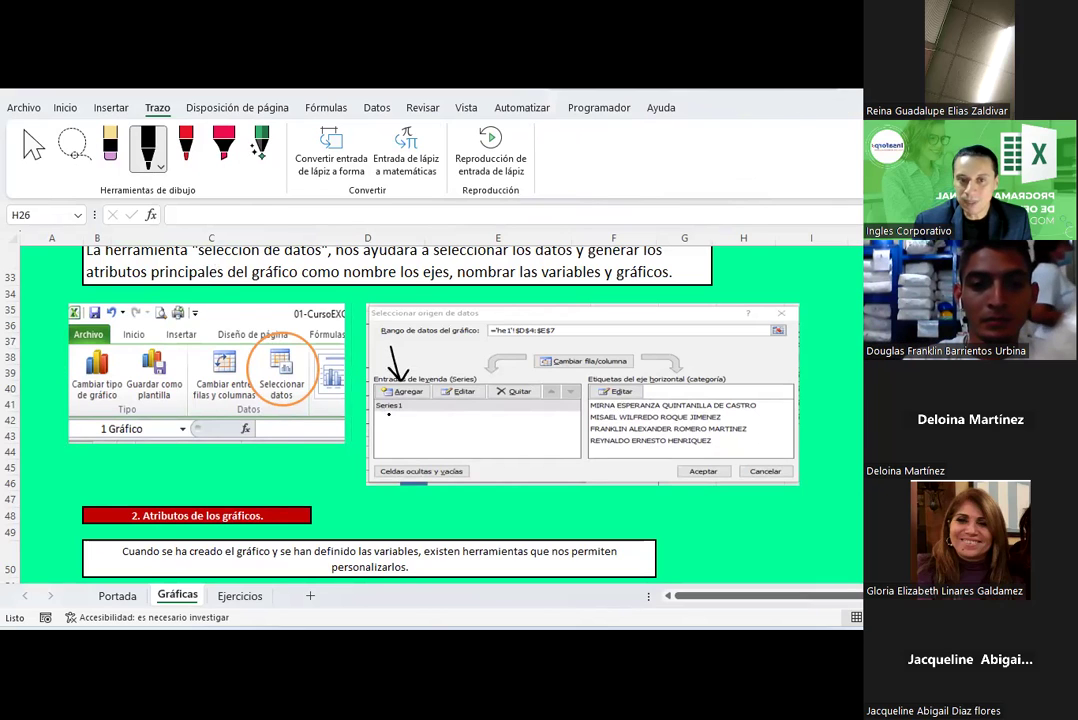
pyautogui.moveTo(384, 419)
pyautogui.mouseDown()
pyautogui.moveTo(376, 431)
pyautogui.moveTo(425, 429)
pyautogui.mouseUp()
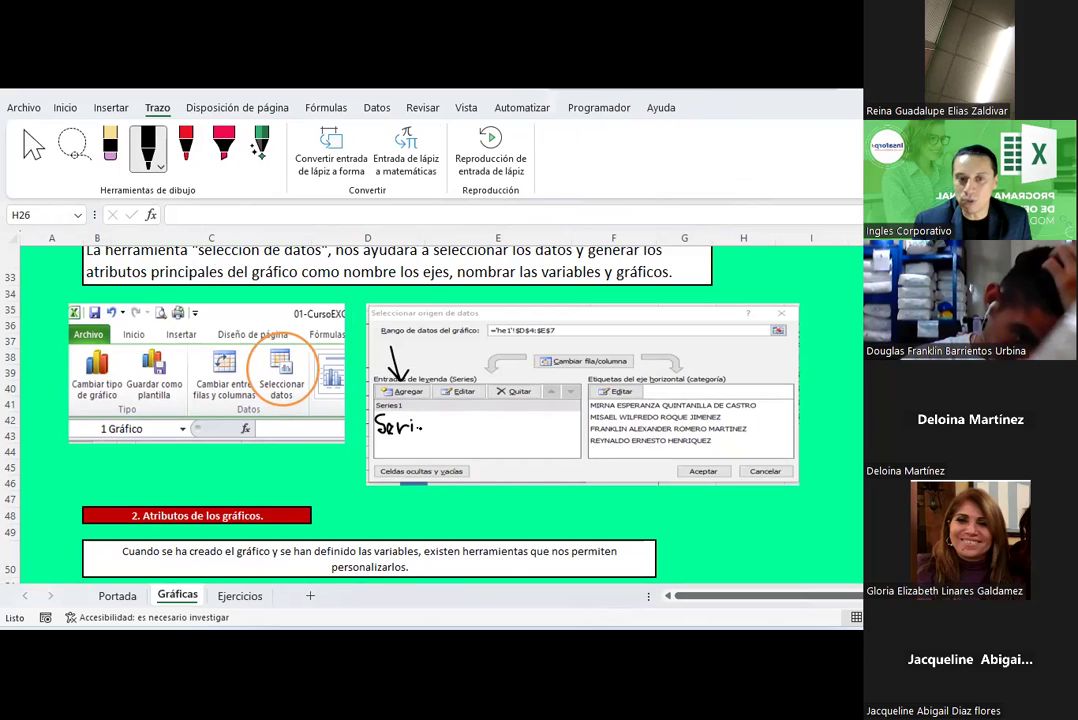
pyautogui.moveTo(431, 422); pyautogui.dragTo(441, 433)
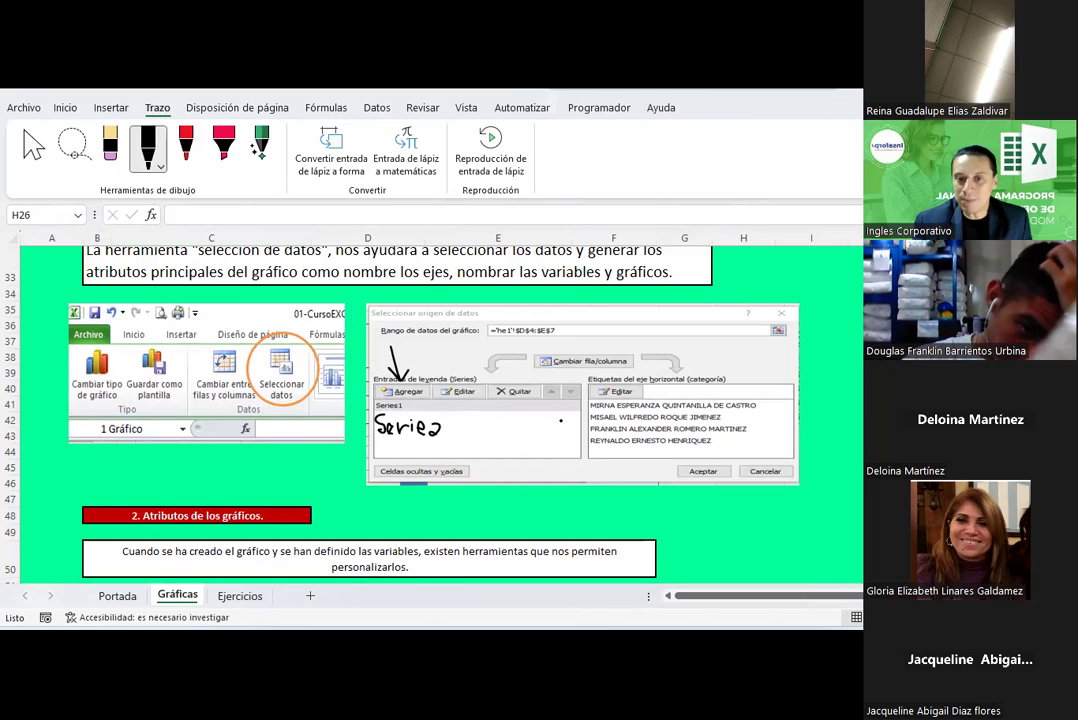
pyautogui.moveTo(762, 403); pyautogui.dragTo(777, 413)
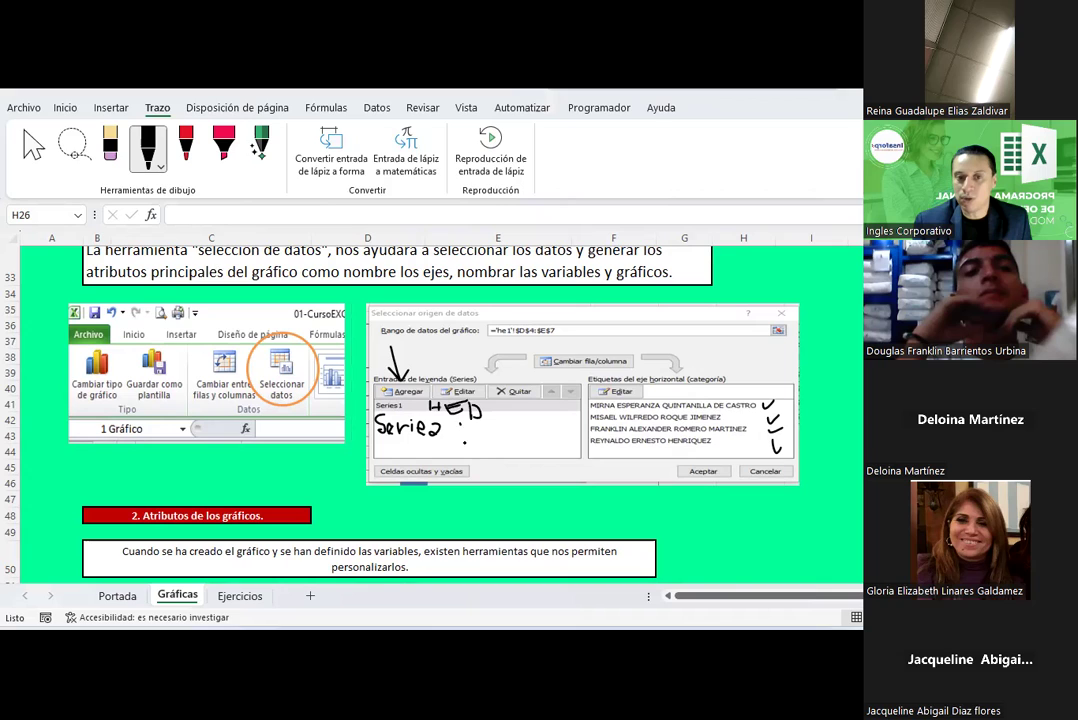
pyautogui.moveTo(468, 424); pyautogui.dragTo(467, 440)
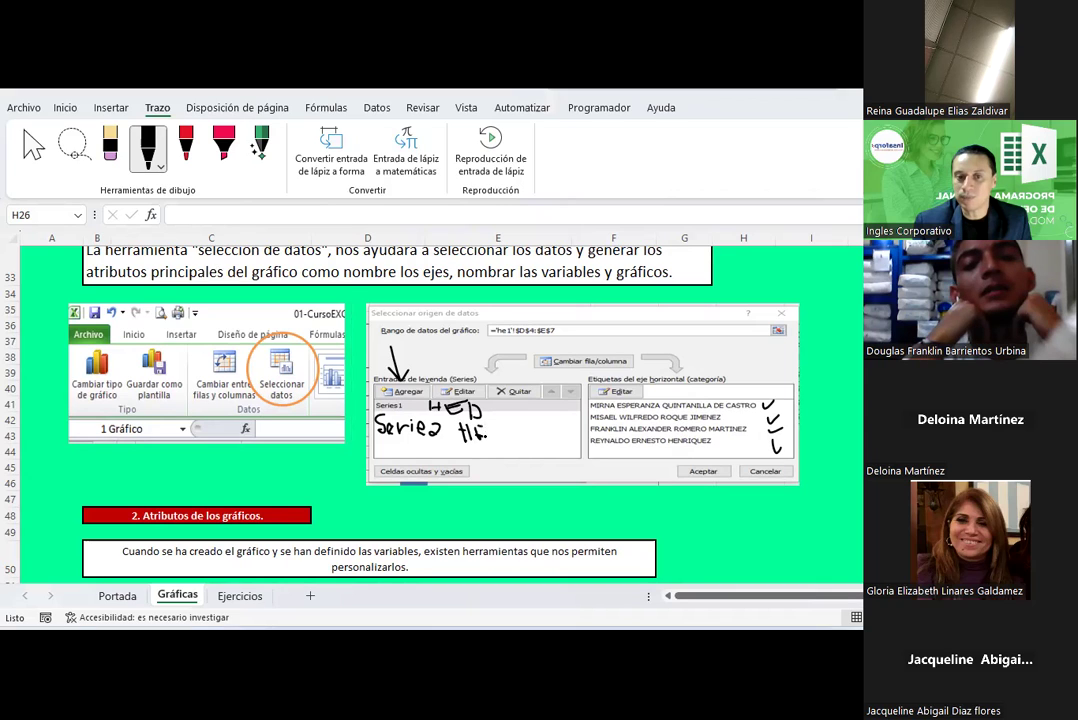
pyautogui.moveTo(490, 425); pyautogui.dragTo(494, 436)
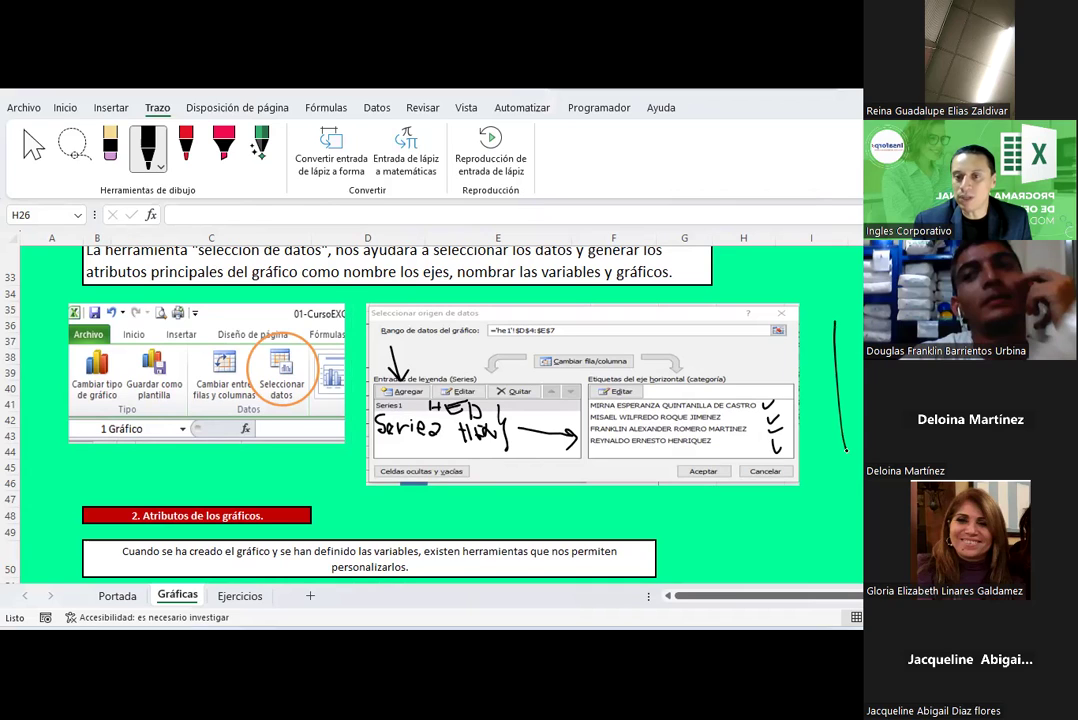
# Sketch a chart base axis, draw two arcs to it from the dialog picture, and tick the third and fourth names
pyautogui.moveTo(826, 439)
pyautogui.mouseDown()
pyautogui.moveTo(862, 438)
pyautogui.moveTo(852, 440)
pyautogui.mouseUp()
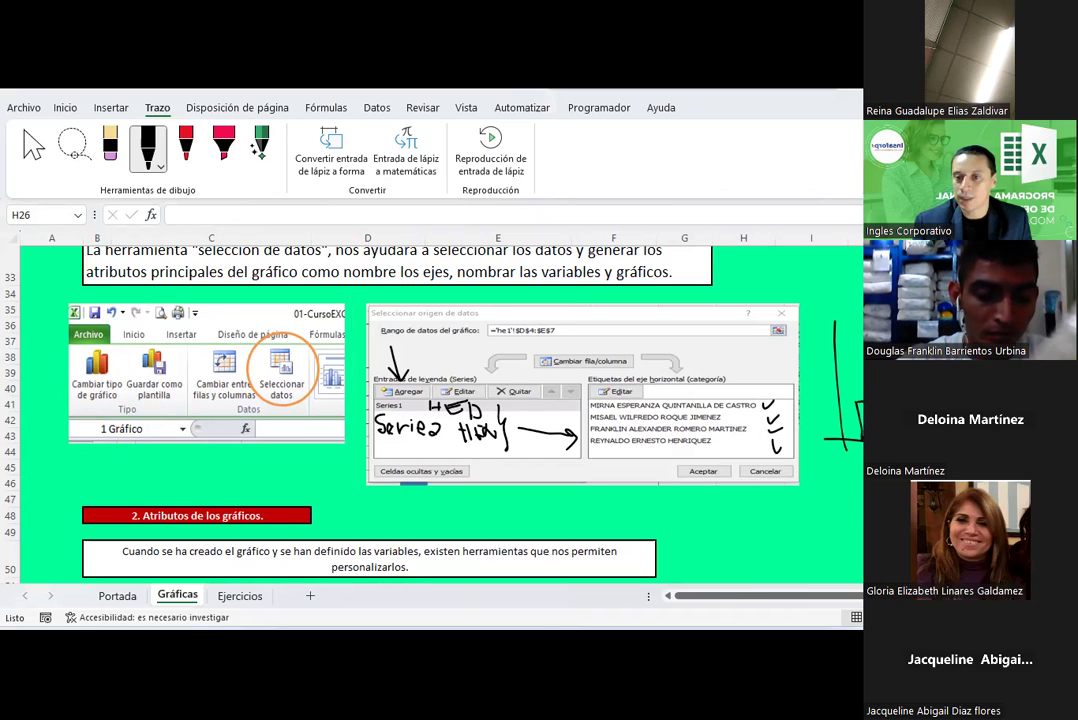
pyautogui.moveTo(407, 378); pyautogui.dragTo(838, 403)
pyautogui.moveTo(385, 350); pyautogui.dragTo(862, 322)
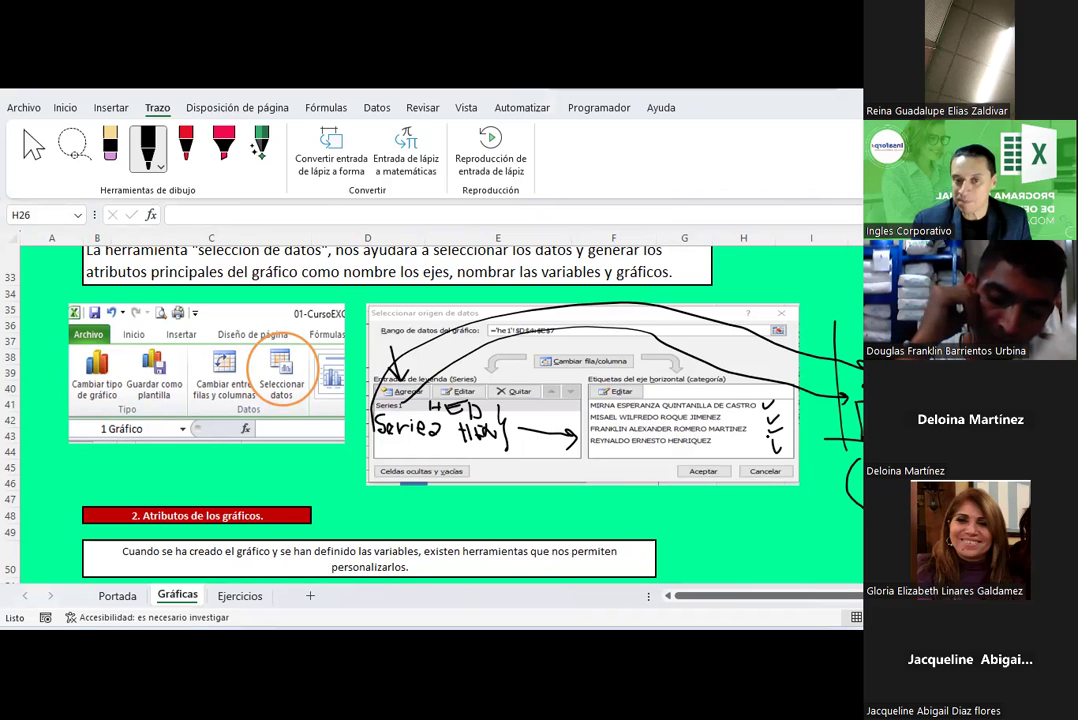
pyautogui.moveTo(768, 428); pyautogui.dragTo(778, 447)
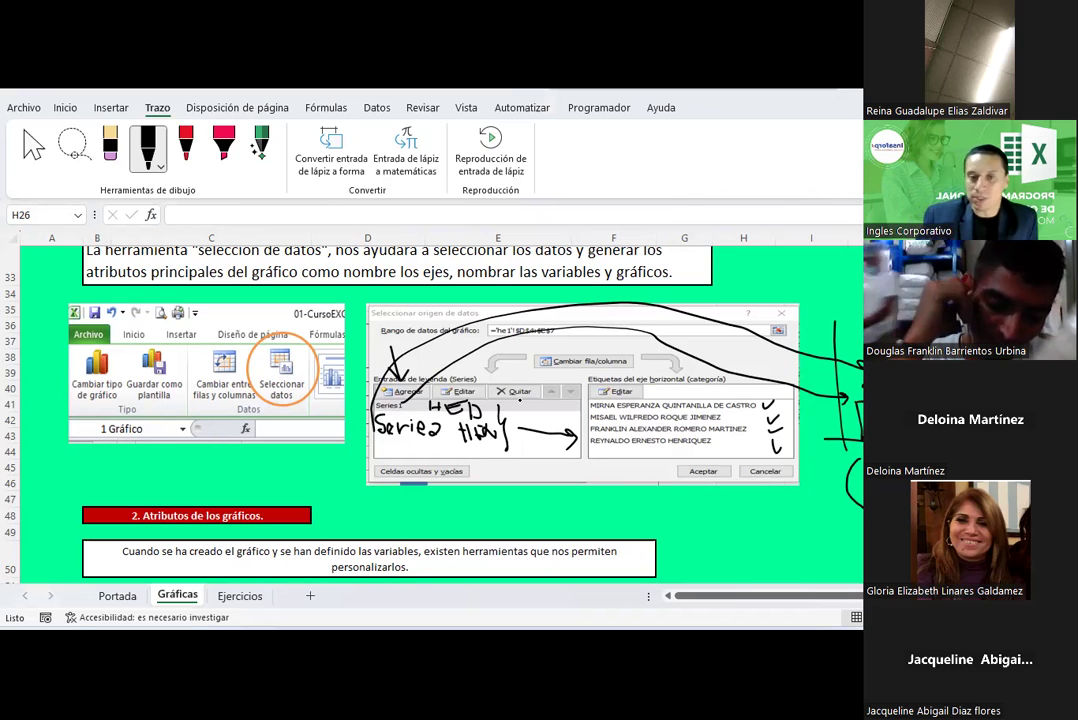
pyautogui.press('Escape')
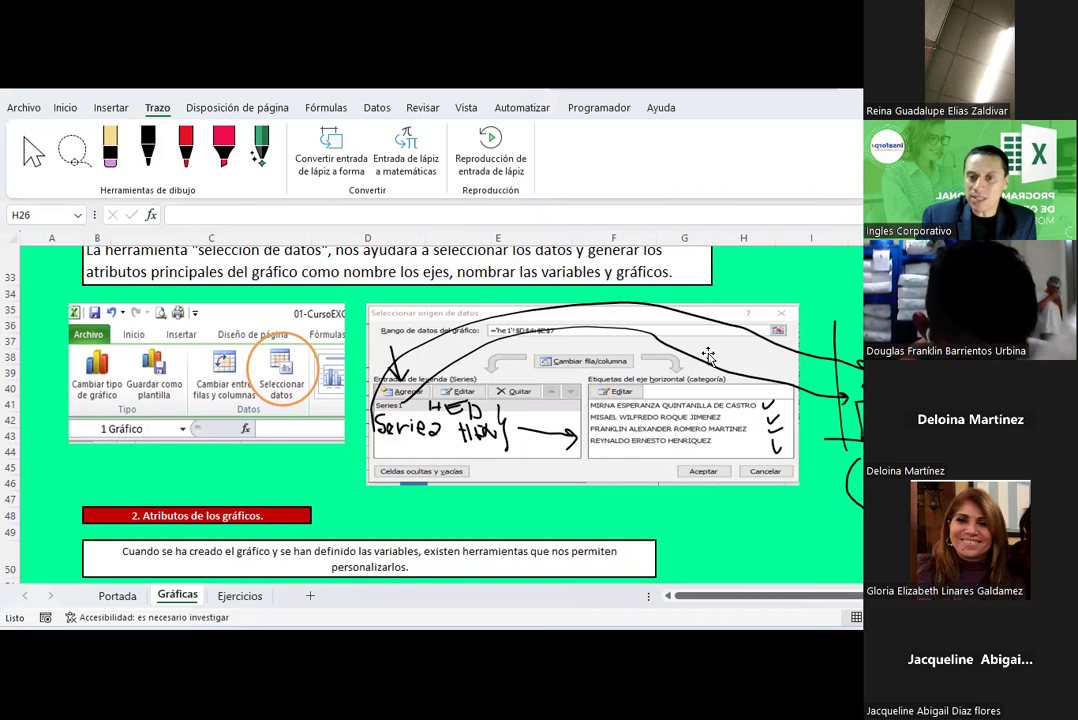
pyautogui.scroll(-3, 679, 368)
pyautogui.scroll(-2, 679, 368)
pyautogui.scroll(-2, 679, 368)
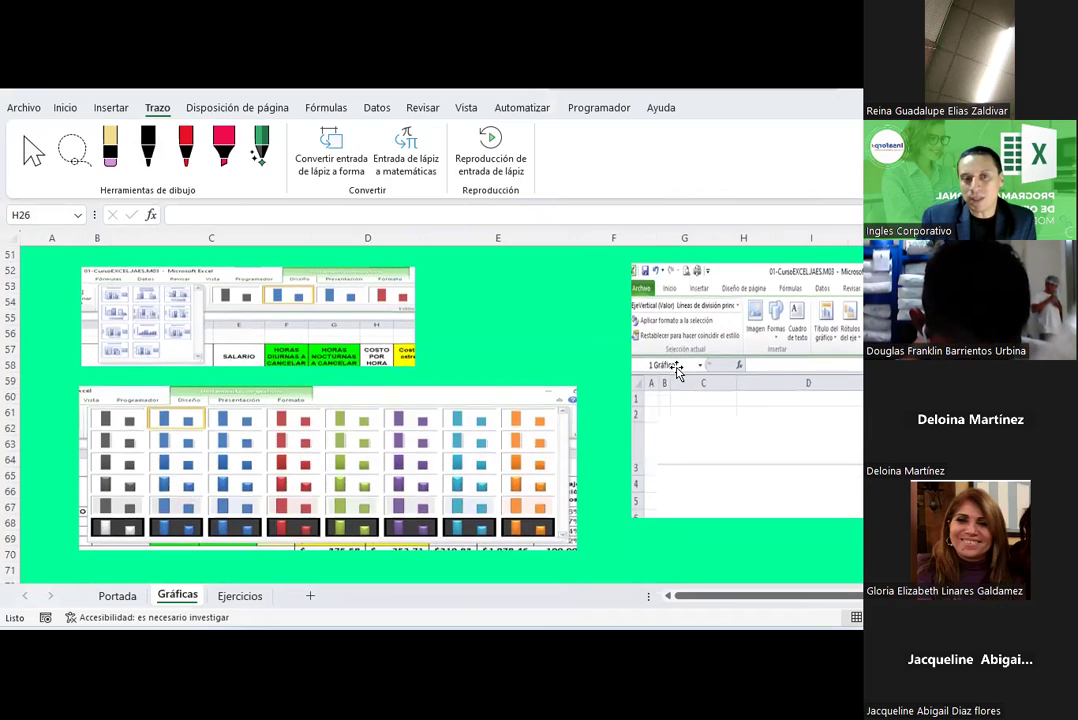
pyautogui.click(148, 148)
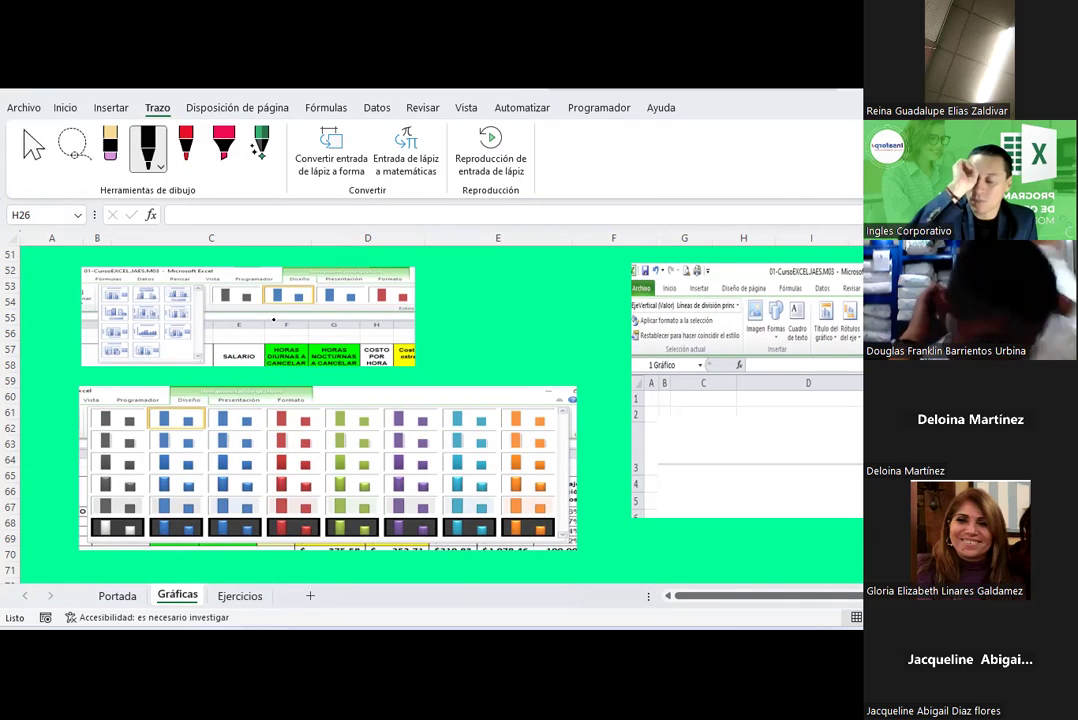
pyautogui.click(262, 148)
pyautogui.moveTo(290, 362); pyautogui.dragTo(416, 413)
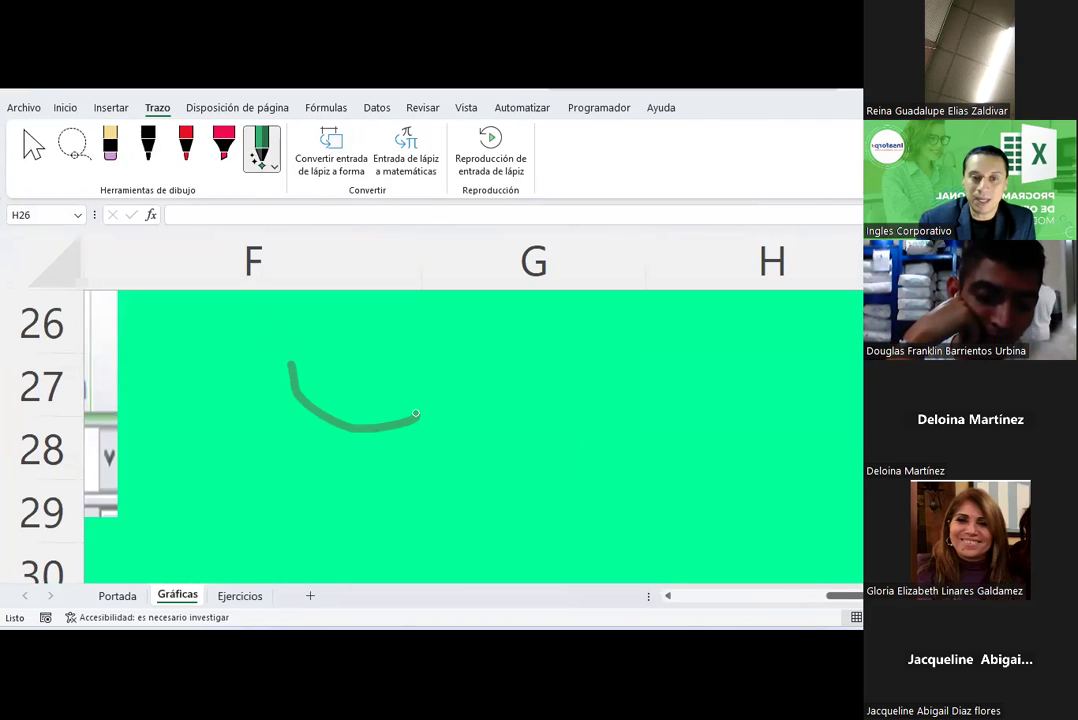
pyautogui.hotkey('ctrl', 'z')
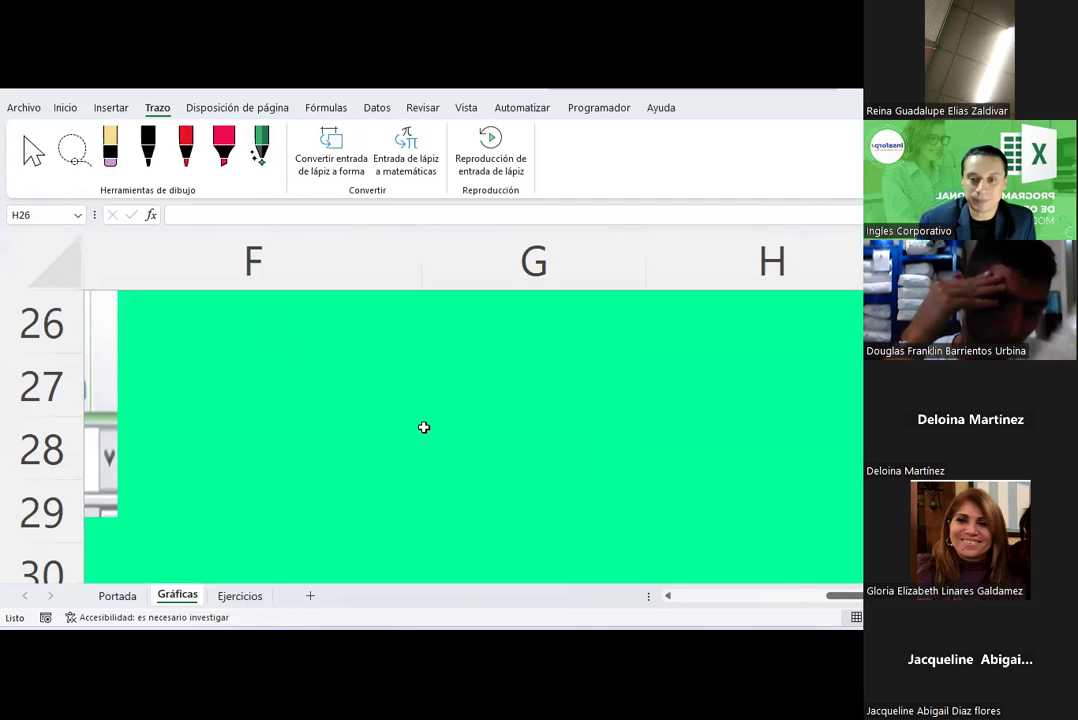
pyautogui.scroll(-5, 424, 427)
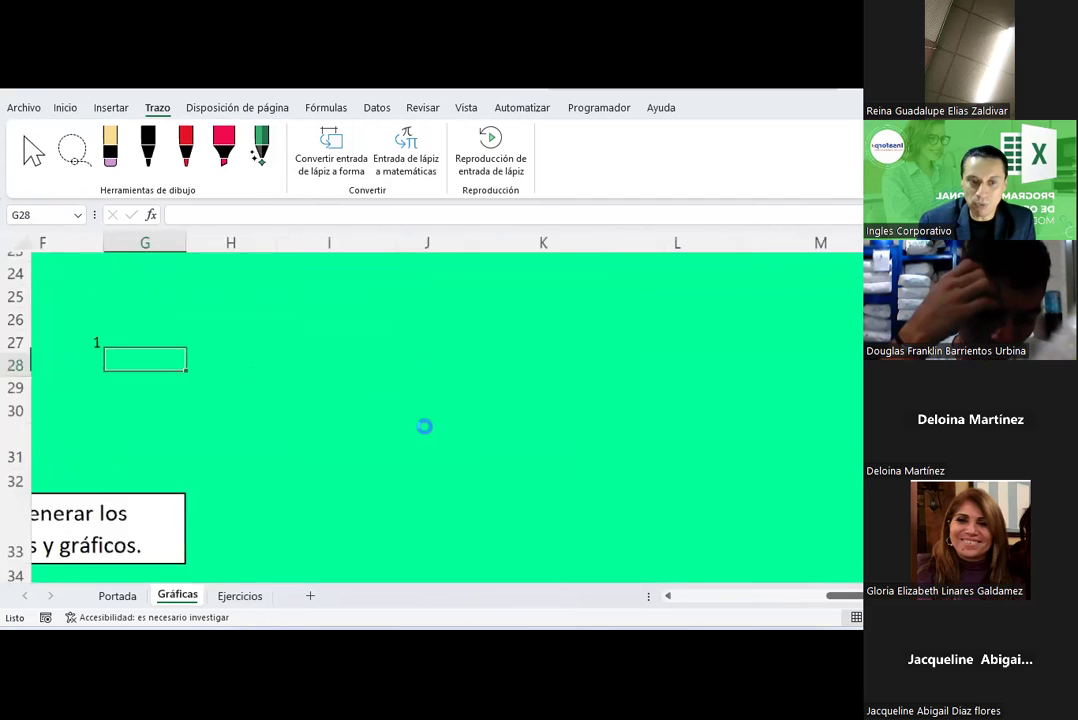
pyautogui.scroll(-3, 424, 427)
pyautogui.scroll(1, 424, 427)
pyautogui.scroll(1, 424, 427)
pyautogui.scroll(1, 424, 427)
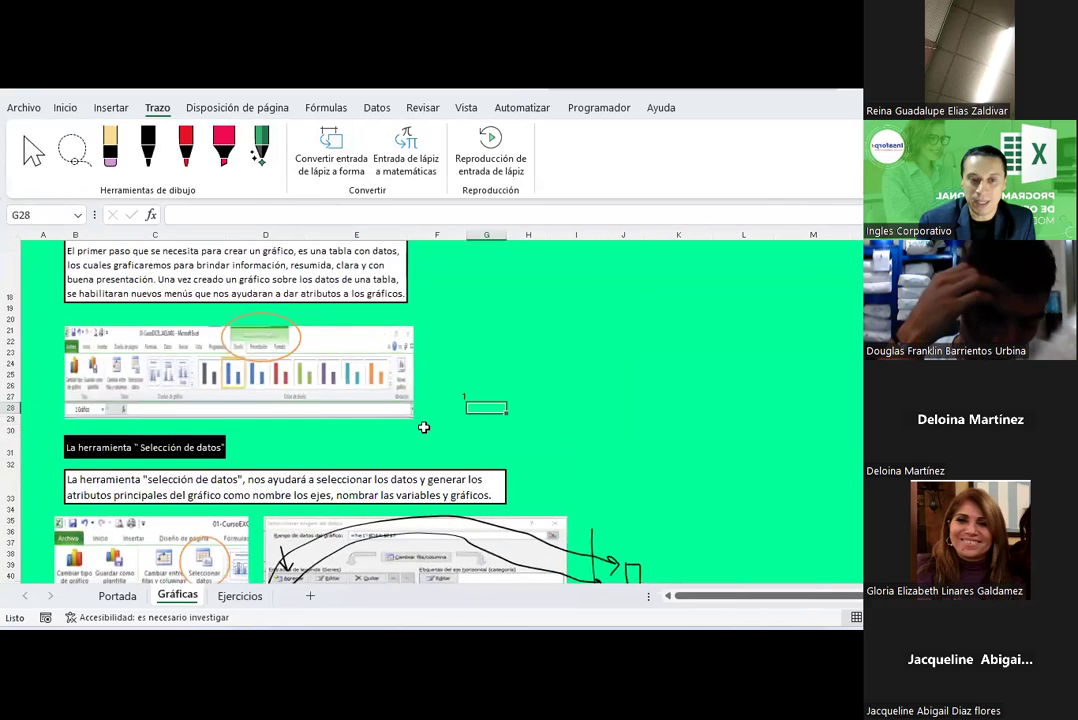
pyautogui.scroll(-4, 424, 427)
pyautogui.scroll(1, 318, 425)
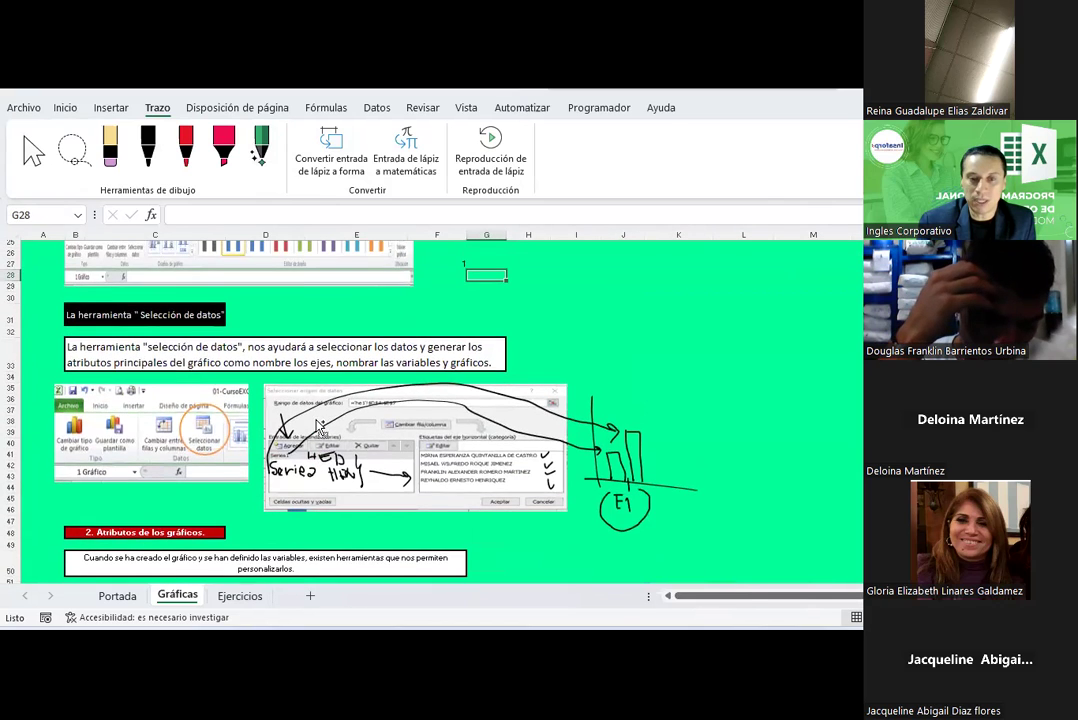
pyautogui.scroll(1, 318, 425)
pyautogui.scroll(-3, 500, 450)
pyautogui.scroll(1, 643, 537)
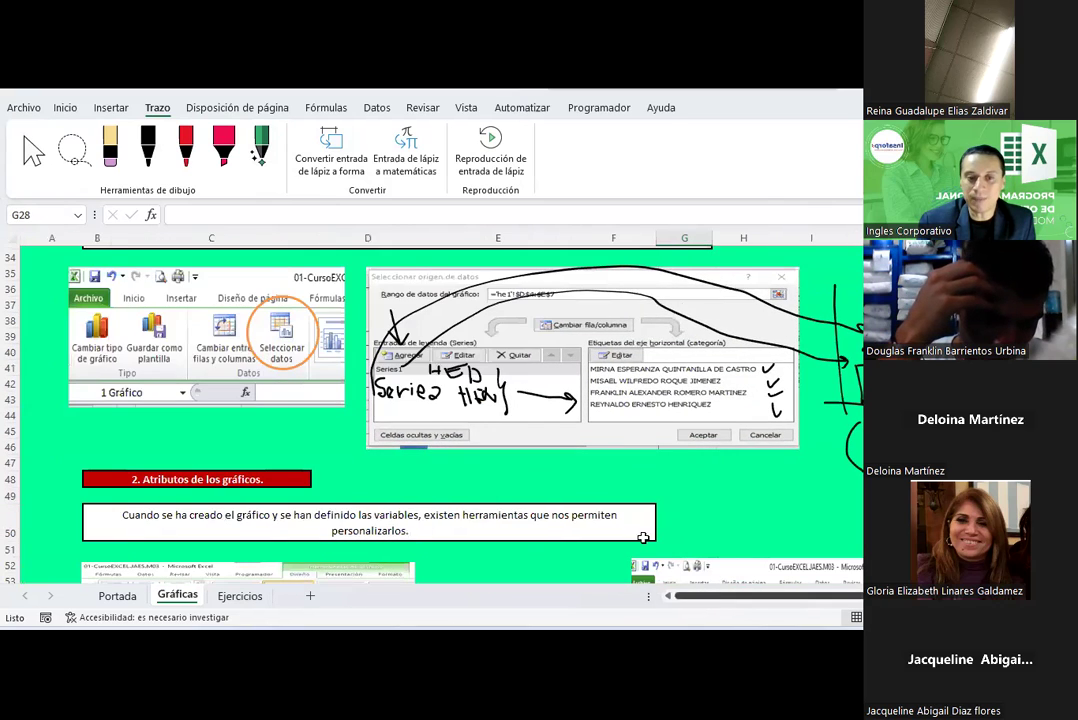
pyautogui.scroll(-4, 575, 474)
pyautogui.scroll(-2, 575, 476)
# Highlight the style image's right edge in pink and circle the purple chart styles in red
pyautogui.scroll(1, 575, 476)
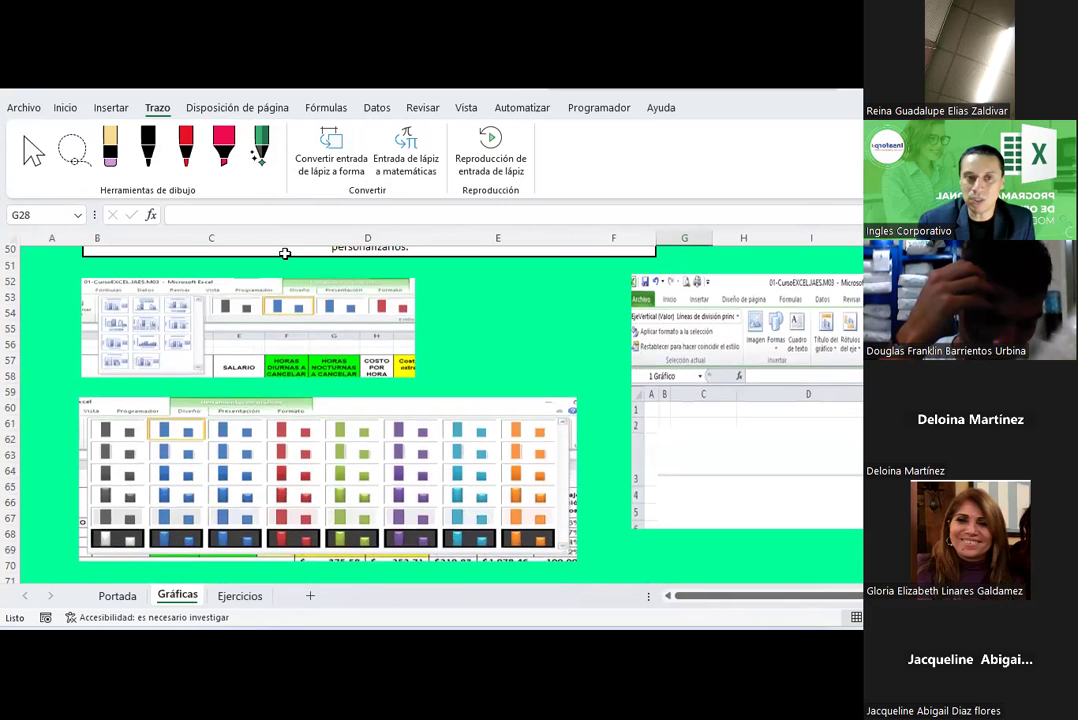
pyautogui.click(221, 149)
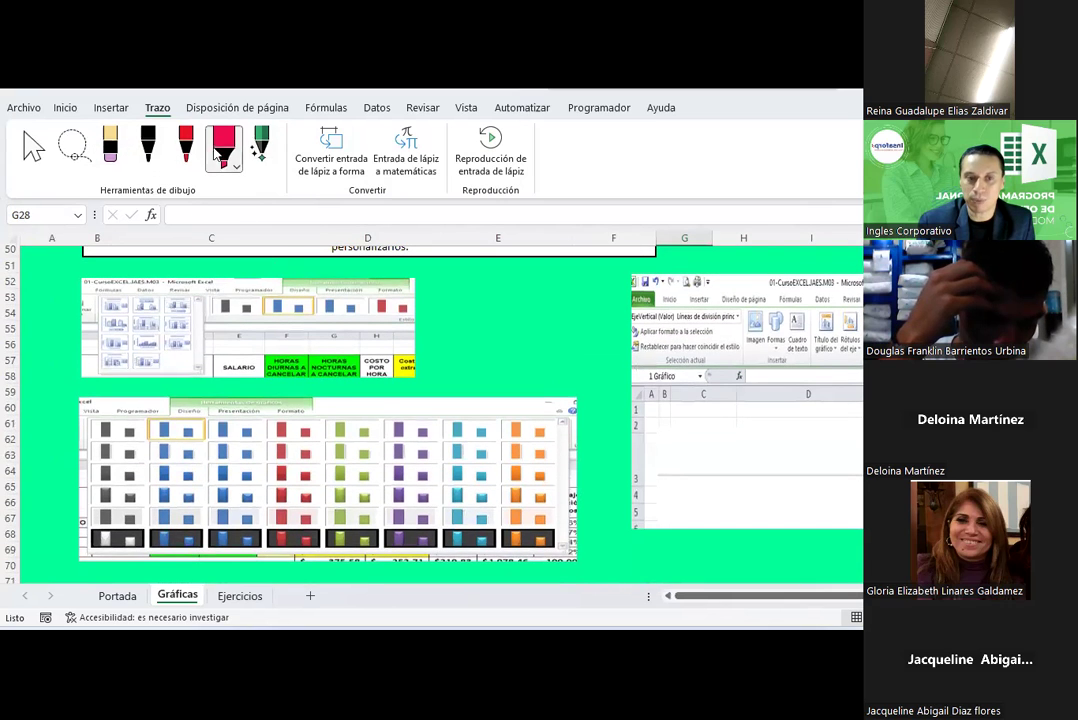
pyautogui.moveTo(530, 380)
pyautogui.mouseDown()
pyautogui.moveTo(548, 558)
pyautogui.moveTo(492, 548)
pyautogui.mouseUp()
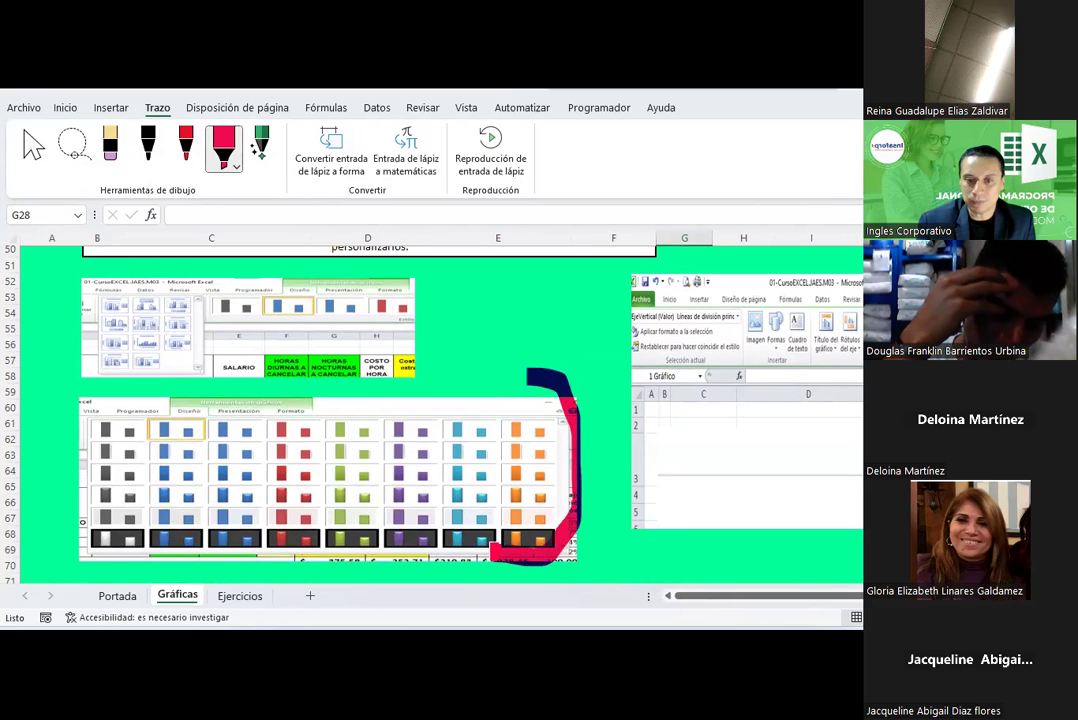
pyautogui.click(185, 145)
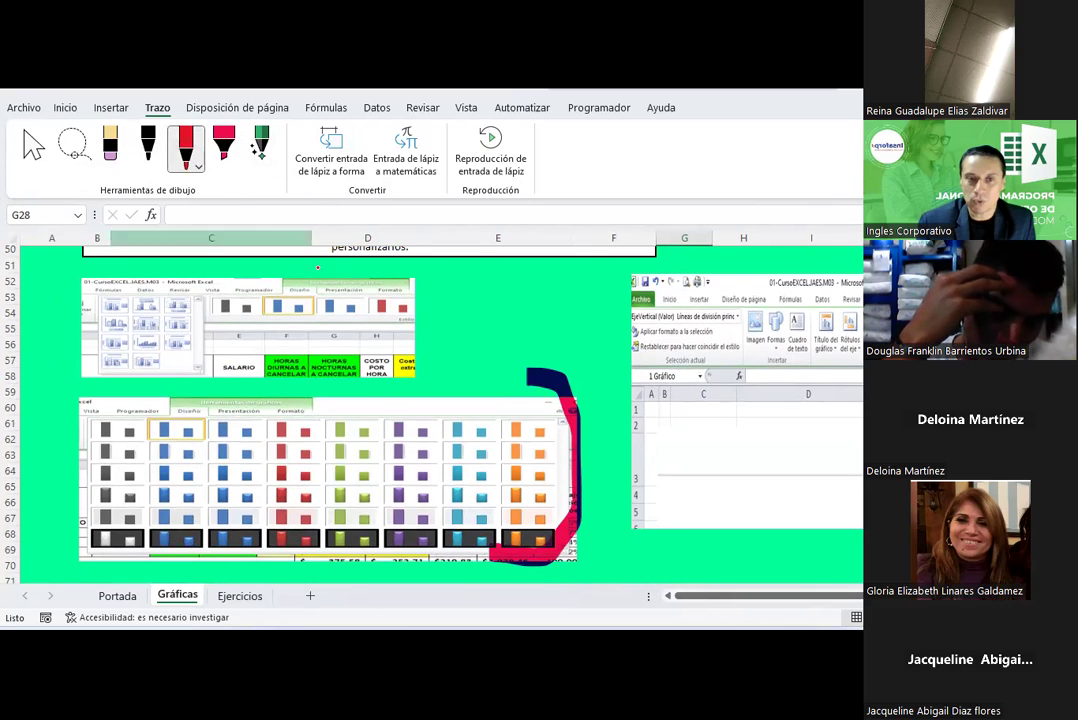
pyautogui.moveTo(418, 517); pyautogui.dragTo(420, 456)
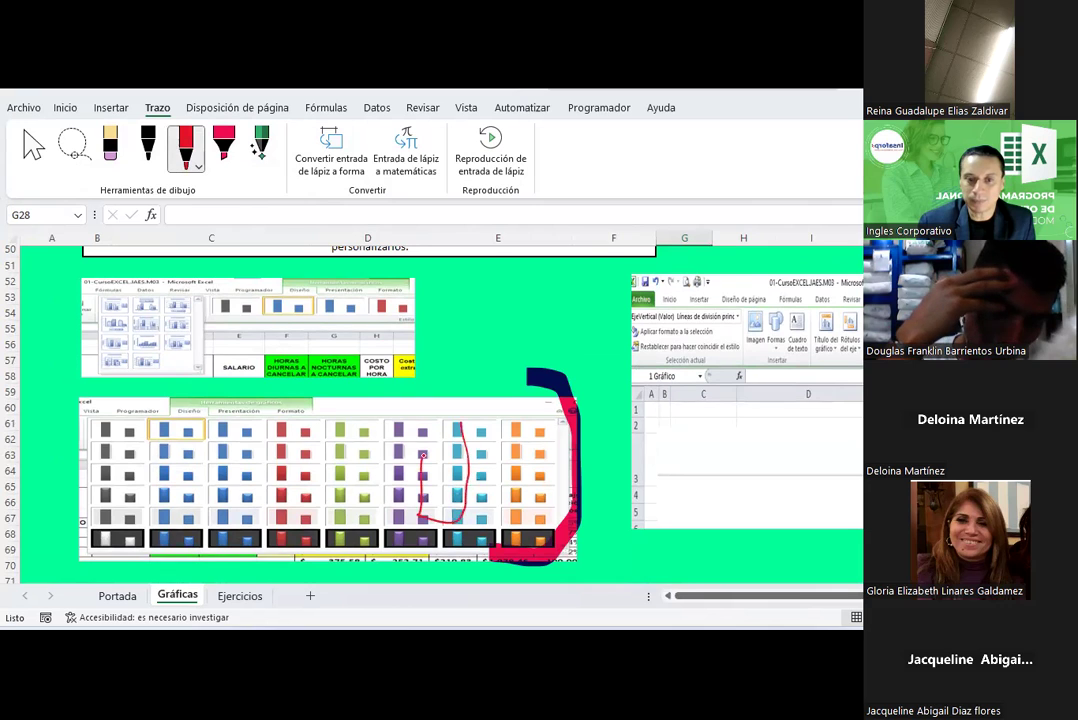
# Check the red pen and pink highlighter options, then handwrite an H in G28 with the ink-to-text pen
pyautogui.click(197, 167)
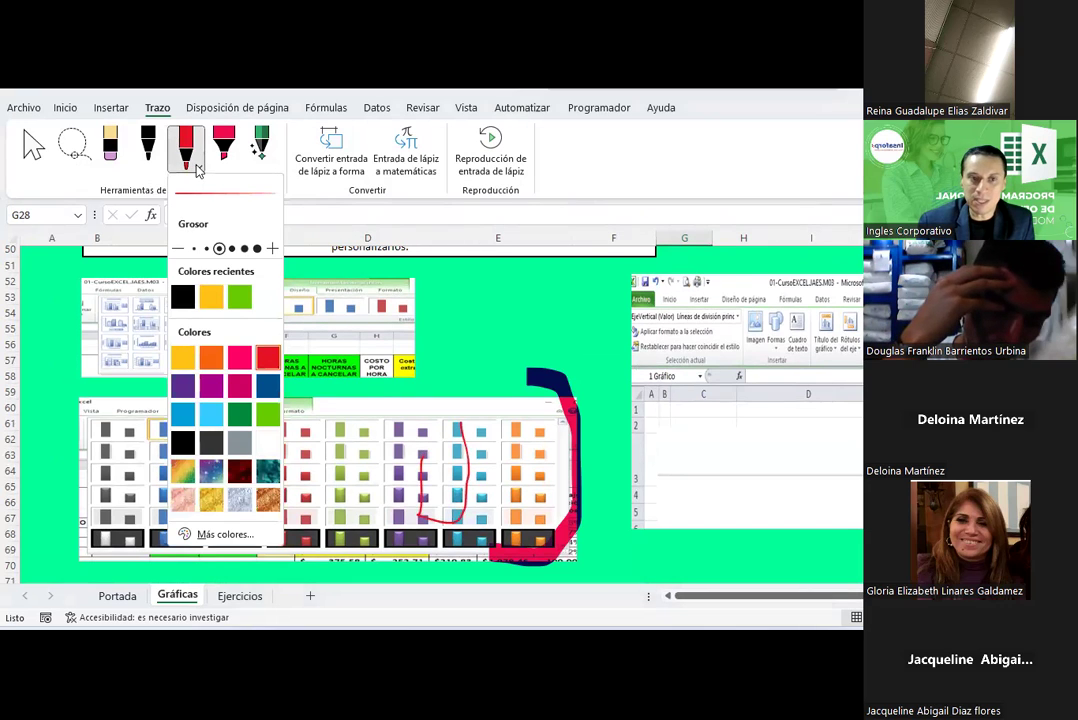
pyautogui.click(197, 167)
pyautogui.click(223, 145)
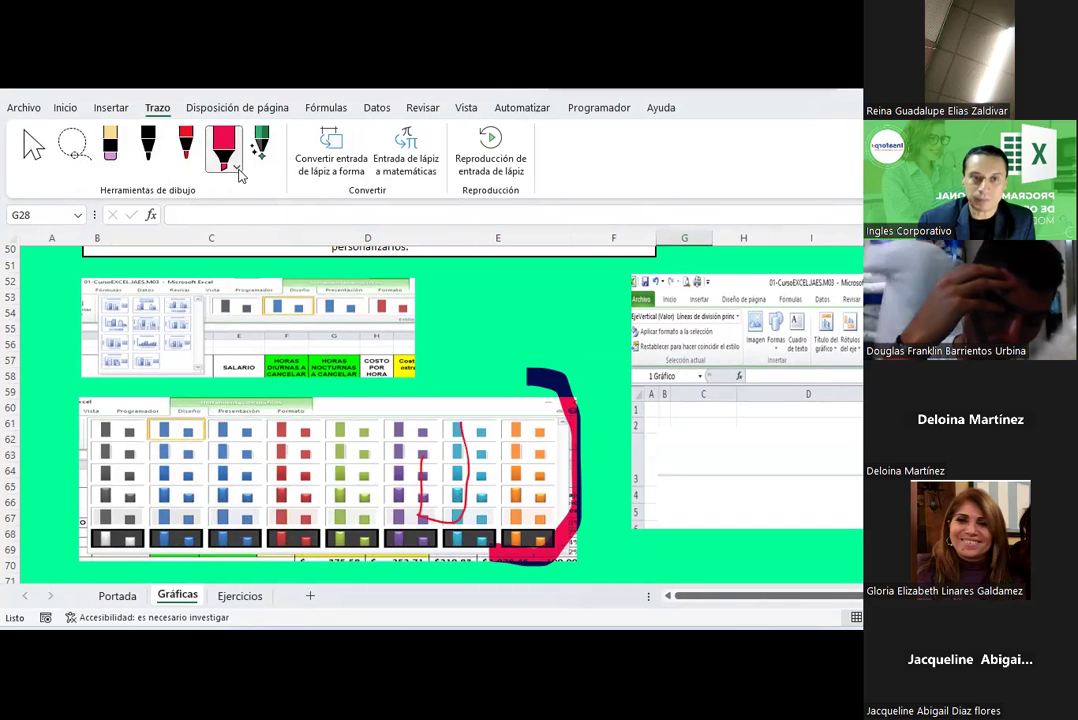
pyautogui.click(234, 168)
pyautogui.click(236, 168)
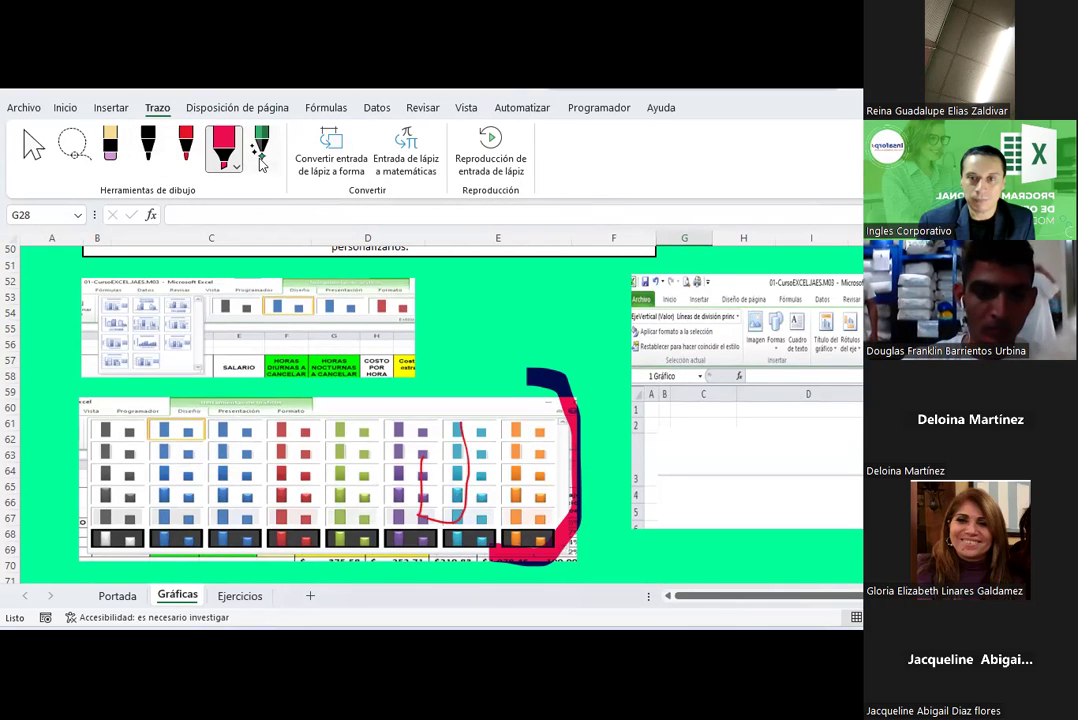
pyautogui.click(261, 150)
pyautogui.moveTo(455, 299)
pyautogui.mouseDown()
pyautogui.moveTo(462, 338)
pyautogui.moveTo(477, 340)
pyautogui.moveTo(496, 319)
pyautogui.mouseUp()
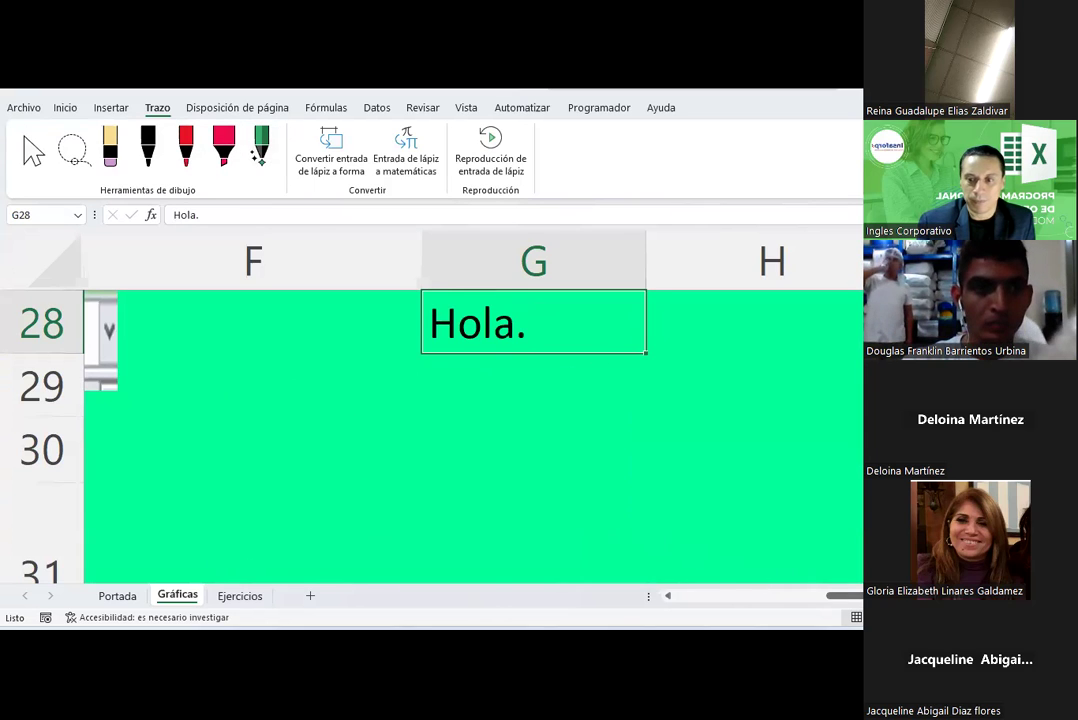
# Let the G28 handwriting convert to 'Hola.' and scroll the sheet back down
pyautogui.scroll(-5, 666, 592)
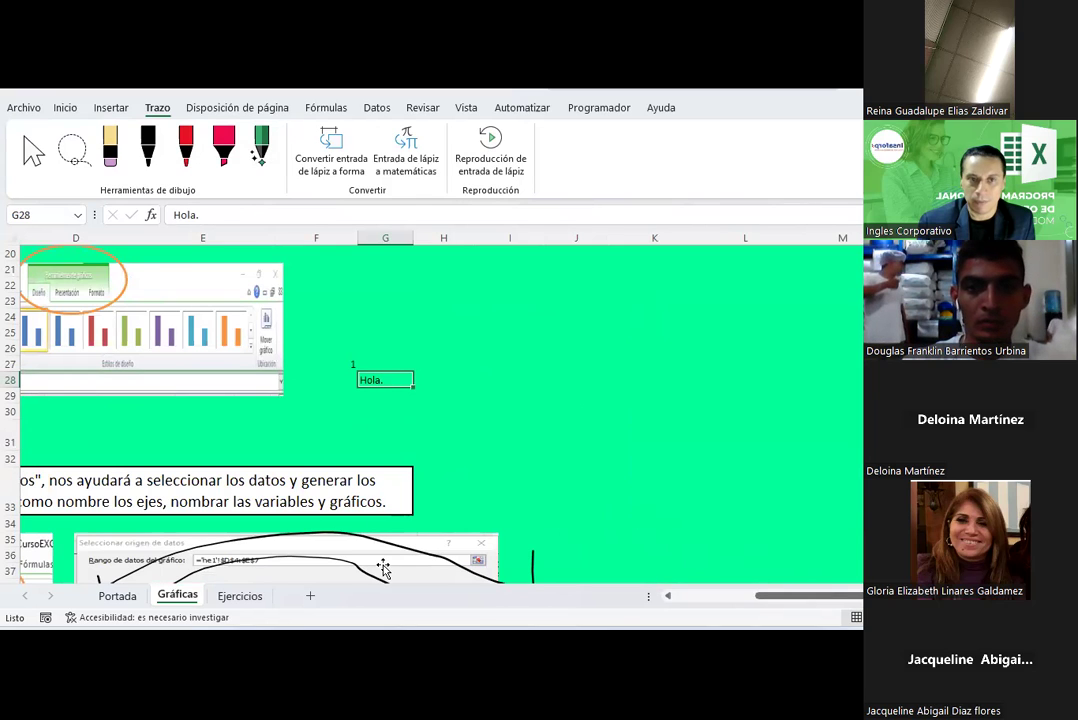
# Switch to the Ejercicios sheet and scroll back to the top of the overtime table
pyautogui.click(236, 596)
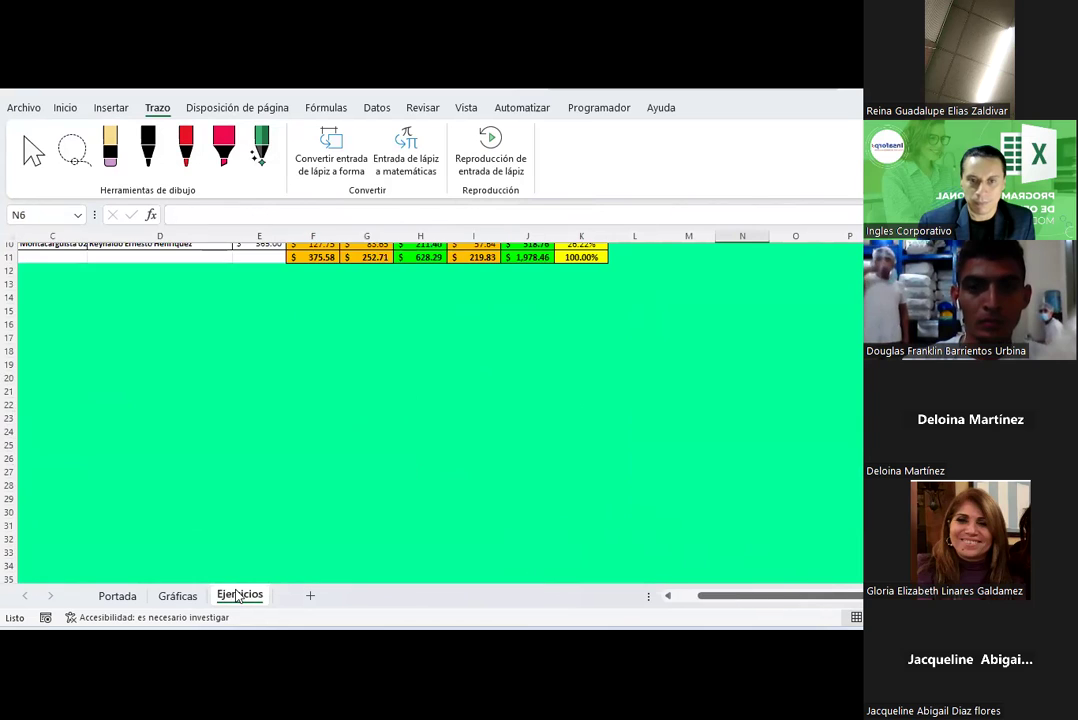
pyautogui.scroll(3, 382, 410)
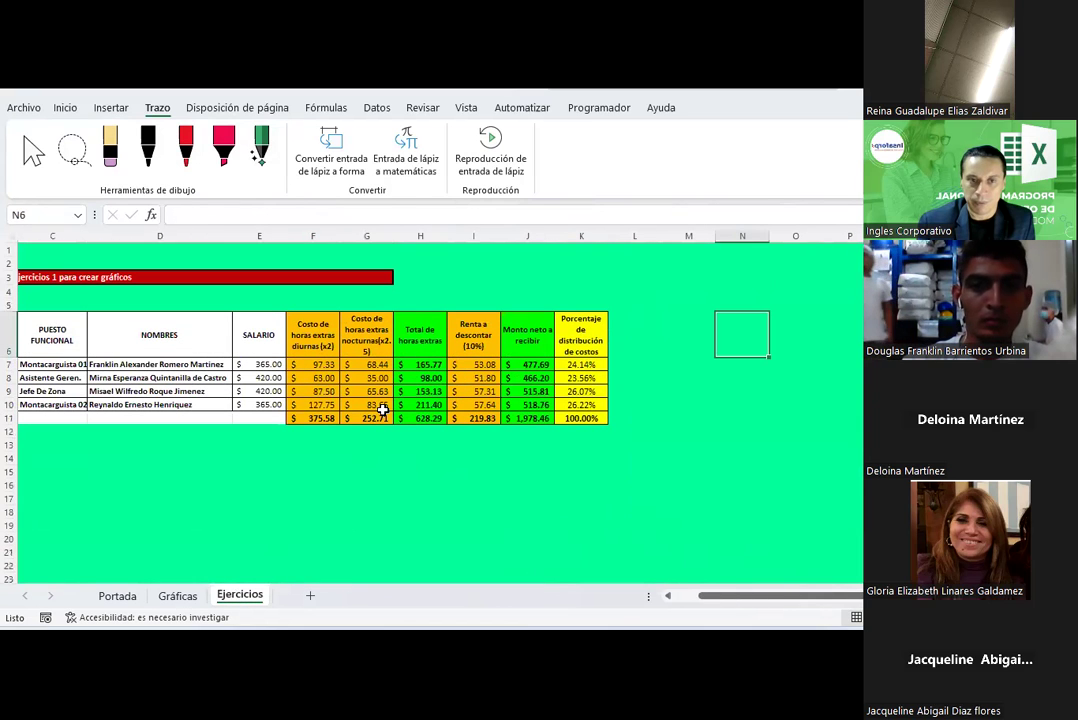
pyautogui.click(688, 600)
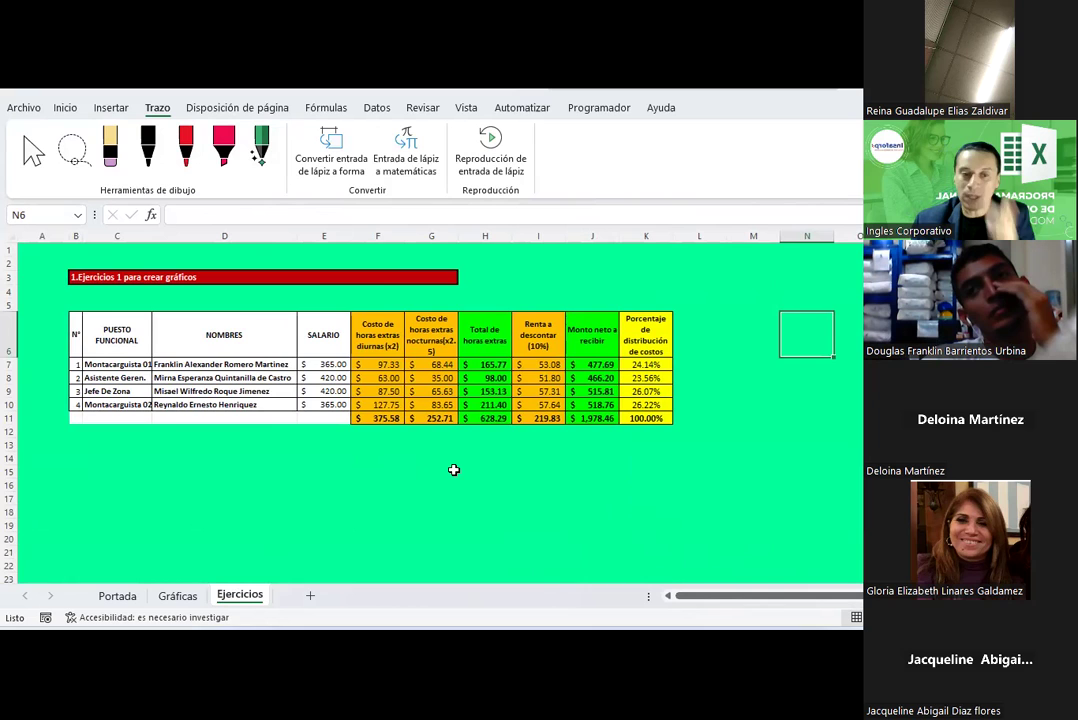
pyautogui.scroll(3, 190, 412)
pyautogui.scroll(2, 606, 501)
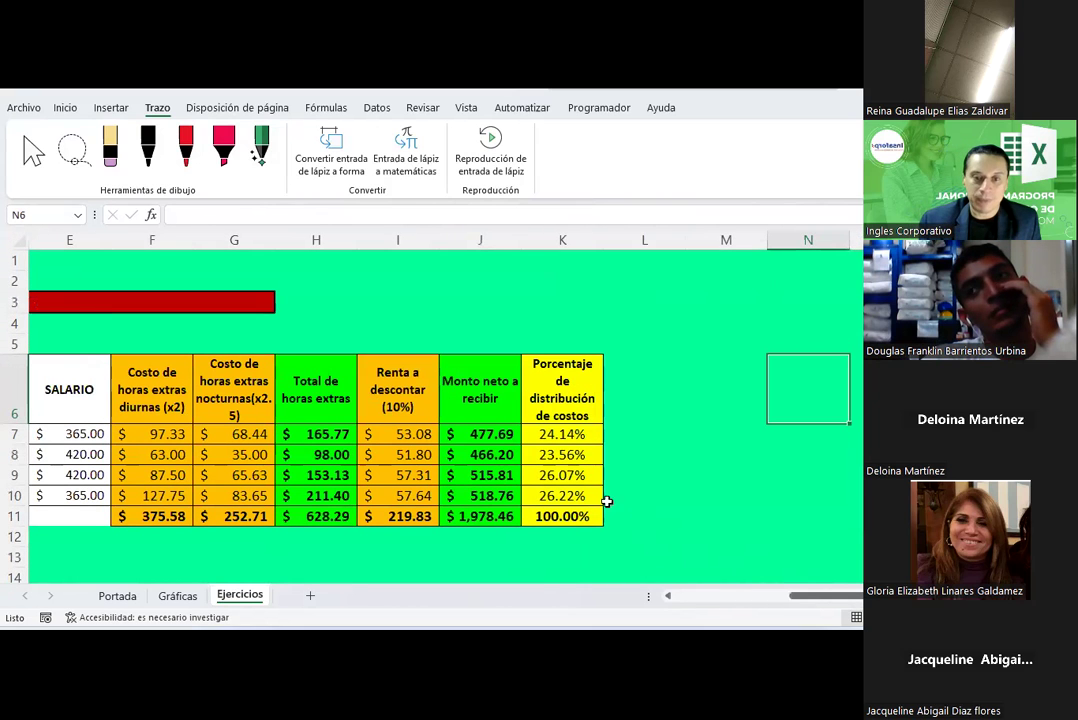
pyautogui.moveTo(705, 603)
pyautogui.mouseDown()
pyautogui.moveTo(694, 603)
pyautogui.moveTo(707, 603)
pyautogui.mouseUp()
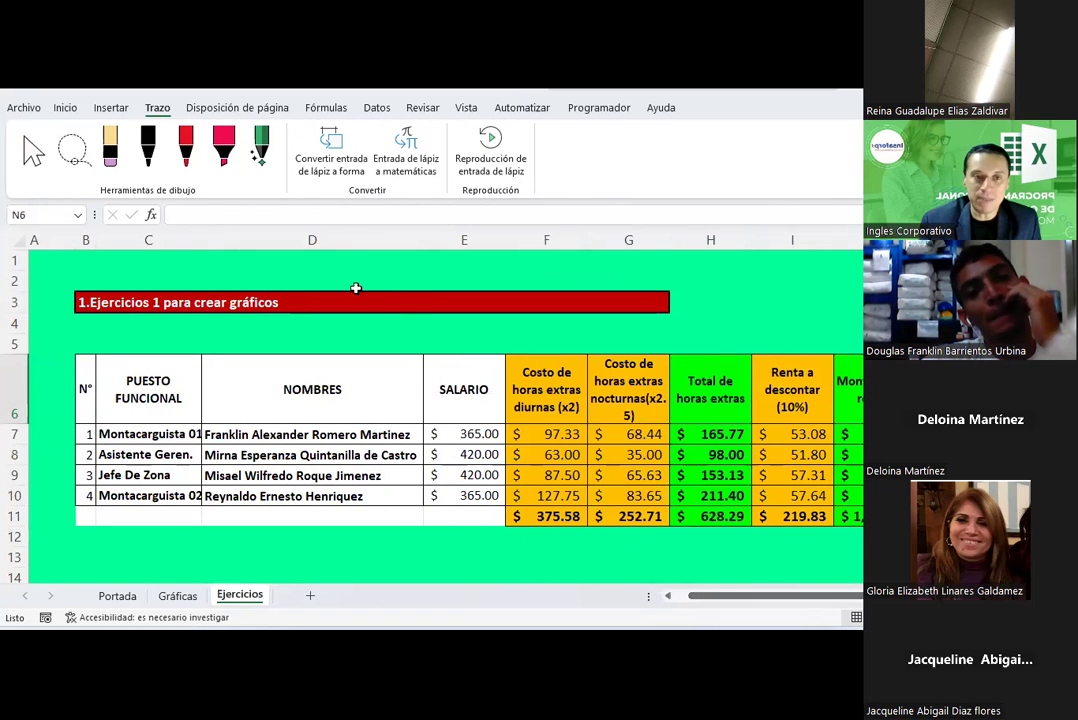
# Autofit column C to 'Montacarguista 01' and widen column G to 87 pixels
pyautogui.doubleClick(198, 240)
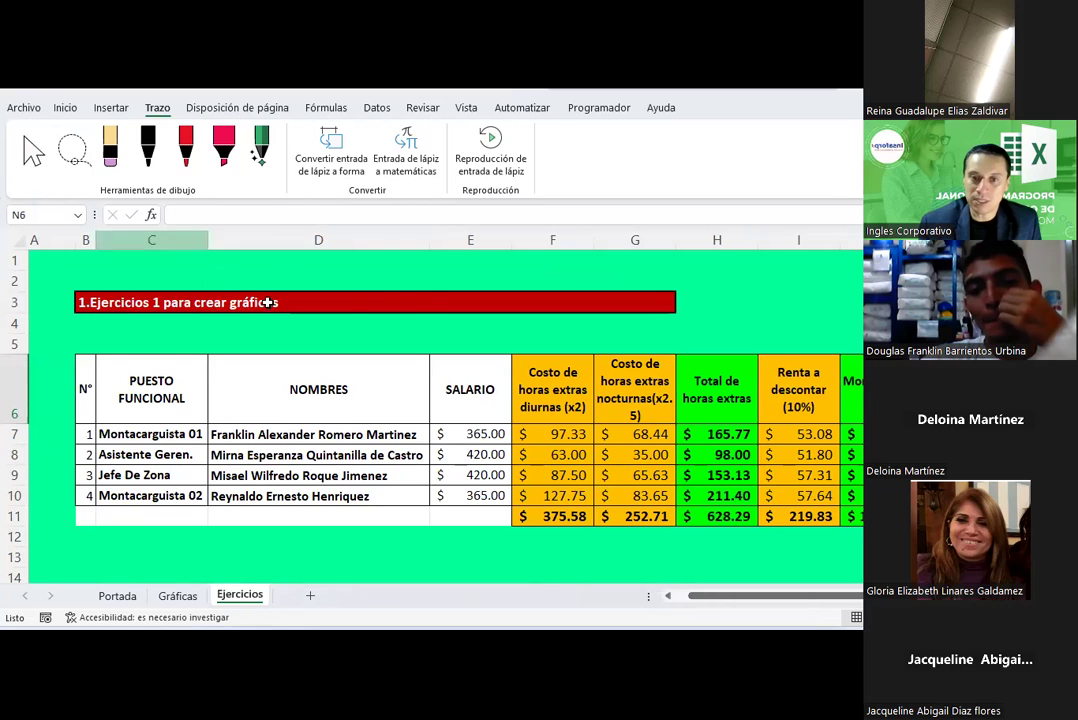
pyautogui.moveTo(676, 240); pyautogui.dragTo(689, 240)
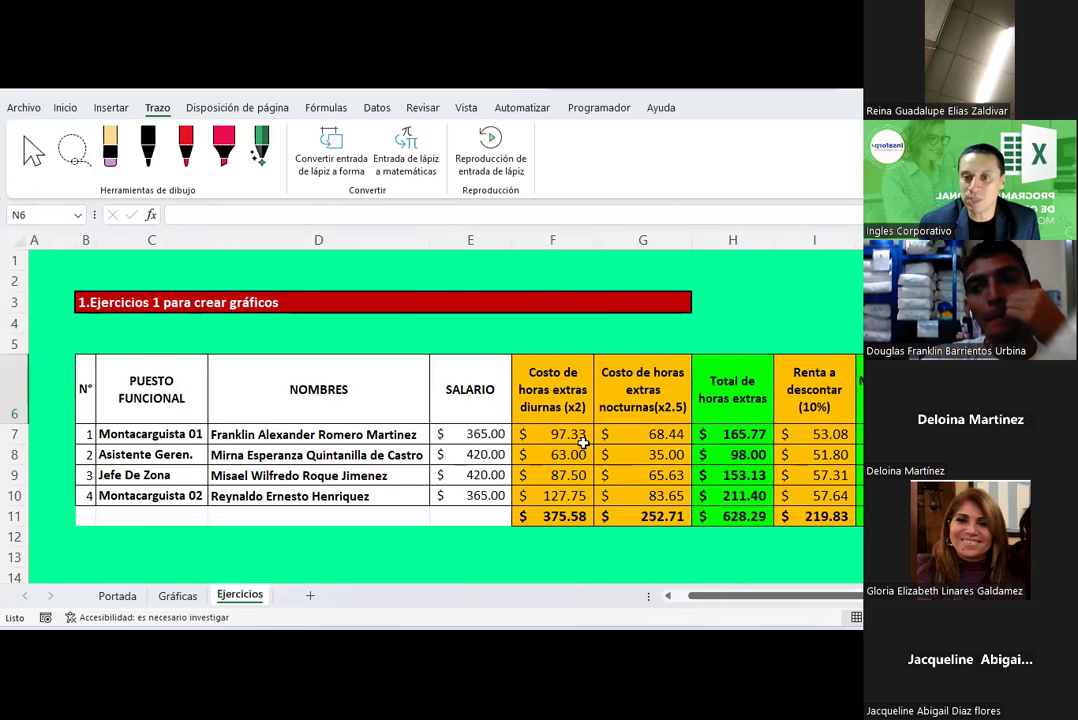
pyautogui.scroll(-1, 583, 442)
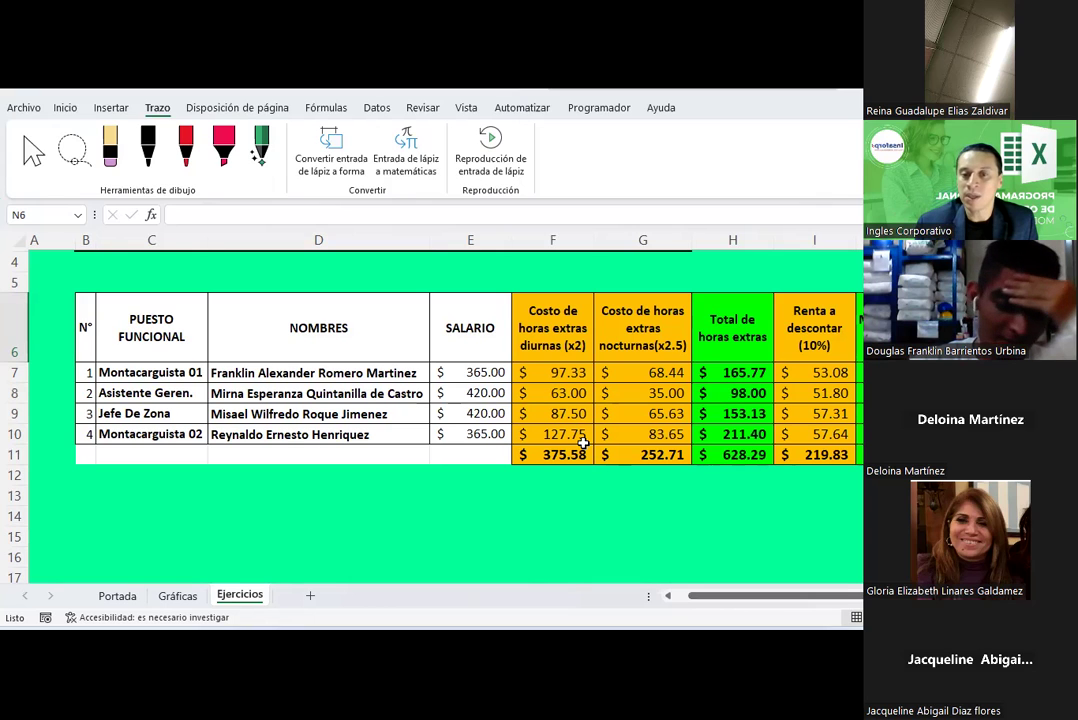
pyautogui.moveTo(279, 372); pyautogui.dragTo(282, 430)
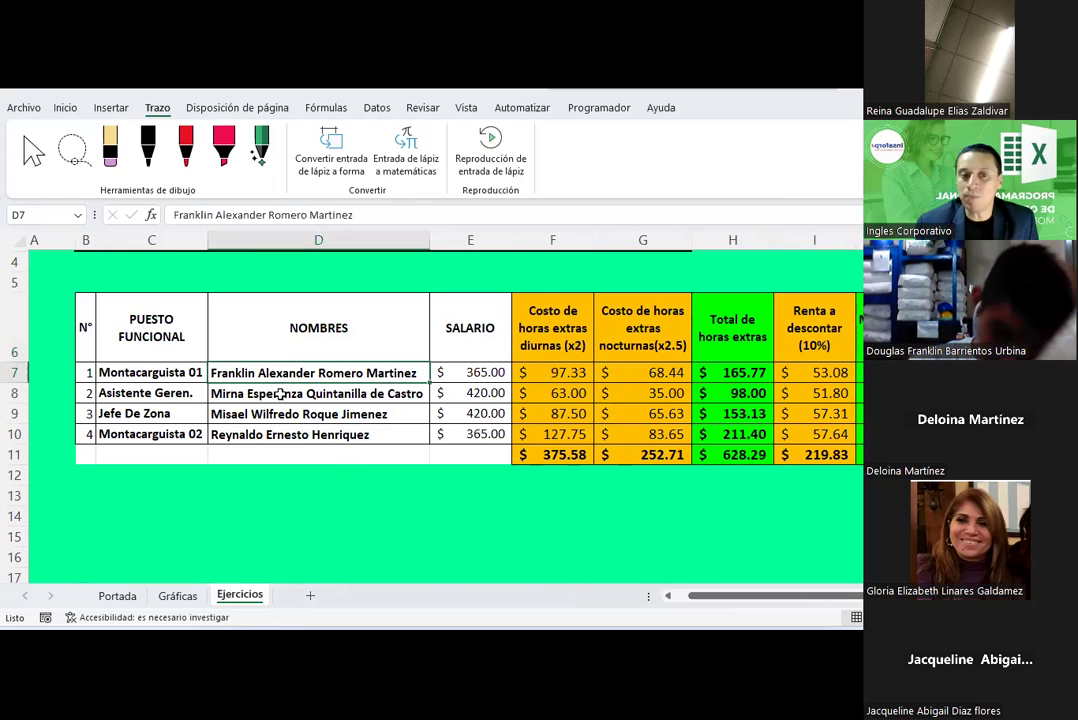
pyautogui.click(163, 372)
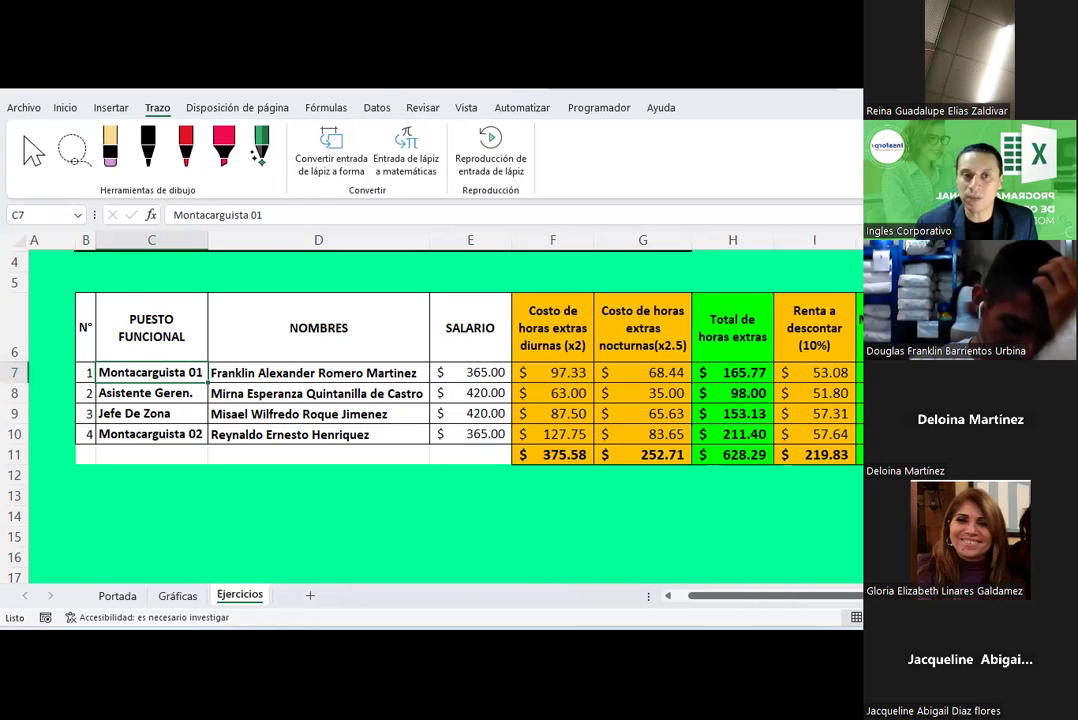
pyautogui.moveTo(315, 366); pyautogui.dragTo(316, 418)
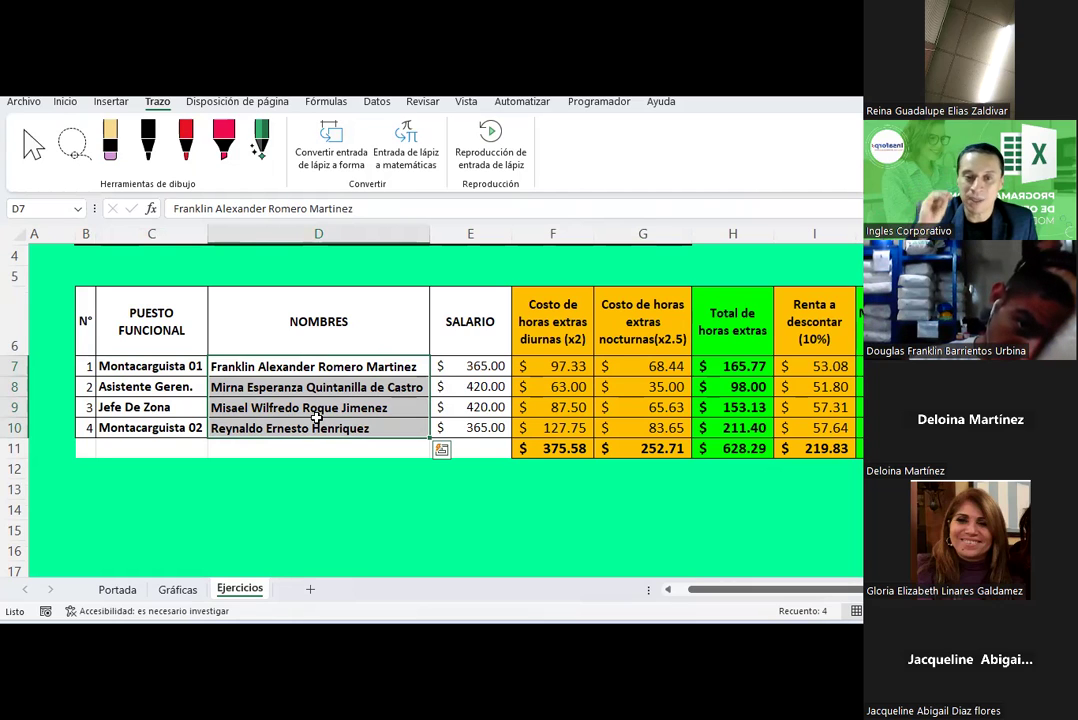
# Select the job titles C7:C10 and the daytime overtime costs F7:F10
pyautogui.click(316, 420)
pyautogui.click(312, 367)
pyautogui.click(176, 370)
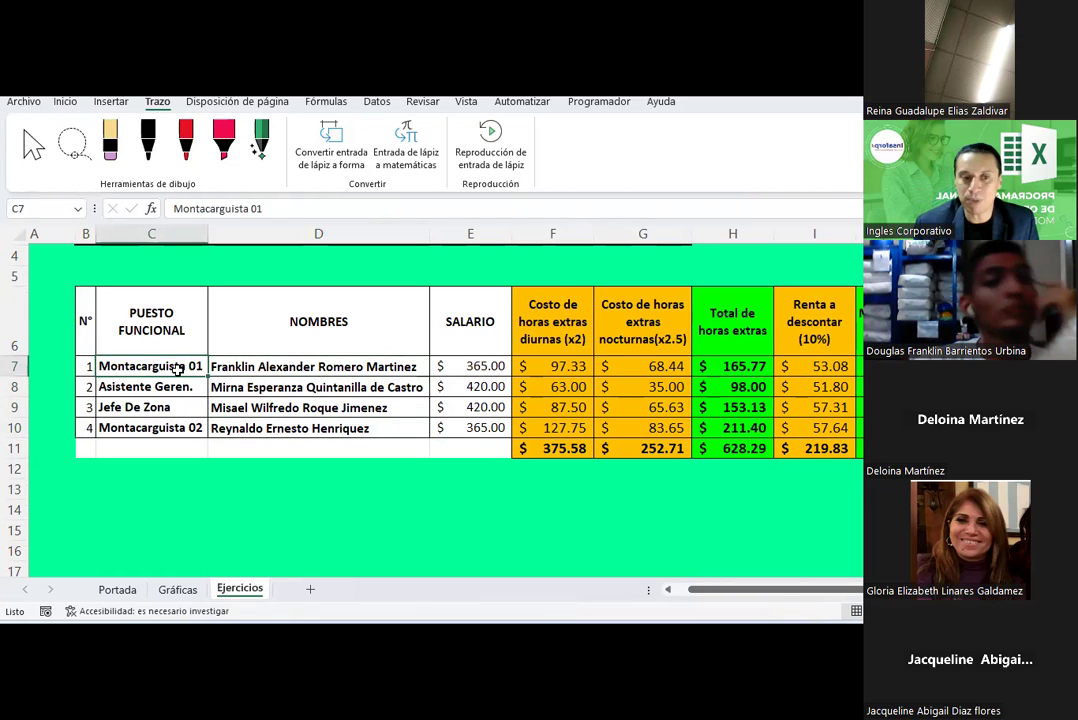
pyautogui.moveTo(176, 370); pyautogui.dragTo(178, 428)
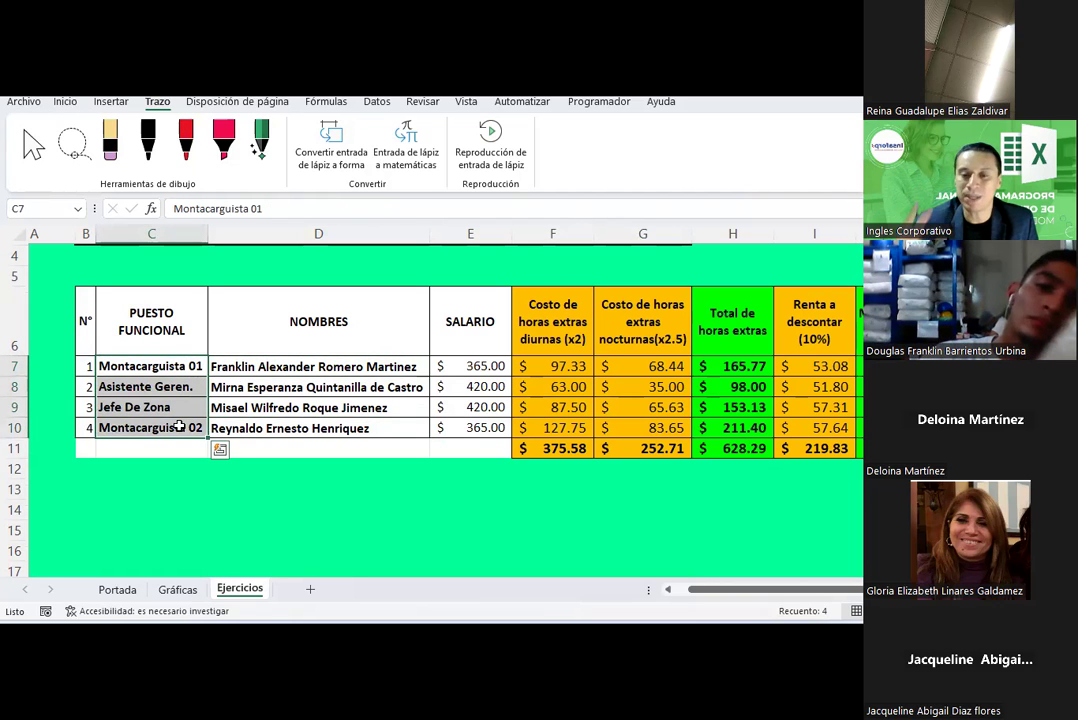
pyautogui.click(530, 364)
pyautogui.scroll(-1, 530, 364)
pyautogui.scroll(1, 530, 364)
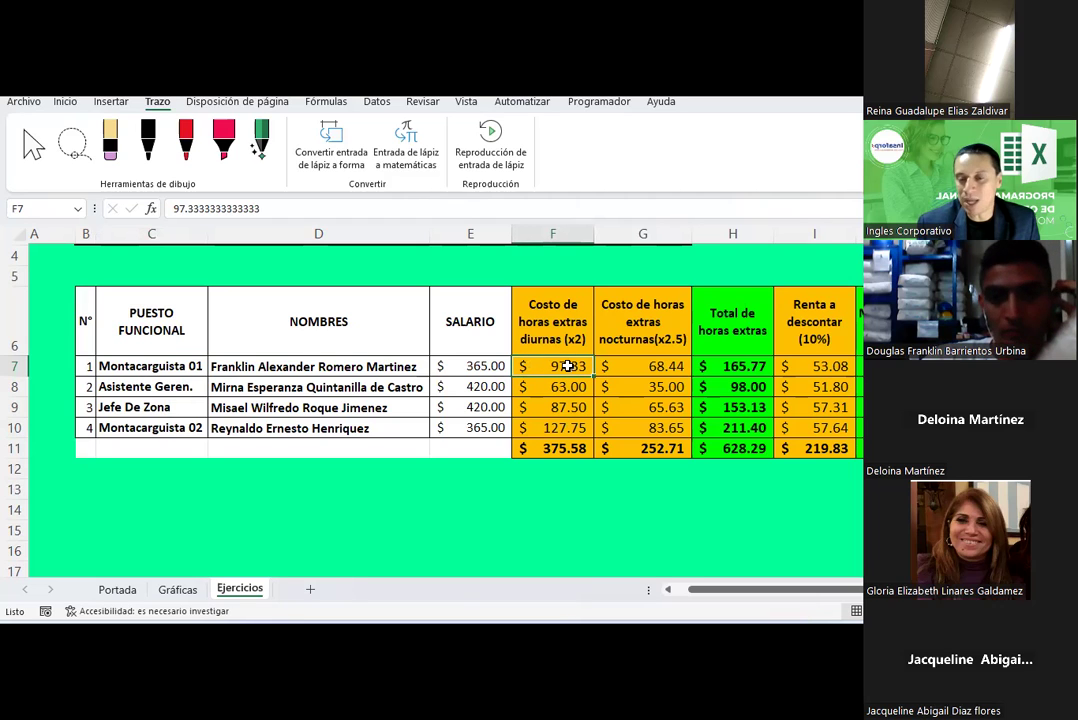
pyautogui.moveTo(567, 366); pyautogui.dragTo(558, 437)
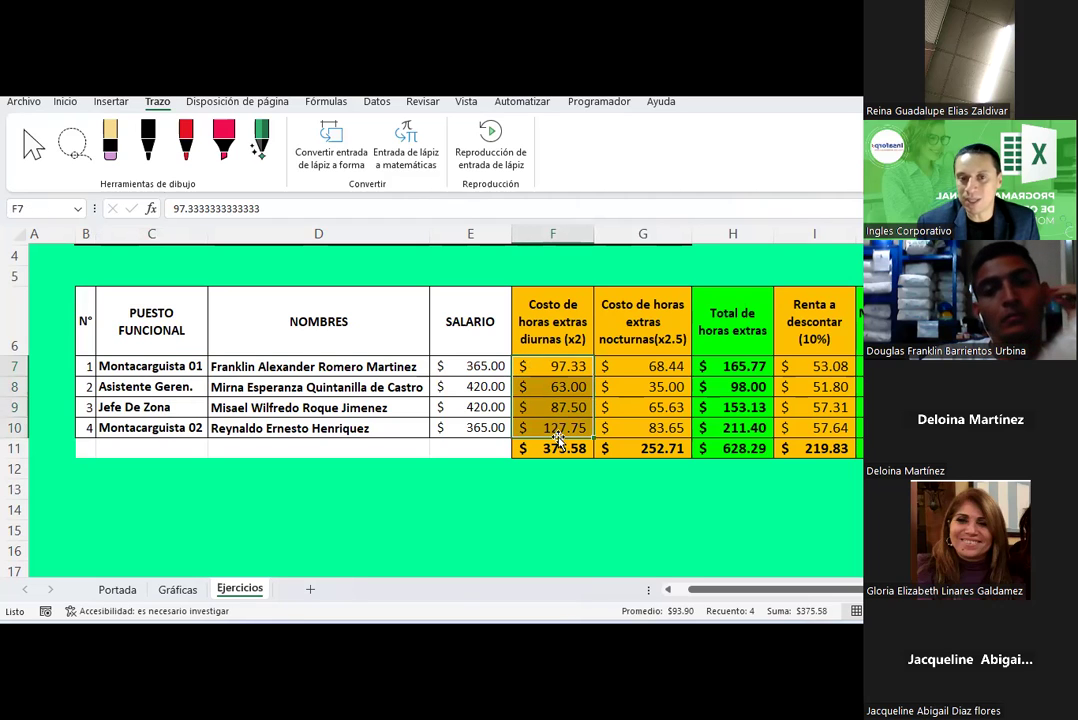
# Select G7:G10, H7:H10, I7:I11 and J7:J11 to read their status-bar sums
pyautogui.moveTo(645, 366); pyautogui.dragTo(613, 426)
pyautogui.moveTo(740, 366); pyautogui.dragTo(740, 448)
pyautogui.moveTo(824, 365); pyautogui.dragTo(829, 441)
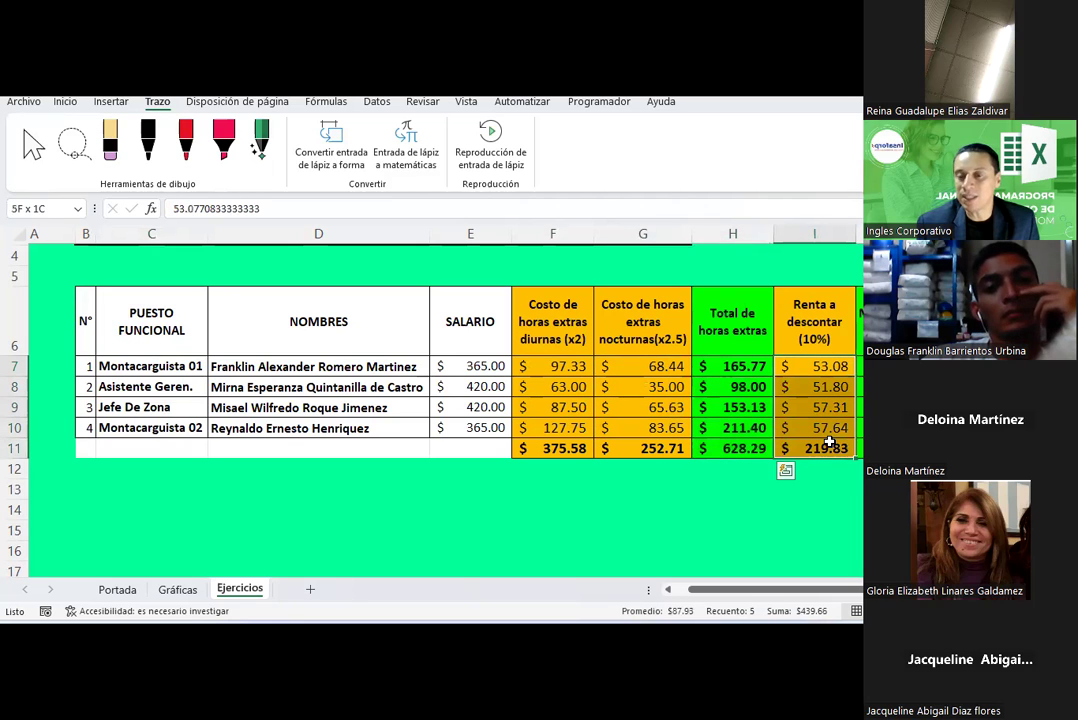
pyautogui.moveTo(860, 366); pyautogui.dragTo(860, 448)
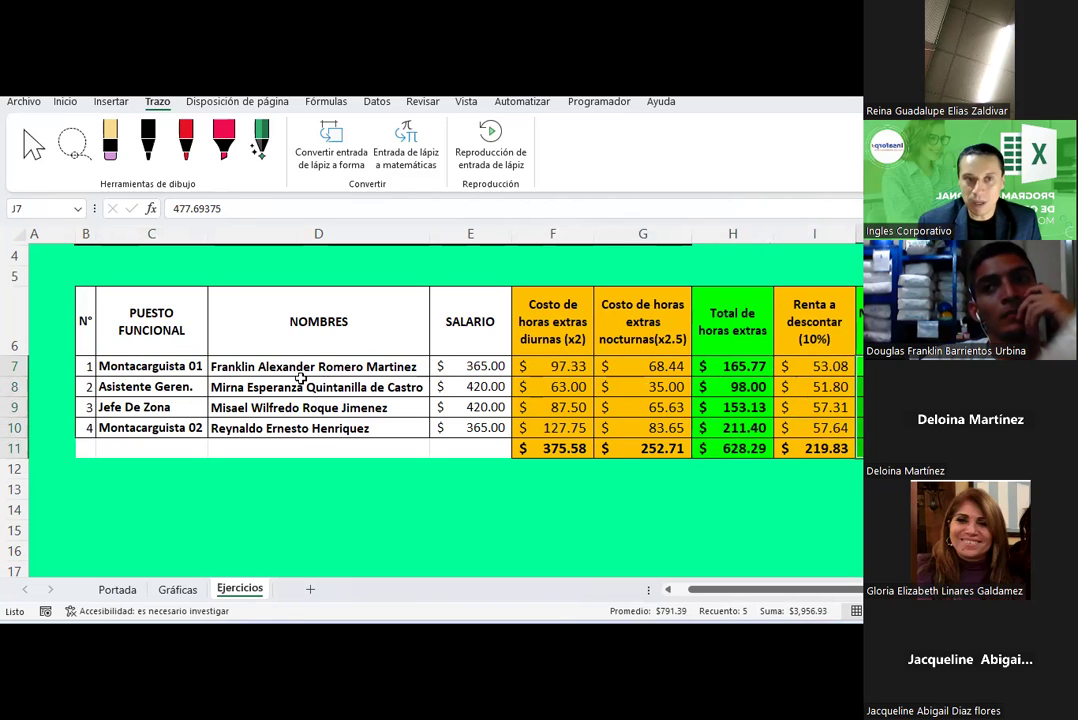
pyautogui.click(108, 100)
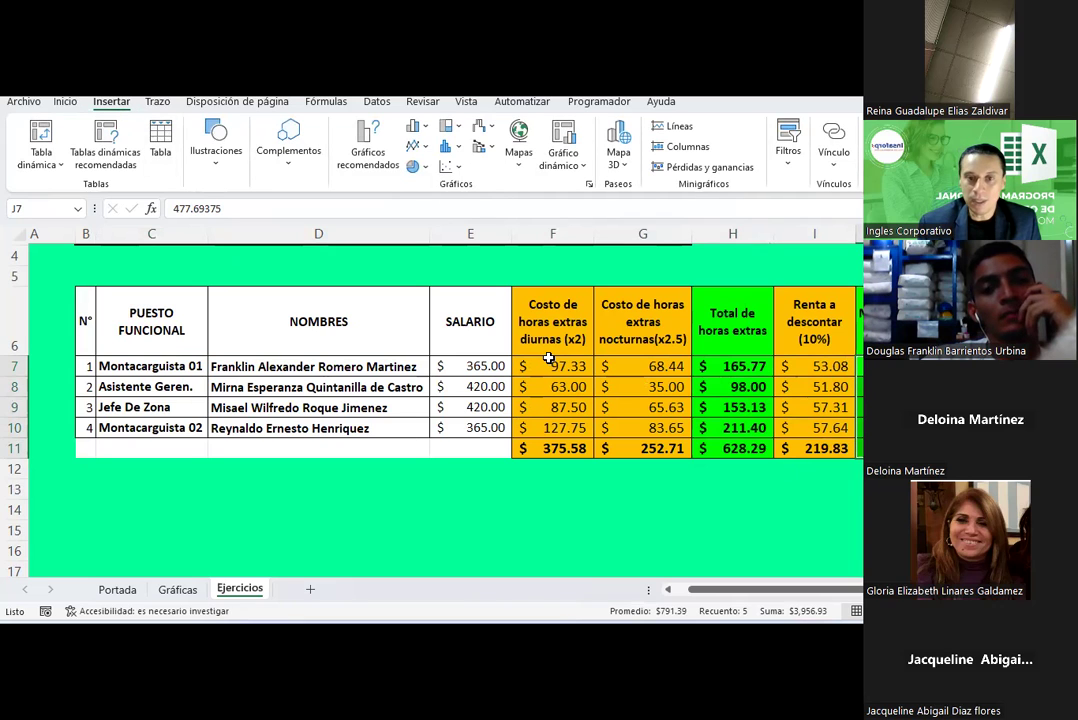
# Select the F7:F10 overtime costs and job titles, then pick empty cell D15 below the table
pyautogui.moveTo(548, 360); pyautogui.dragTo(548, 427)
pyautogui.moveTo(640, 366); pyautogui.dragTo(627, 427)
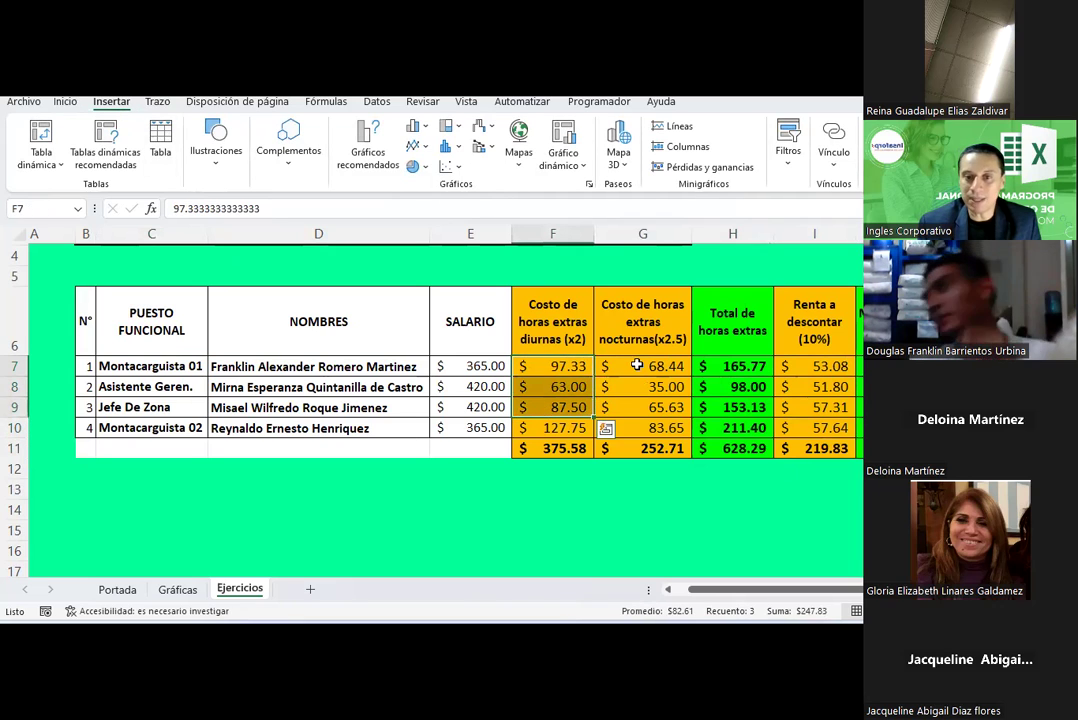
pyautogui.click(149, 365)
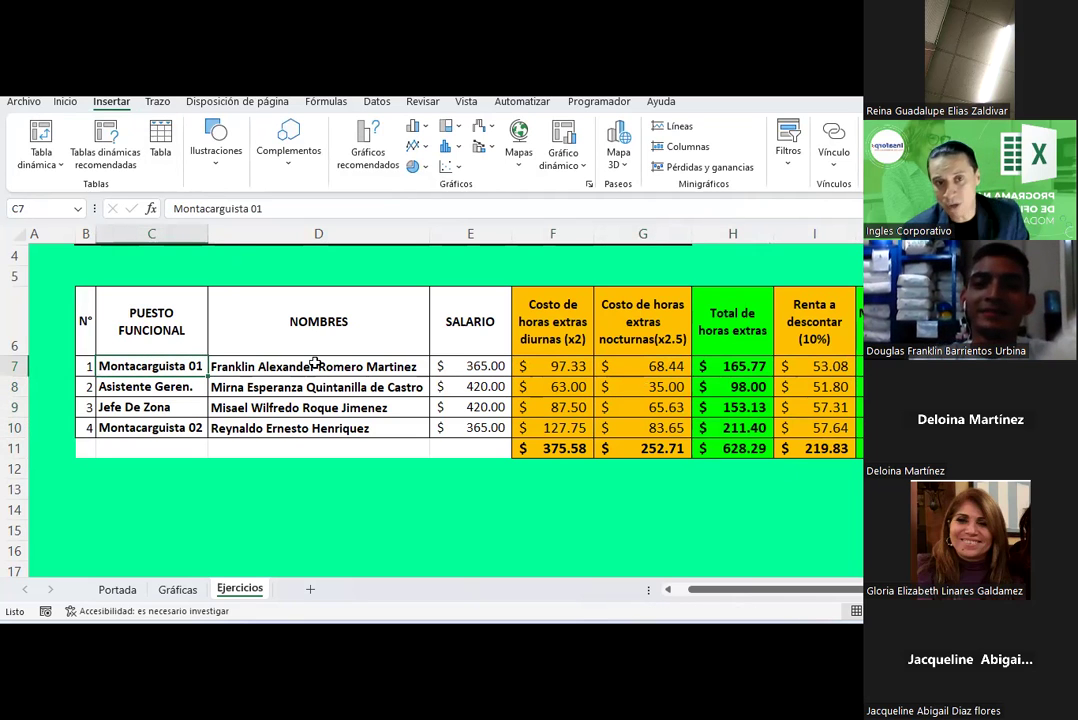
pyautogui.scroll(-2, 315, 365)
pyautogui.click(255, 411)
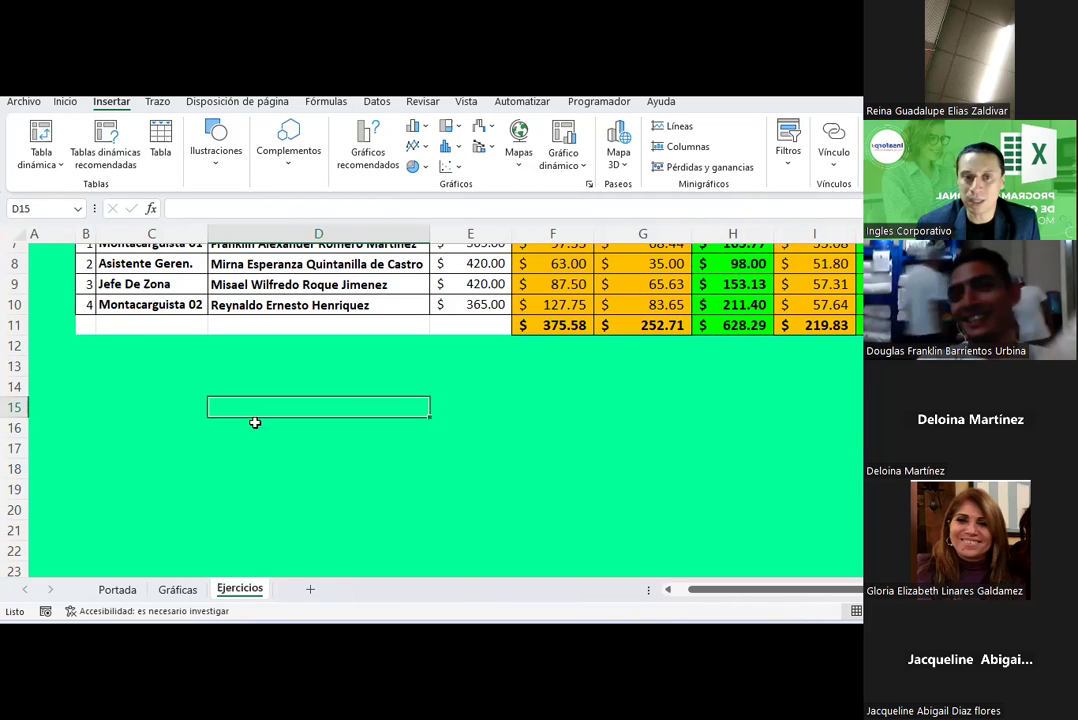
pyautogui.scroll(1, 368, 440)
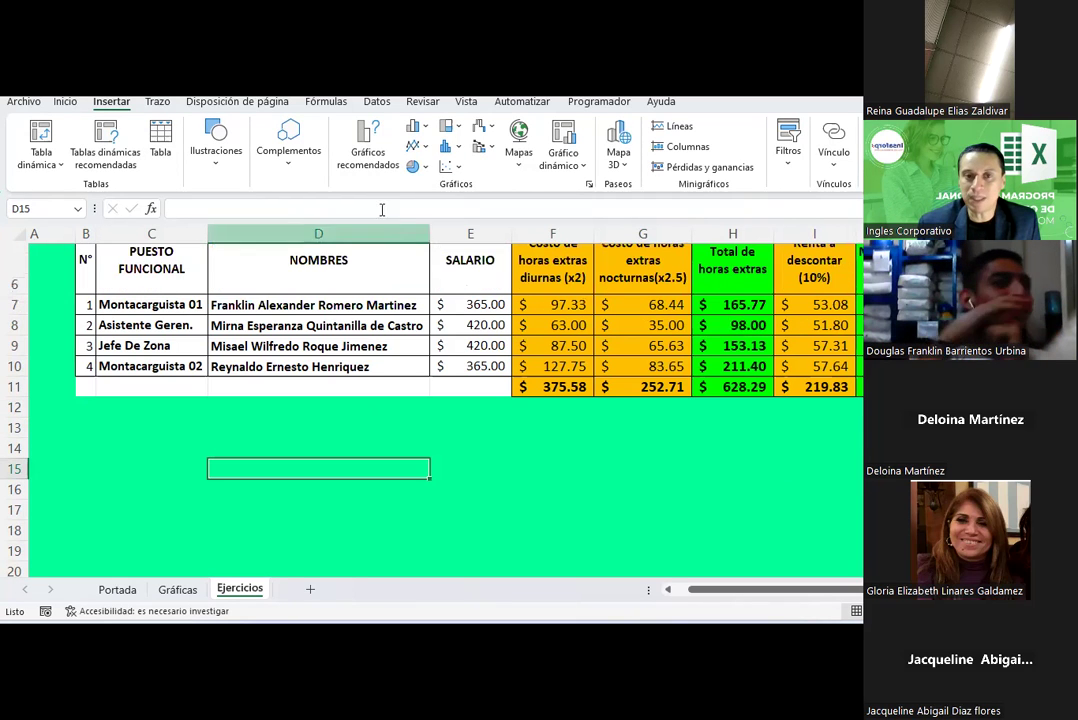
# Insert a 3D clustered column chart and drag it below the overtime table
pyautogui.click(419, 128)
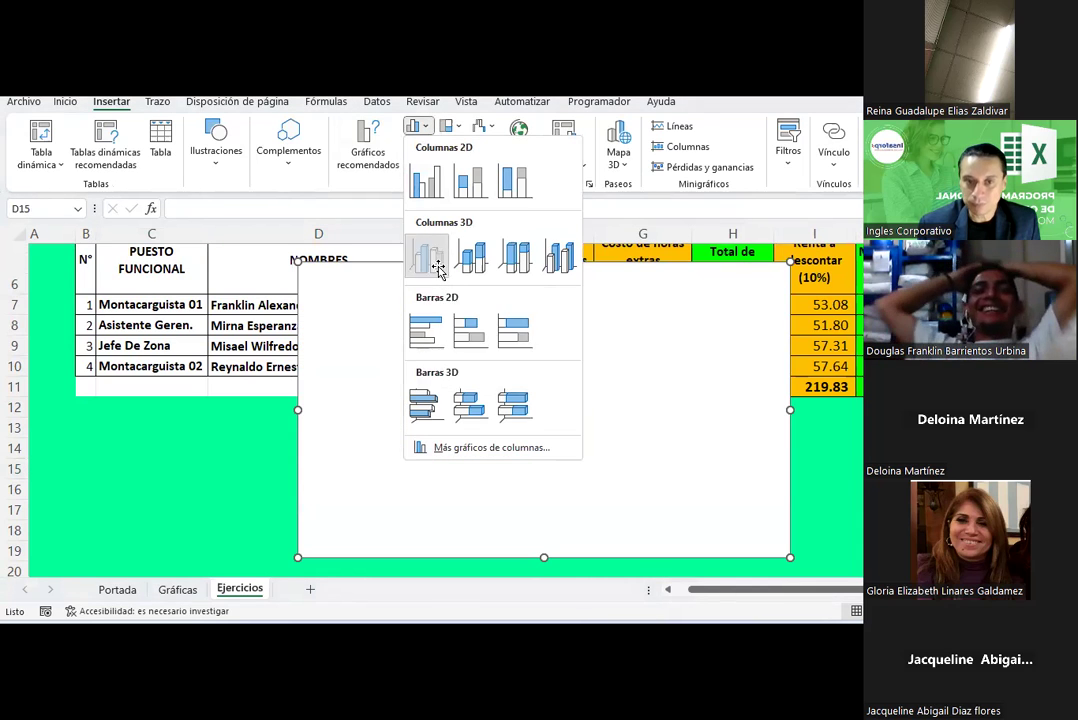
pyautogui.click(440, 272)
pyautogui.scroll(-2, 438, 268)
pyautogui.moveTo(434, 278)
pyautogui.mouseDown()
pyautogui.moveTo(388, 430)
pyautogui.moveTo(333, 431)
pyautogui.mouseUp()
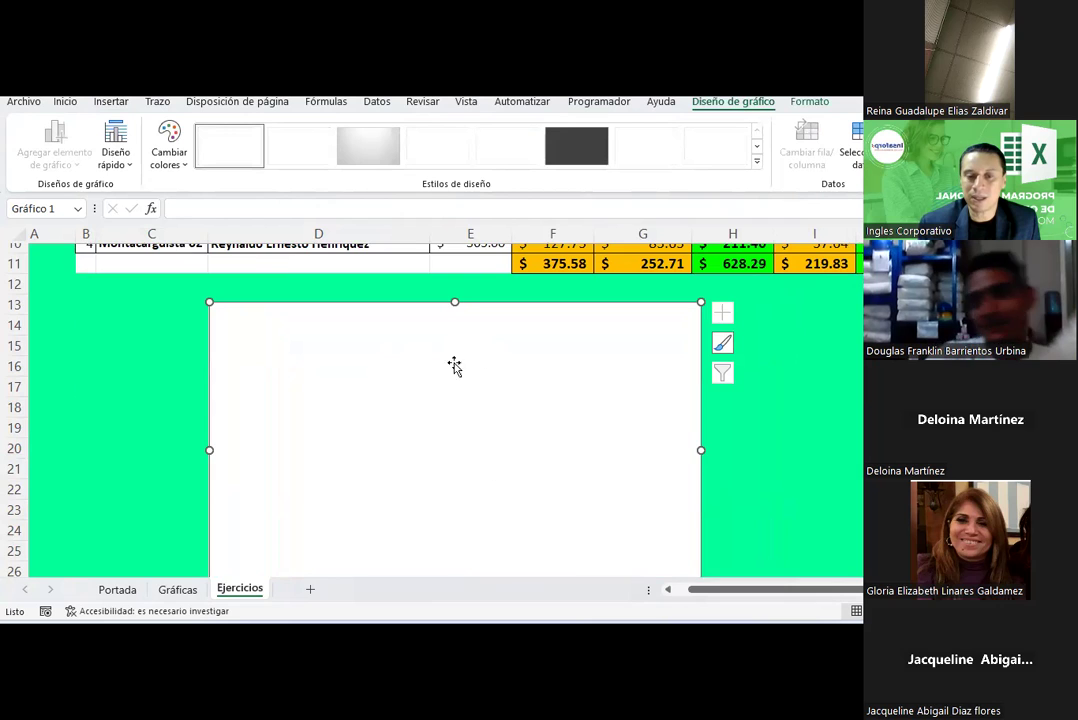
# Apply Estilo 9 from the Estilos de diseño gallery to Gráfico 1
pyautogui.scroll(-2, 503, 393)
pyautogui.scroll(2, 503, 393)
pyautogui.scroll(-1, 503, 393)
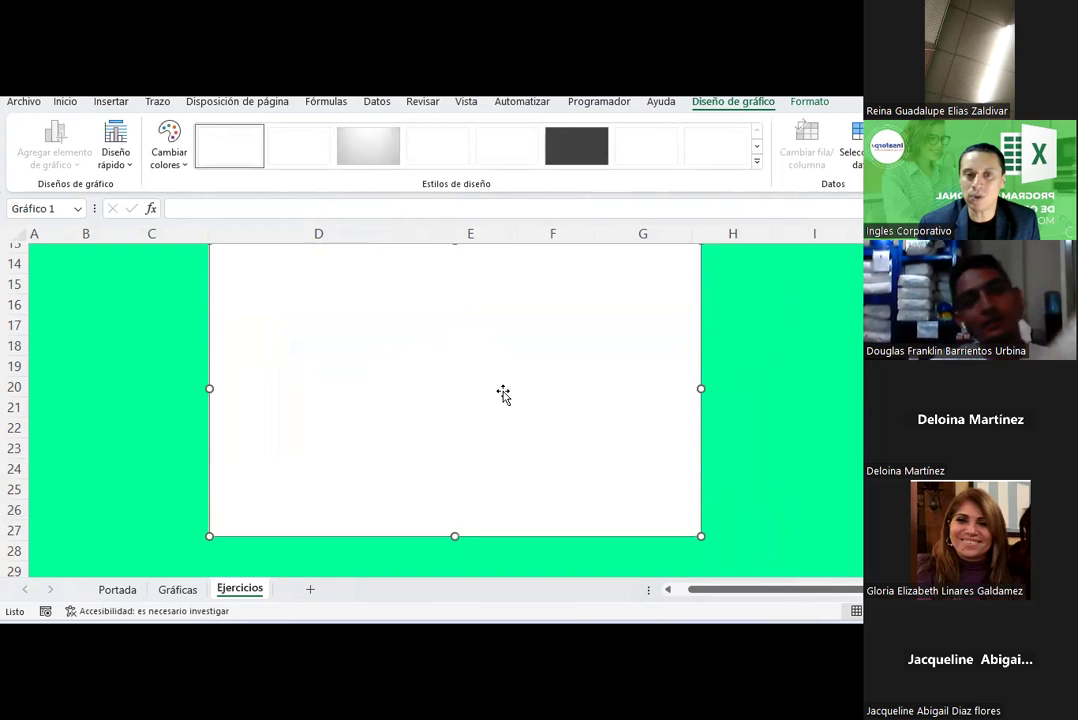
pyautogui.scroll(1, 503, 393)
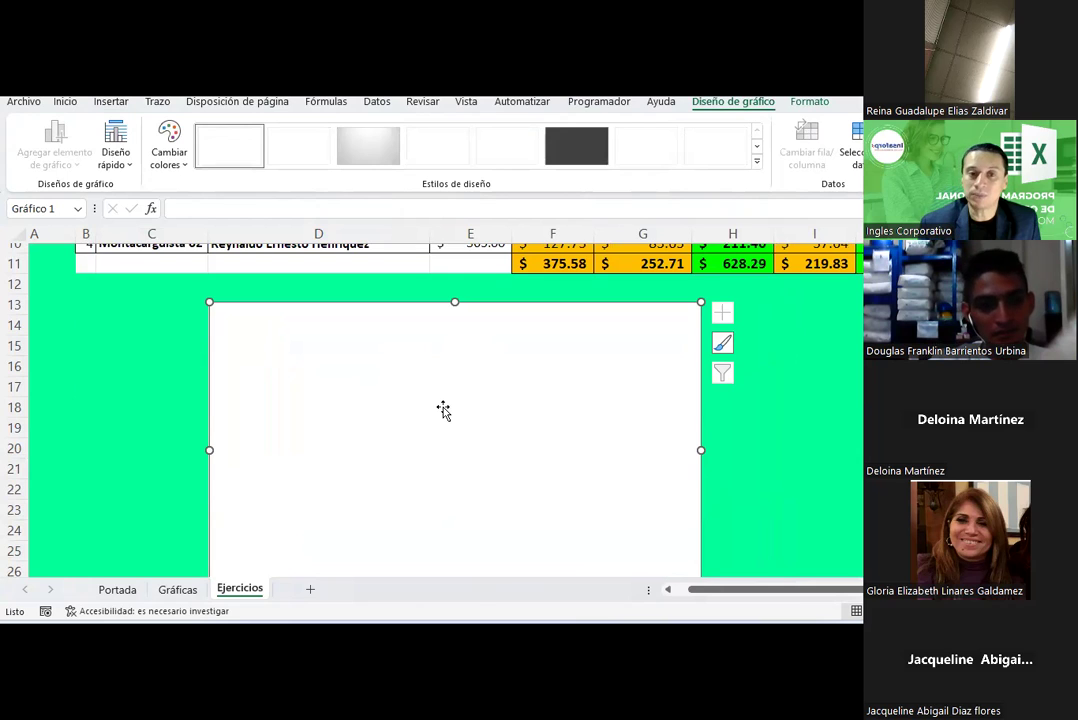
pyautogui.click(757, 163)
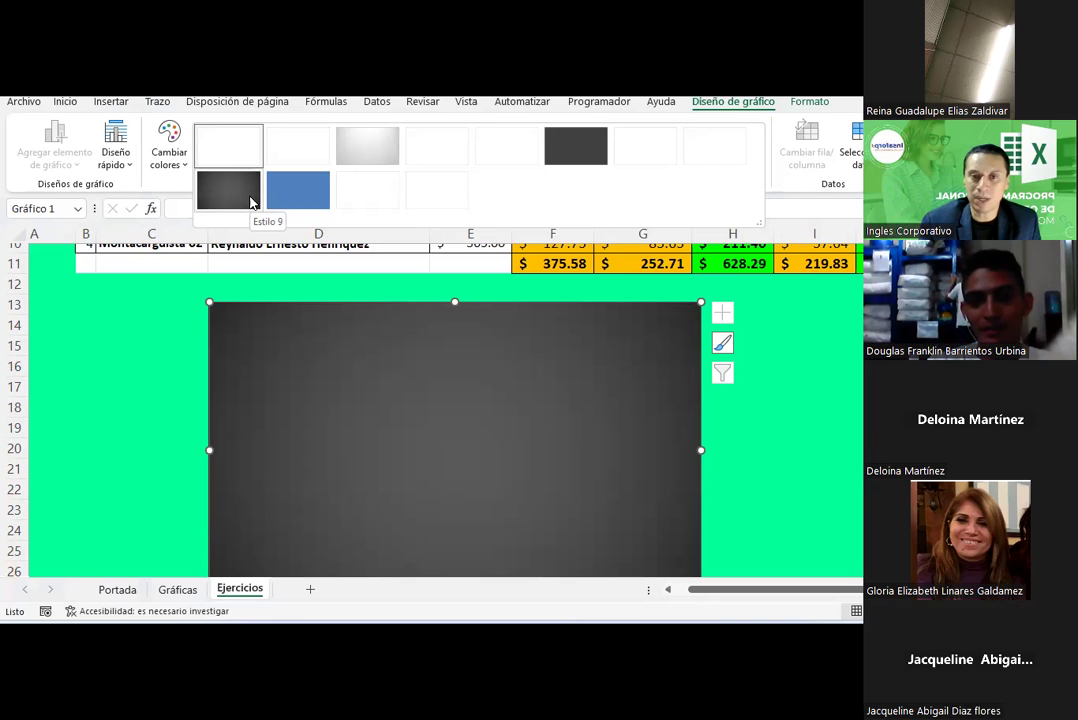
pyautogui.click(250, 203)
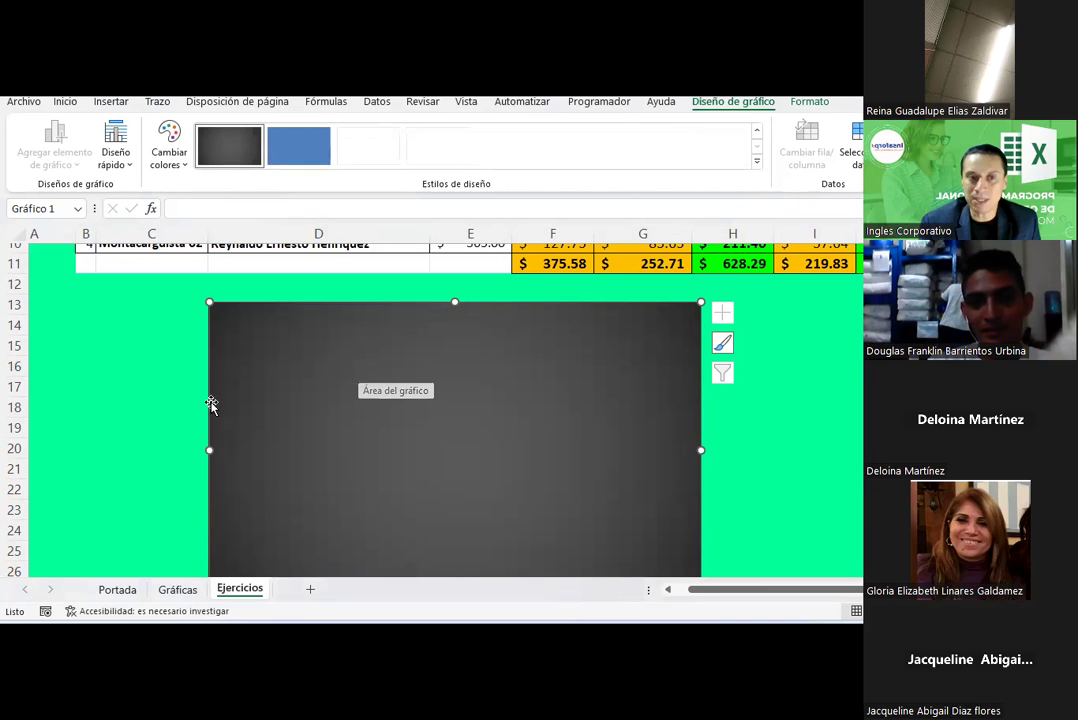
# Reselect the dark chart and land on the Formato tab's shape formatting tools
pyautogui.click(94, 387)
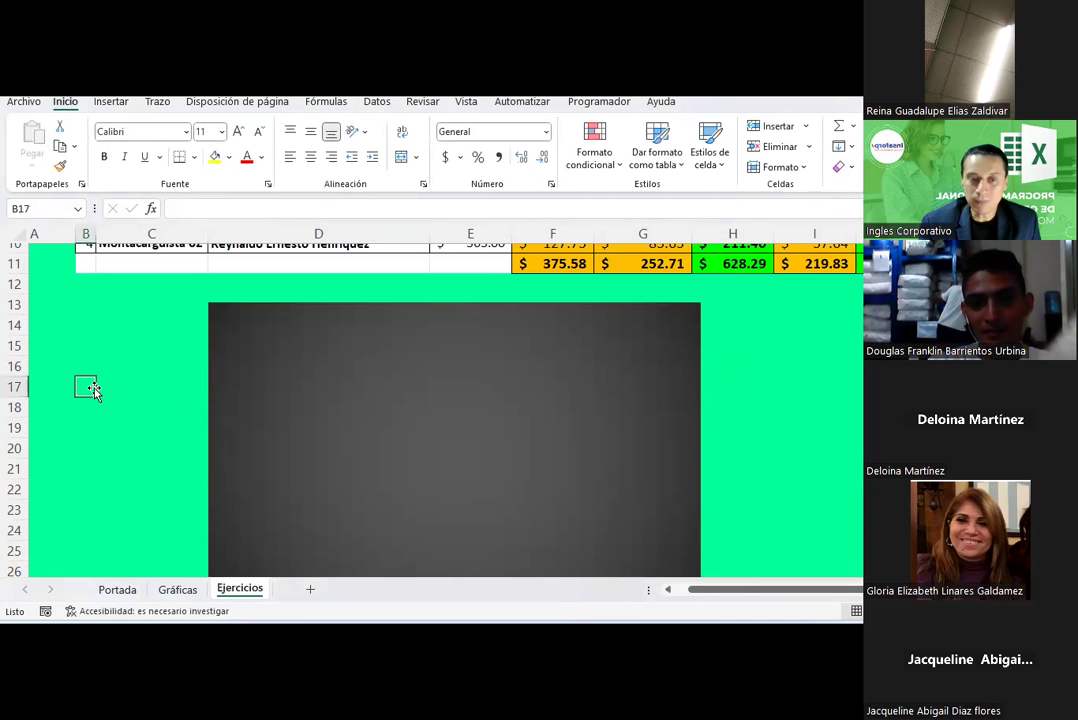
pyautogui.click(378, 401)
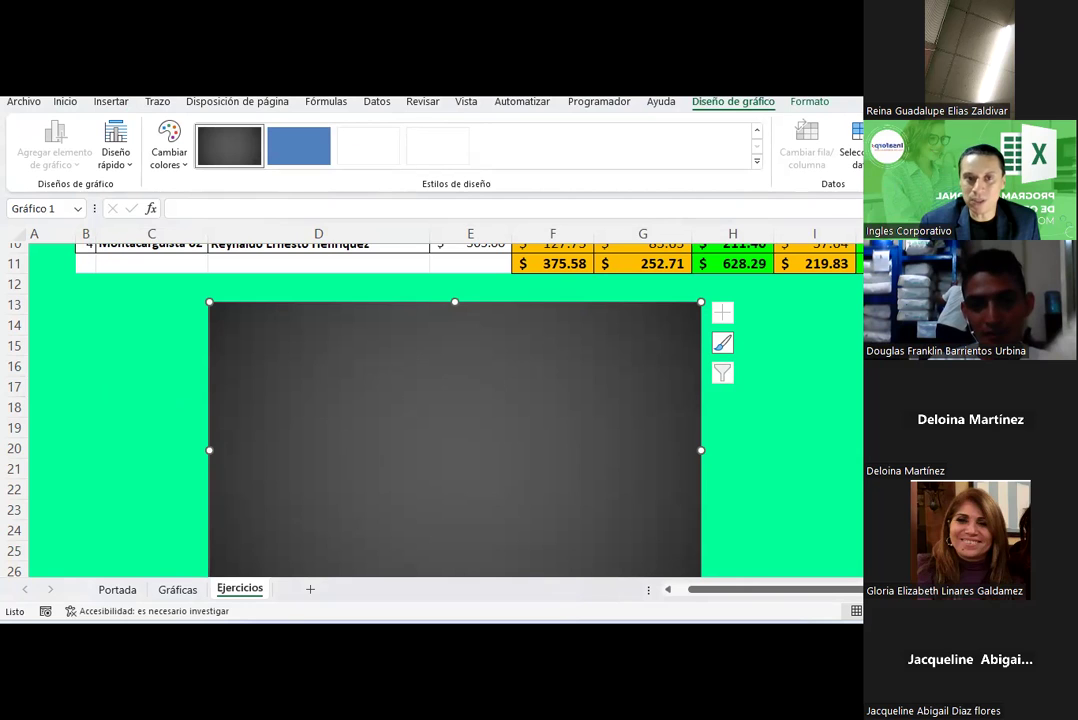
pyautogui.click(796, 110)
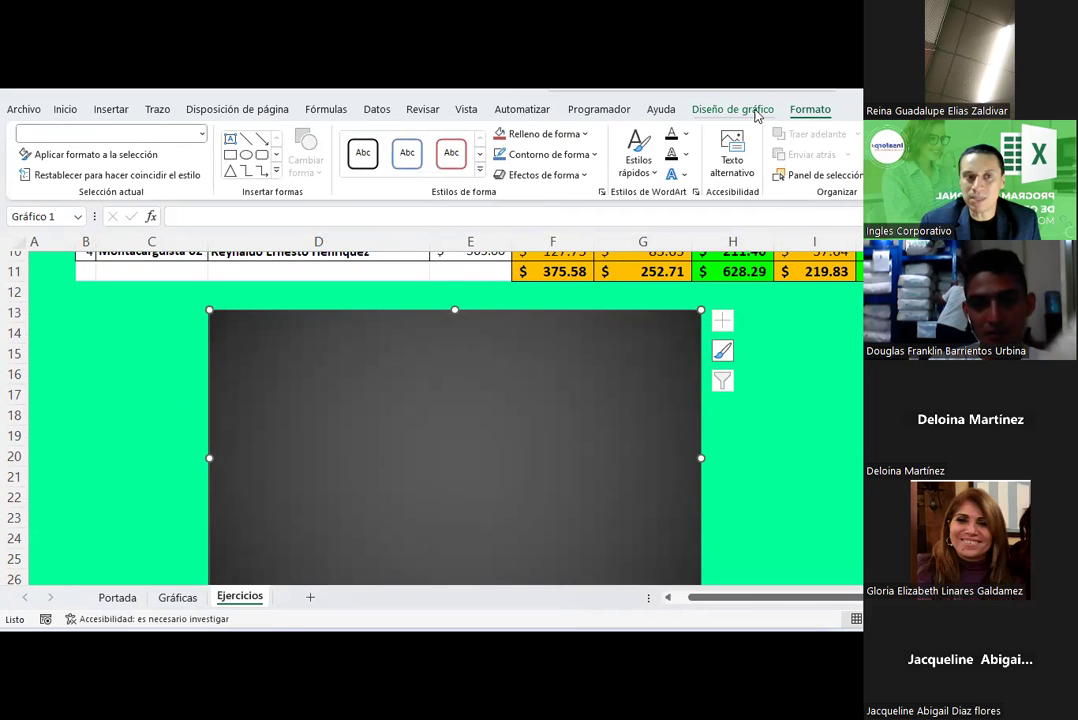
pyautogui.click(757, 110)
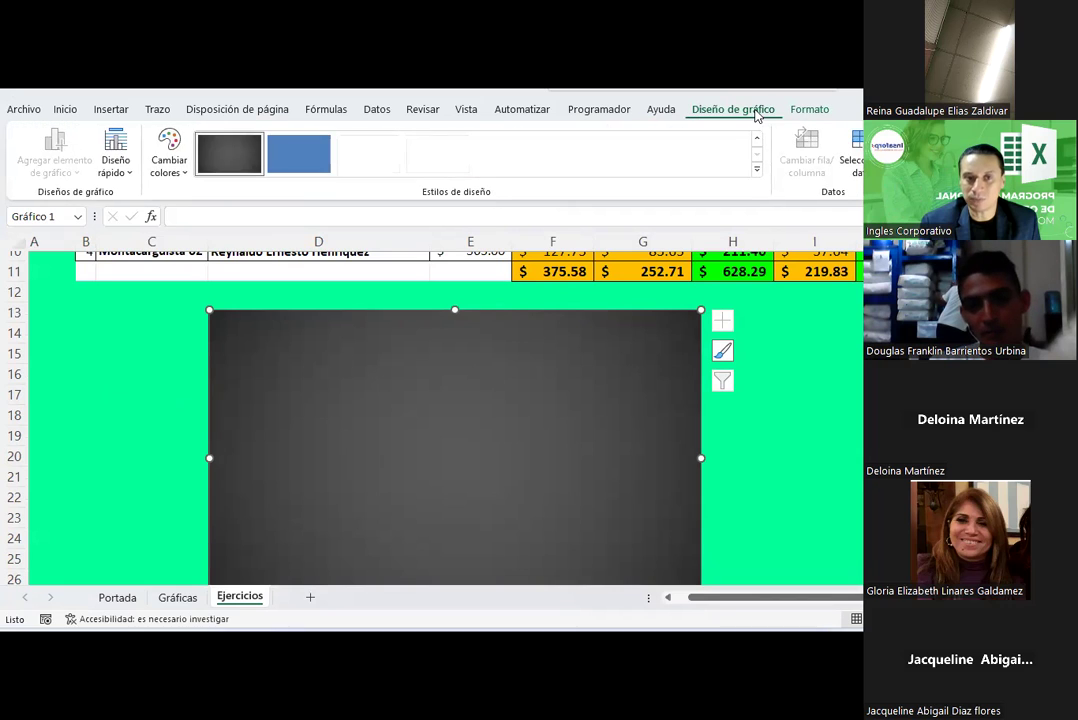
pyautogui.click(812, 110)
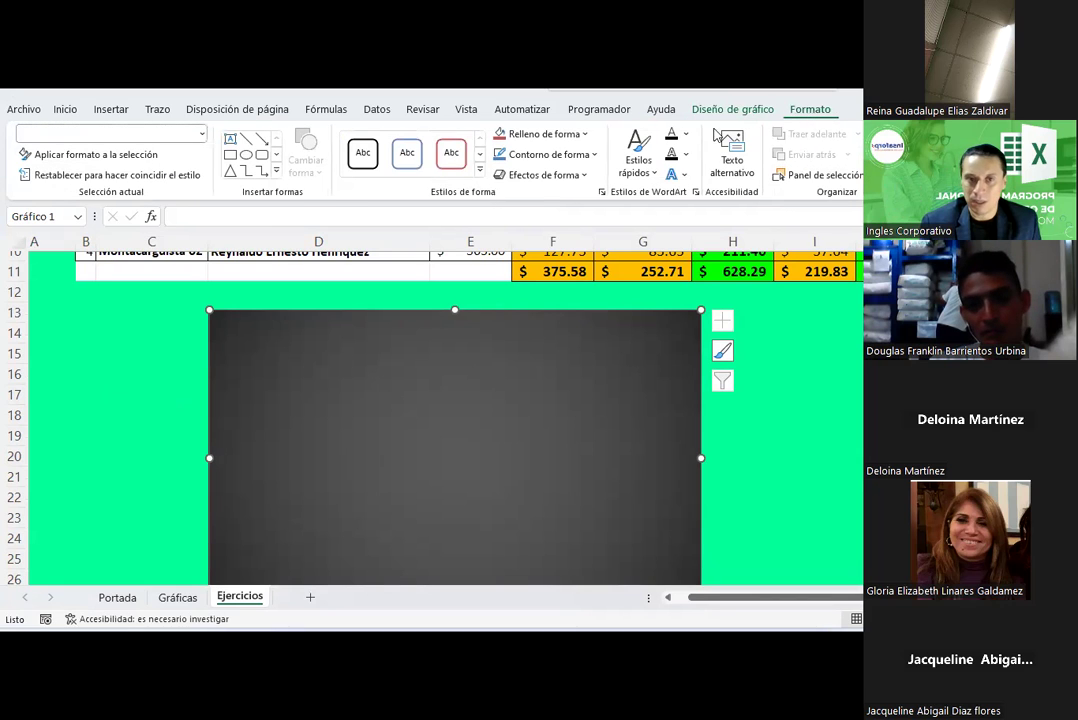
# Choose Relleno de forma > Imagen to open Insertar imágenes for the chart area
pyautogui.click(593, 154)
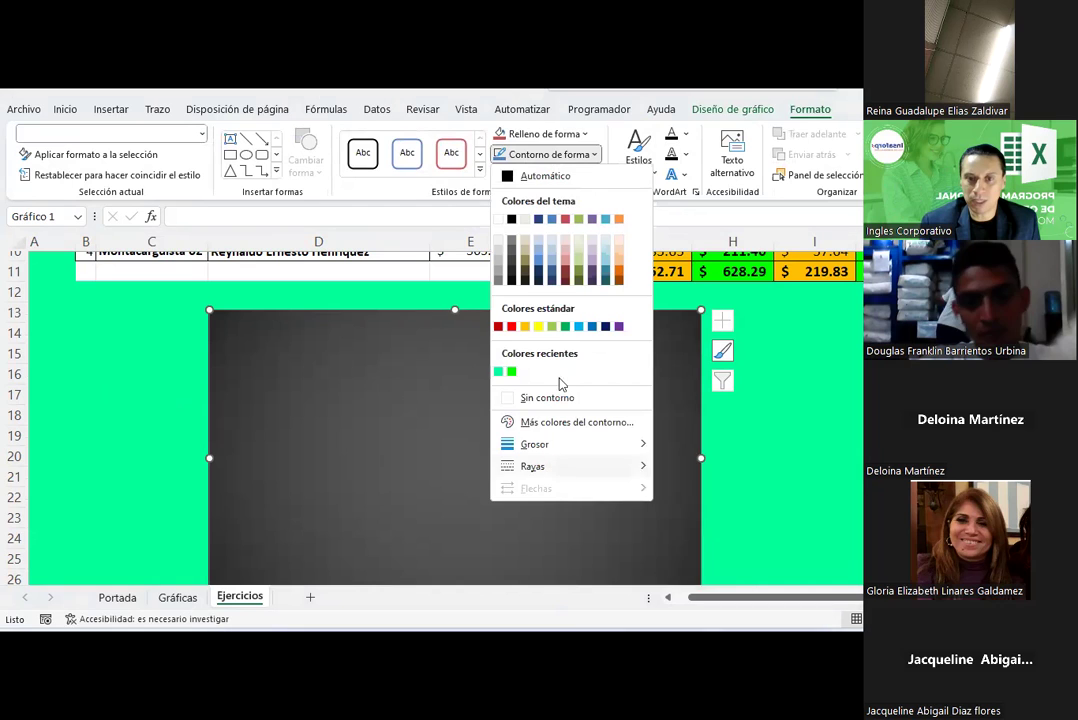
pyautogui.click(540, 134)
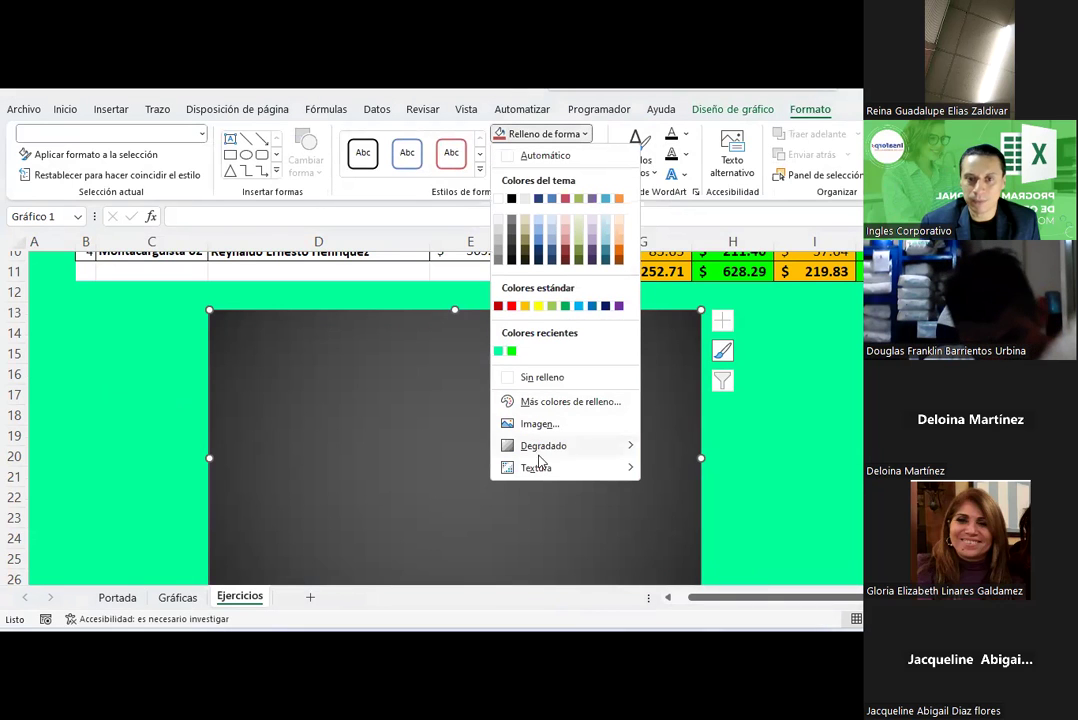
pyautogui.moveTo(590, 468)
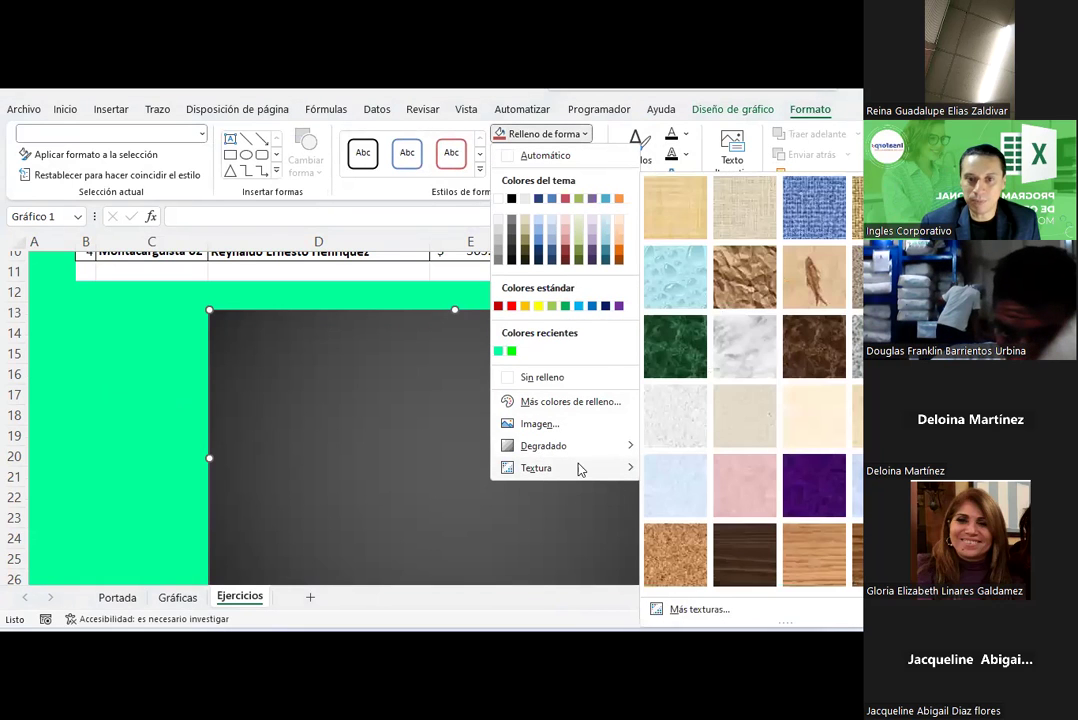
pyautogui.click(540, 424)
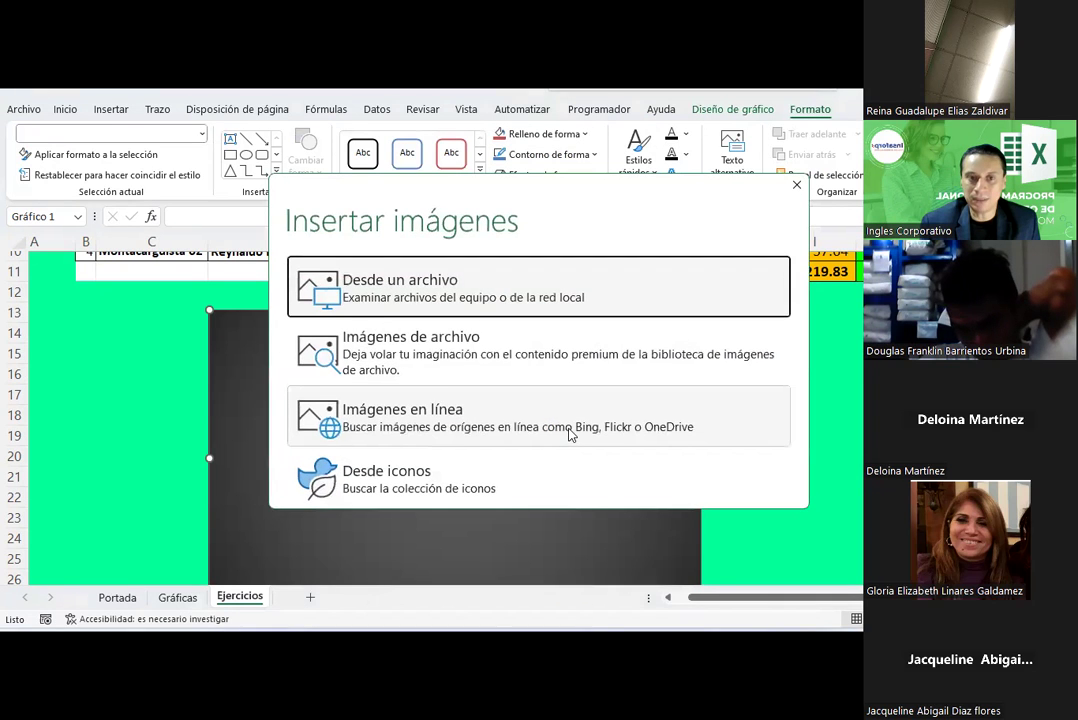
# Browse from a file into the saved pictures subfolder under Imágenes
pyautogui.click(417, 287)
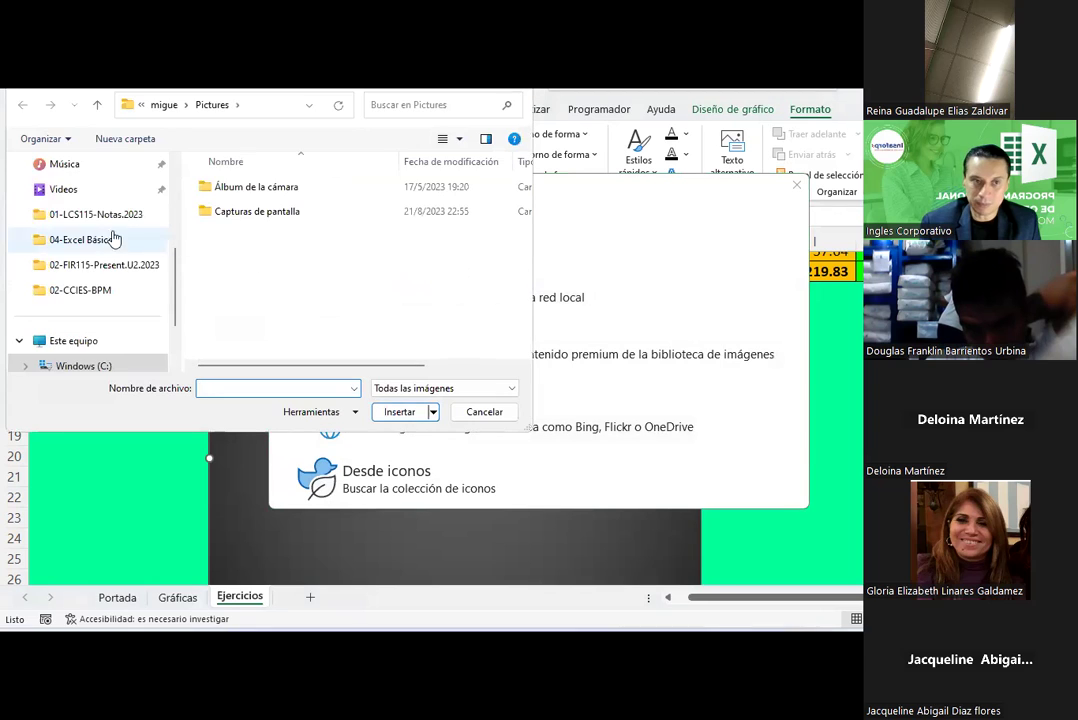
pyautogui.scroll(3, 113, 238)
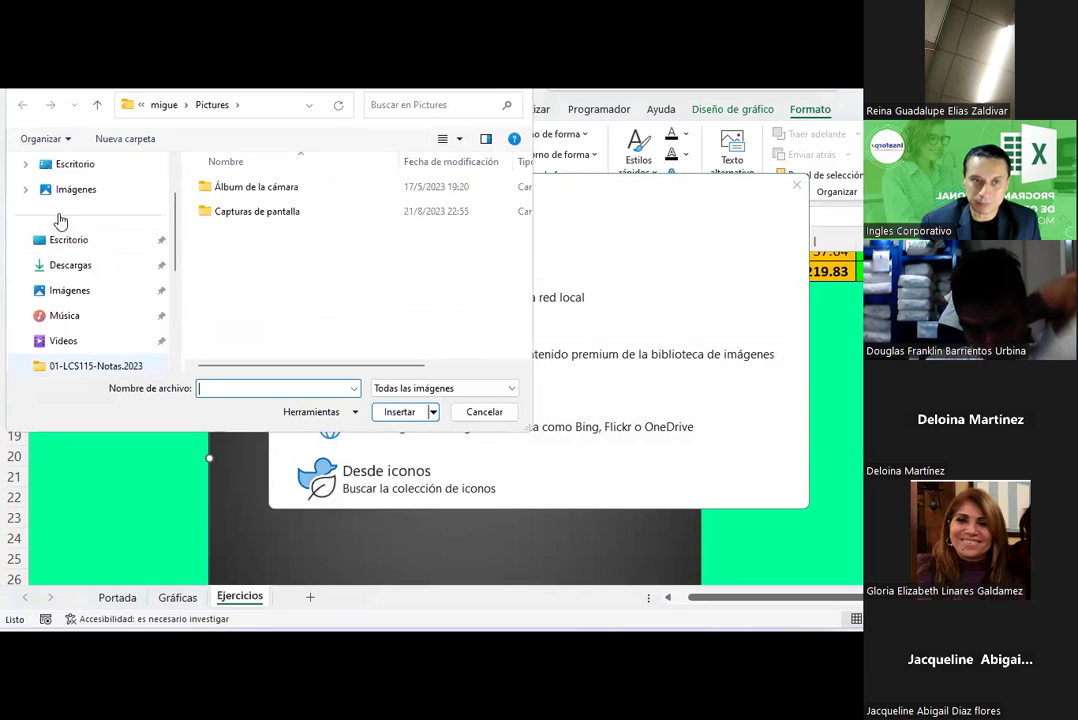
pyautogui.click(69, 295)
pyautogui.doubleClick(464, 219)
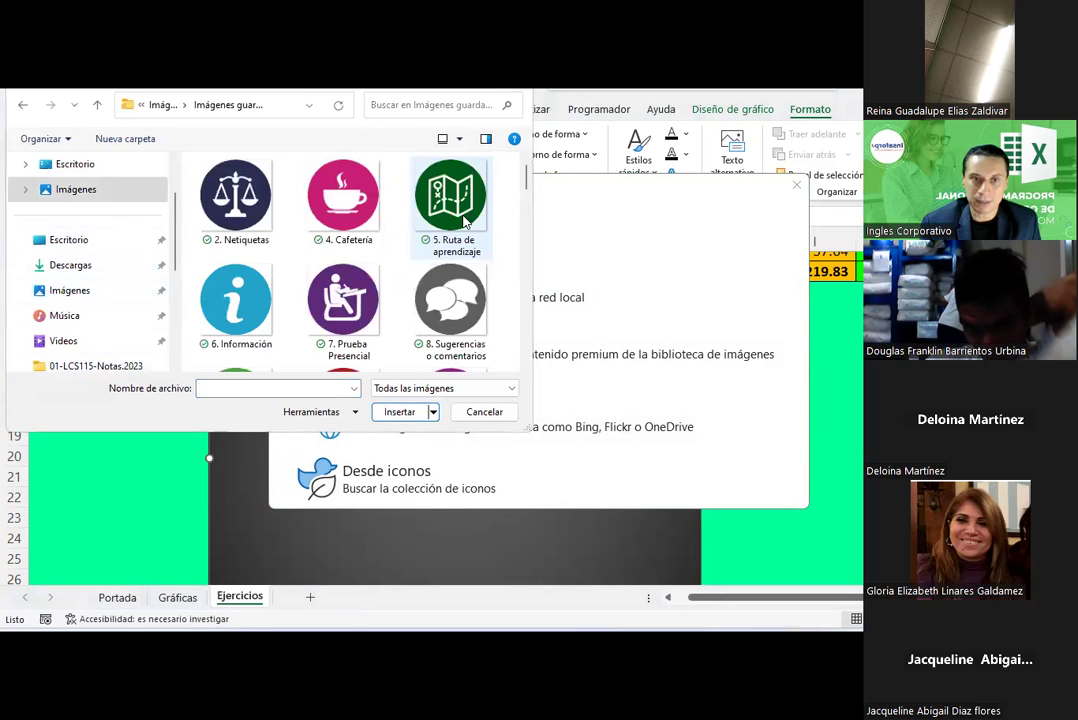
pyautogui.scroll(-3, 440, 290)
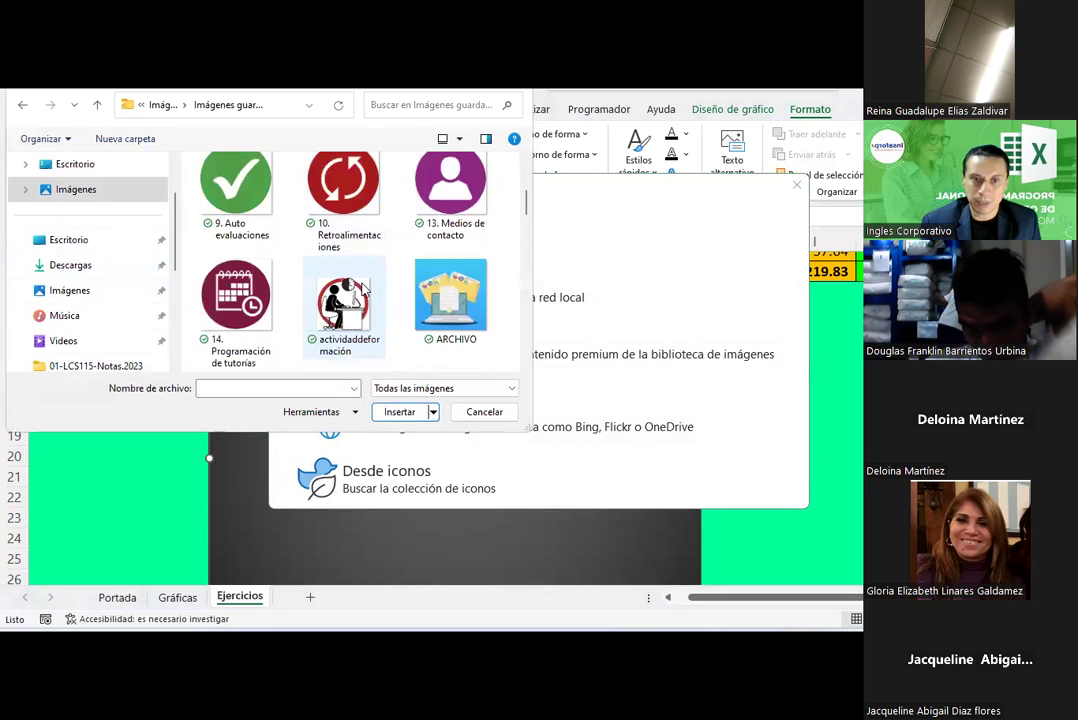
pyautogui.scroll(-2, 365, 289)
pyautogui.scroll(-1, 364, 290)
# Fill the chart area with the conta picture
pyautogui.doubleClick(343, 235)
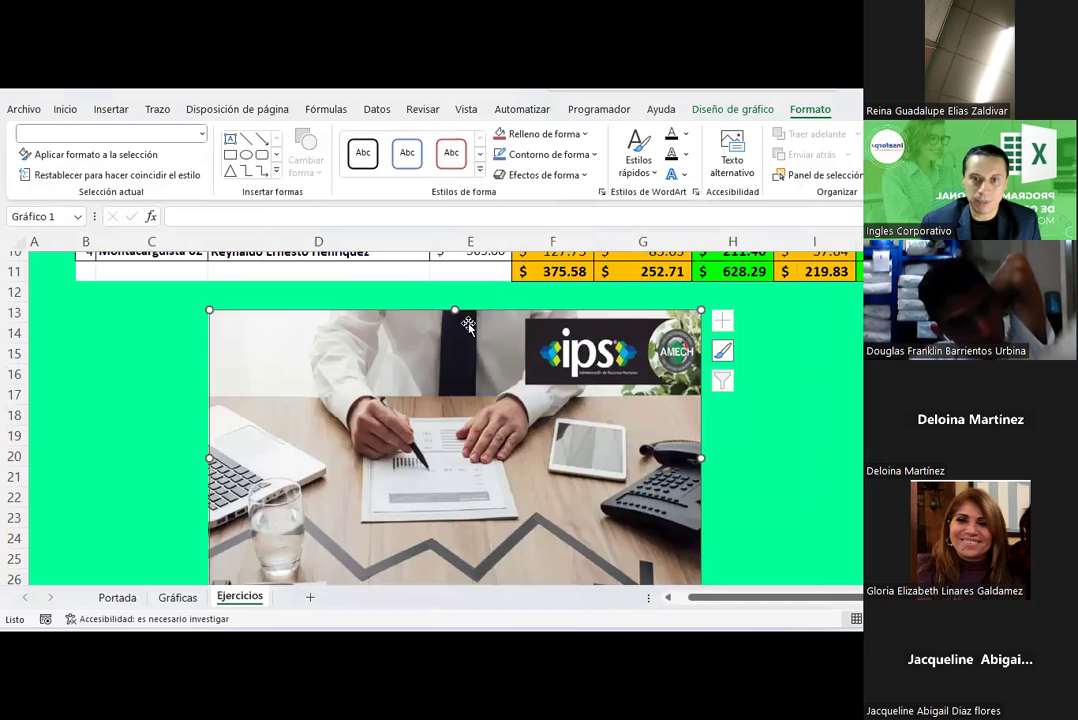
pyautogui.scroll(-3, 467, 325)
pyautogui.scroll(3, 467, 325)
pyautogui.scroll(-1, 467, 420)
pyautogui.scroll(1, 467, 420)
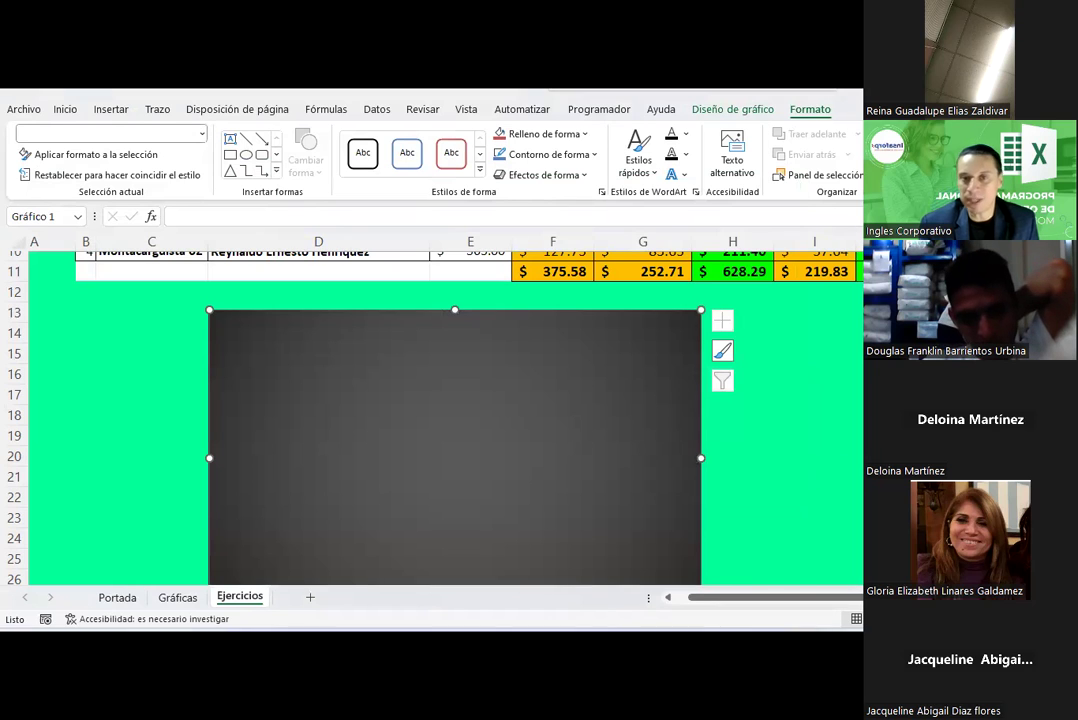
# Show the Diseño de gráfico options for the empty Estilo 9 chart
pyautogui.click(741, 112)
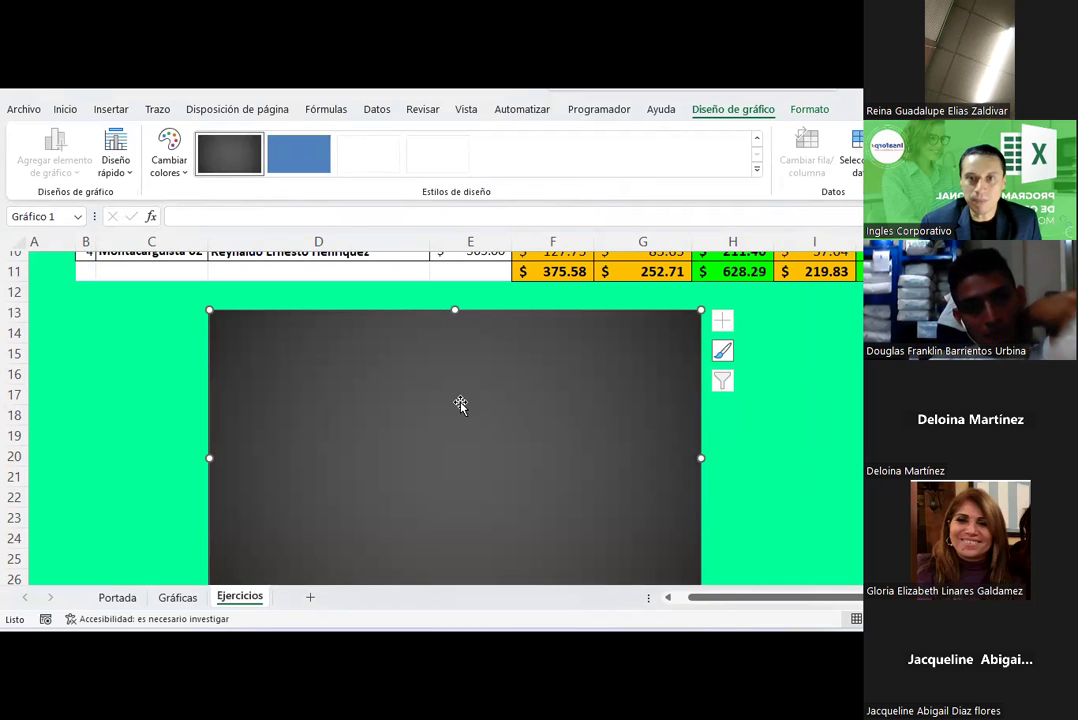
pyautogui.scroll(2, 460, 404)
pyautogui.scroll(1, 460, 402)
pyautogui.scroll(1, 460, 400)
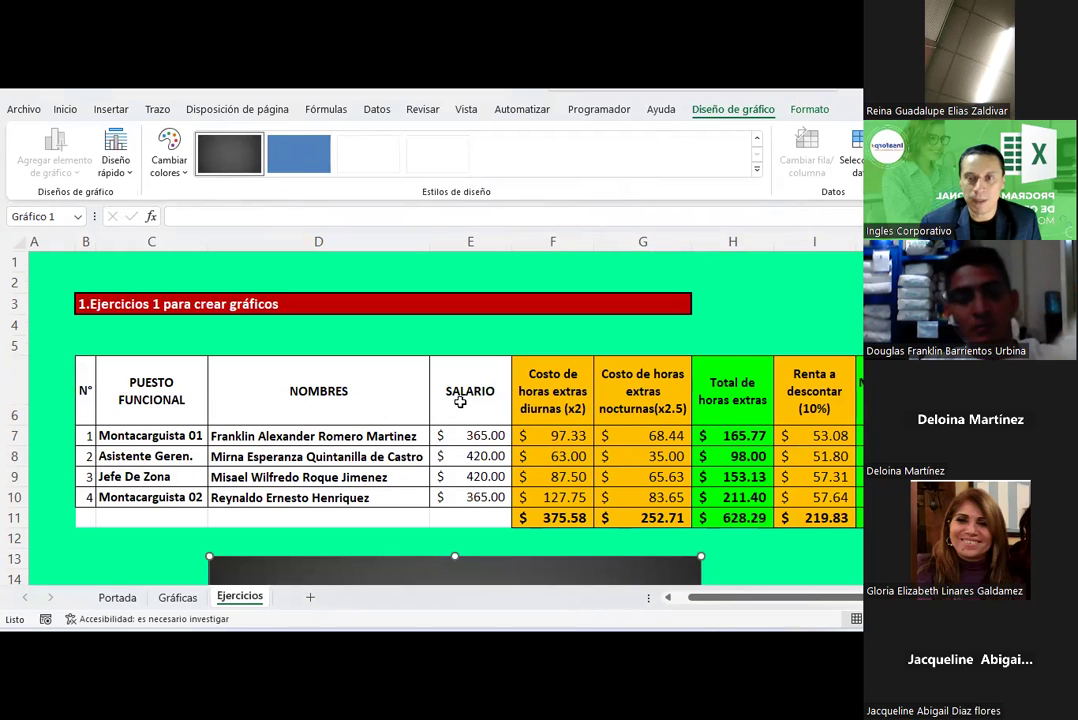
pyautogui.scroll(-1, 460, 401)
pyautogui.scroll(-1, 460, 401)
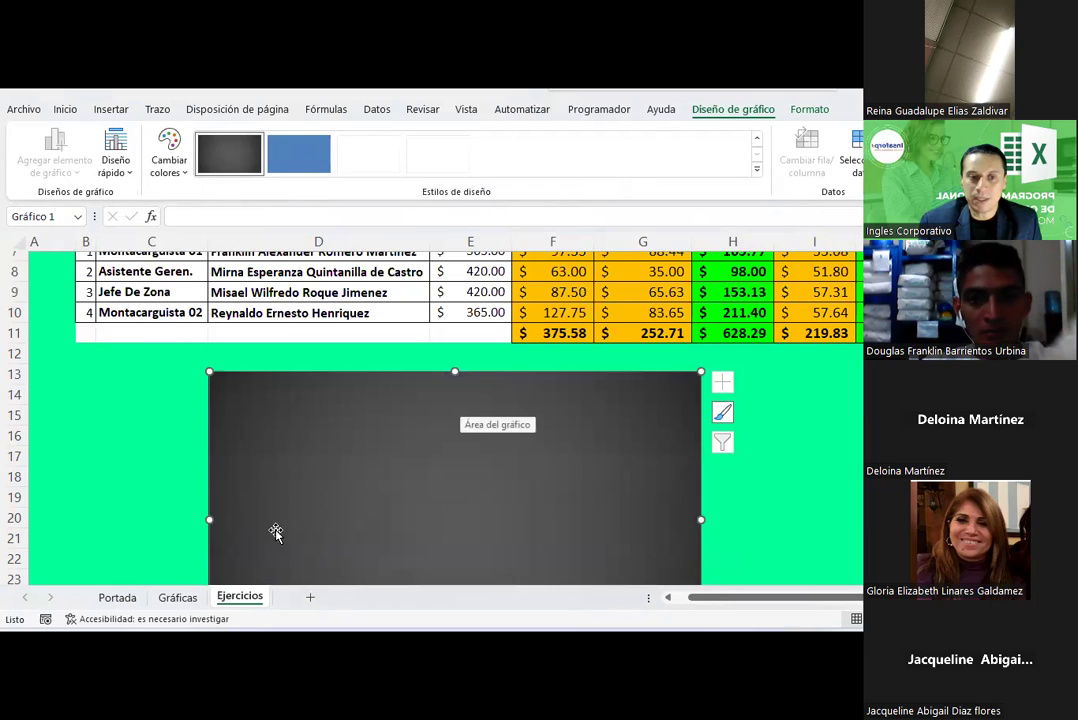
pyautogui.click(175, 597)
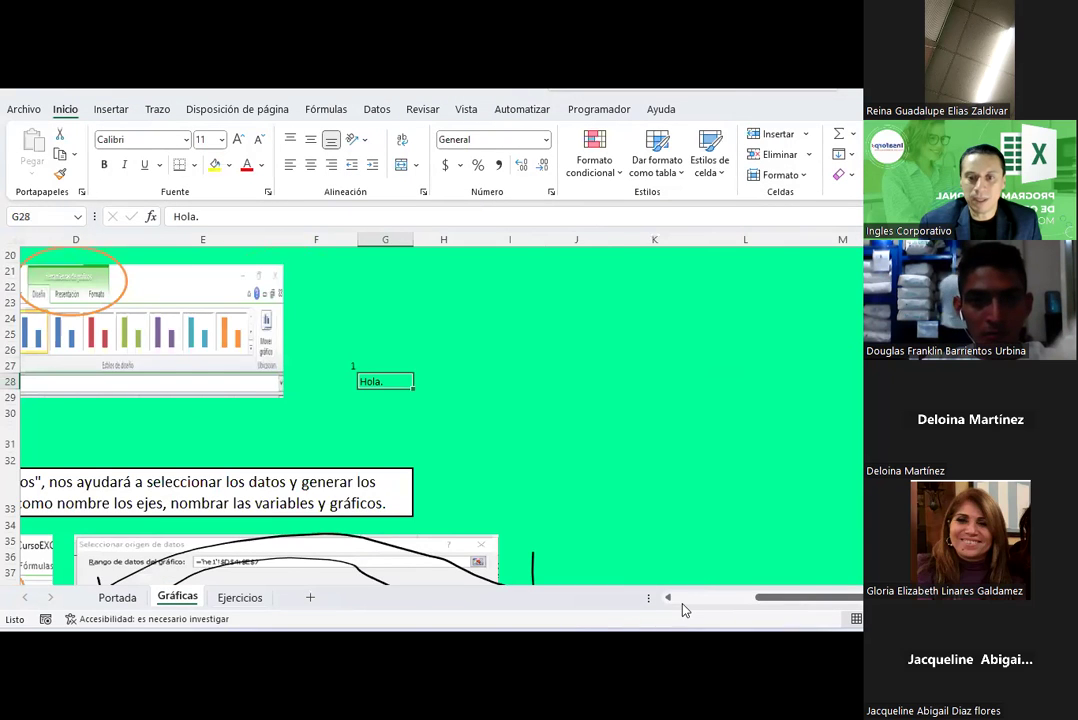
pyautogui.hscroll(-3, 685, 607)
pyautogui.scroll(-2, 685, 607)
pyautogui.scroll(-1, 685, 607)
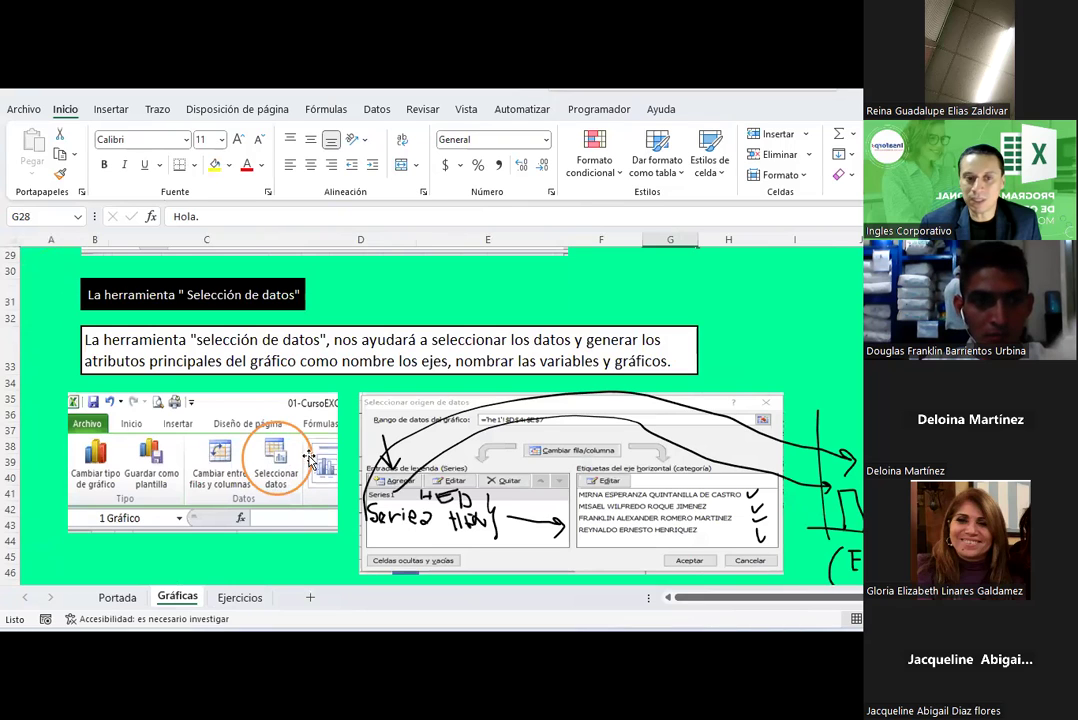
pyautogui.click(240, 599)
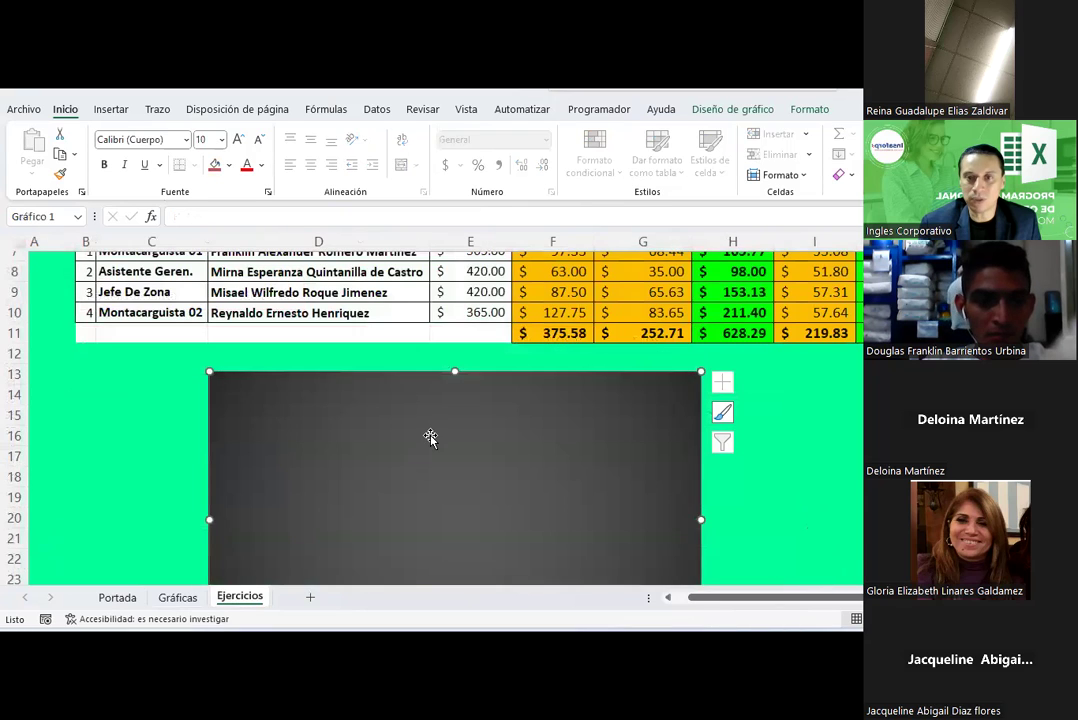
# Open Seleccionar datos for Gráfico 1, showing an empty data range with no series
pyautogui.click(730, 109)
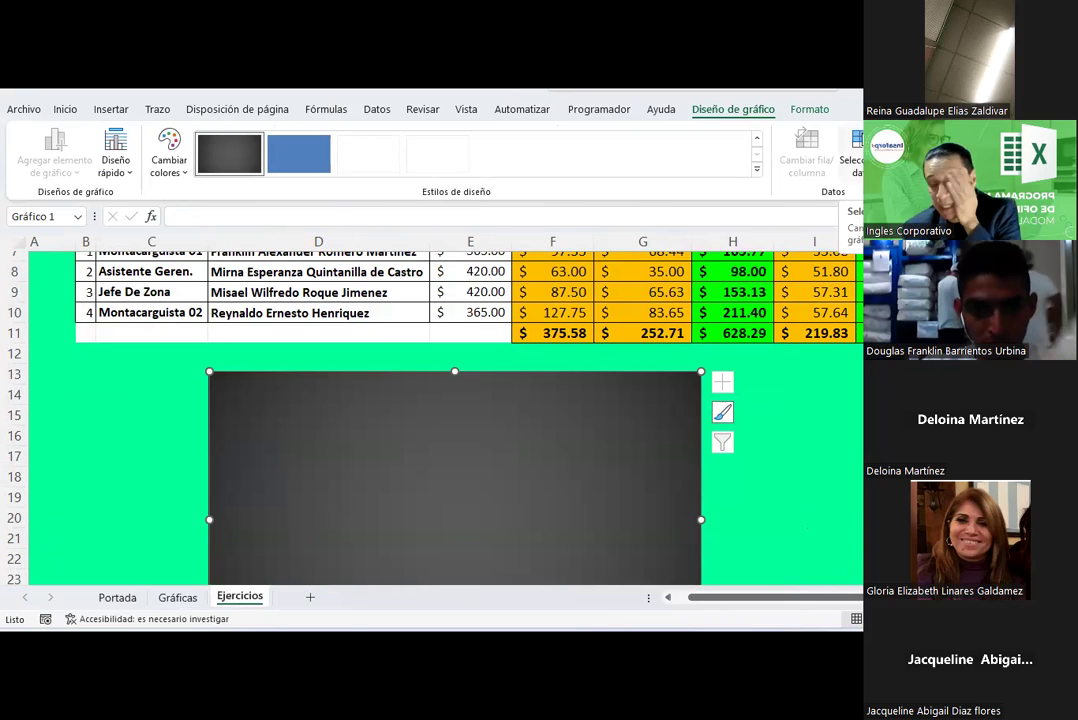
pyautogui.click(855, 157)
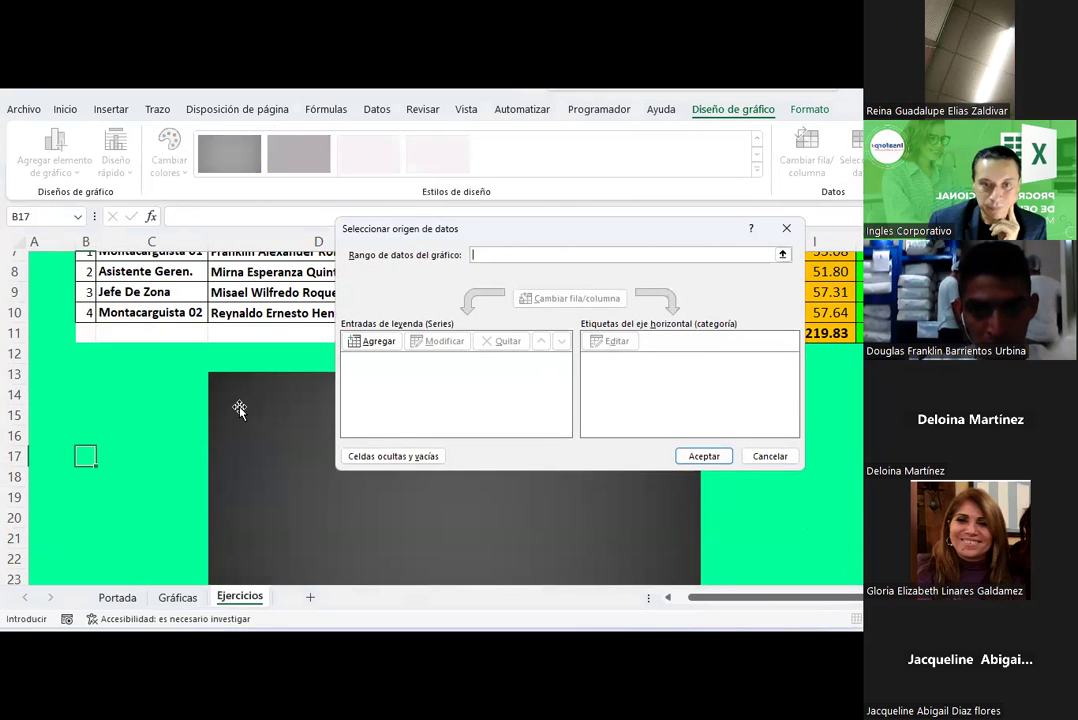
pyautogui.scroll(-1, 240, 408)
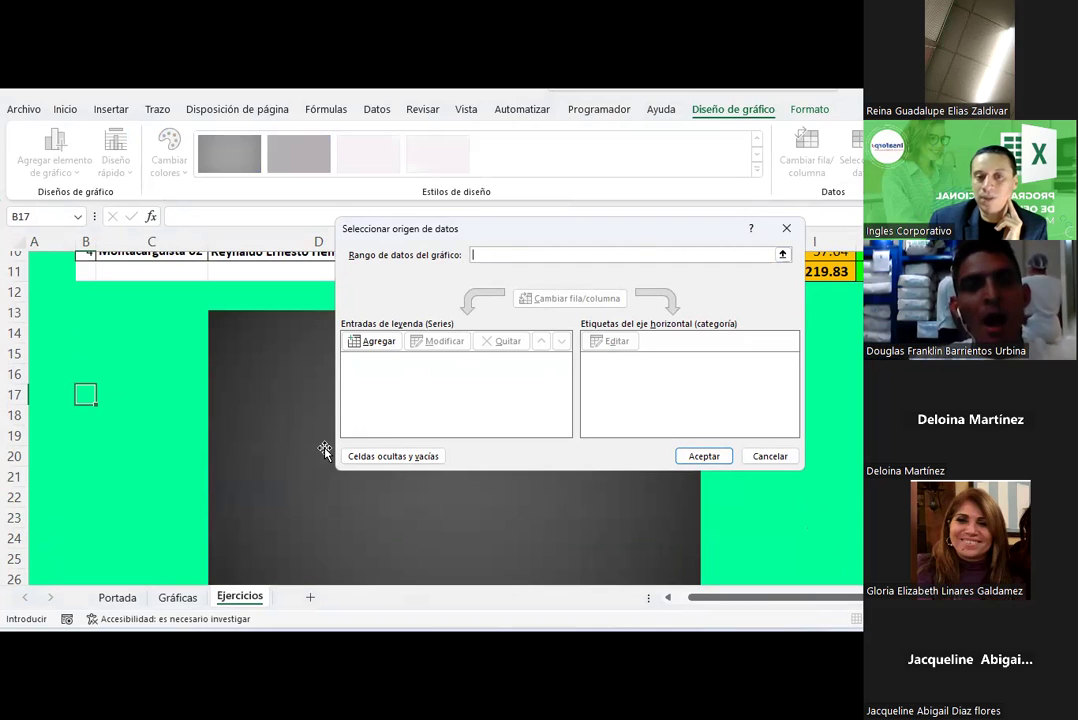
pyautogui.scroll(1, 320, 445)
pyautogui.scroll(2, 286, 409)
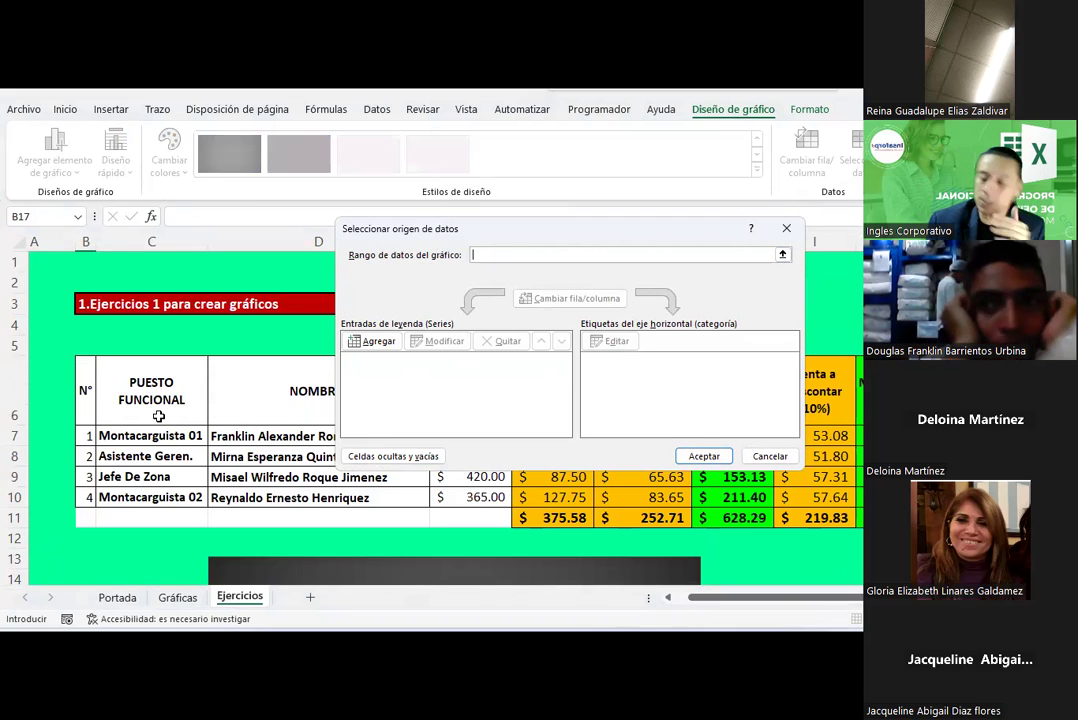
pyautogui.scroll(-2, 158, 416)
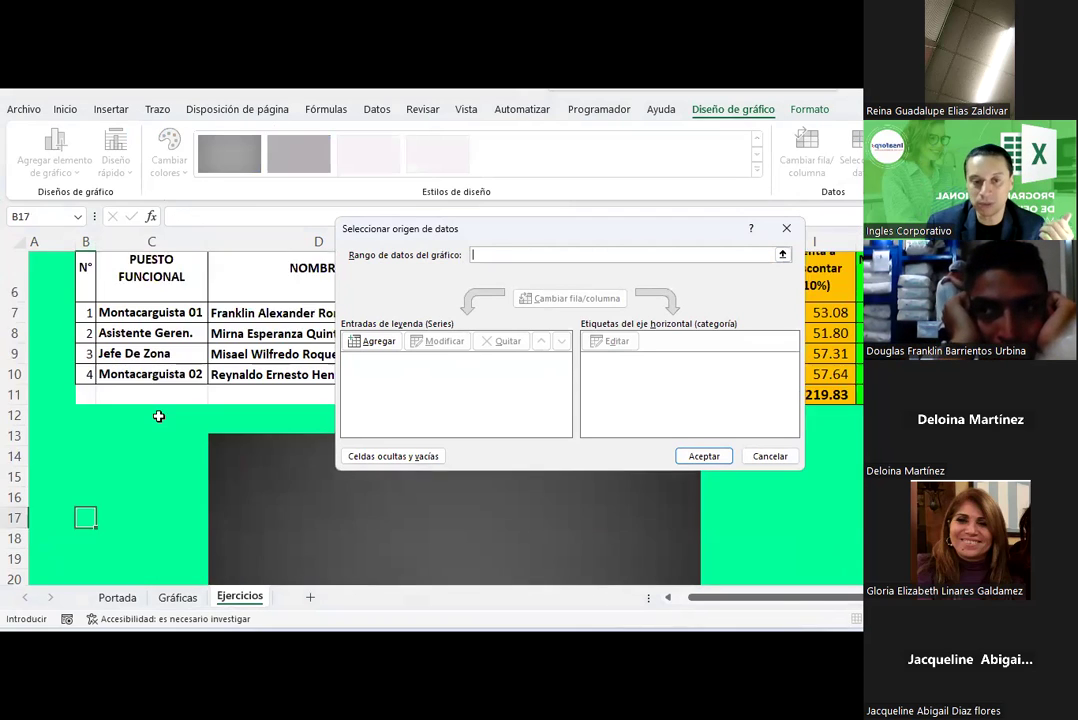
pyautogui.scroll(-2, 158, 416)
pyautogui.scroll(1, 158, 416)
pyautogui.scroll(1, 158, 416)
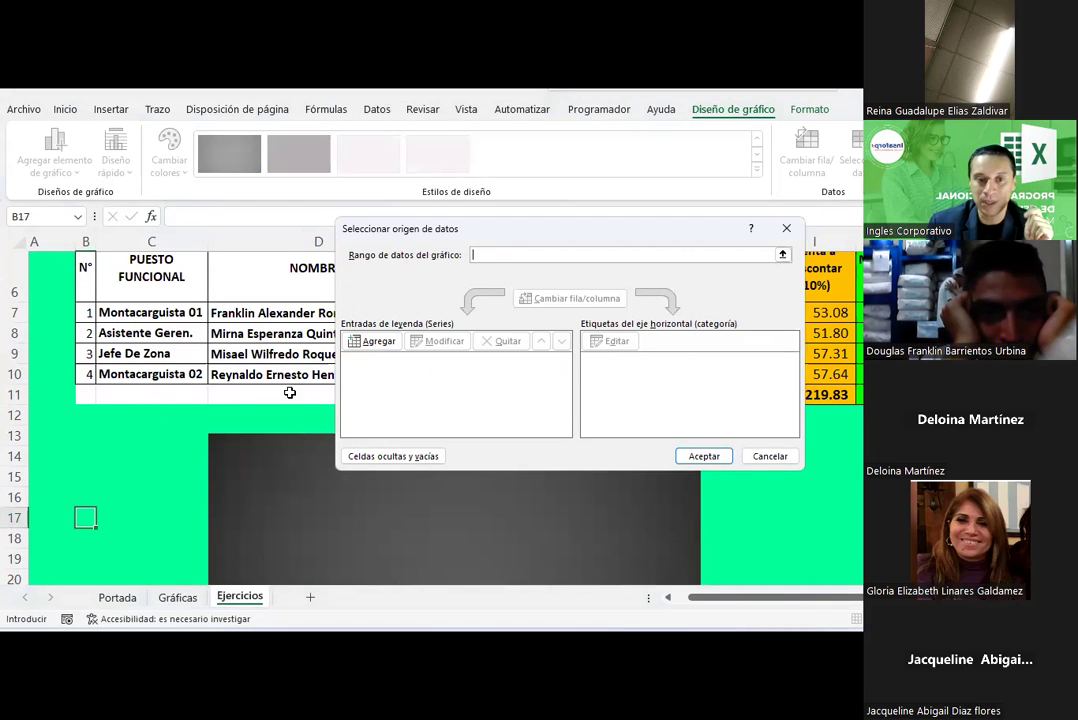
# Add a new series, bringing up Modificar serie with a placeholder column of value 1
pyautogui.click(378, 342)
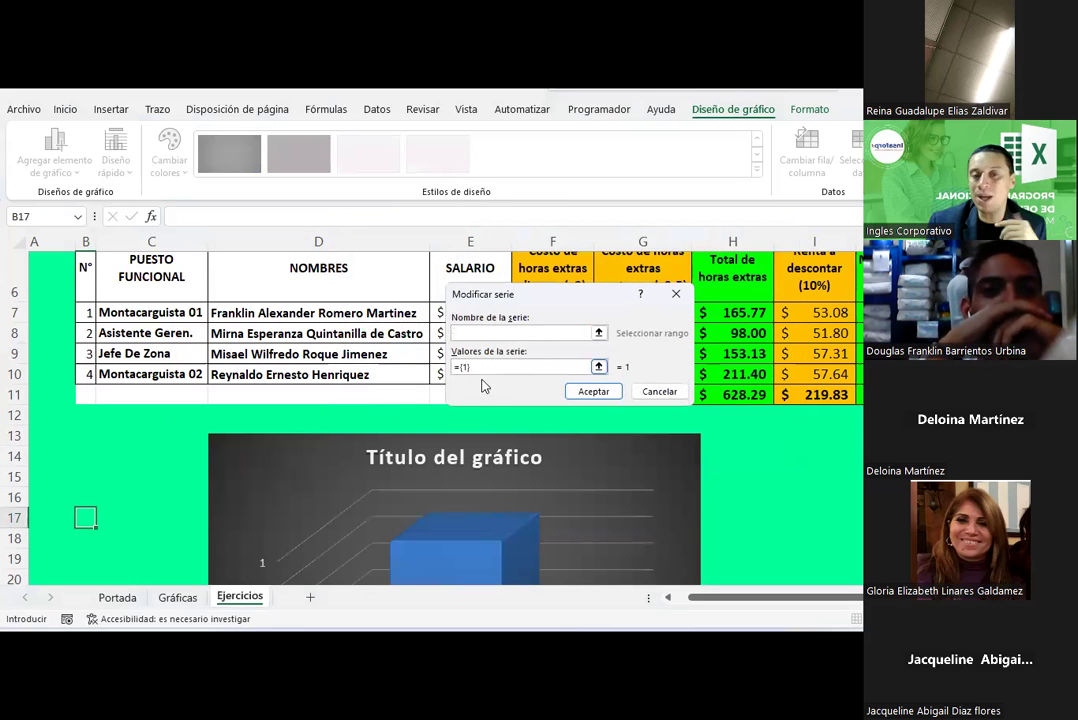
pyautogui.scroll(-2, 330, 387)
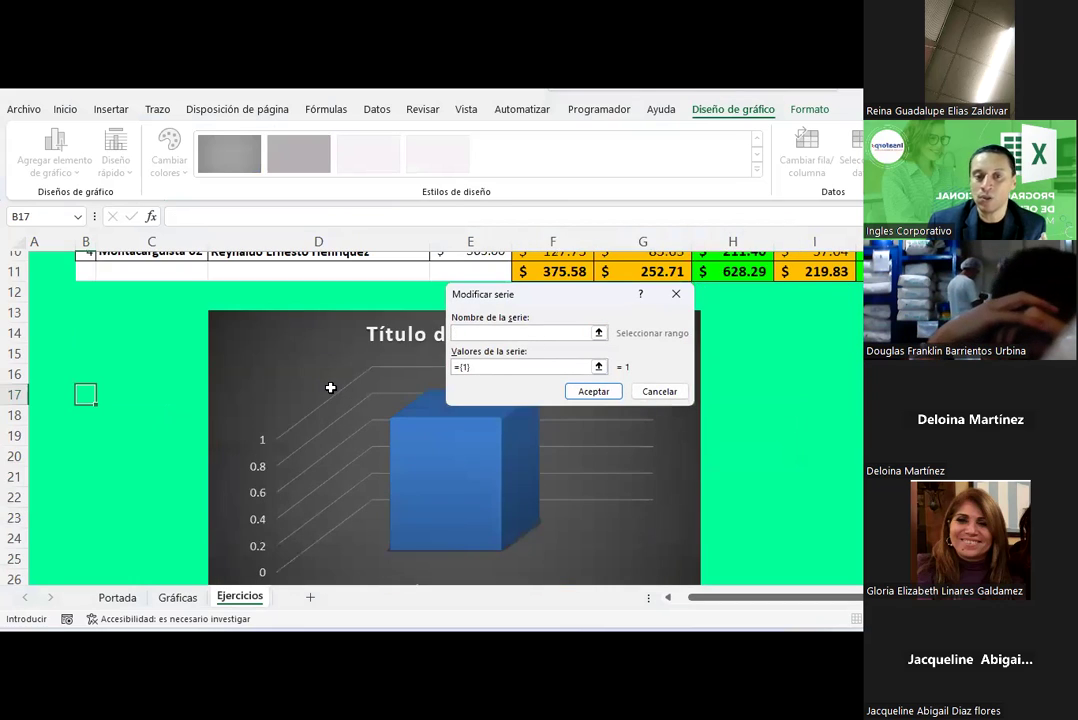
pyautogui.moveTo(559, 300); pyautogui.dragTo(811, 340)
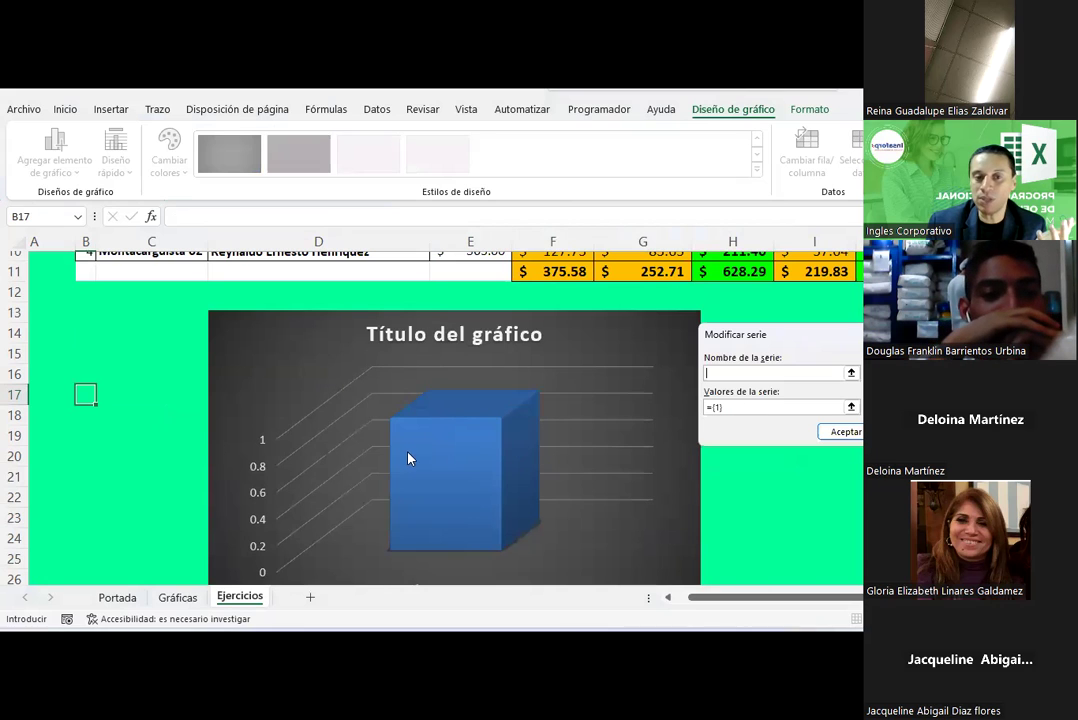
pyautogui.scroll(-1, 407, 452)
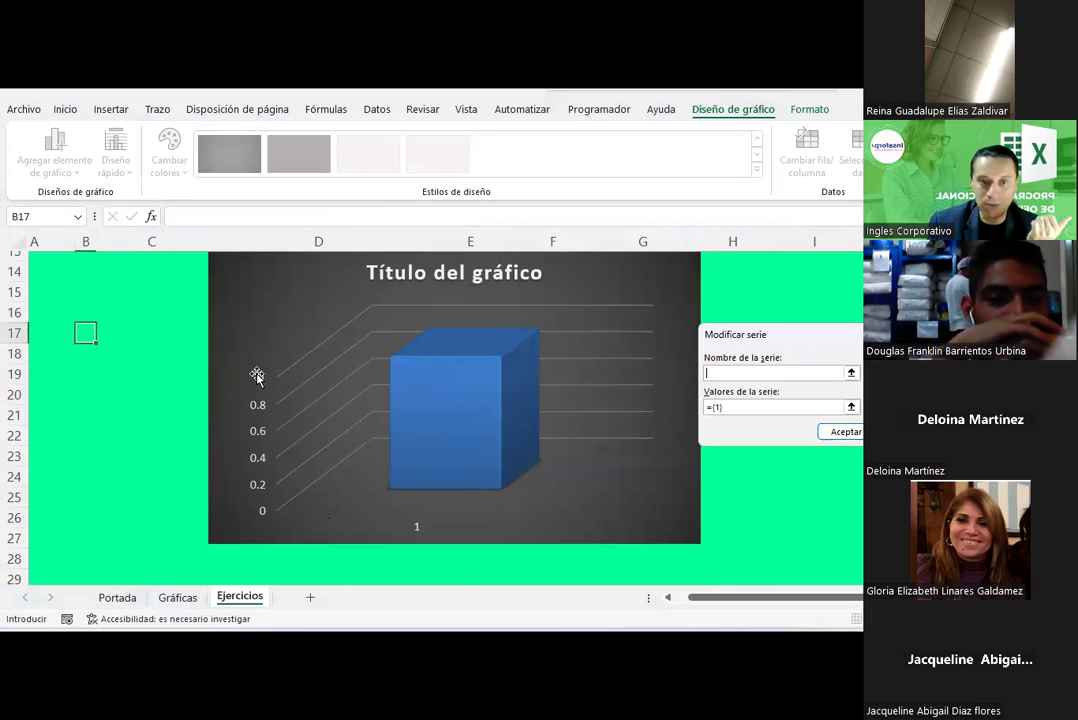
pyautogui.scroll(1, 355, 442)
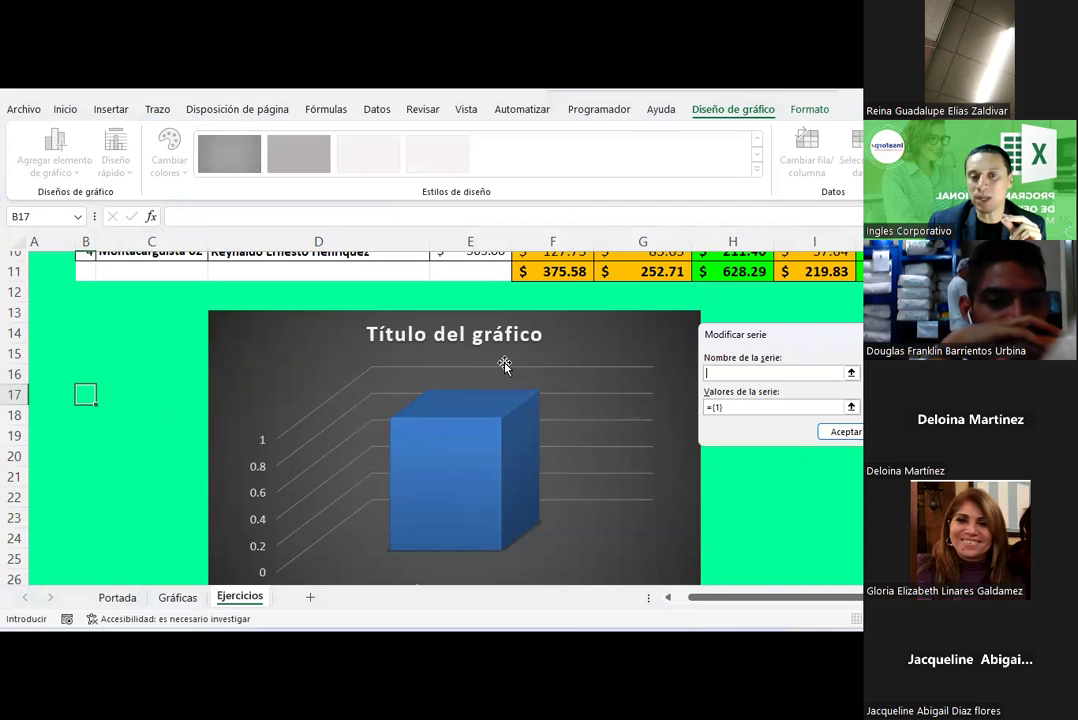
pyautogui.scroll(1, 500, 367)
pyautogui.scroll(1, 505, 364)
pyautogui.scroll(-1, 505, 364)
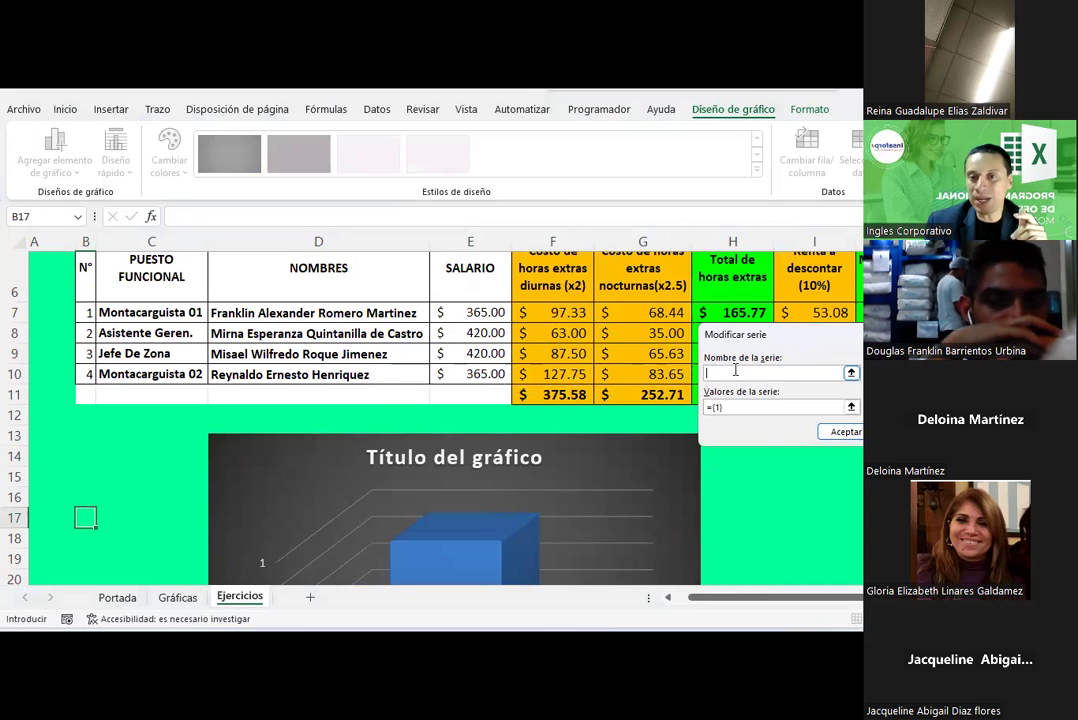
pyautogui.scroll(1, 735, 370)
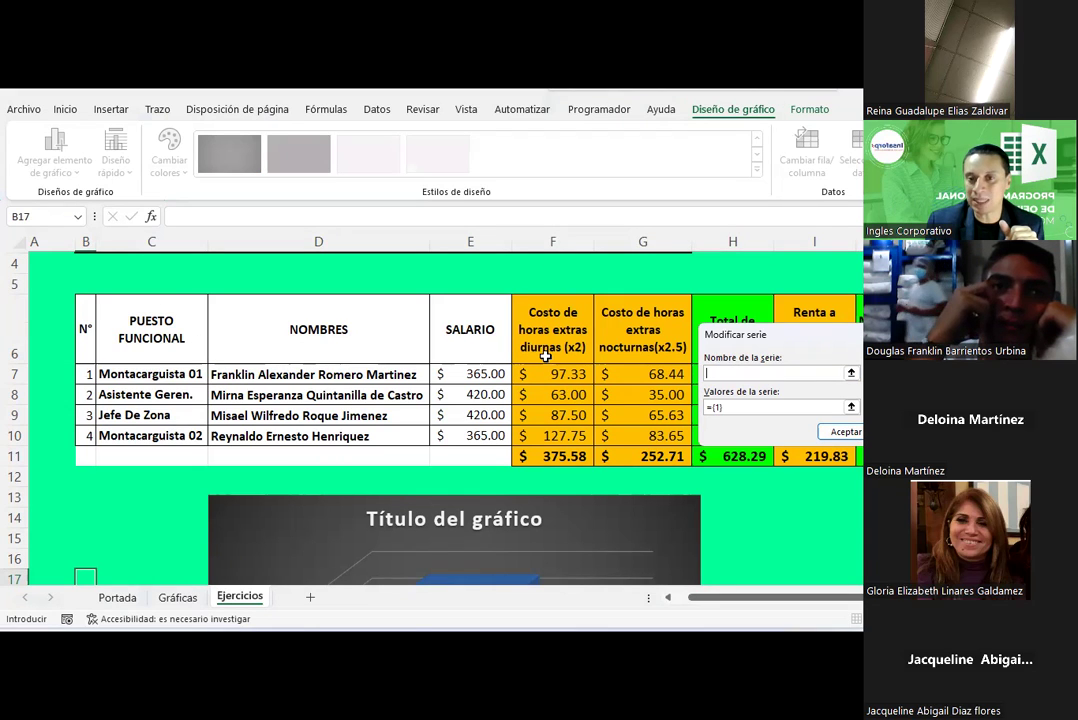
pyautogui.scroll(-1, 578, 367)
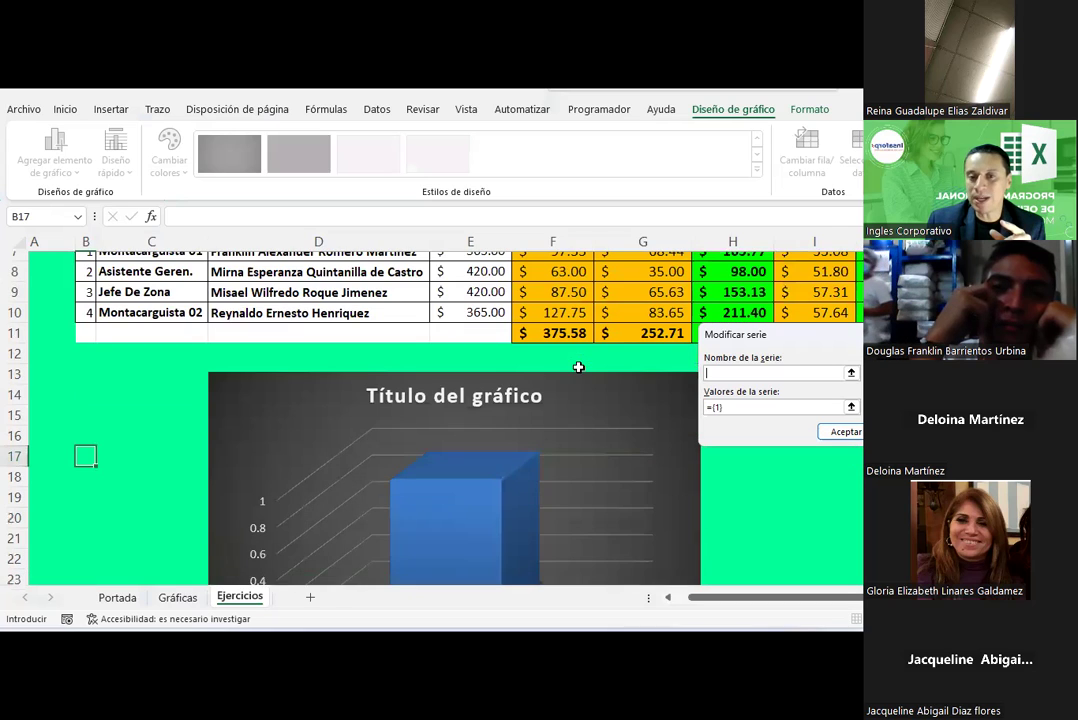
pyautogui.scroll(-2, 498, 455)
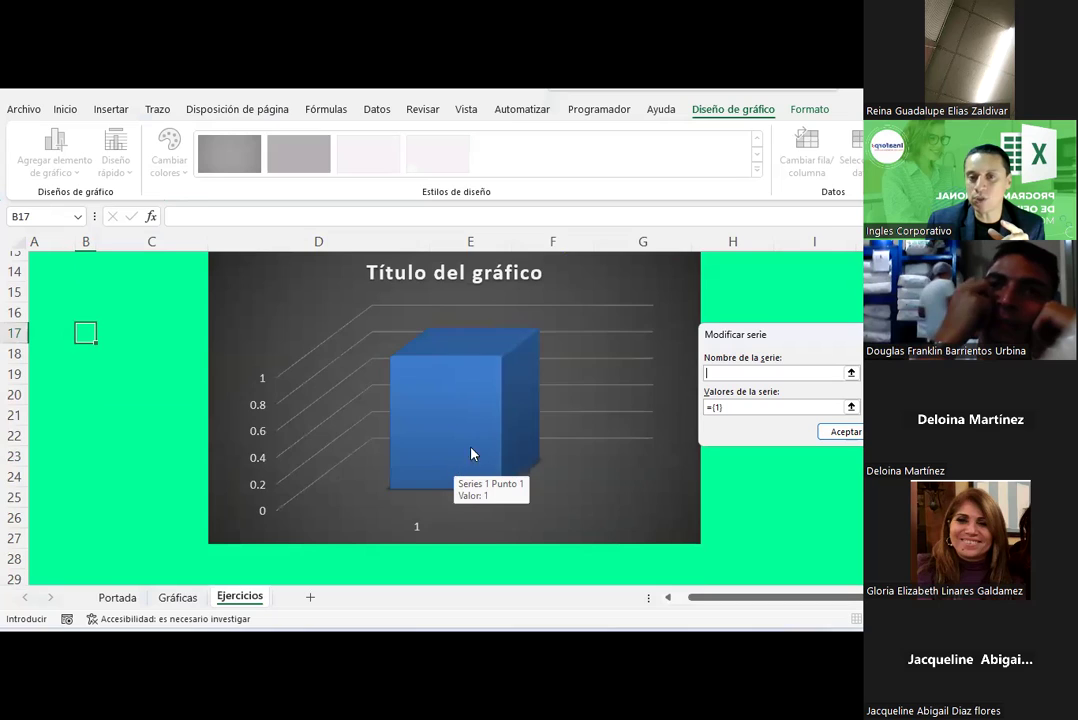
pyautogui.scroll(2, 472, 452)
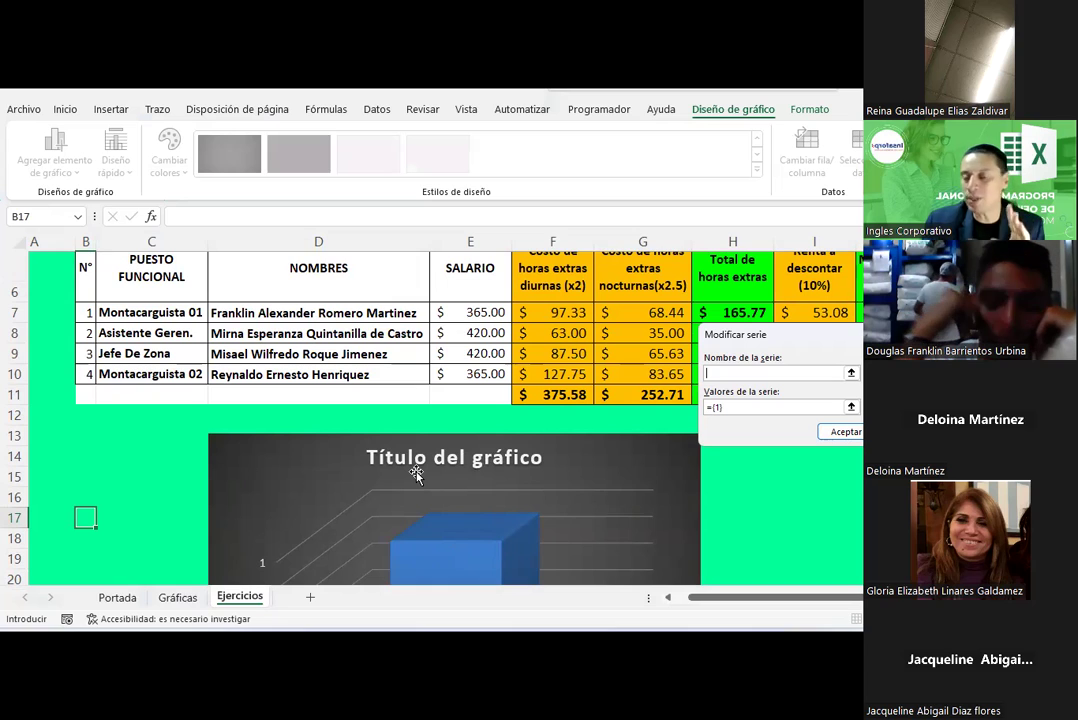
pyautogui.scroll(1, 621, 424)
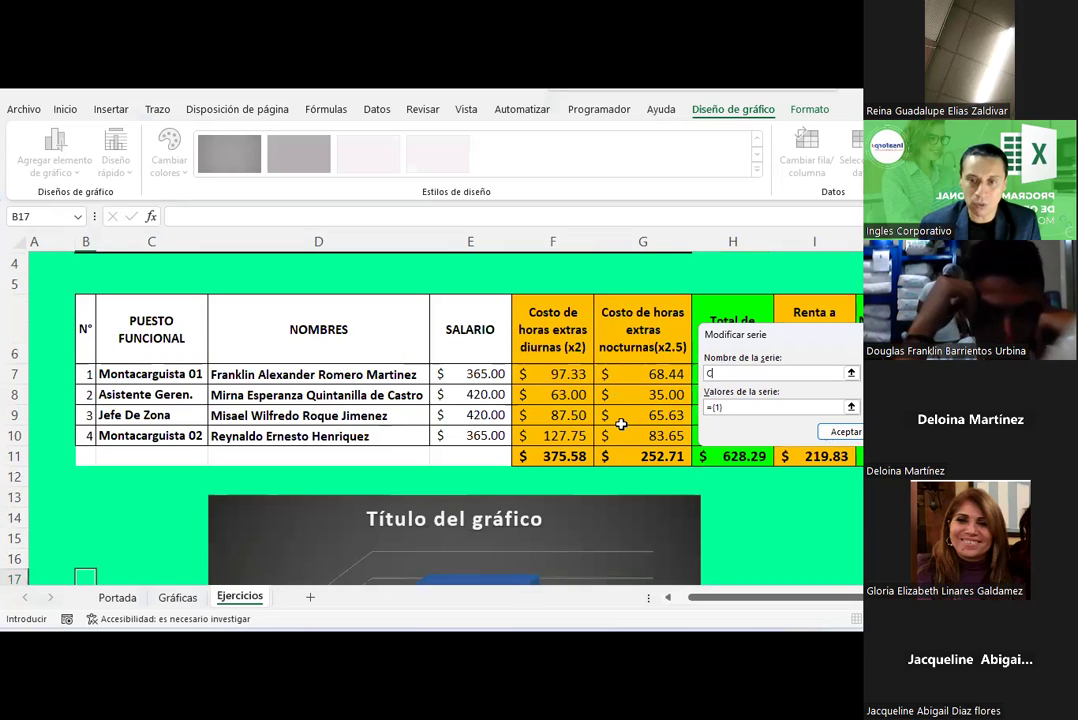
# Name the new series 'Costo de horas extras diurnas' and confirm it
pyautogui.write('osto de horas extras diurnas')
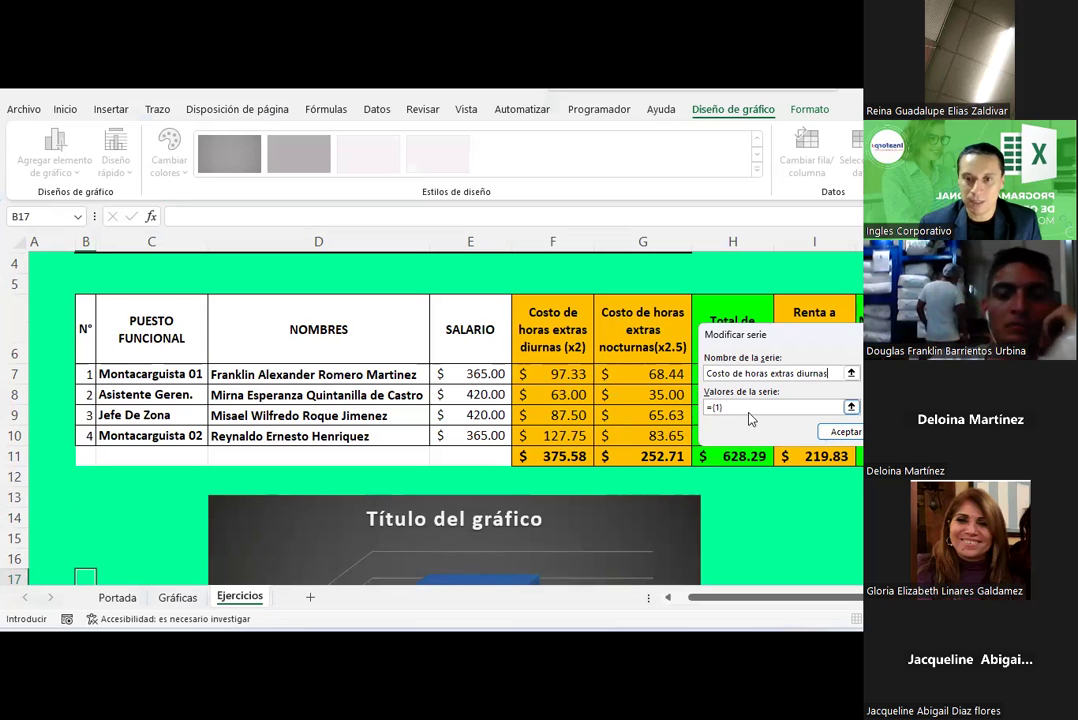
pyautogui.click(746, 407)
pyautogui.scroll(-1, 580, 465)
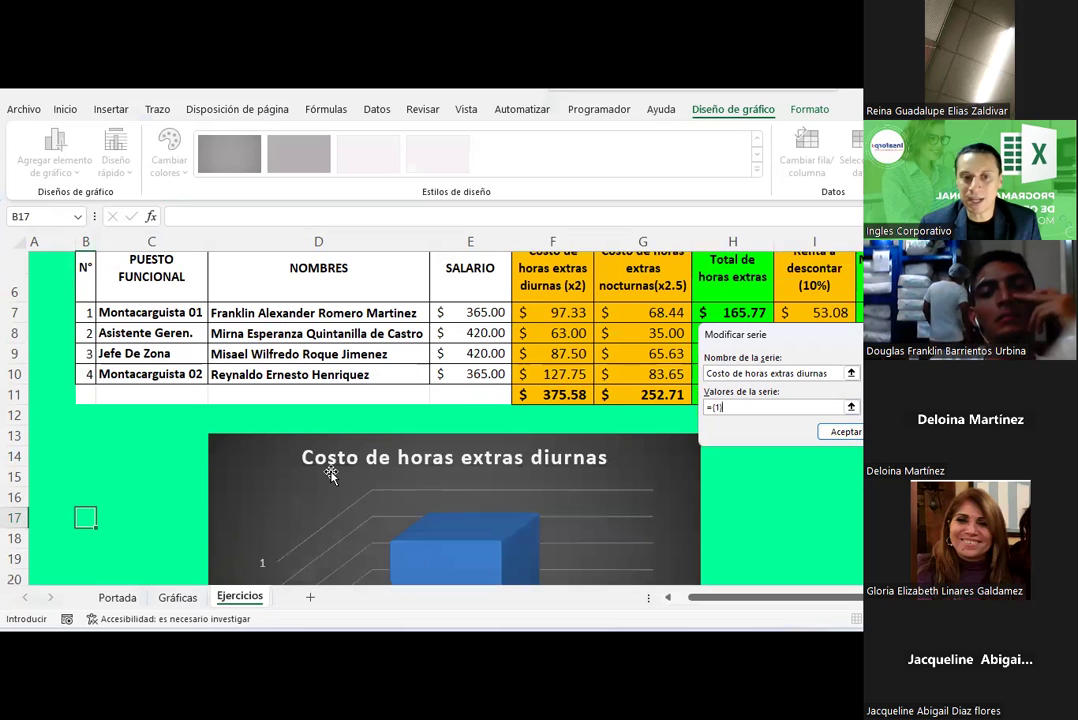
pyautogui.scroll(-3, 505, 465)
pyautogui.scroll(-2, 491, 457)
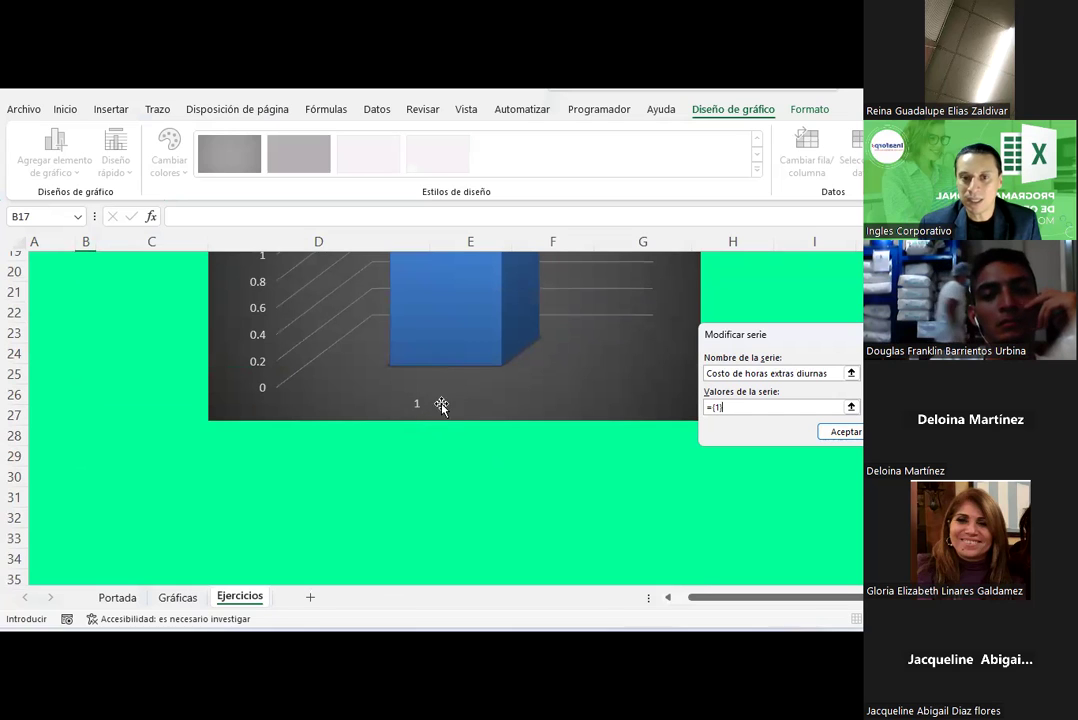
pyautogui.scroll(1, 486, 347)
pyautogui.scroll(1, 655, 384)
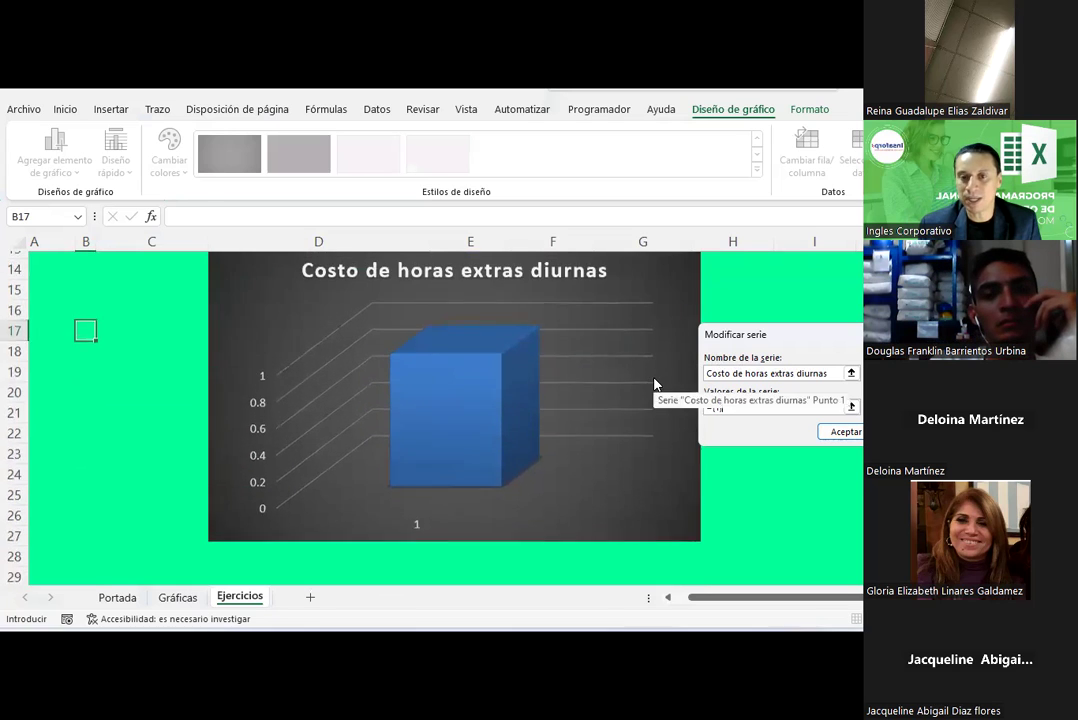
pyautogui.scroll(3, 655, 384)
pyautogui.scroll(1, 652, 377)
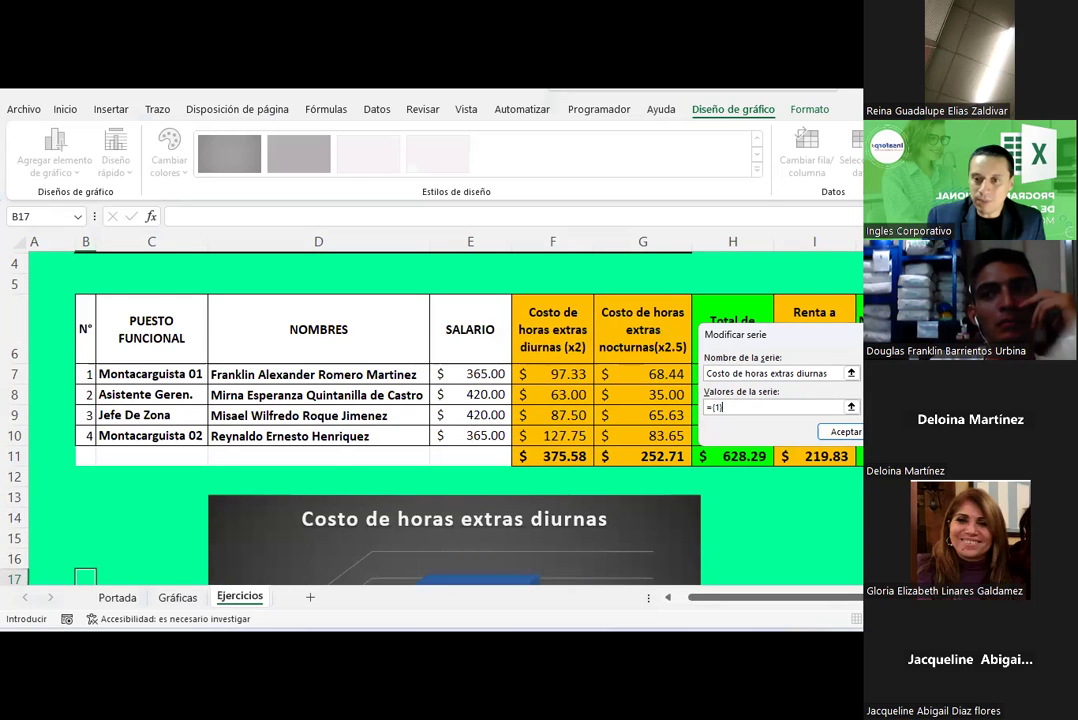
pyautogui.press('Return')
# Apply the data source changes, then enter CHED in F5 and CHEN in G5
pyautogui.click(703, 452)
pyautogui.scroll(1, 580, 355)
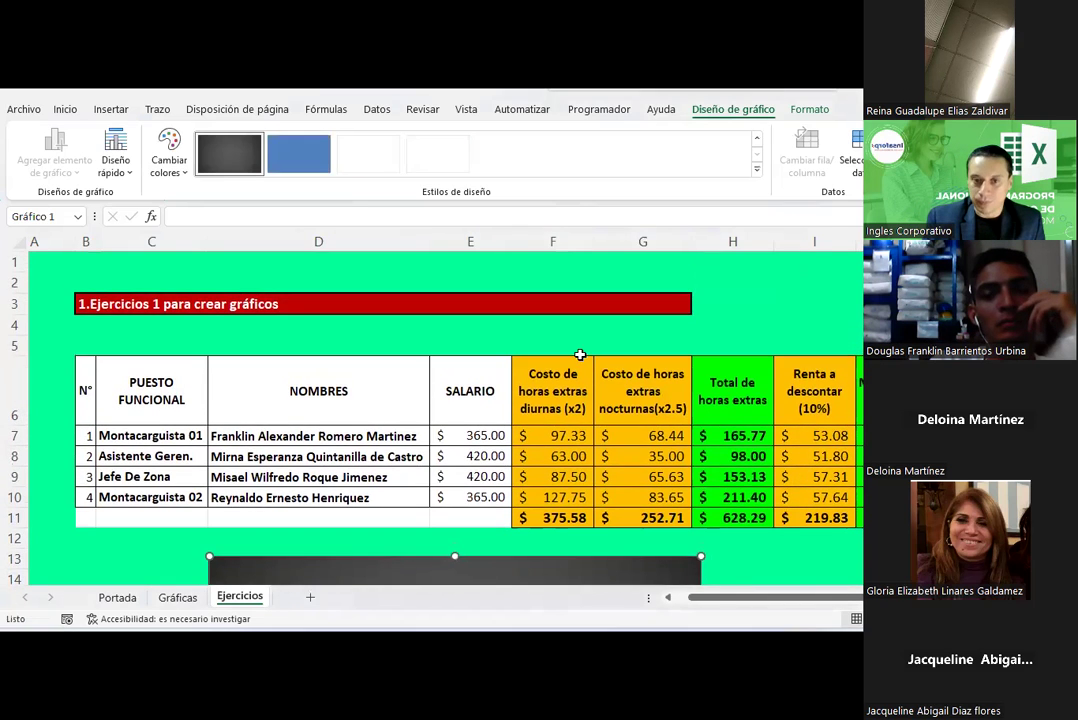
pyautogui.click(563, 342)
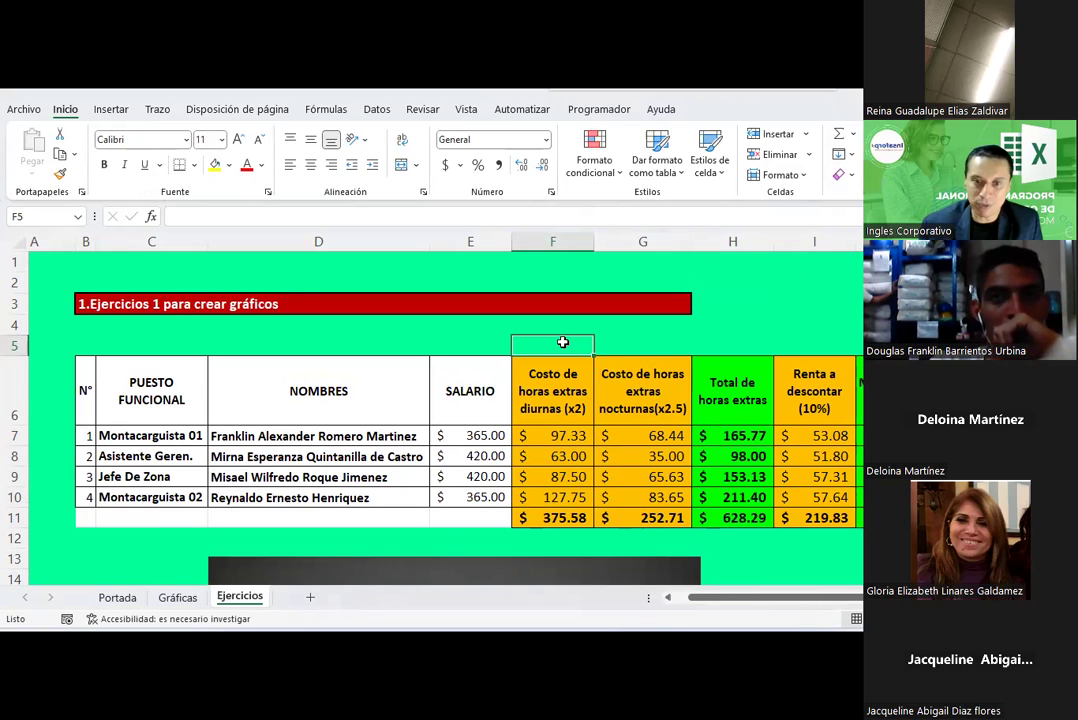
pyautogui.write('CH')
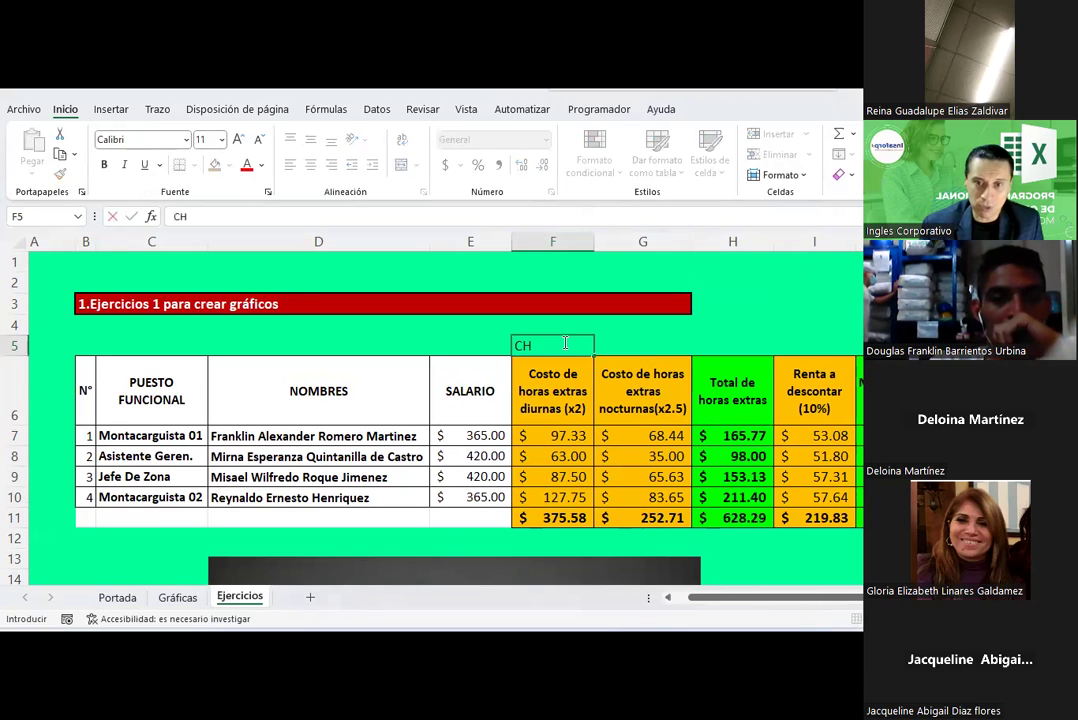
pyautogui.write('E')
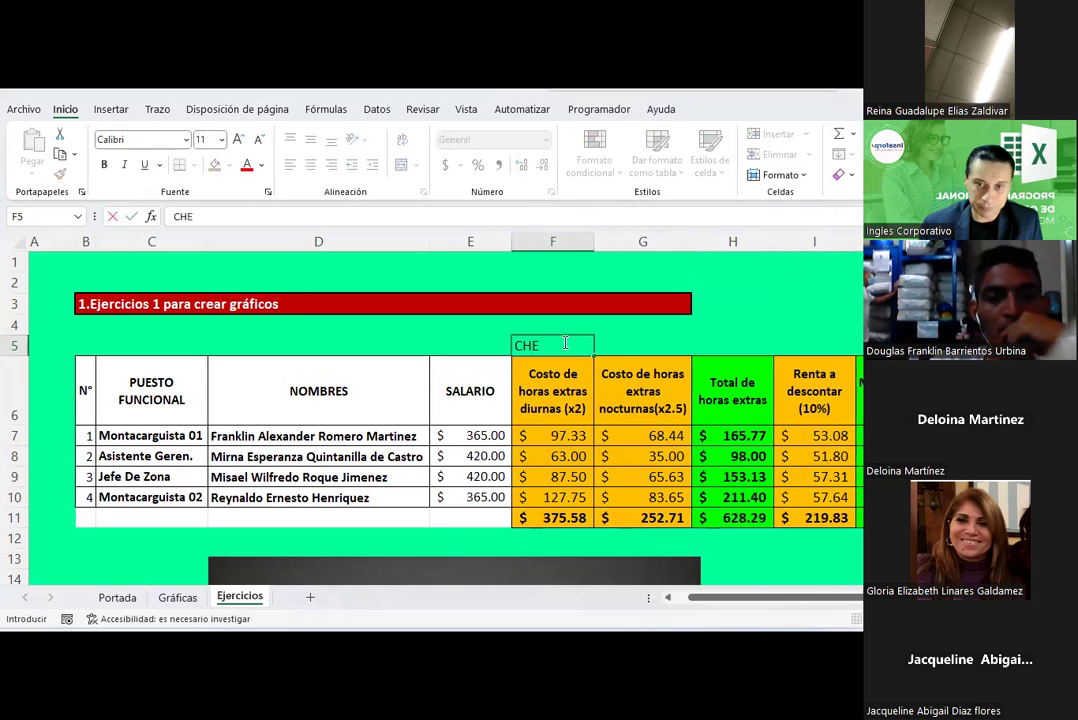
pyautogui.write('D')
pyautogui.press('Tab')
pyautogui.write('C')
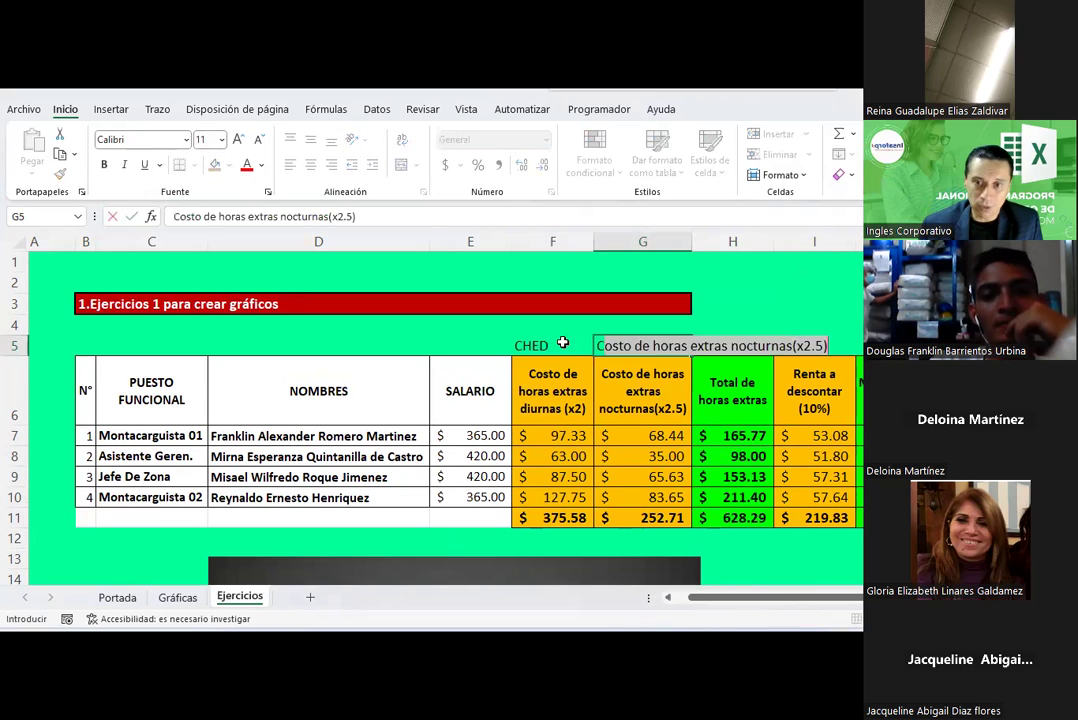
pyautogui.write('HE')
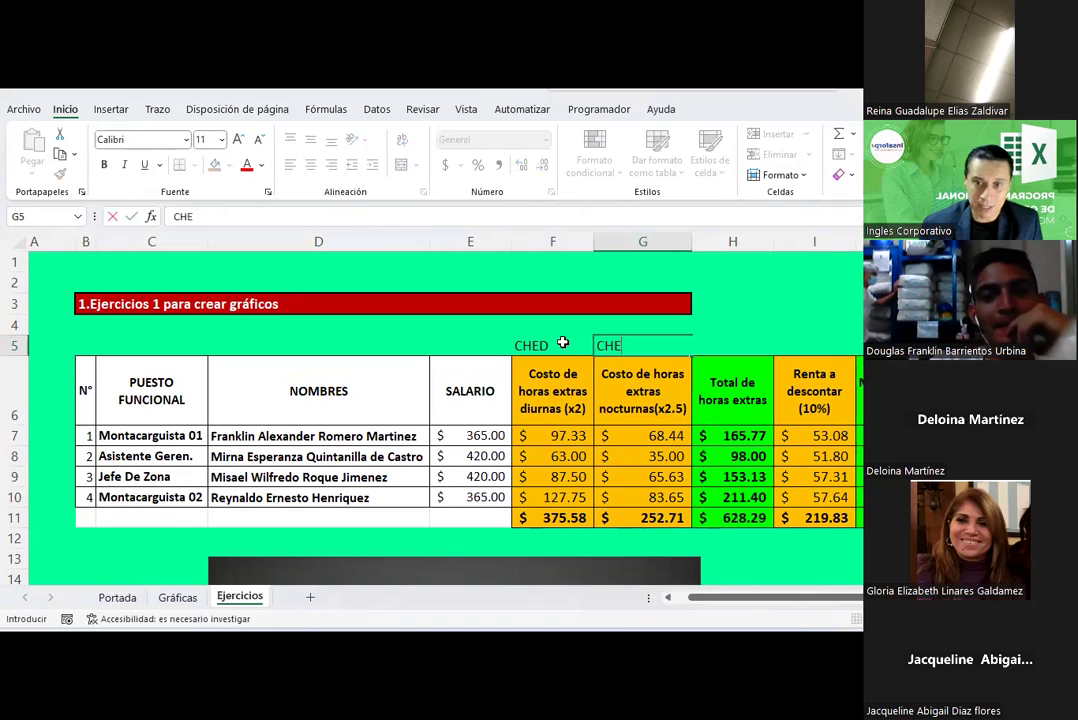
pyautogui.press('Return')
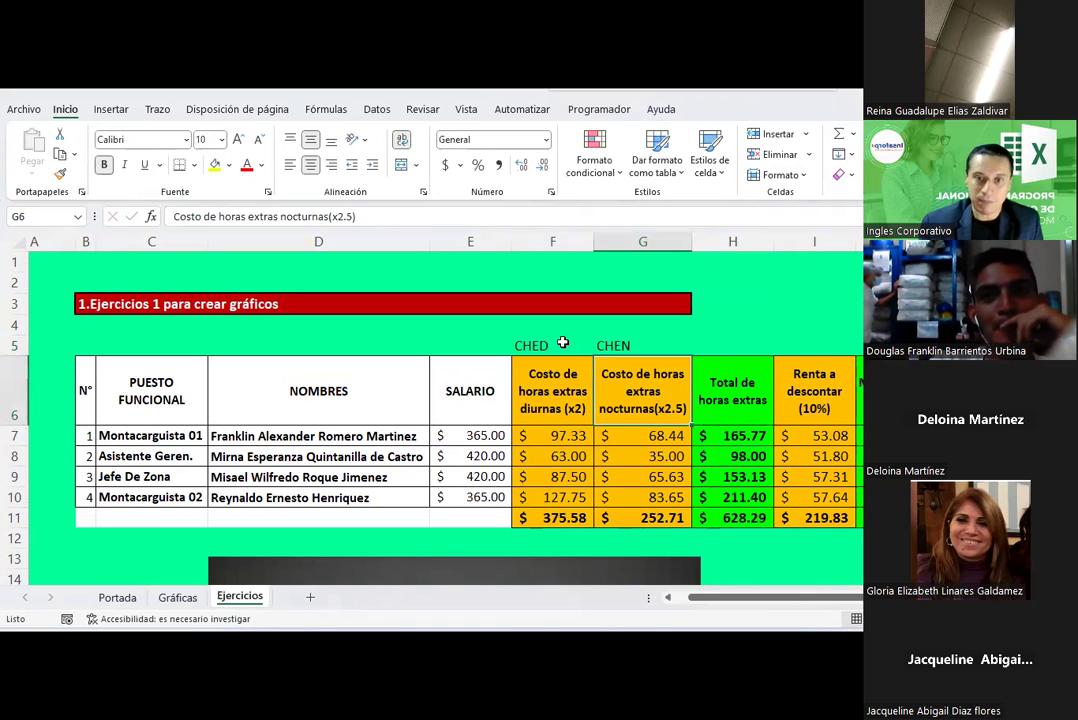
# Center the CHED and CHEN labels in F5:G5
pyautogui.moveTo(563, 343); pyautogui.dragTo(641, 344)
pyautogui.click(310, 165)
pyautogui.scroll(-2, 450, 332)
pyautogui.click(551, 488)
# Add a new chart series whose name comes from cell F5 (CHED)
pyautogui.scroll(2, 596, 454)
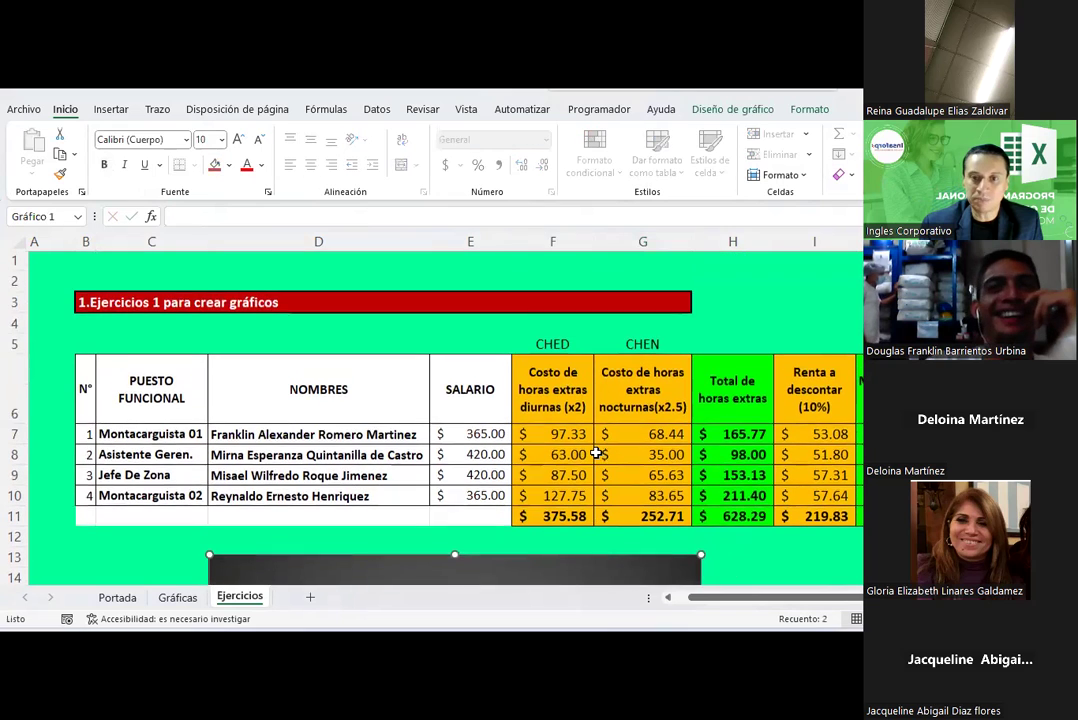
pyautogui.click(732, 109)
pyautogui.click(848, 158)
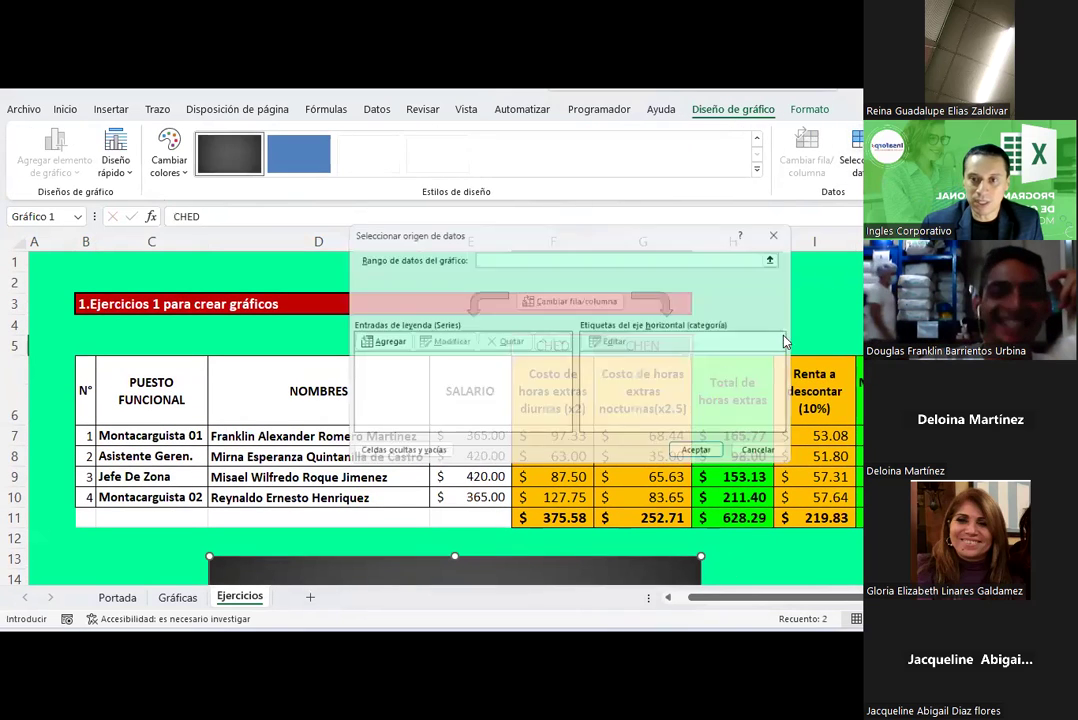
pyautogui.click(386, 341)
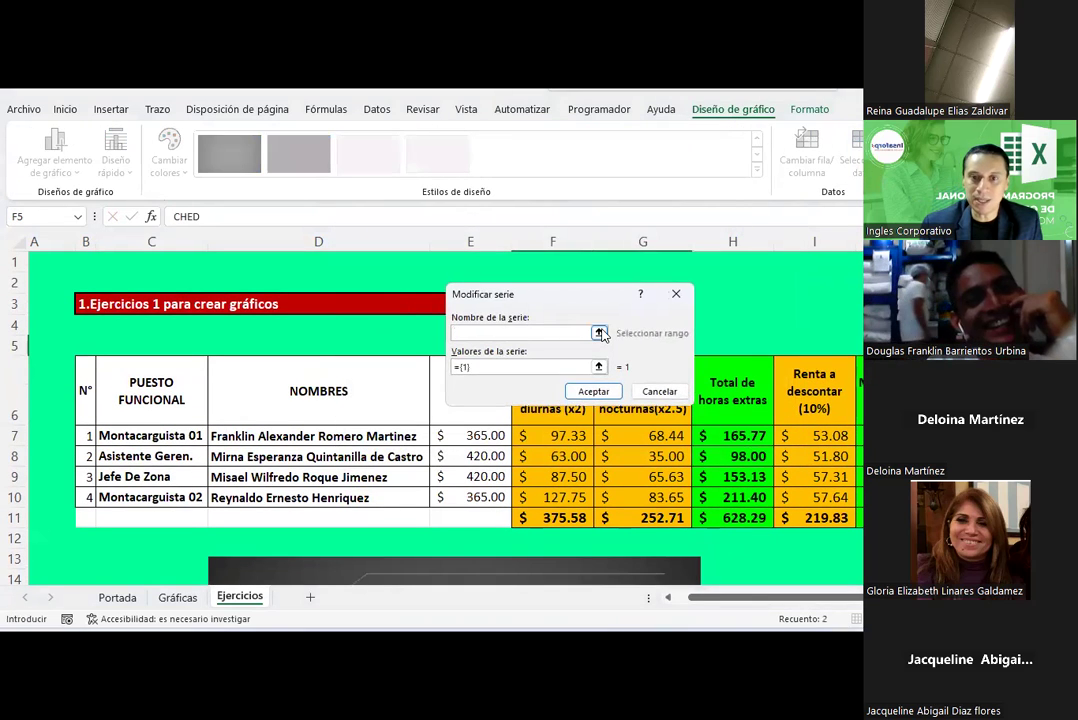
pyautogui.click(601, 334)
pyautogui.click(552, 346)
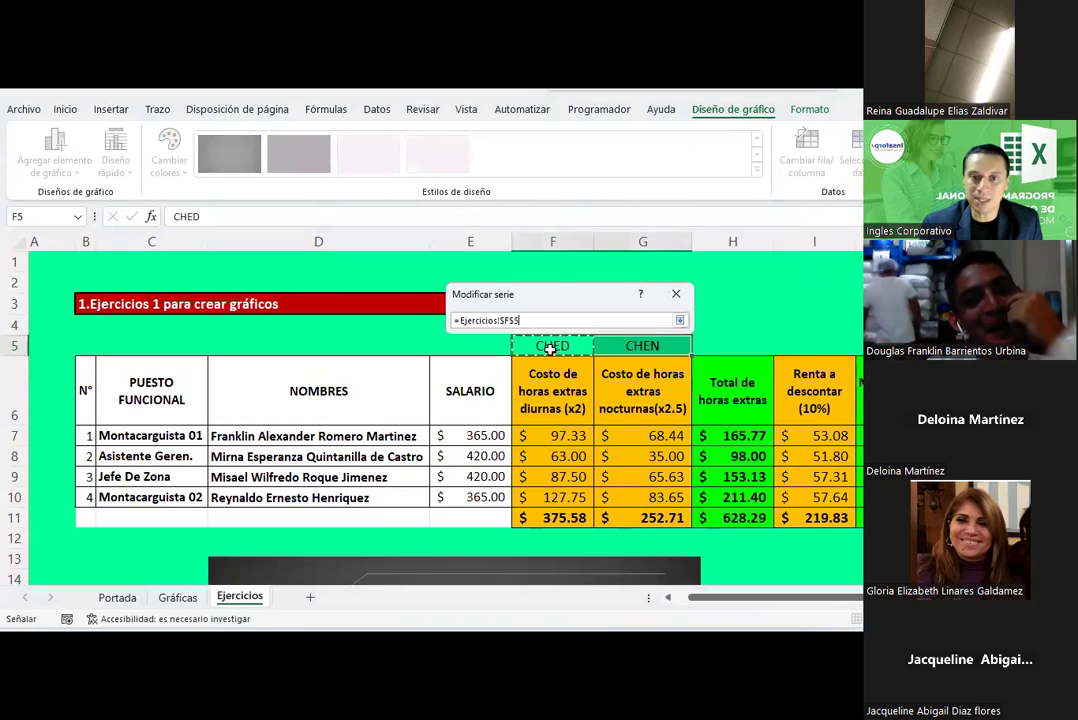
pyautogui.click(681, 321)
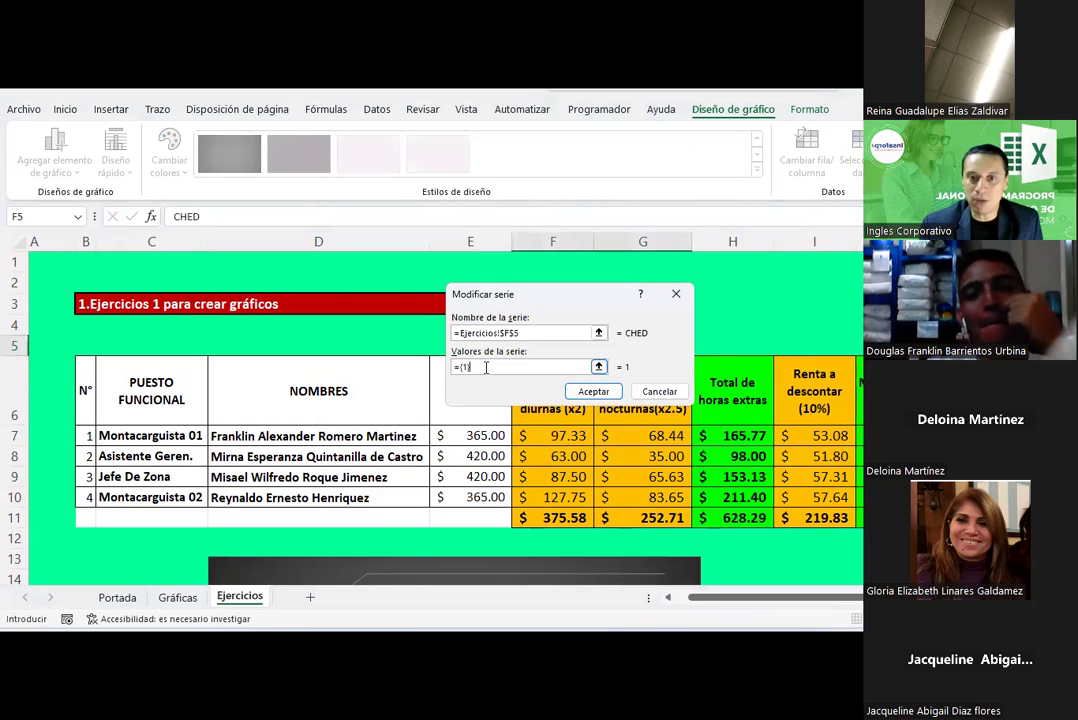
# Set the series values to the daytime overtime costs in F7:F10 and confirm
pyautogui.press('BackSpace')
pyautogui.press('BackSpace')
pyautogui.press('BackSpace')
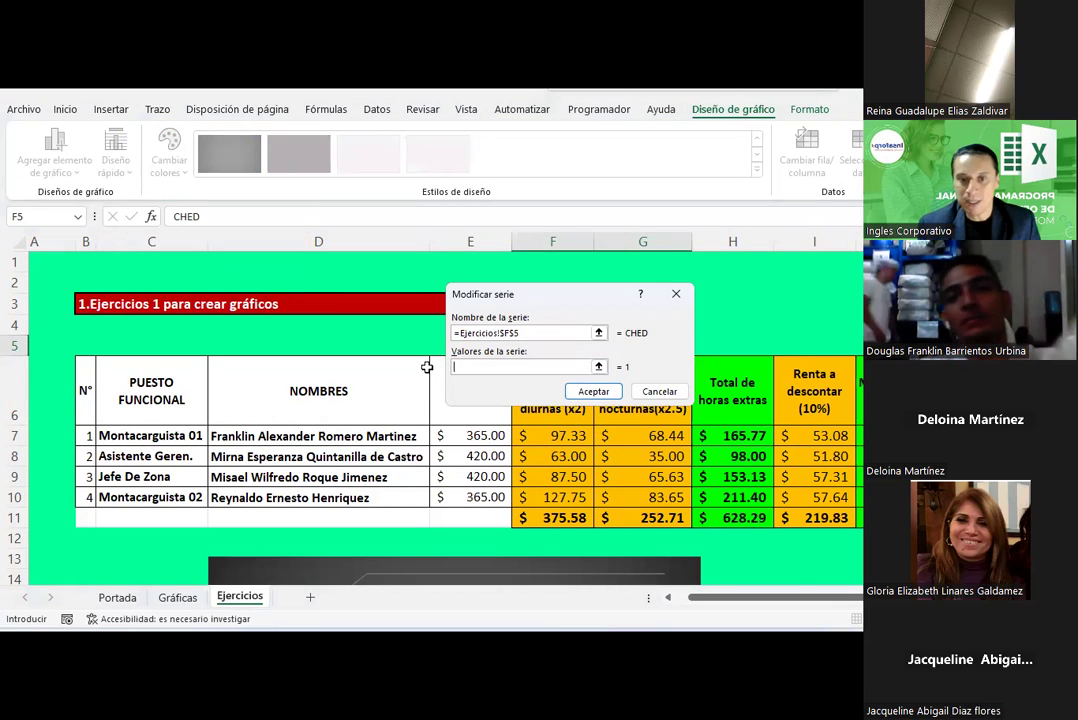
pyautogui.moveTo(551, 436); pyautogui.dragTo(555, 456)
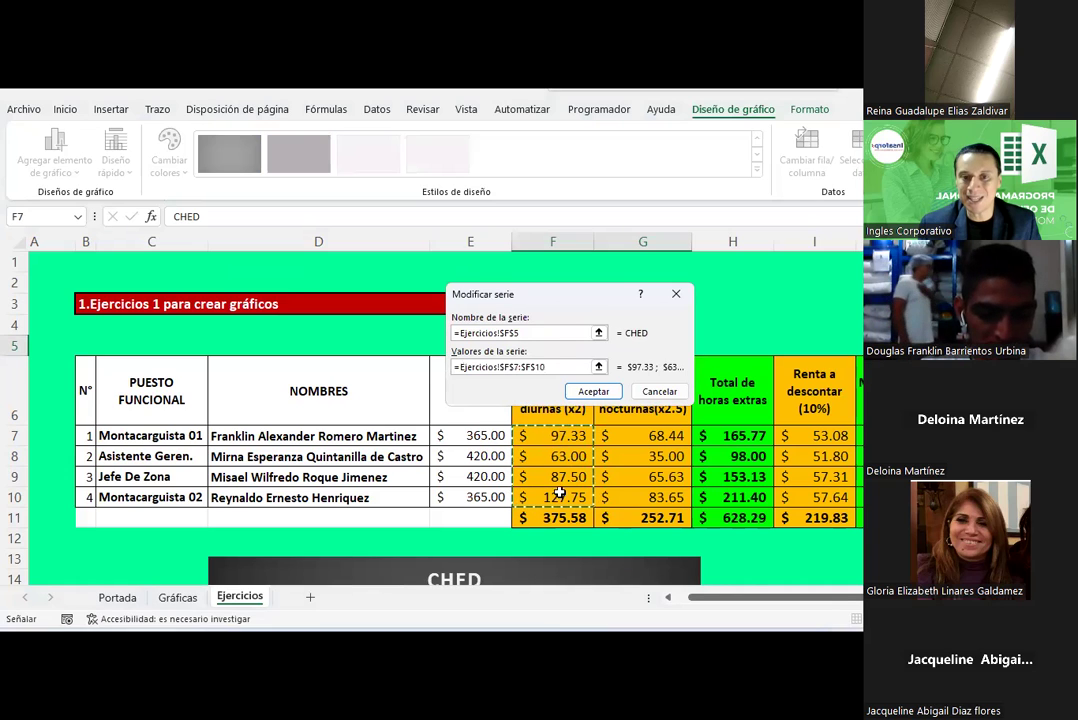
pyautogui.scroll(-2, 340, 388)
pyautogui.scroll(-3, 340, 388)
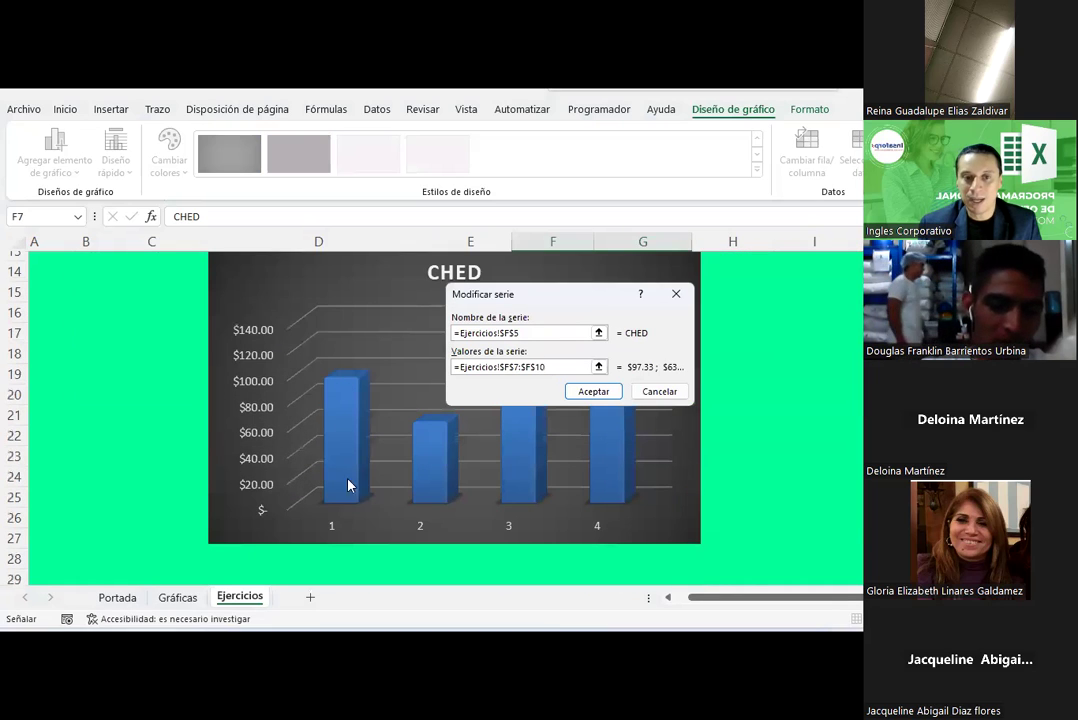
pyautogui.moveTo(343, 392)
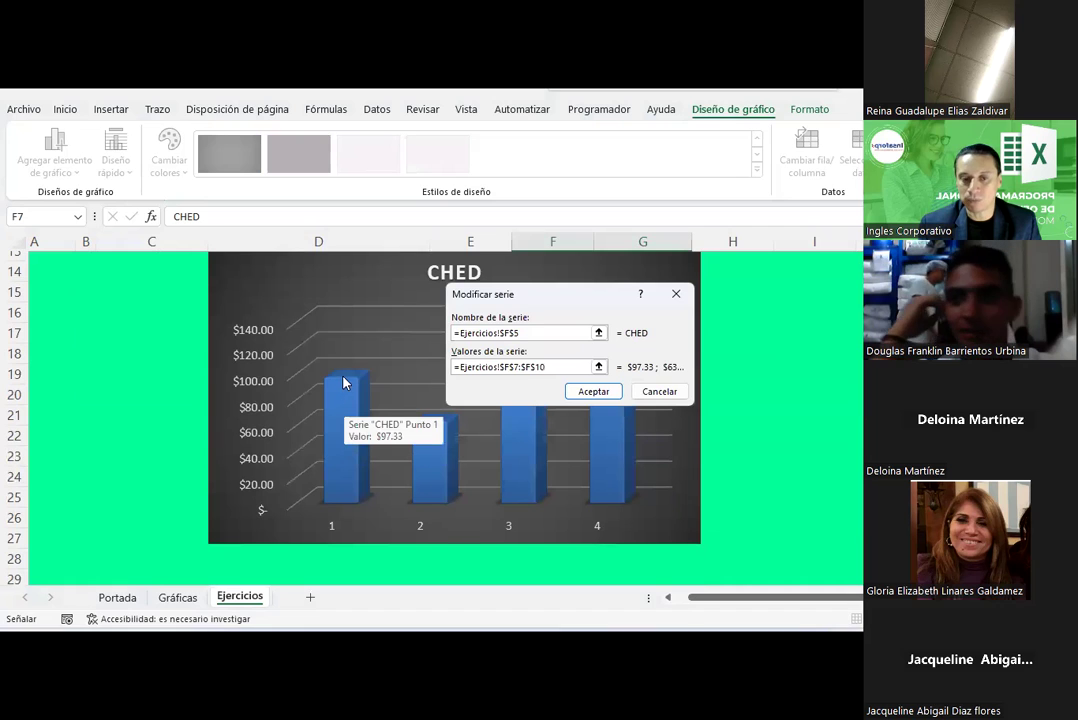
pyautogui.scroll(3, 343, 380)
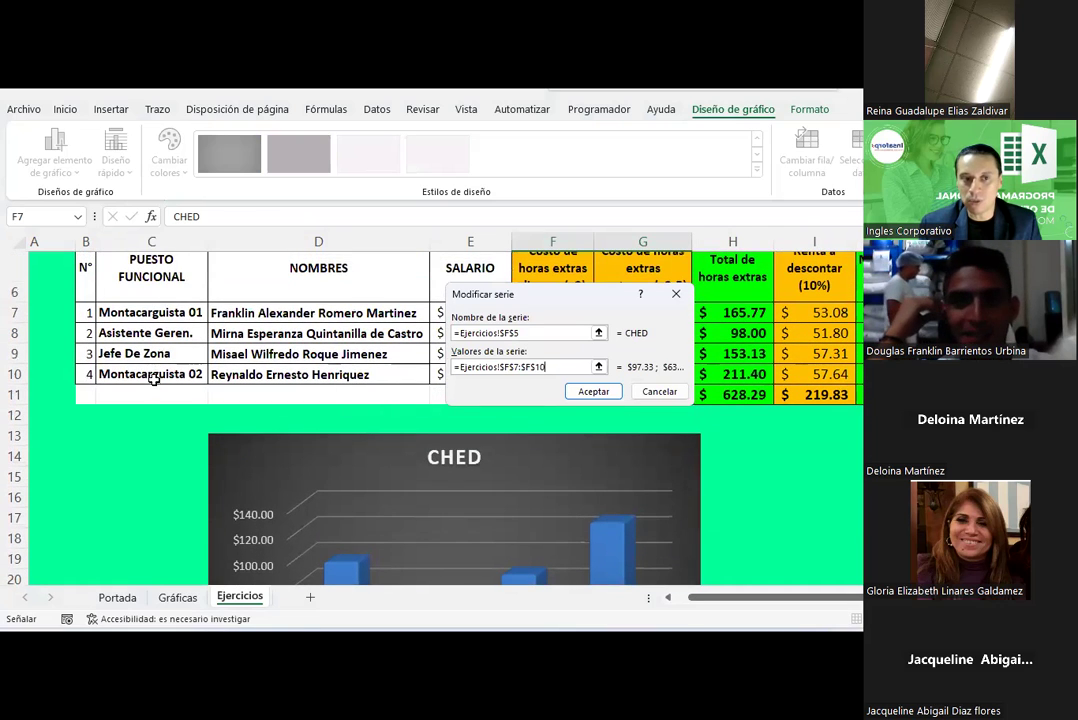
pyautogui.scroll(-3, 191, 403)
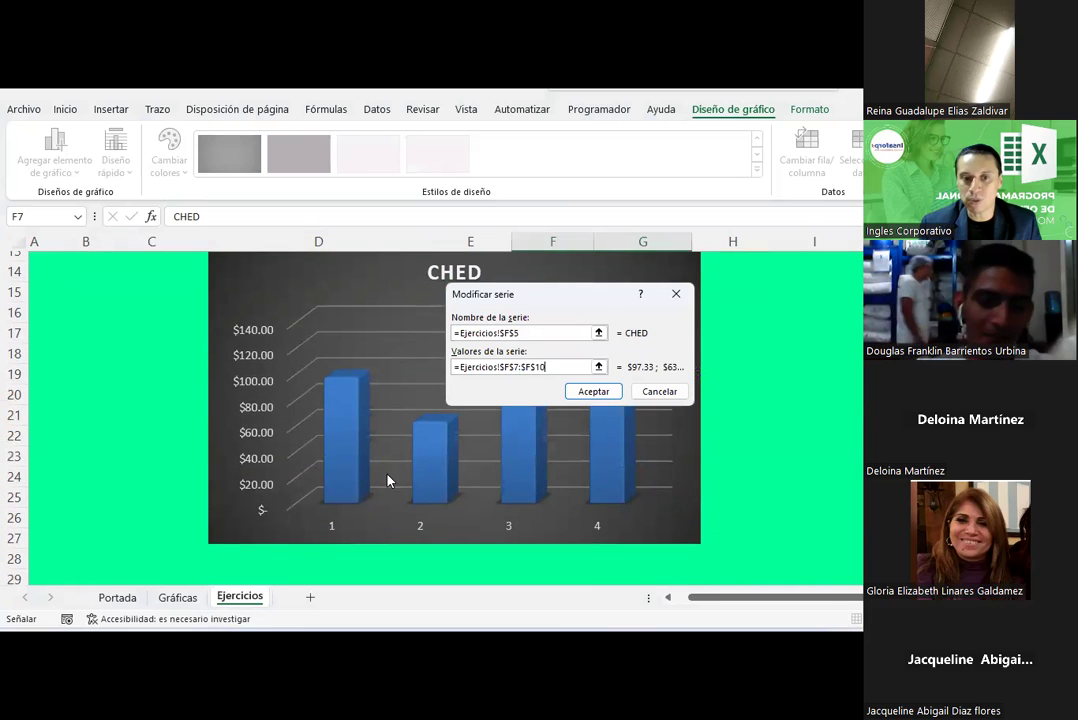
pyautogui.click(594, 392)
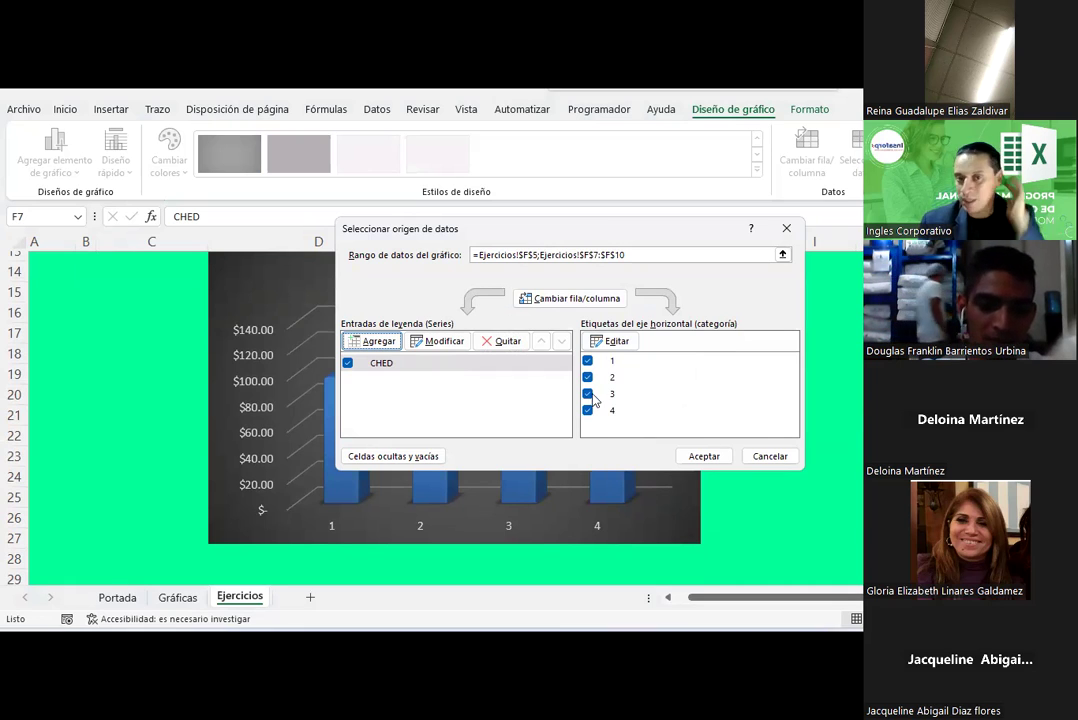
# Use the job titles in C7:C10 as the horizontal axis labels
pyautogui.click(612, 342)
pyautogui.scroll(3, 337, 375)
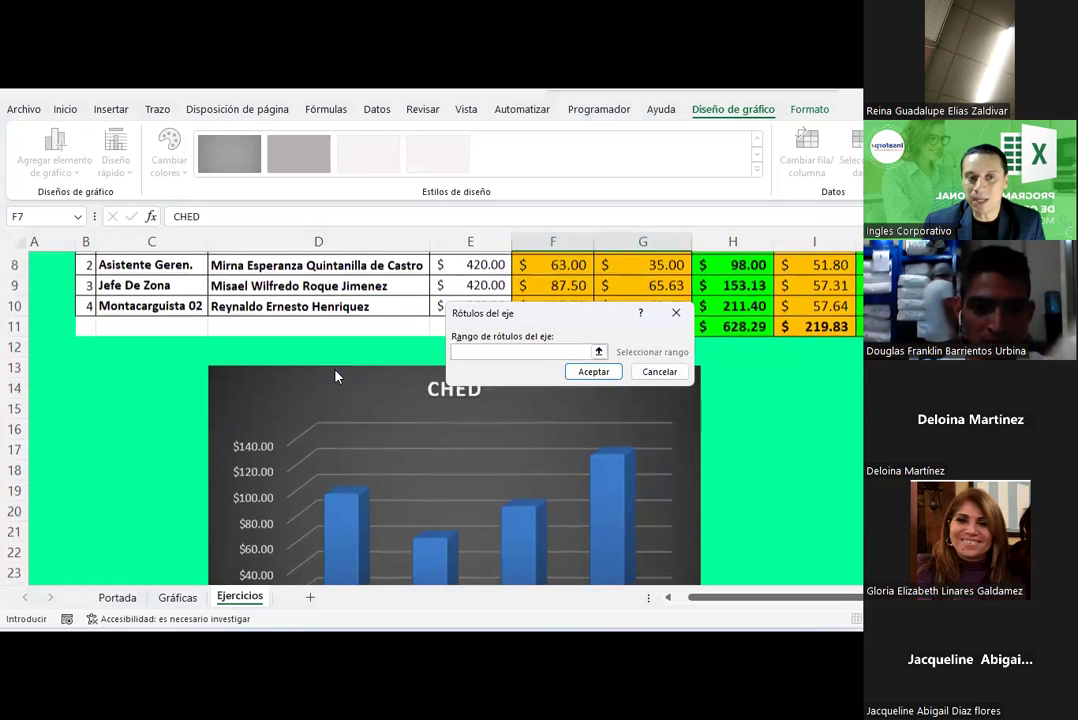
pyautogui.moveTo(186, 312); pyautogui.dragTo(183, 374)
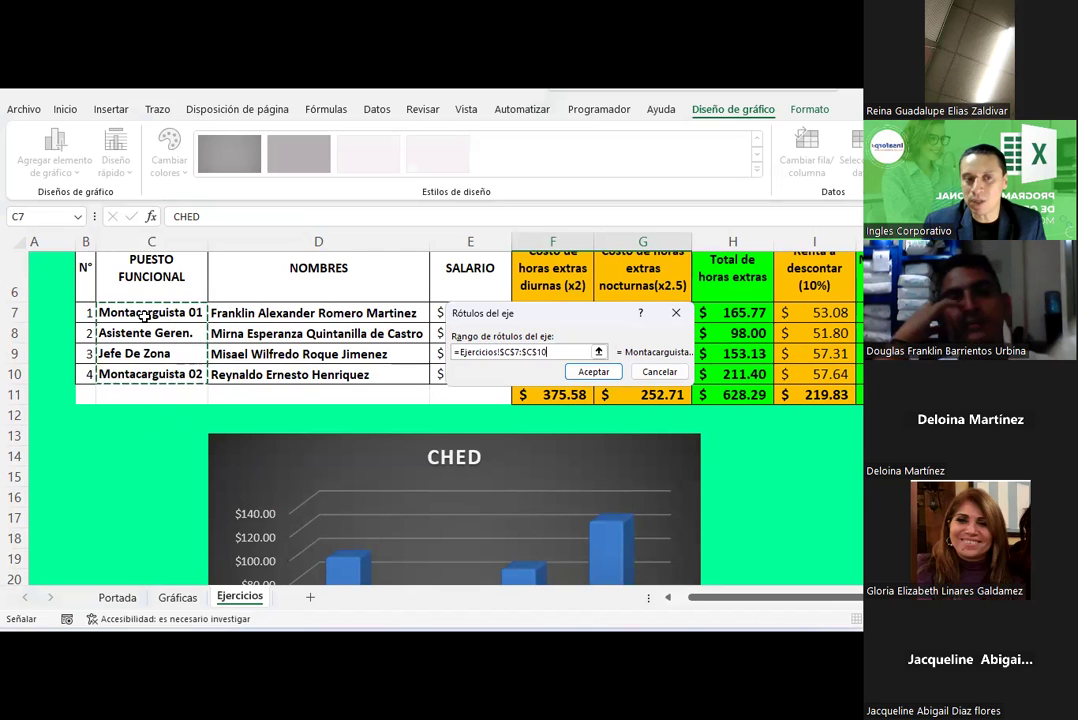
pyautogui.scroll(-1, 586, 528)
pyautogui.scroll(-3, 588, 505)
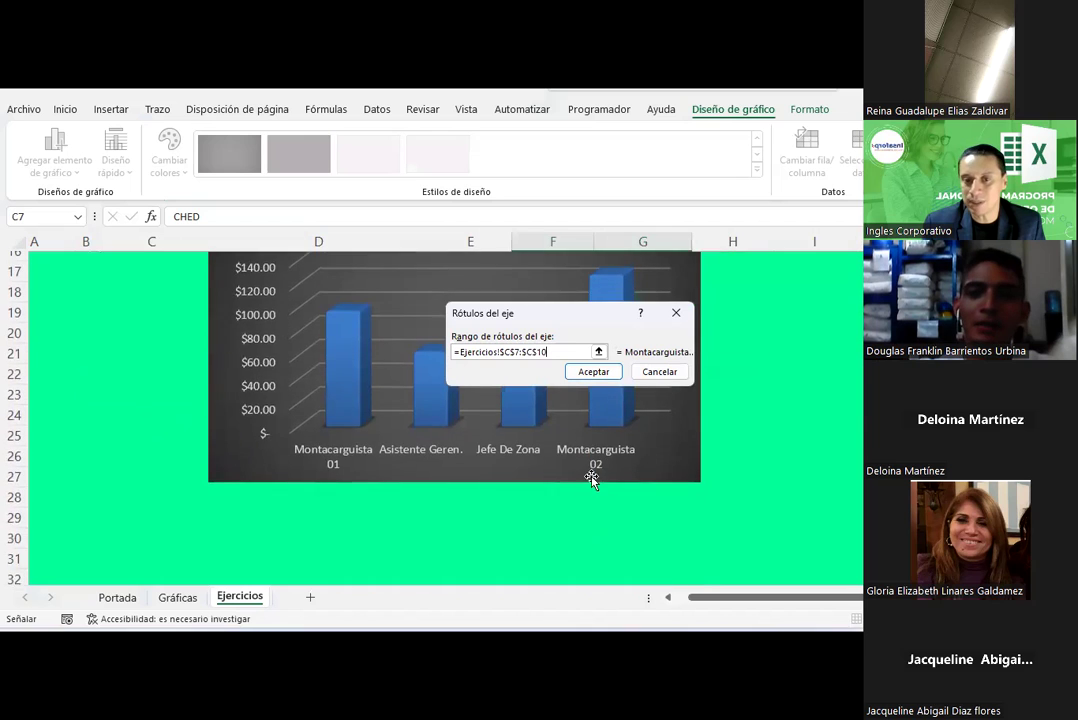
pyautogui.scroll(3, 447, 474)
pyautogui.scroll(1, 447, 474)
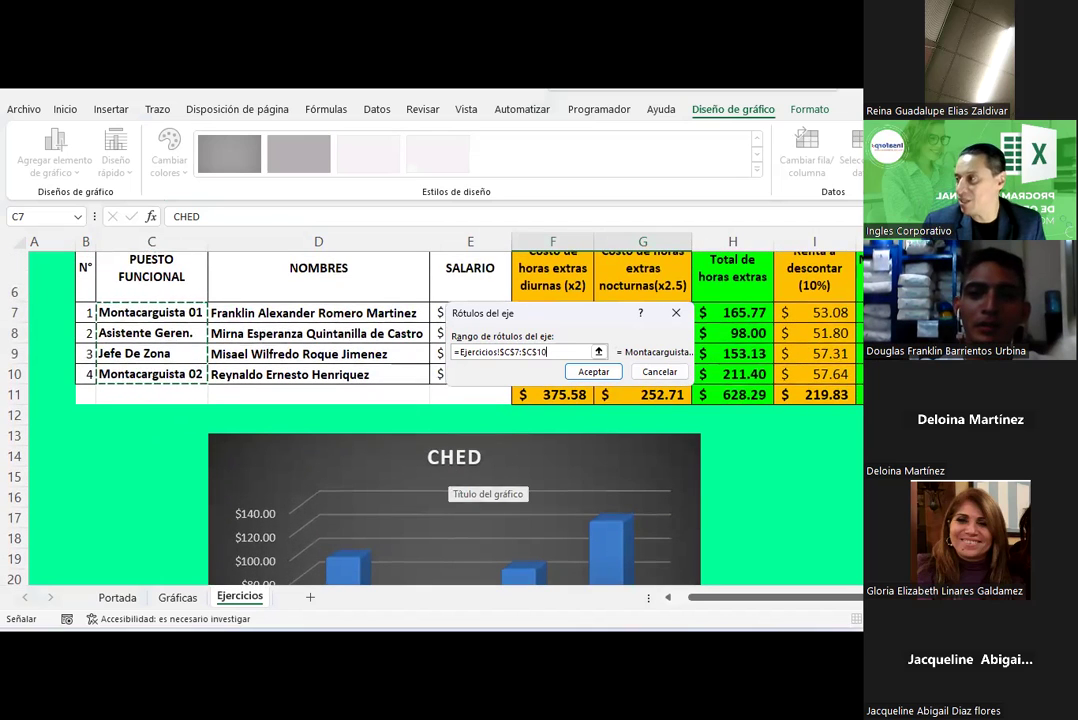
pyautogui.click(590, 190)
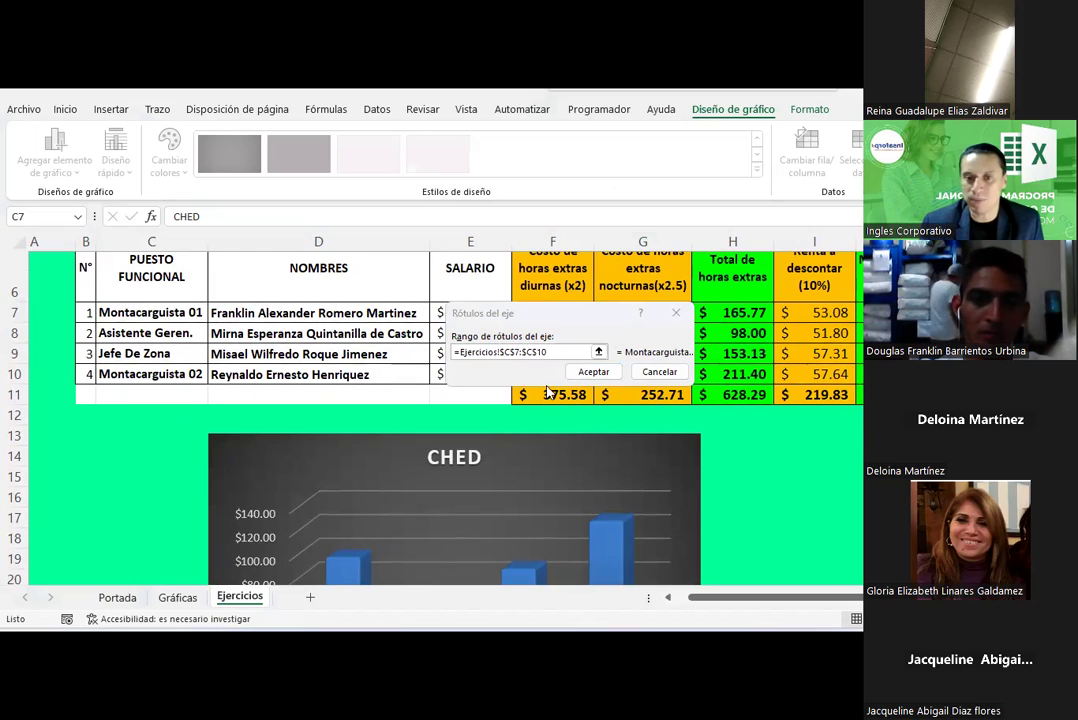
pyautogui.click(592, 370)
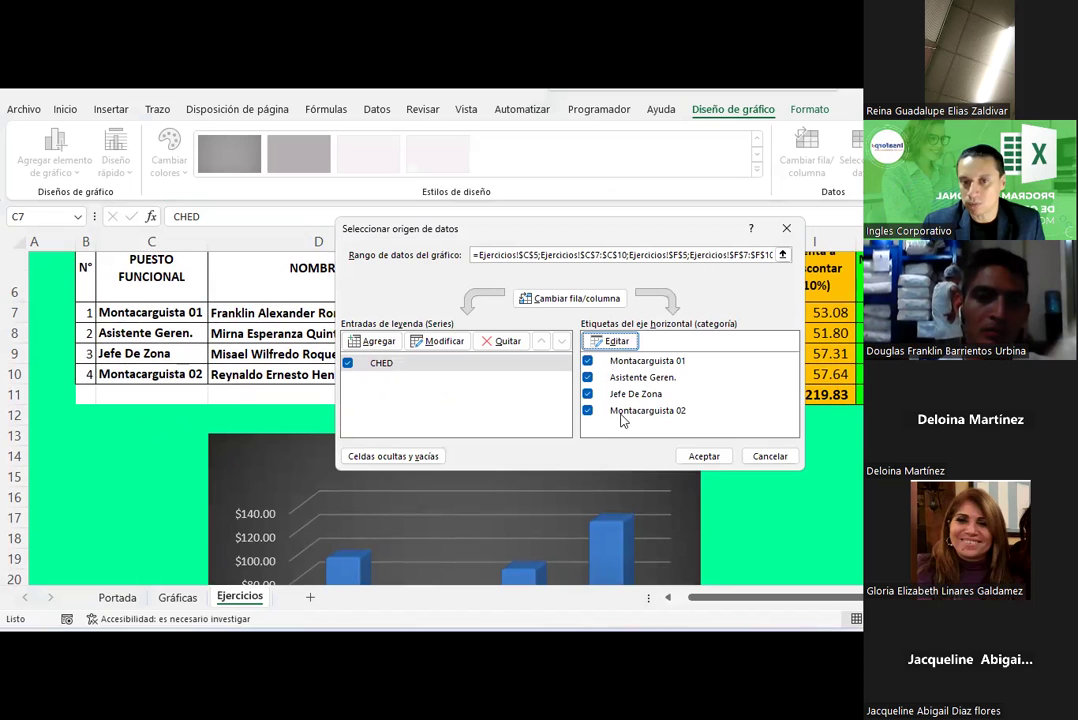
pyautogui.click(703, 455)
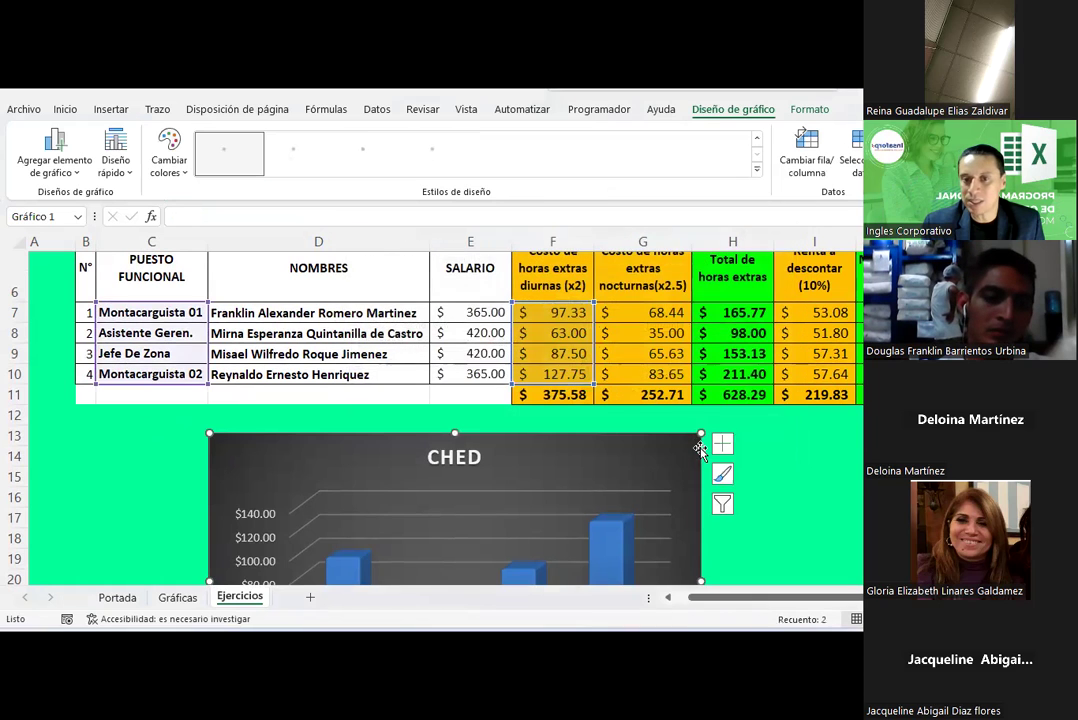
pyautogui.scroll(-3, 700, 450)
pyautogui.scroll(1, 700, 450)
pyautogui.scroll(-1, 700, 450)
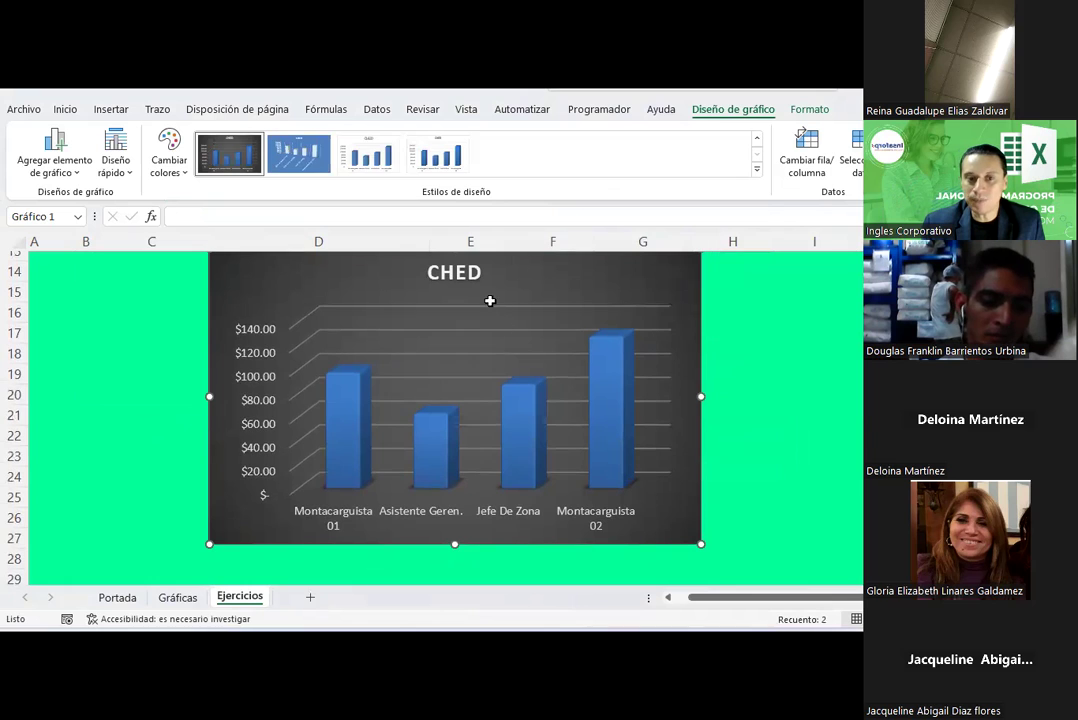
pyautogui.scroll(1, 490, 300)
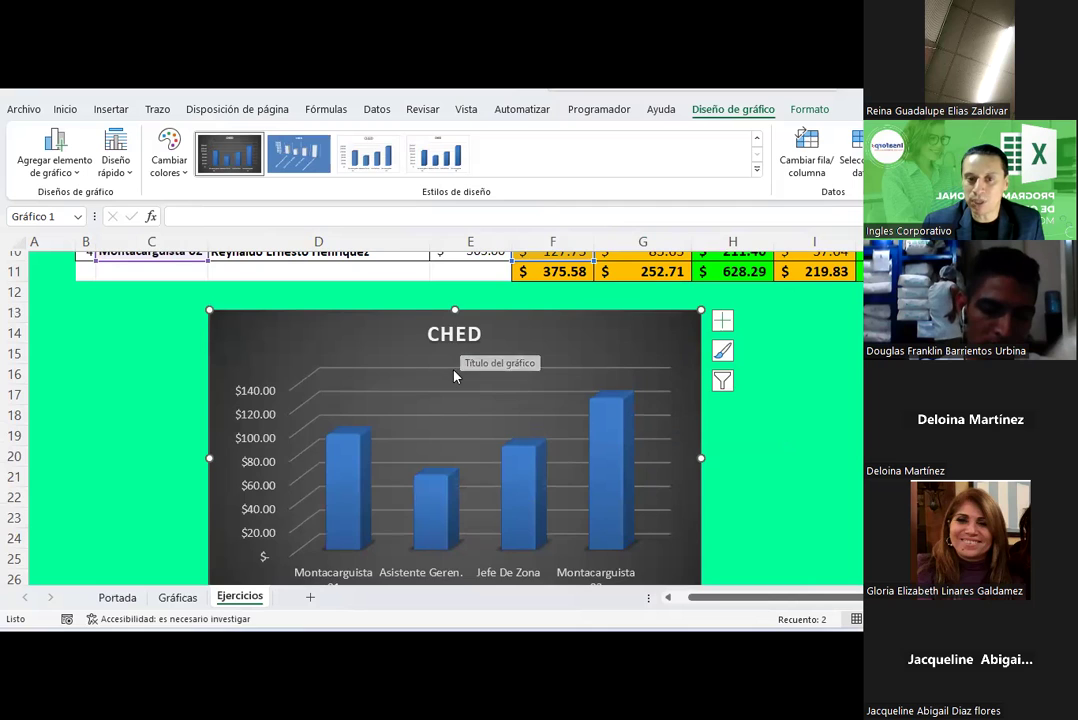
pyautogui.scroll(2, 455, 370)
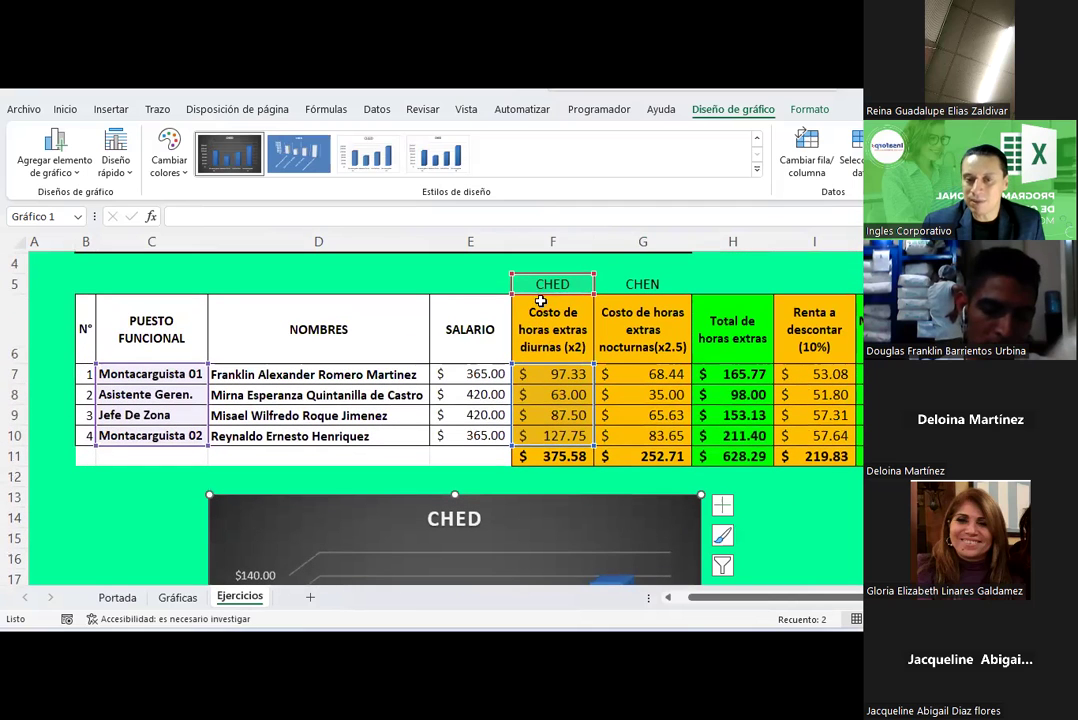
pyautogui.scroll(-1, 497, 428)
pyautogui.scroll(-1, 497, 428)
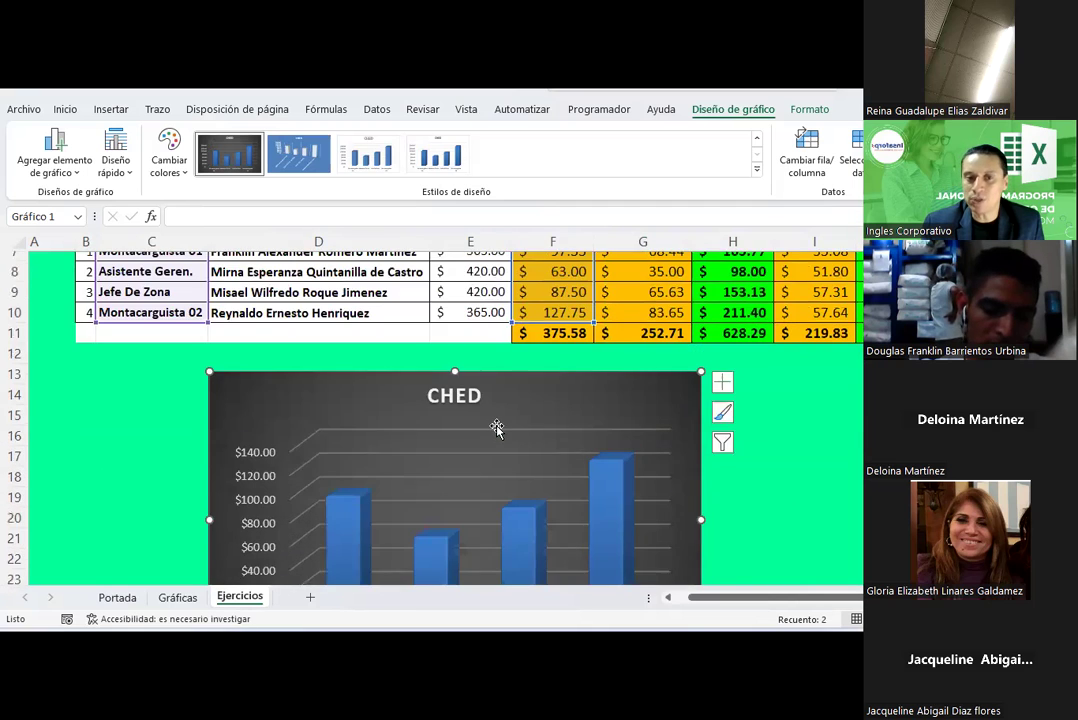
pyautogui.scroll(-1, 475, 352)
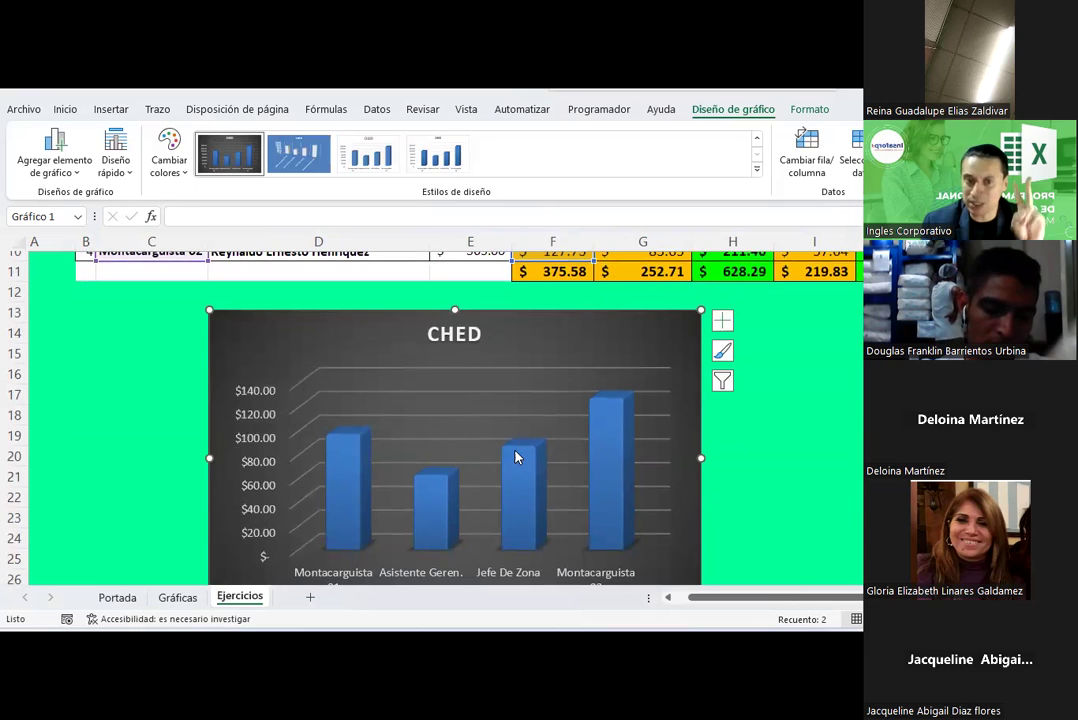
# Change Gráfico 1's title from CHED to 'Costo de horas extras - Agosto 23' and deselect the chart
pyautogui.click(455, 335)
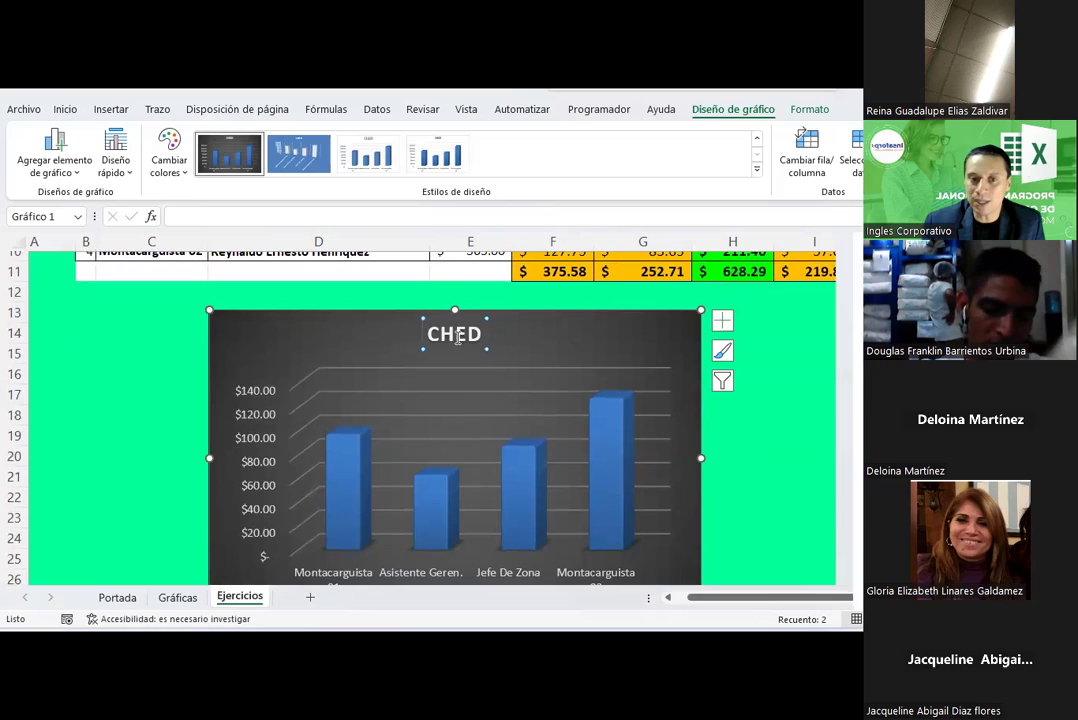
pyautogui.doubleClick(455, 335)
pyautogui.write('Costo de horas extras -')
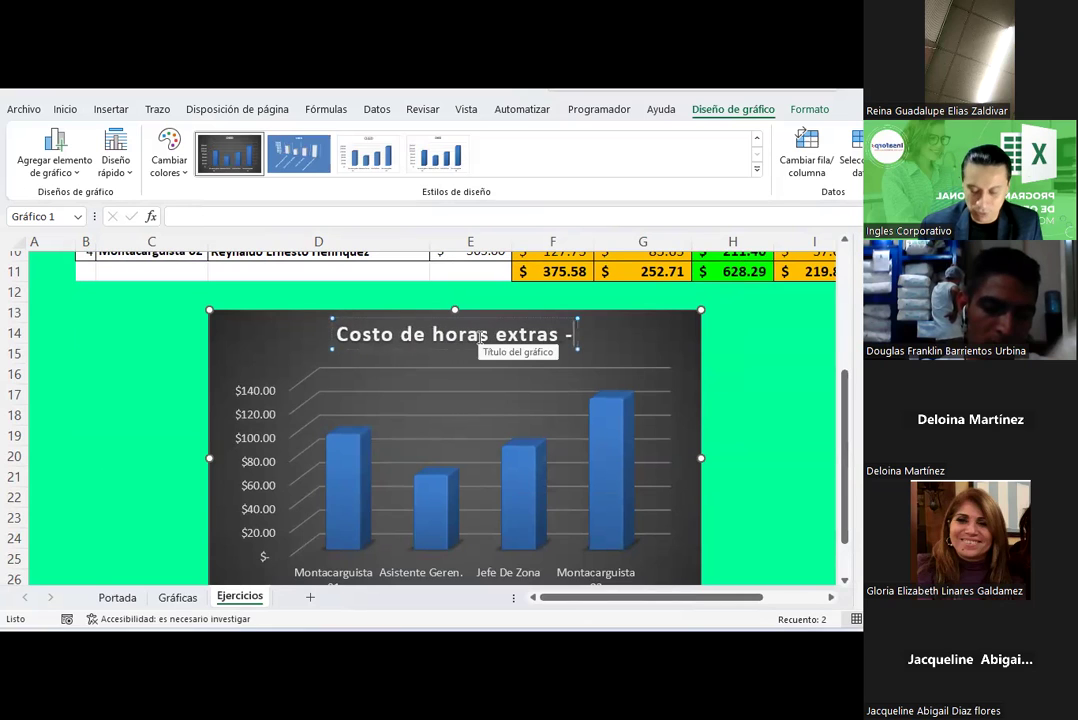
pyautogui.write(' Agosto 23')
pyautogui.click(739, 375)
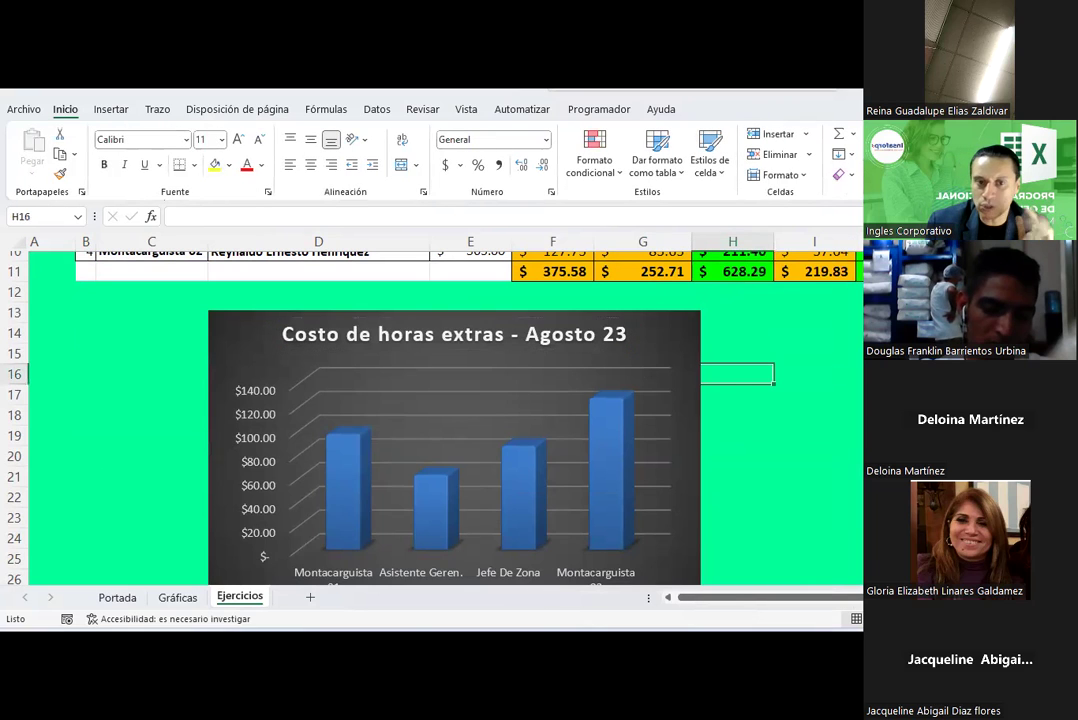
pyautogui.scroll(-1, 605, 462)
pyautogui.scroll(1, 605, 462)
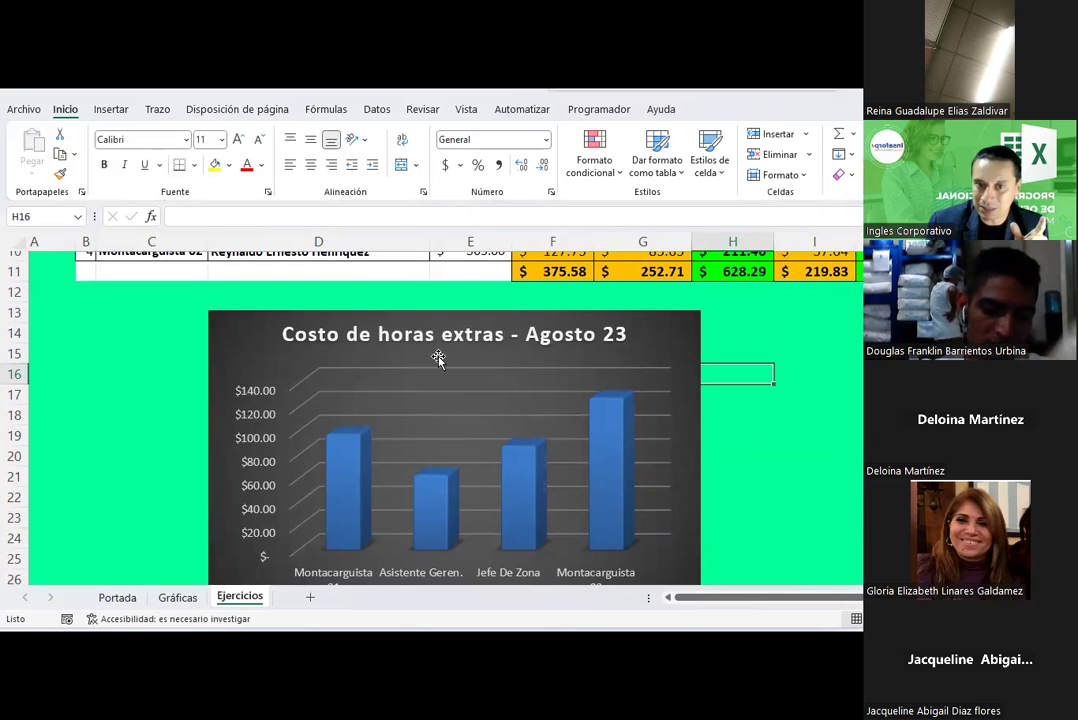
pyautogui.scroll(1, 447, 420)
pyautogui.scroll(-2, 448, 423)
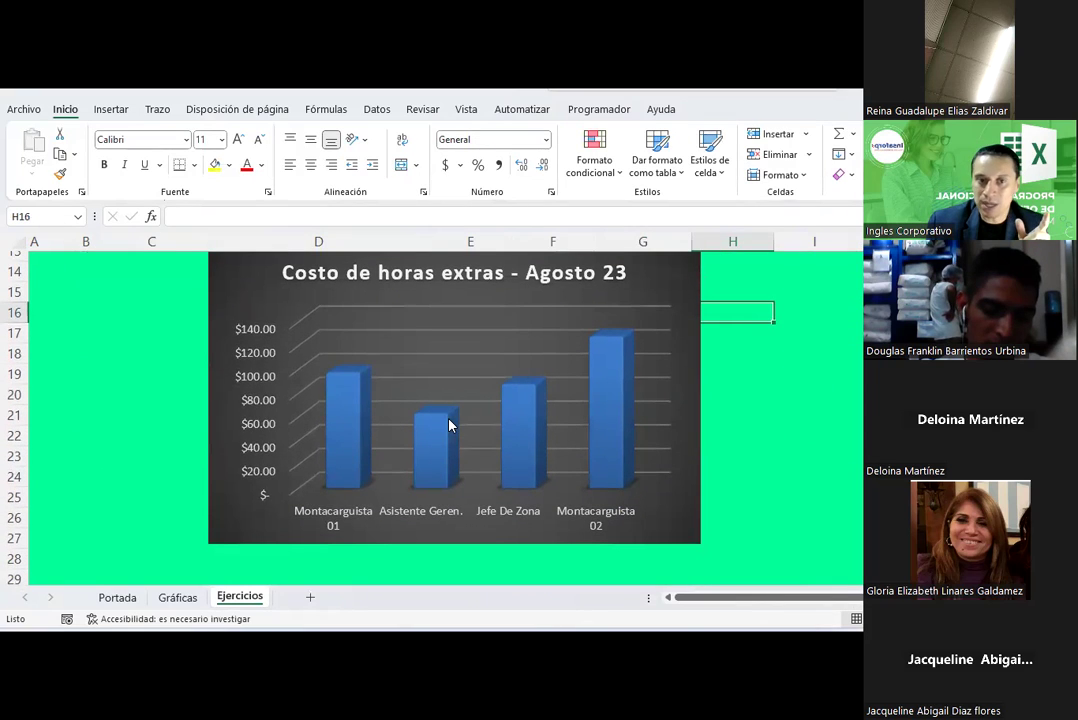
pyautogui.moveTo(448, 425)
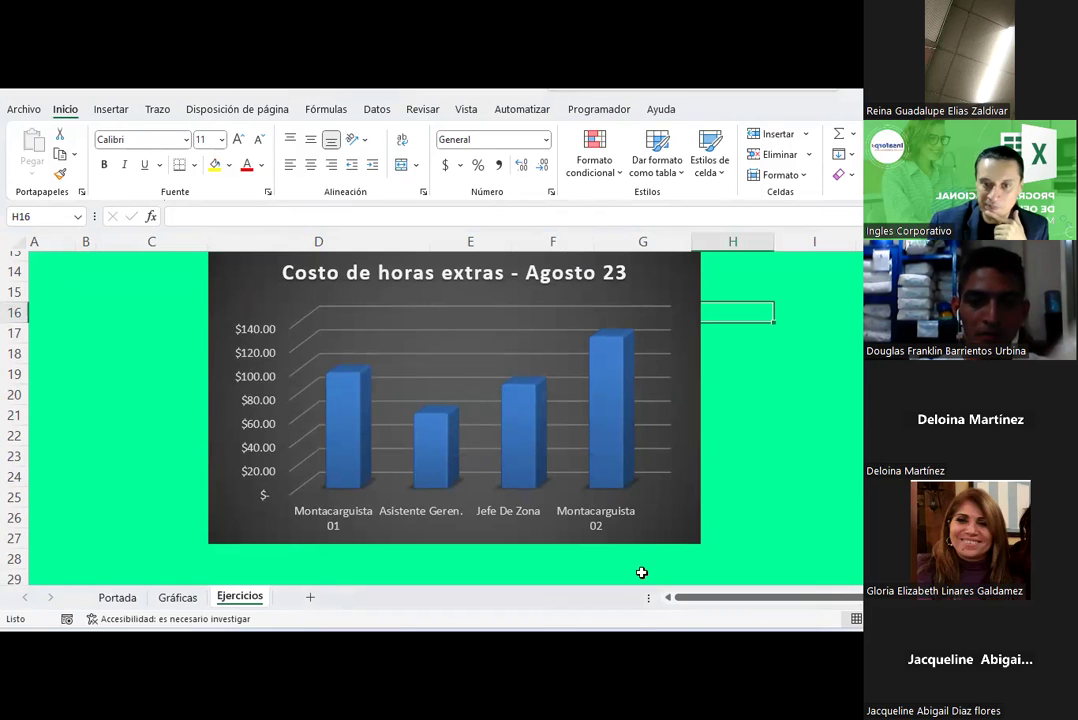
# In the Google Sheets attendance sheet, enter 1 in AA3 under DÍA 24/08 for the first participant
pyautogui.click(708, 570)
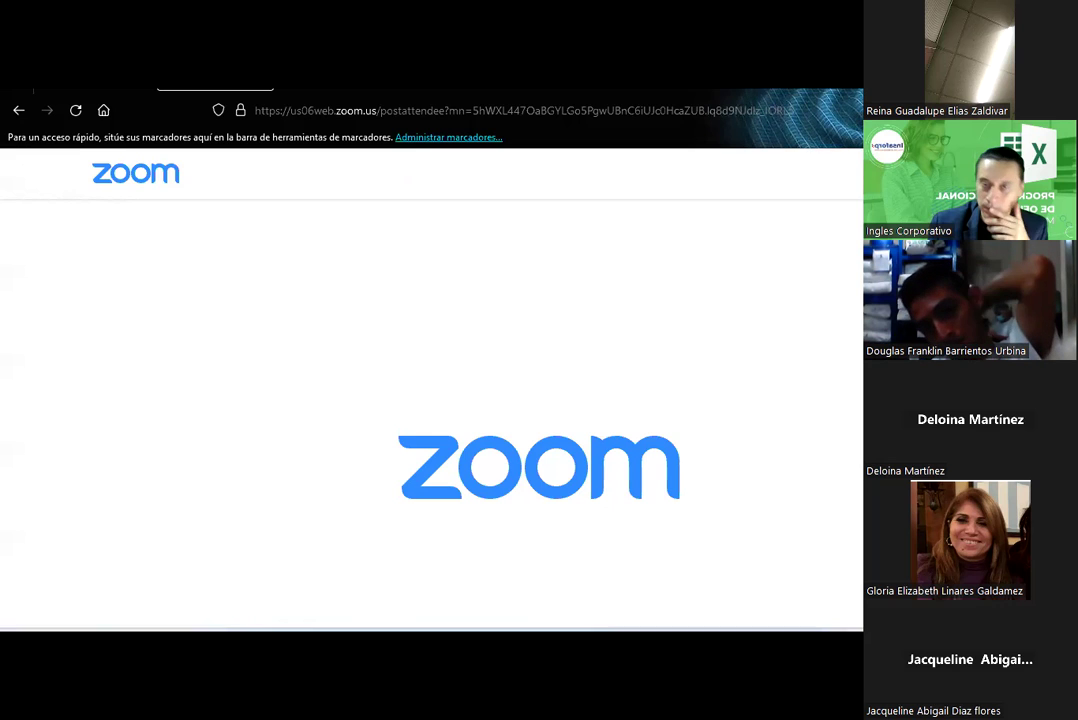
pyautogui.hotkey('ctrl', 'Tab')
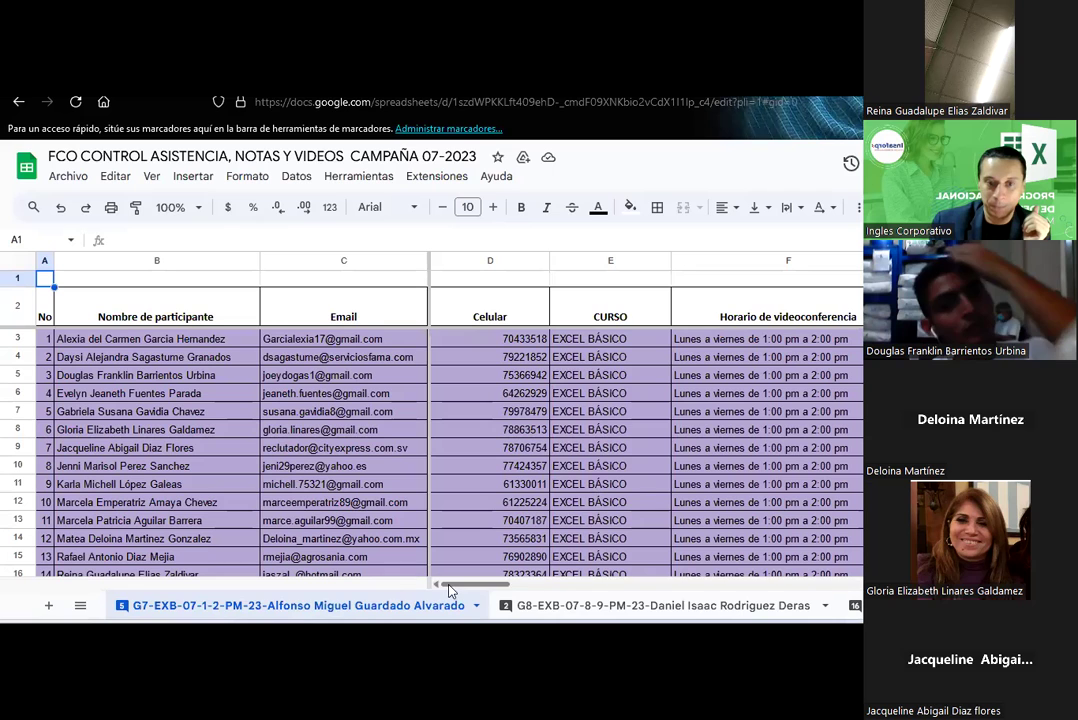
pyautogui.moveTo(449, 585); pyautogui.dragTo(687, 601)
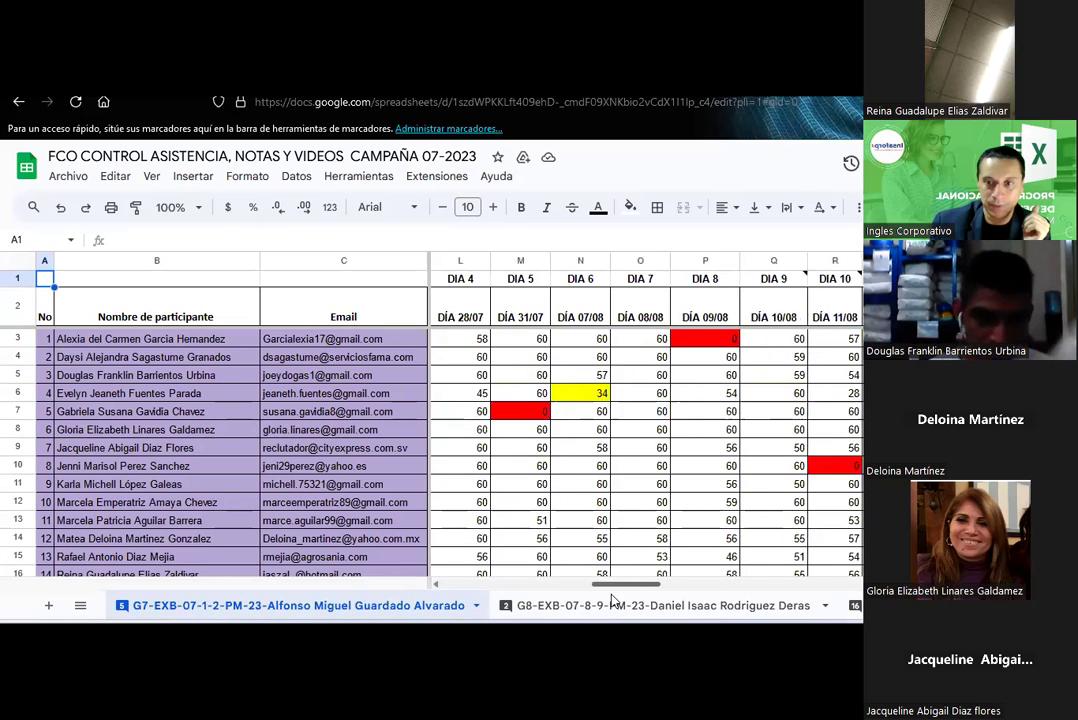
pyautogui.hscroll(5, 693, 552)
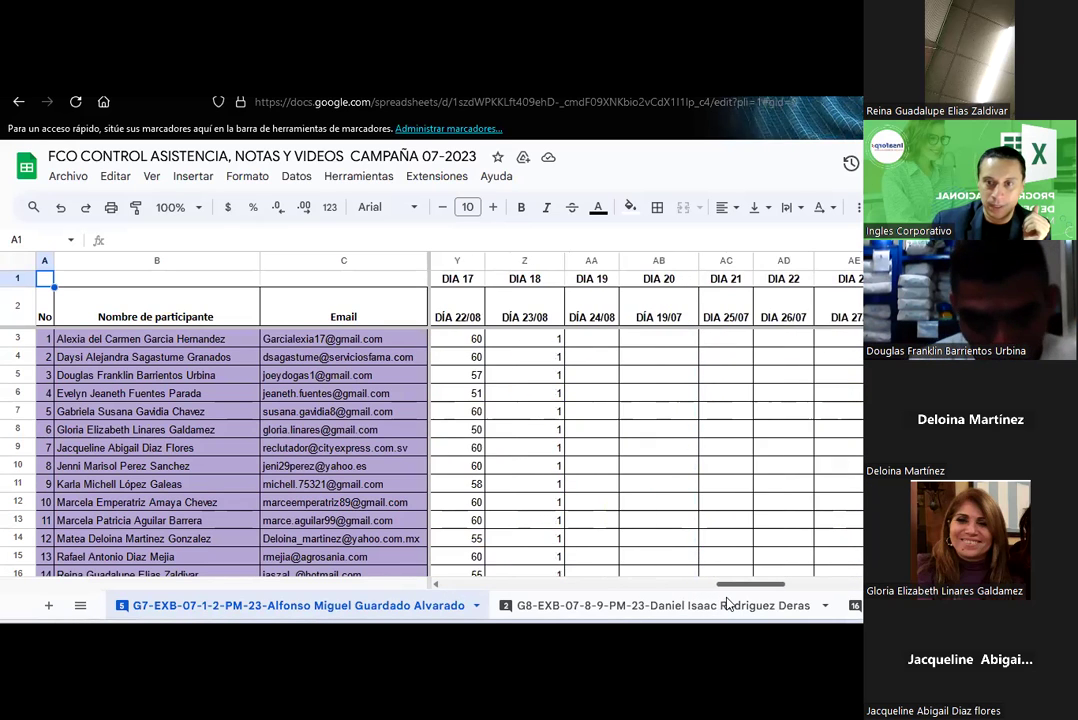
pyautogui.click(590, 340)
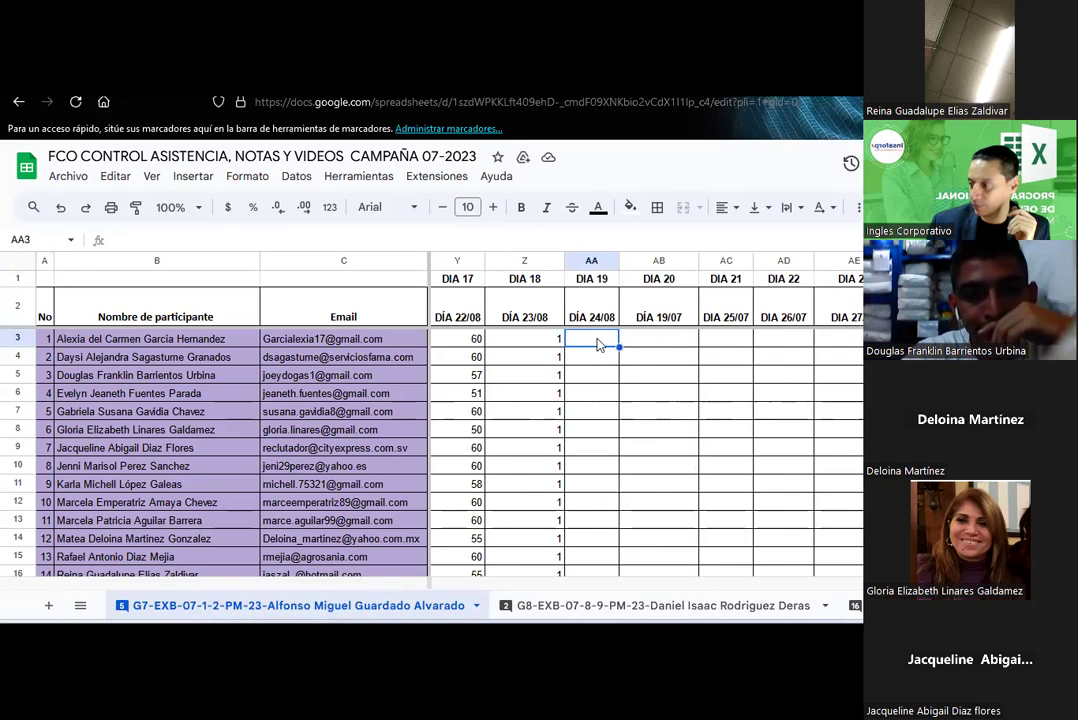
pyautogui.write('1')
pyautogui.press('Return')
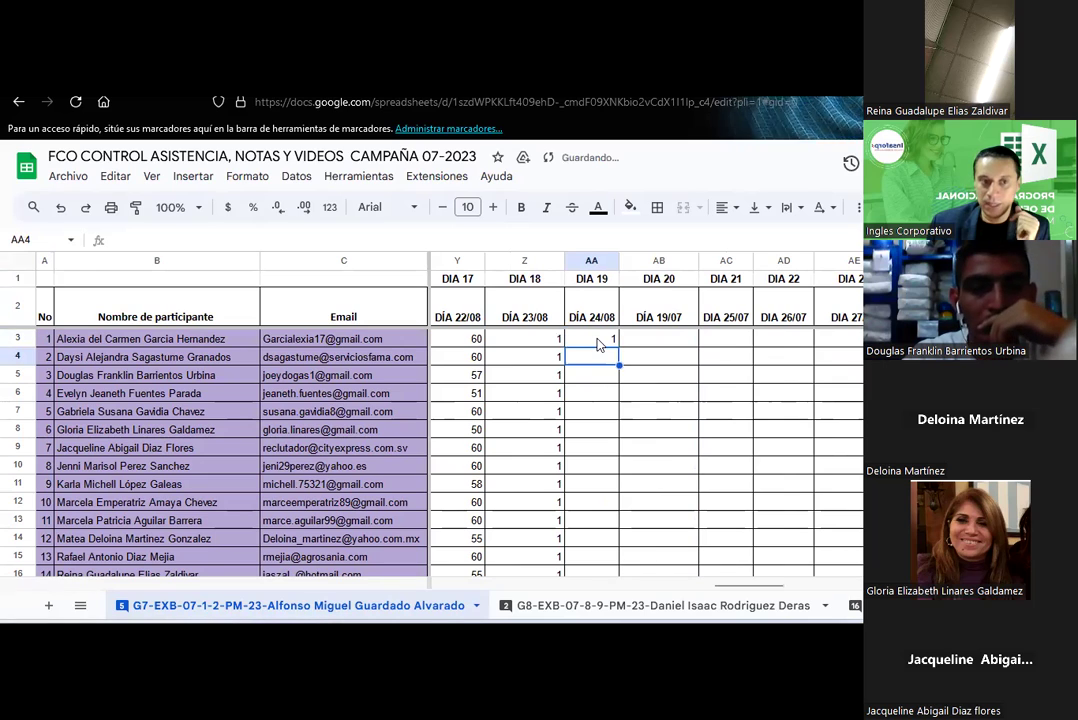
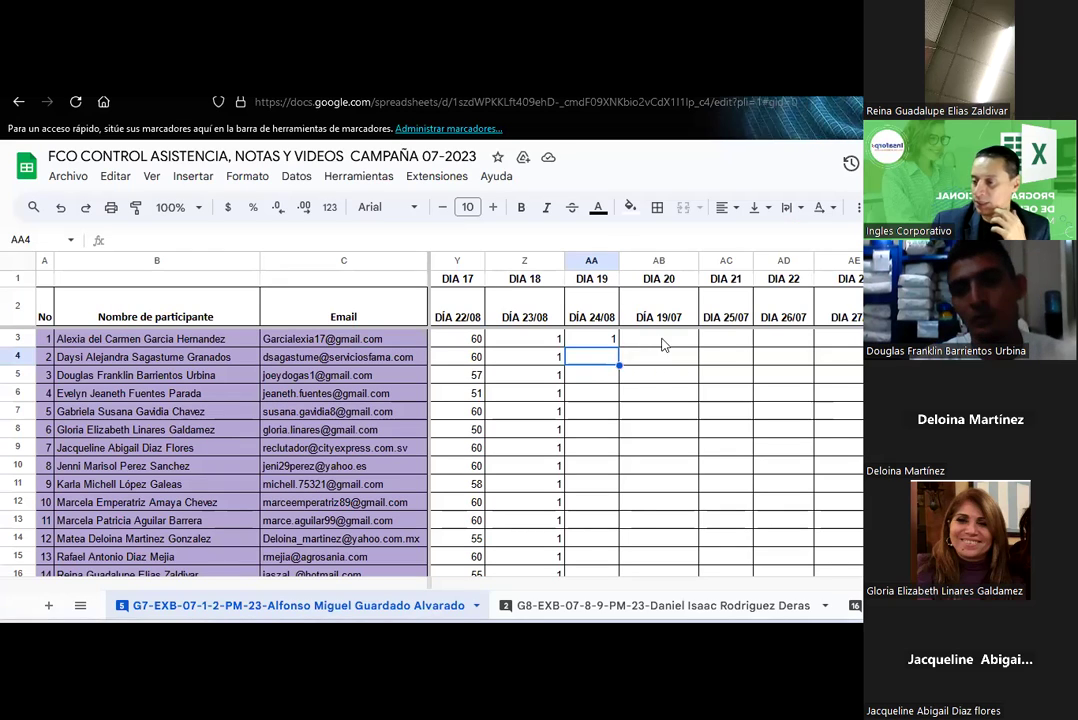
# Mark 1 for DÍA 24/08 in cells AA4 through AA8
pyautogui.write('1')
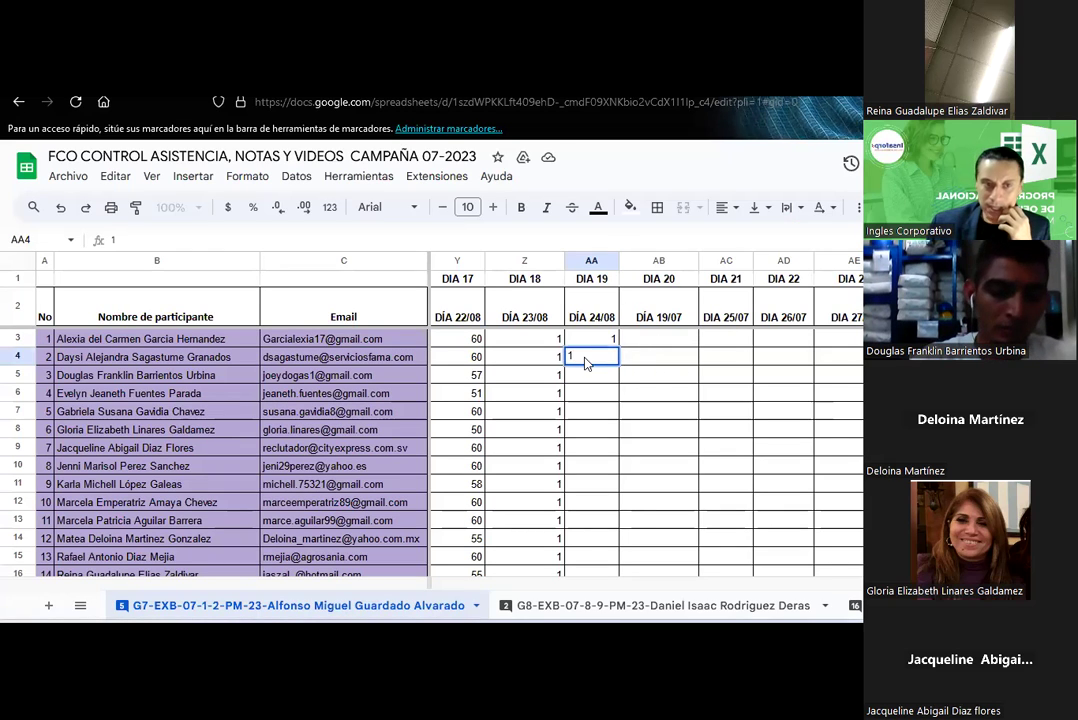
pyautogui.press('Return')
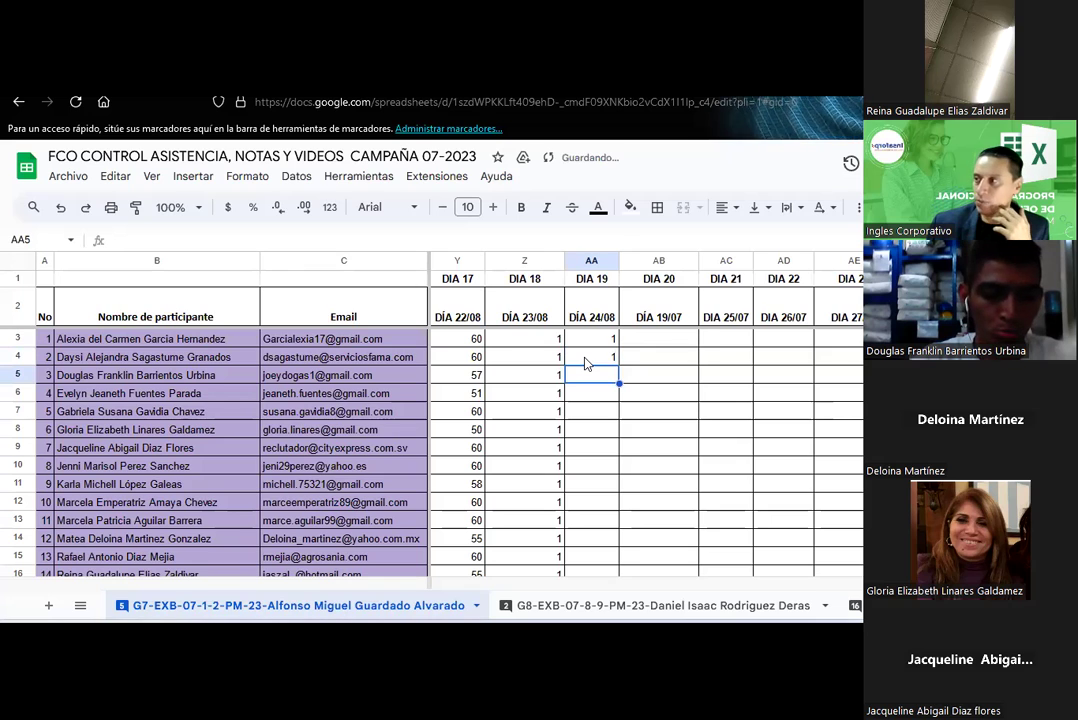
pyautogui.write('1')
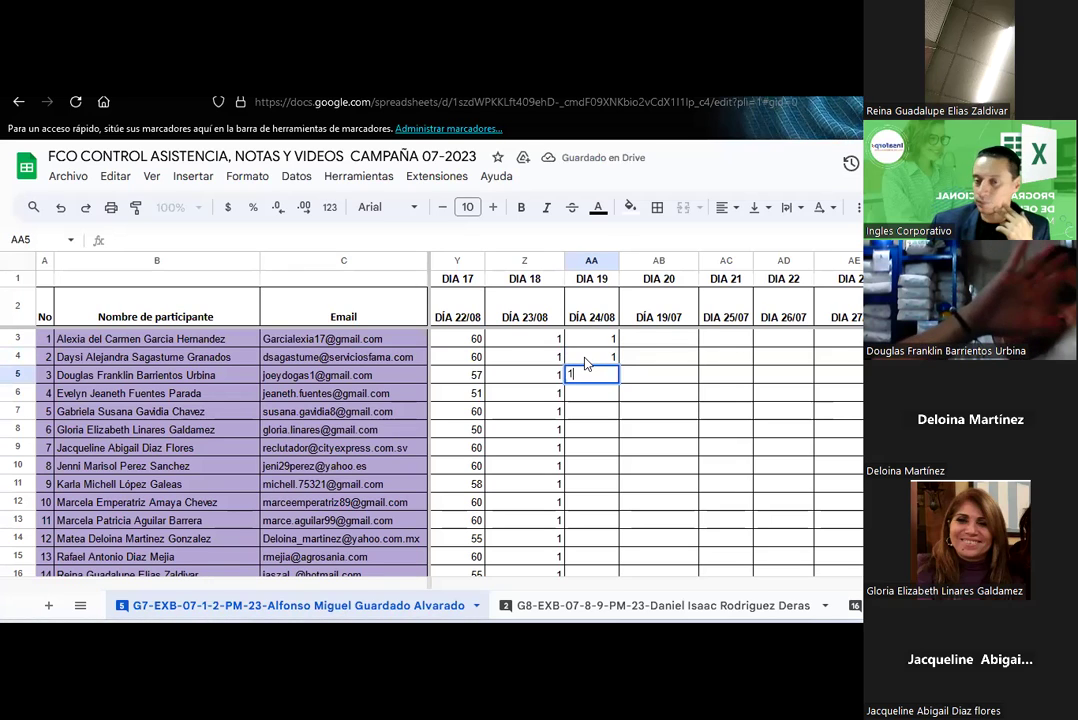
pyautogui.press('Return')
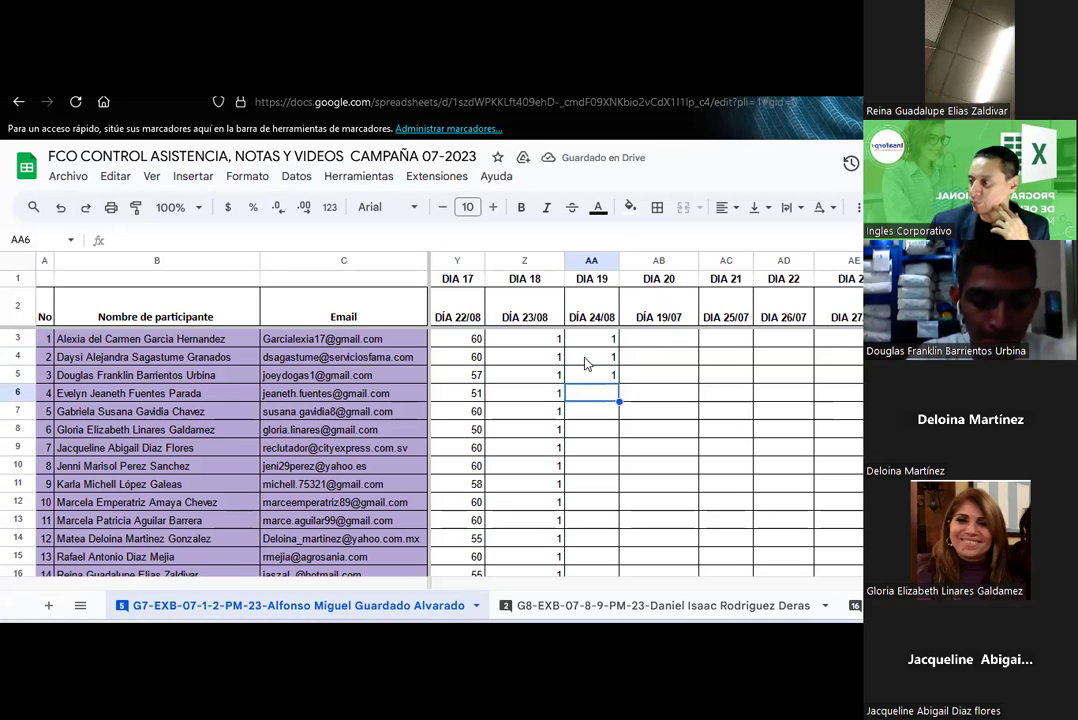
pyautogui.write('1')
pyautogui.press('Return')
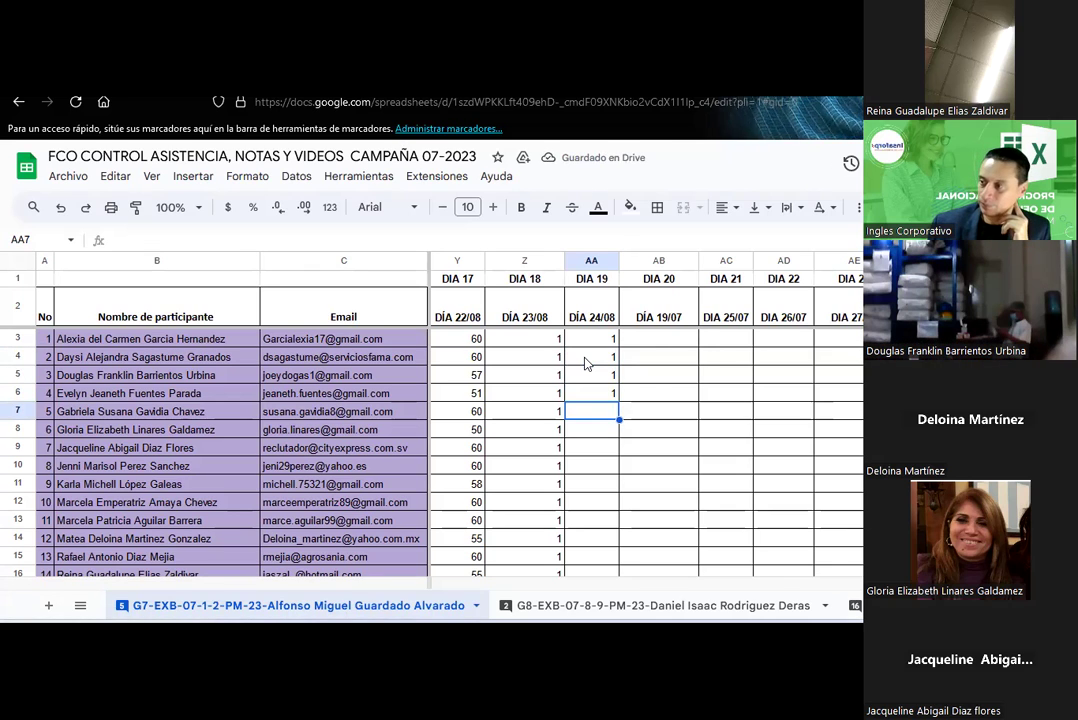
pyautogui.write('1')
pyautogui.press('Return')
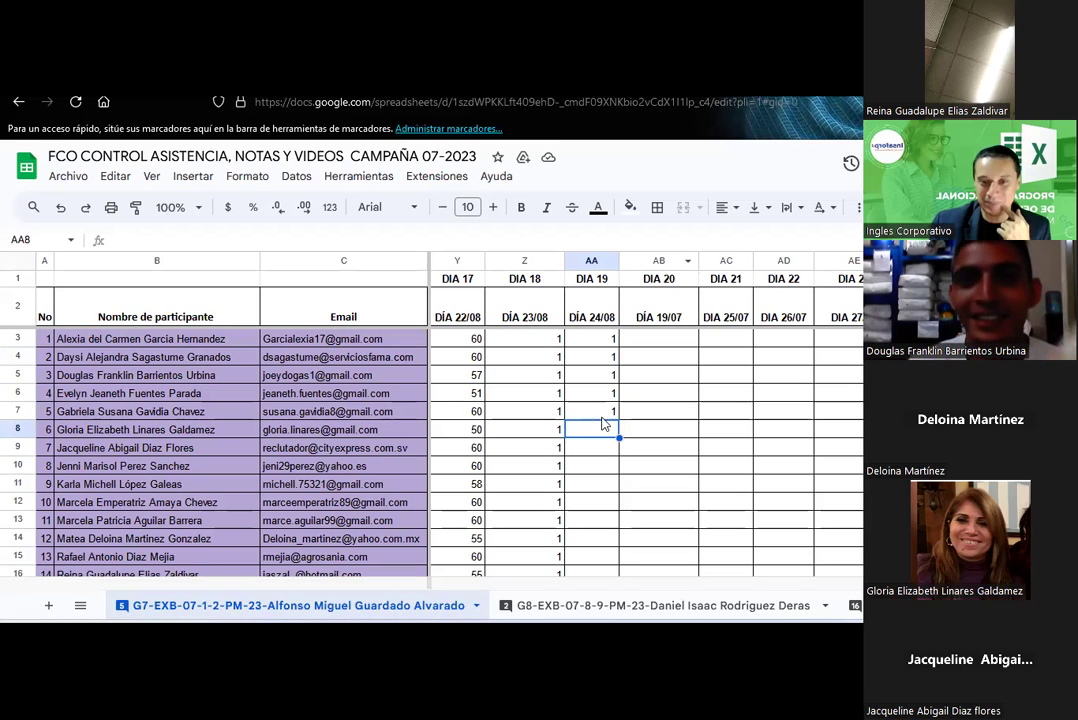
pyautogui.write('1')
pyautogui.press('Return')
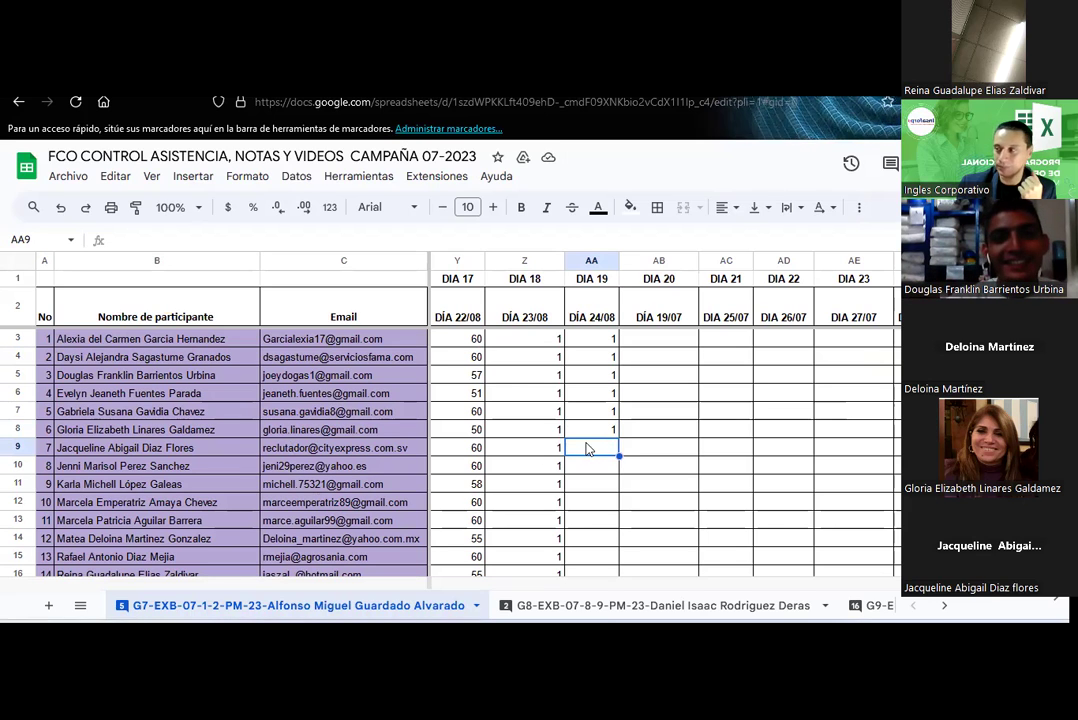
# Enter 0 in AA10 for participant 8 and 1 in AA11 through AA14
pyautogui.write('1')
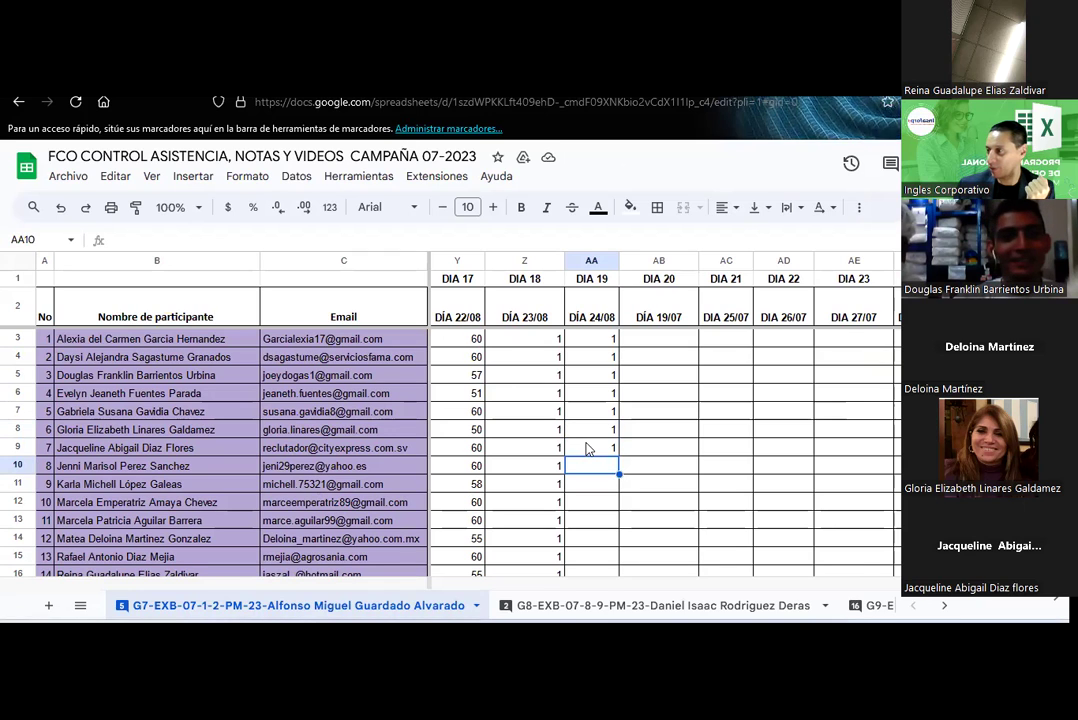
pyautogui.write('0')
pyautogui.press('Return')
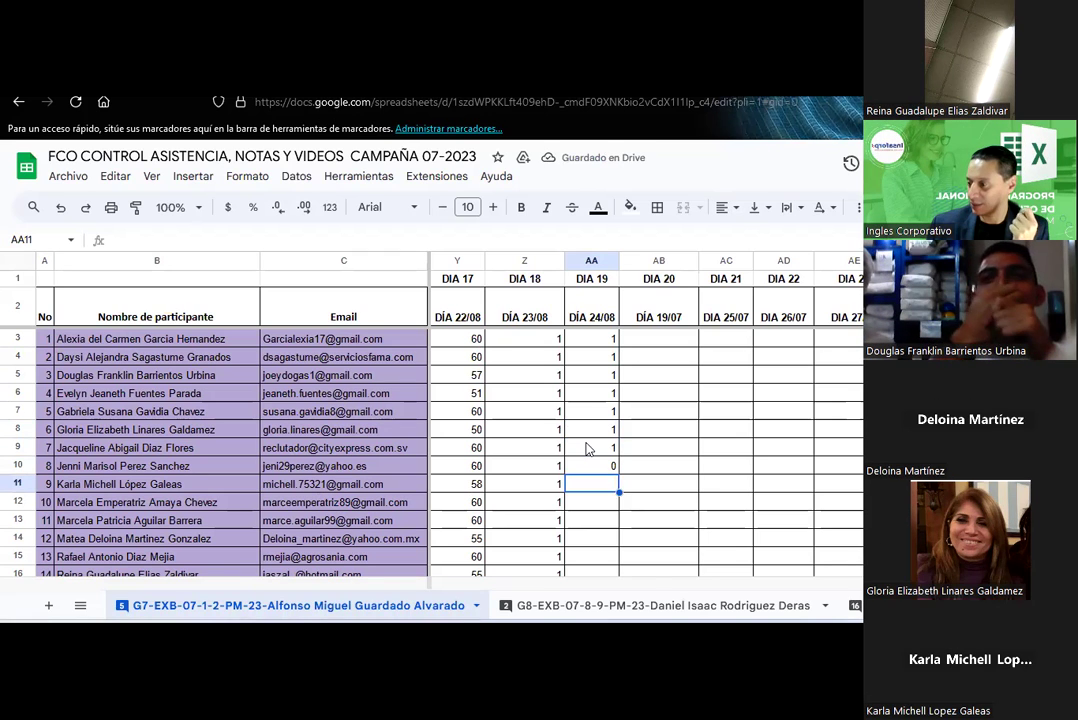
pyautogui.write('1')
pyautogui.press('Return')
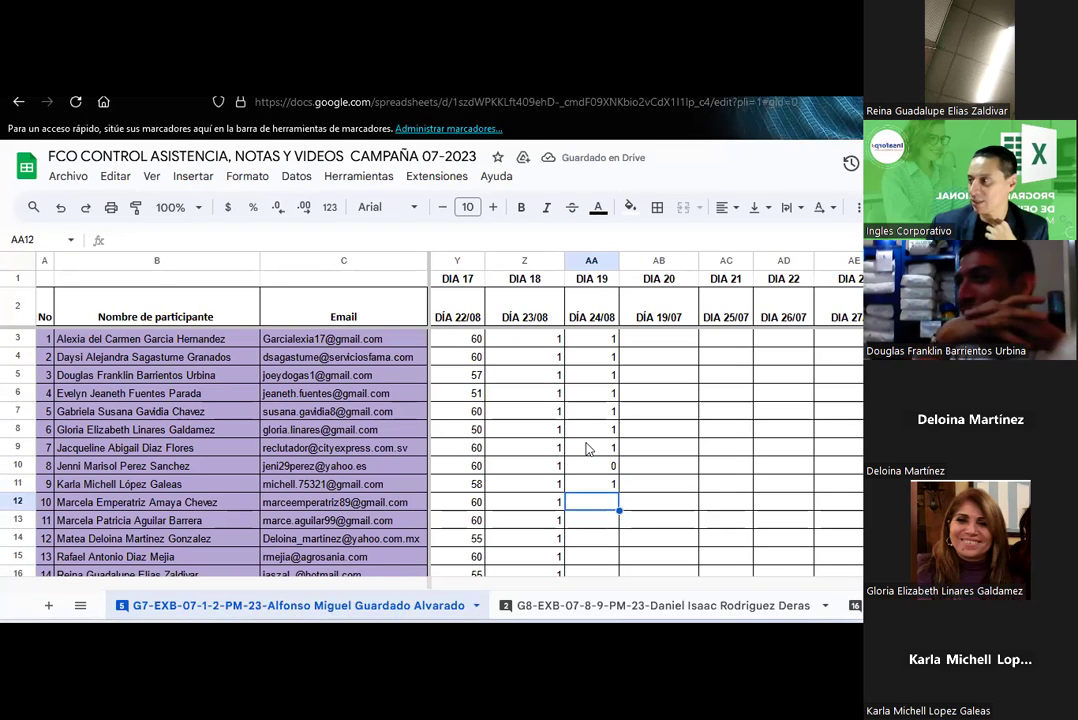
pyautogui.write('1')
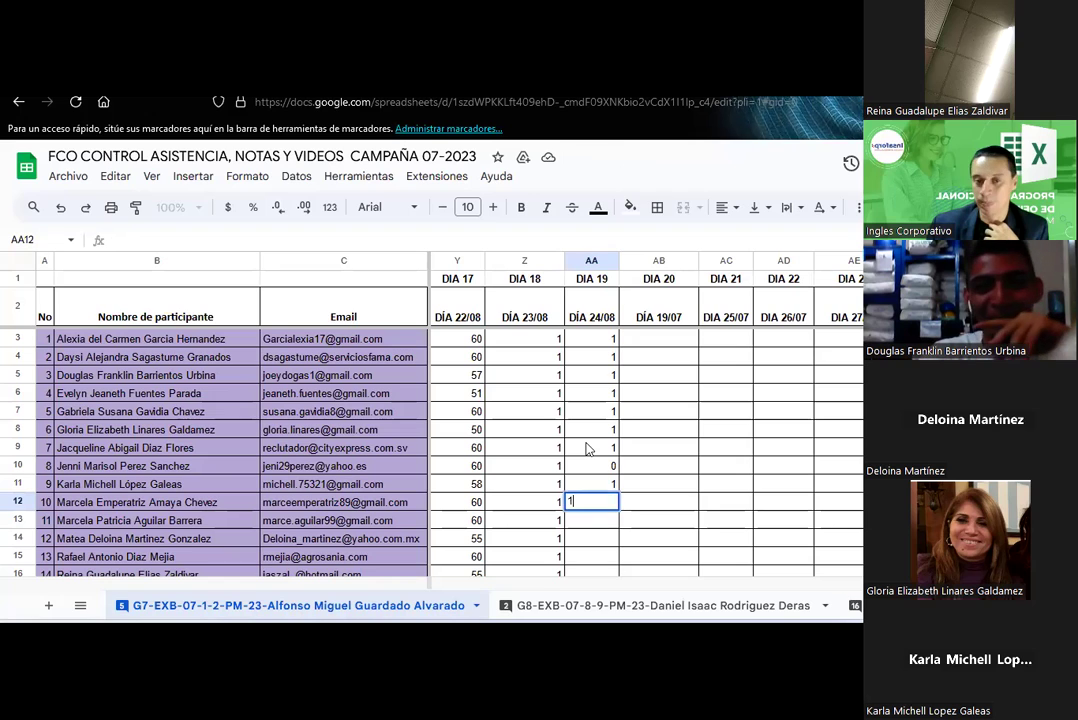
pyautogui.press('Return')
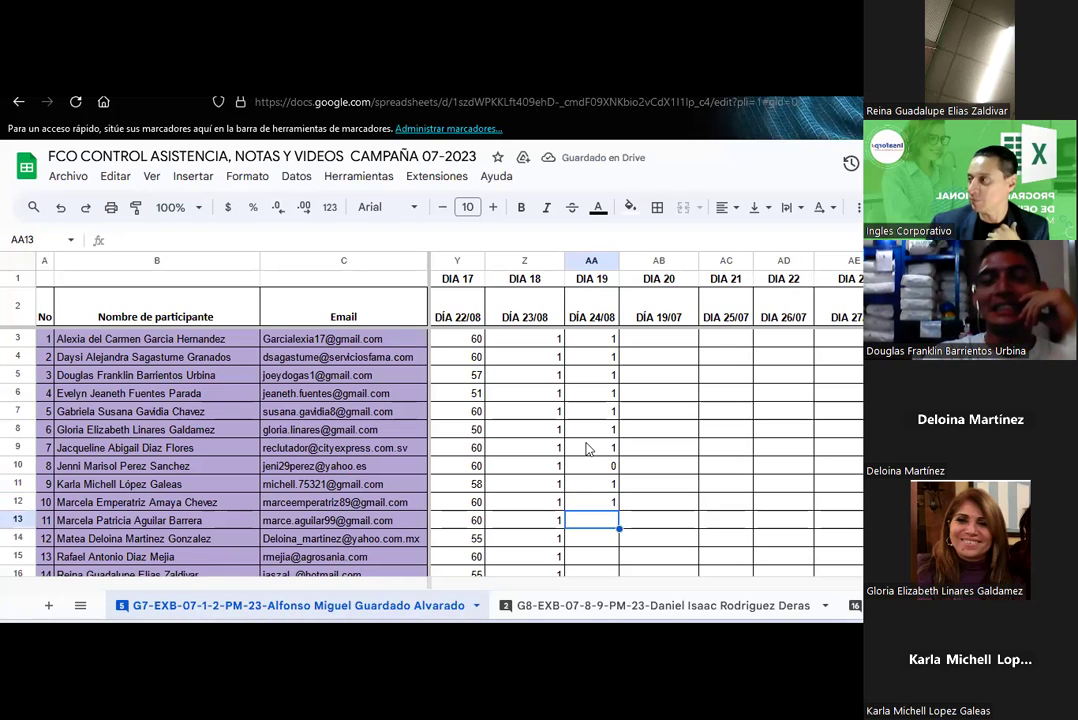
pyautogui.write('1')
pyautogui.press('Return')
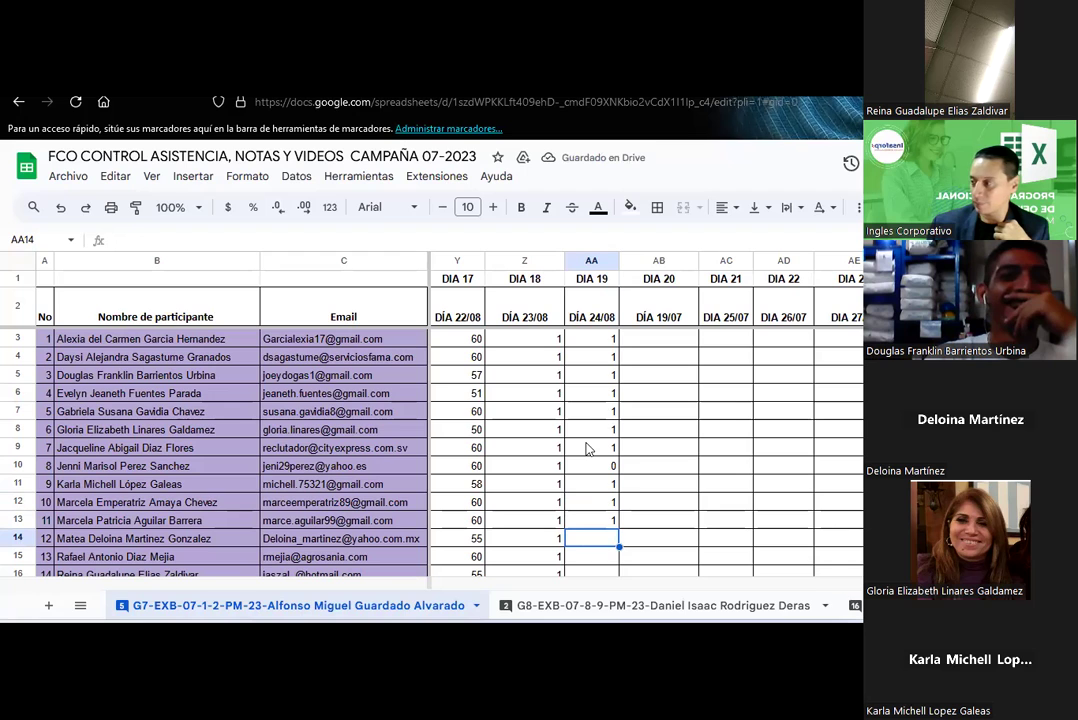
pyautogui.write('1')
pyautogui.press('Return')
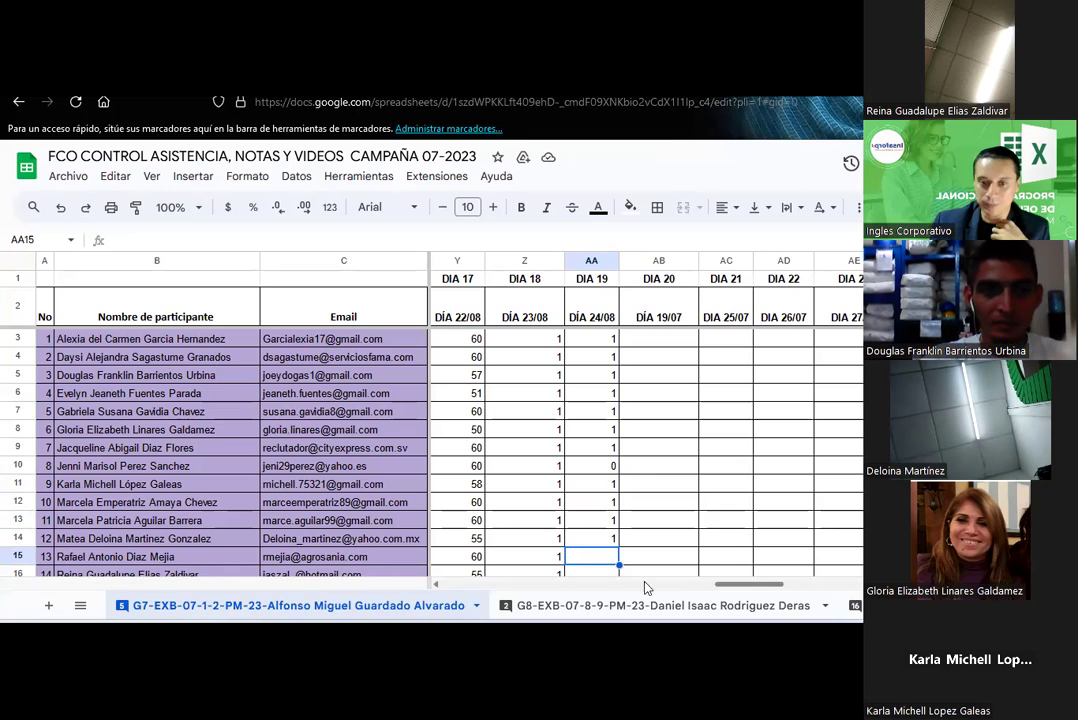
pyautogui.scroll(-4, 611, 551)
# Enter 0 in AA15 and 1 in AA16–AA18, then switch to the Excel workbook
pyautogui.write('0')
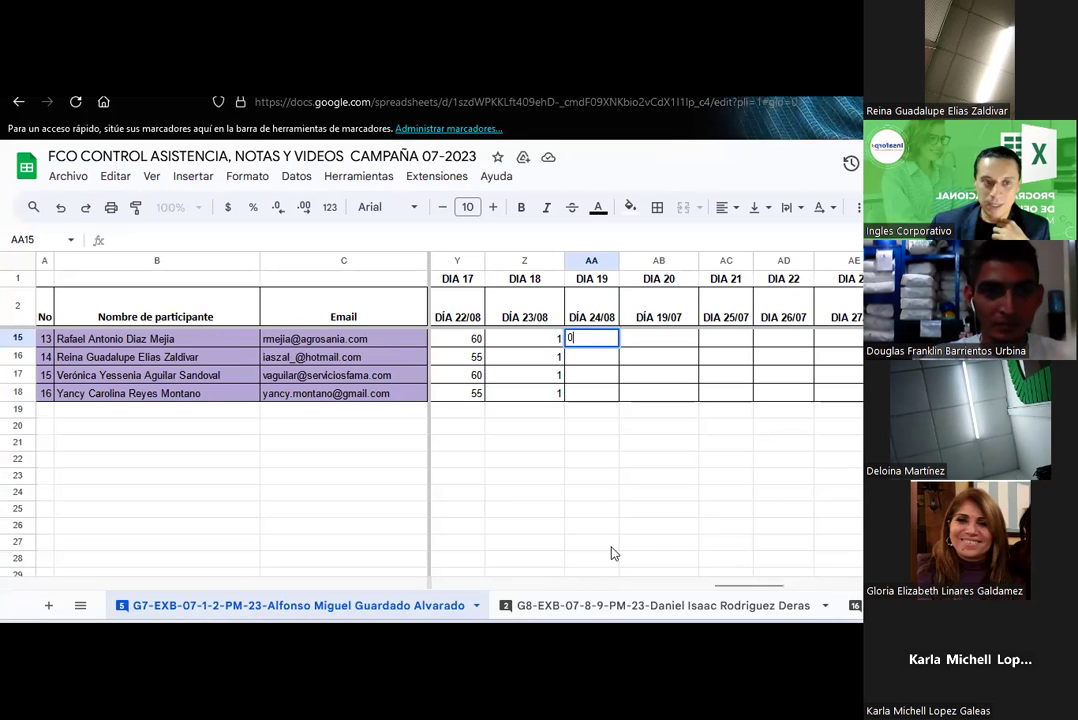
pyautogui.press('Return')
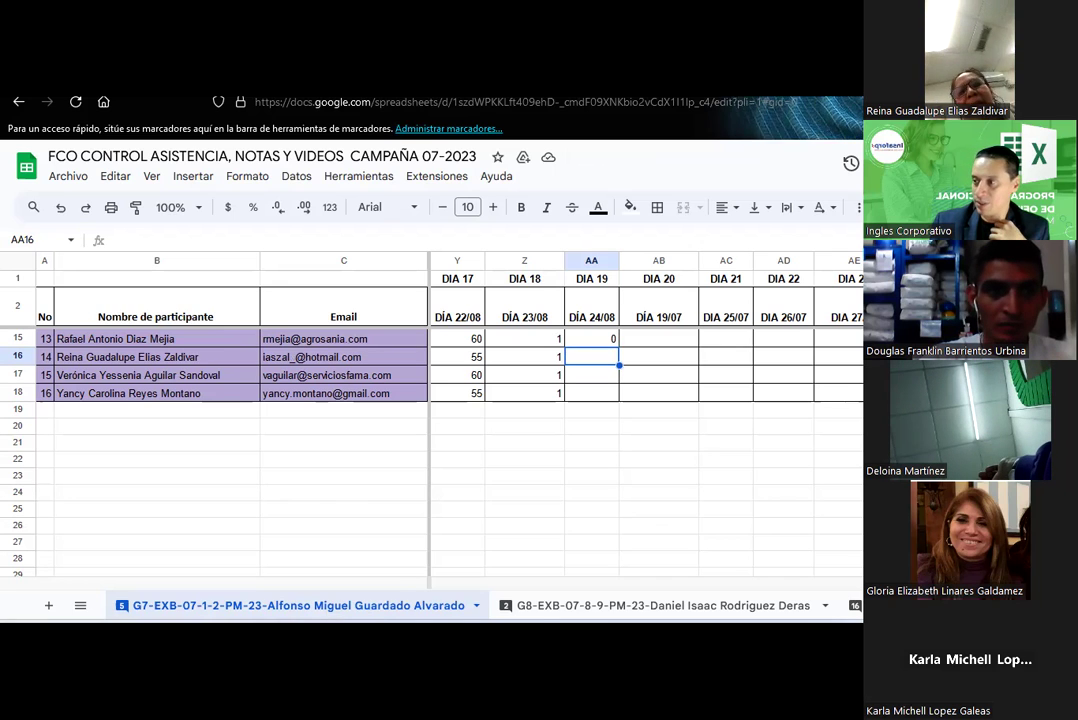
pyautogui.write('1')
pyautogui.press('Return')
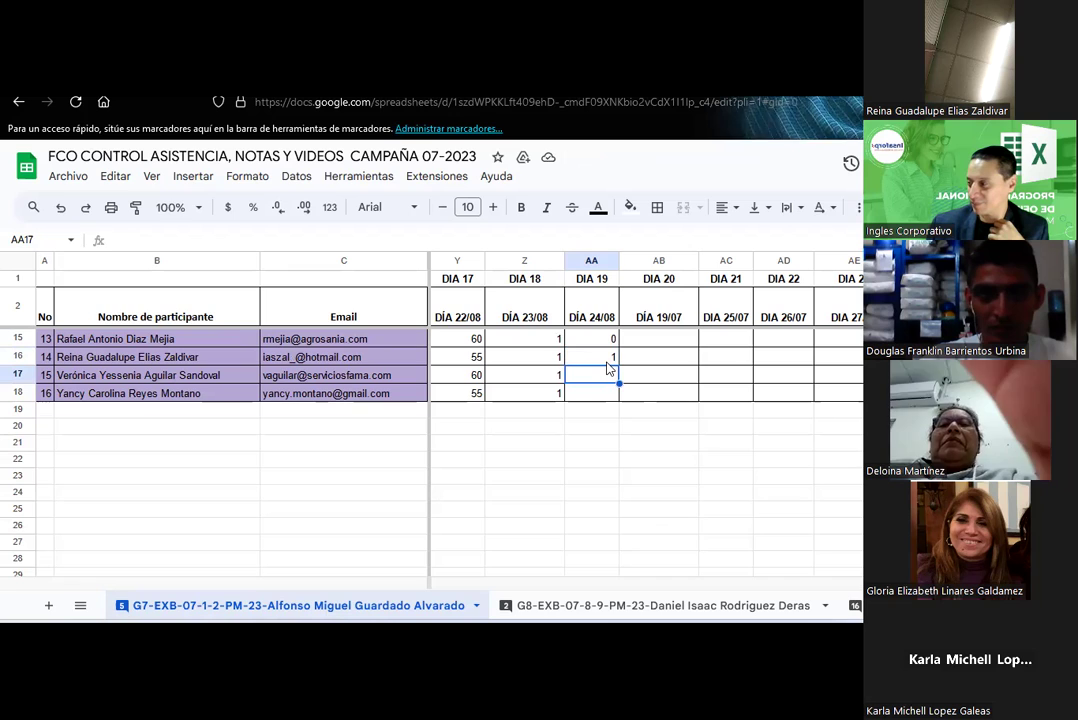
pyautogui.write('1')
pyautogui.press('Return')
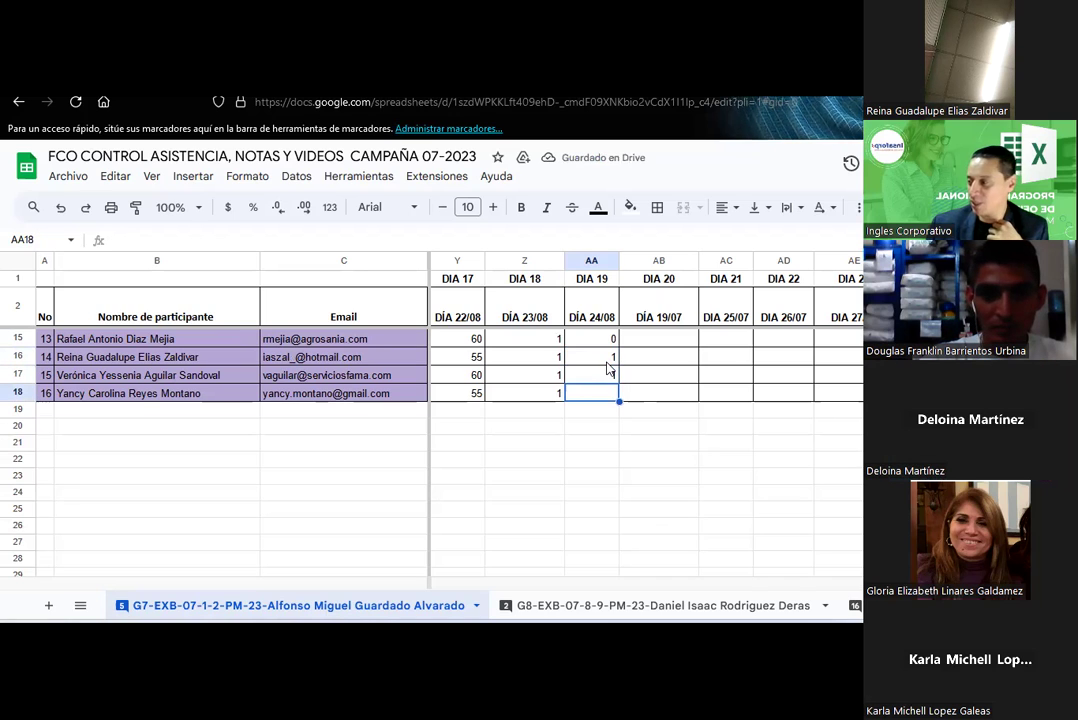
pyautogui.write('1')
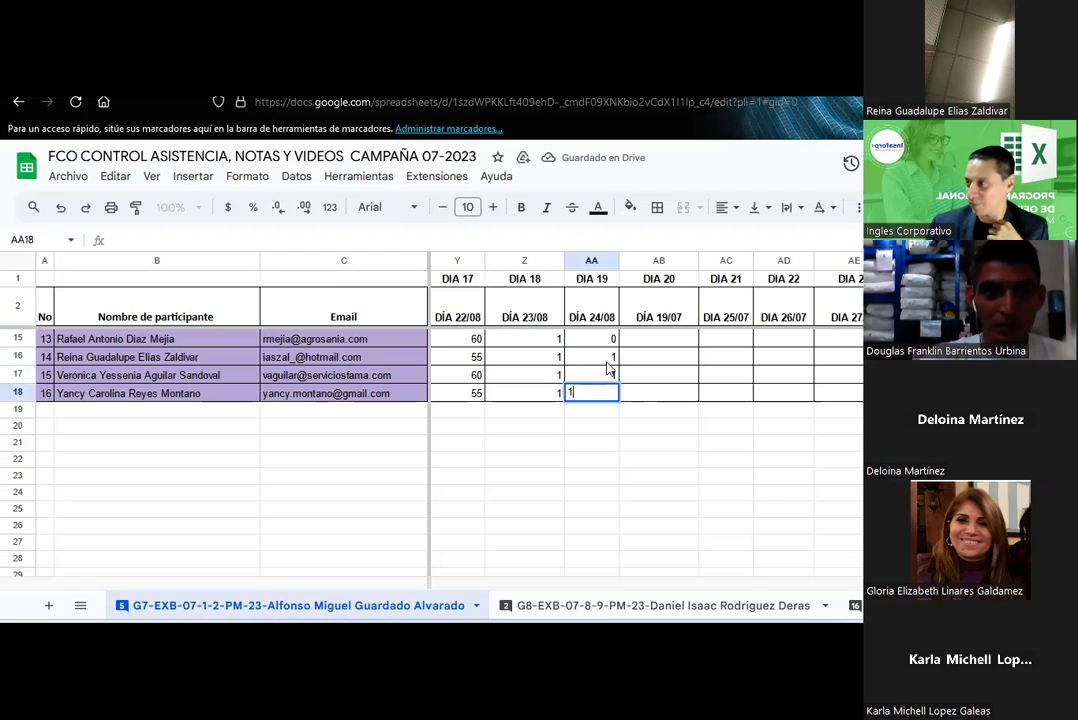
pyautogui.press('Return')
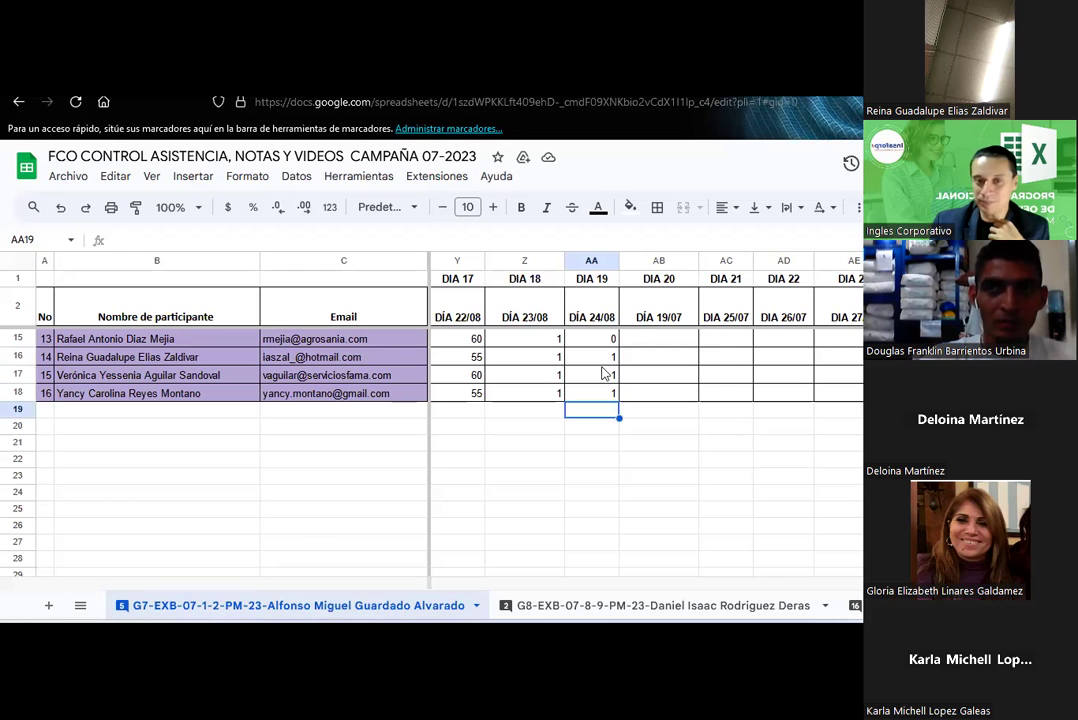
pyautogui.hotkey('alt', 'Tab')
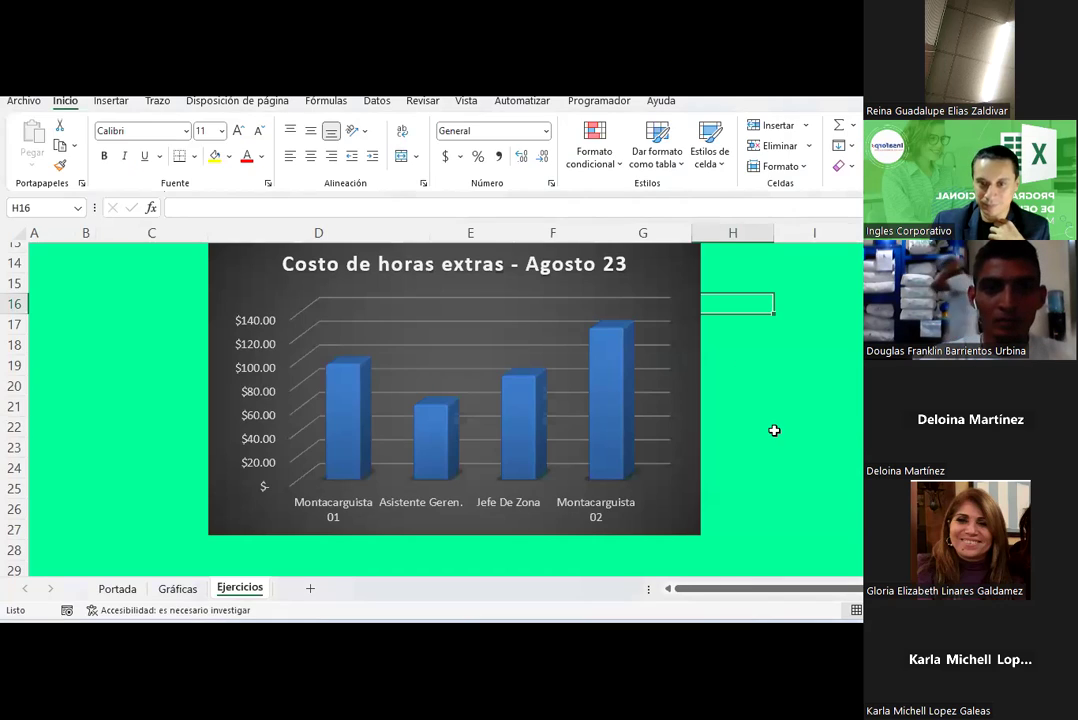
pyautogui.click(775, 428)
pyautogui.scroll(1, 775, 433)
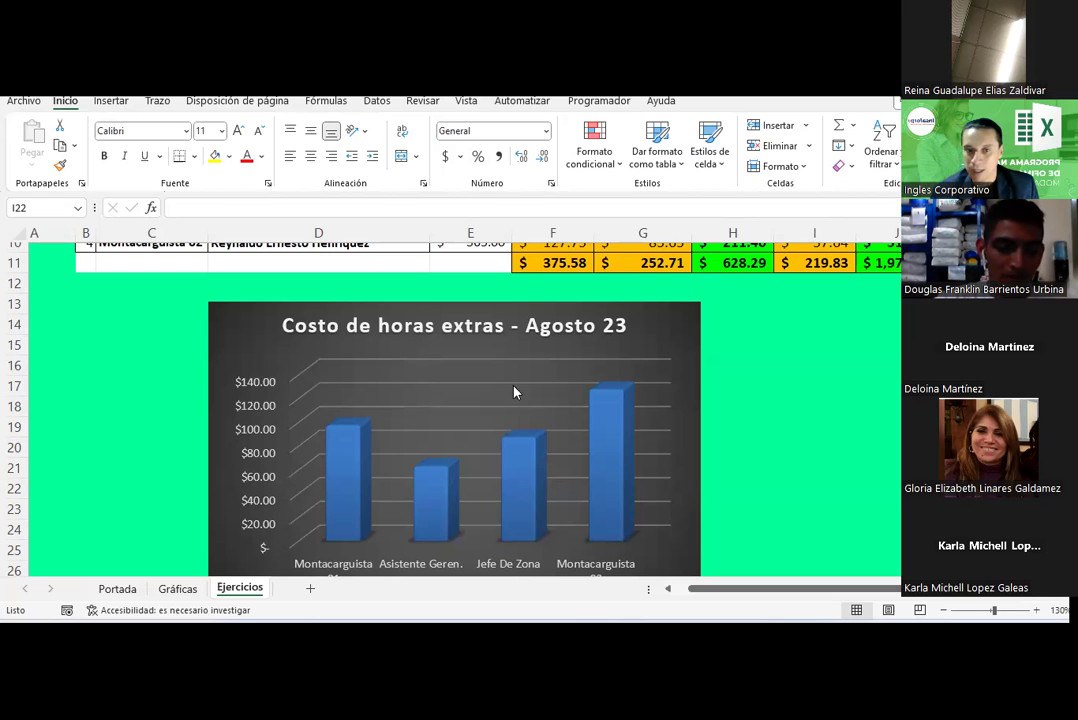
# Look over the overtime data table, then select the Costo de horas extras - Agosto 23 chart
pyautogui.scroll(3, 707, 352)
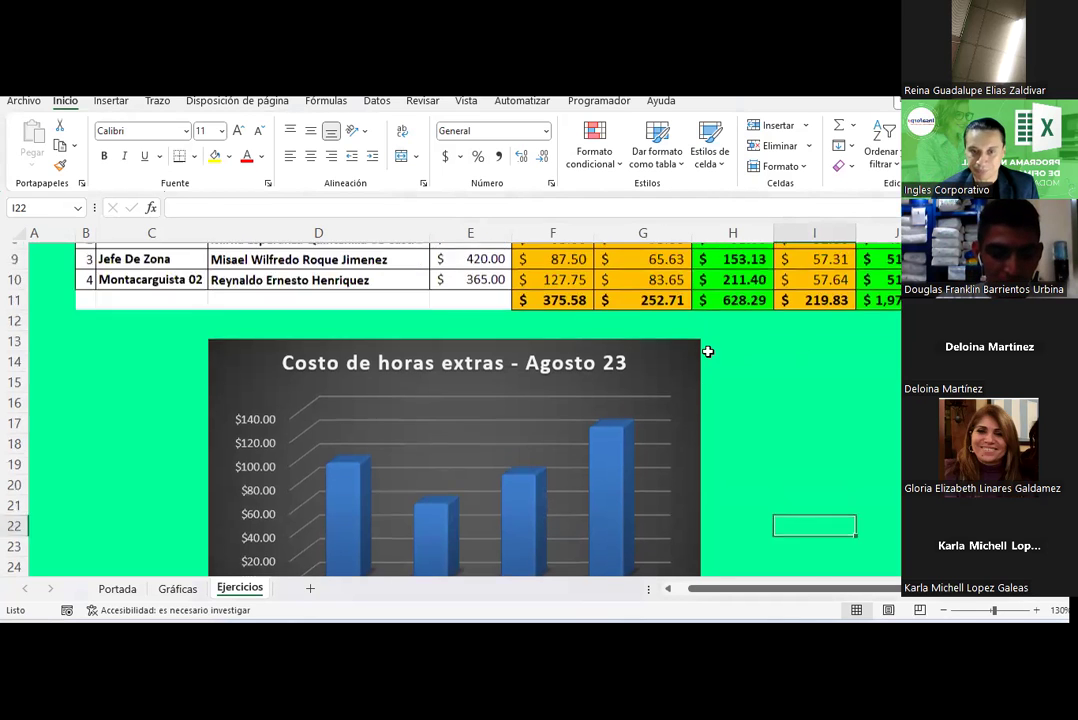
pyautogui.scroll(-2, 707, 352)
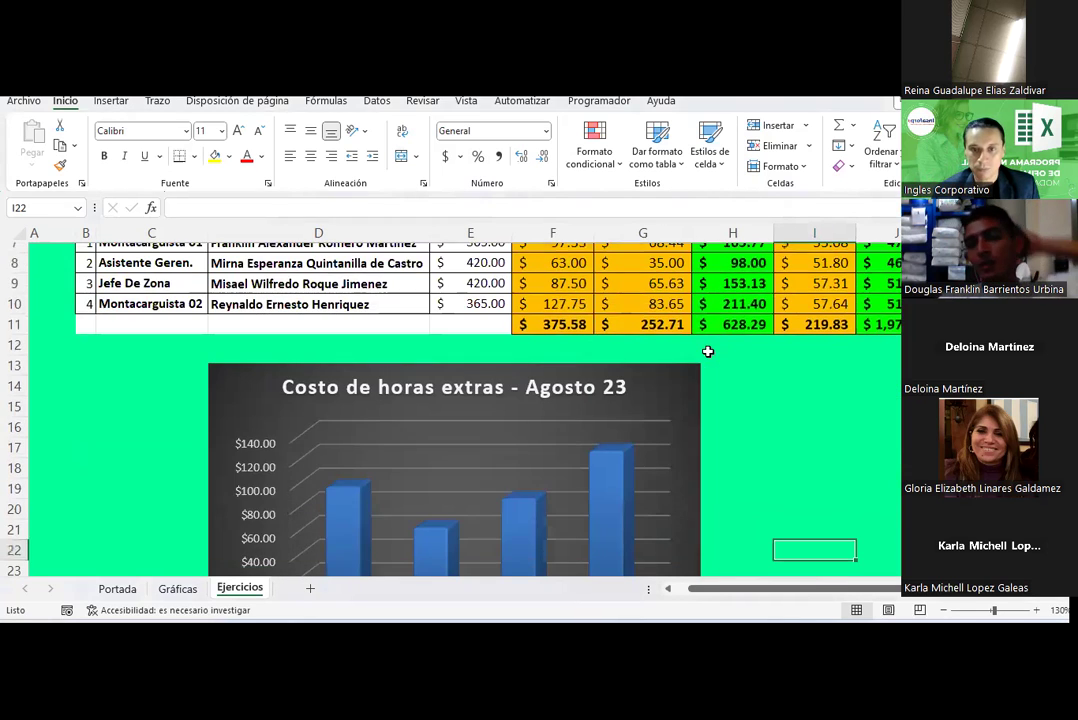
pyautogui.scroll(1, 707, 352)
pyautogui.scroll(1, 707, 352)
pyautogui.scroll(-2, 707, 352)
pyautogui.scroll(2, 707, 352)
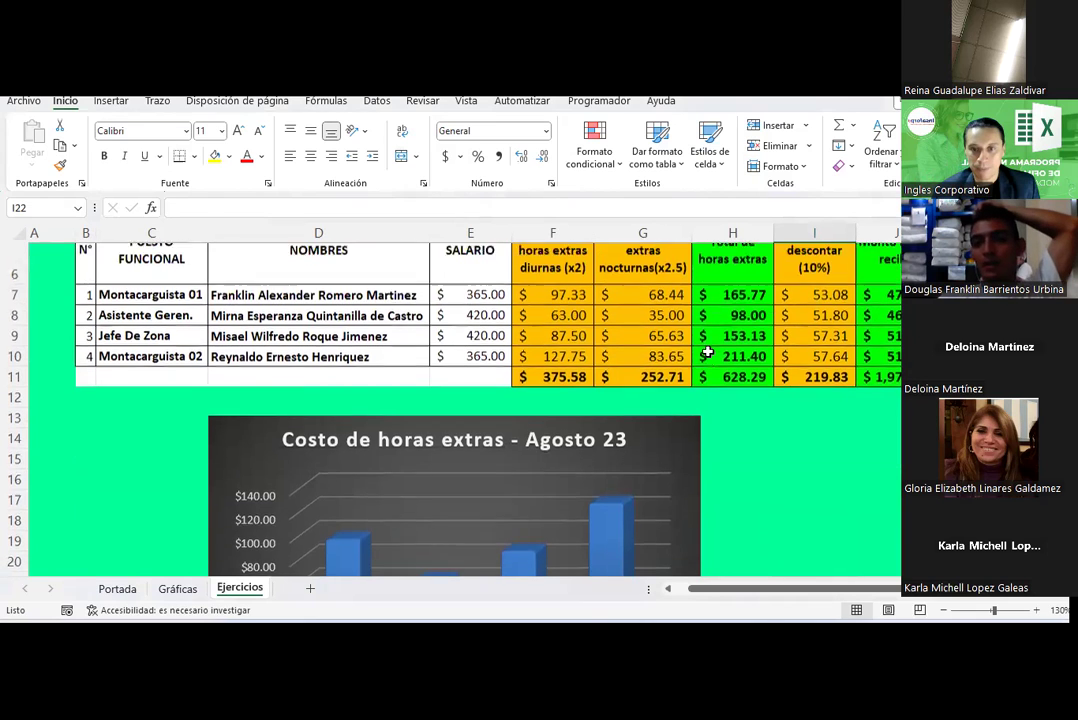
pyautogui.scroll(1, 707, 350)
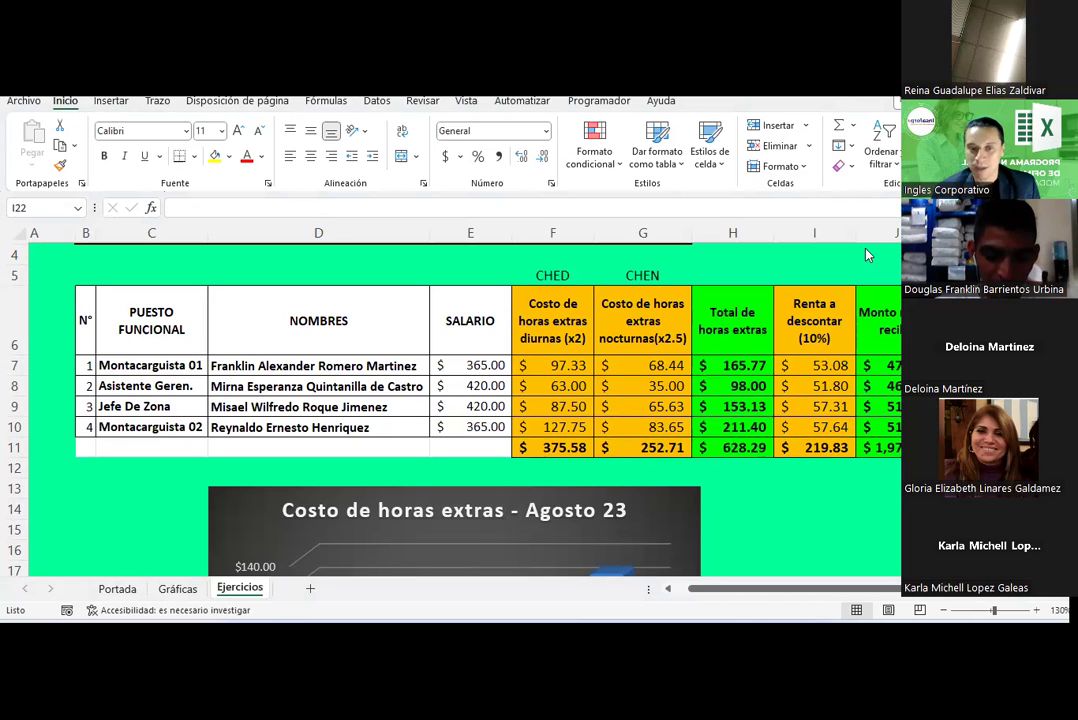
pyautogui.click(830, 488)
pyautogui.scroll(-3, 742, 424)
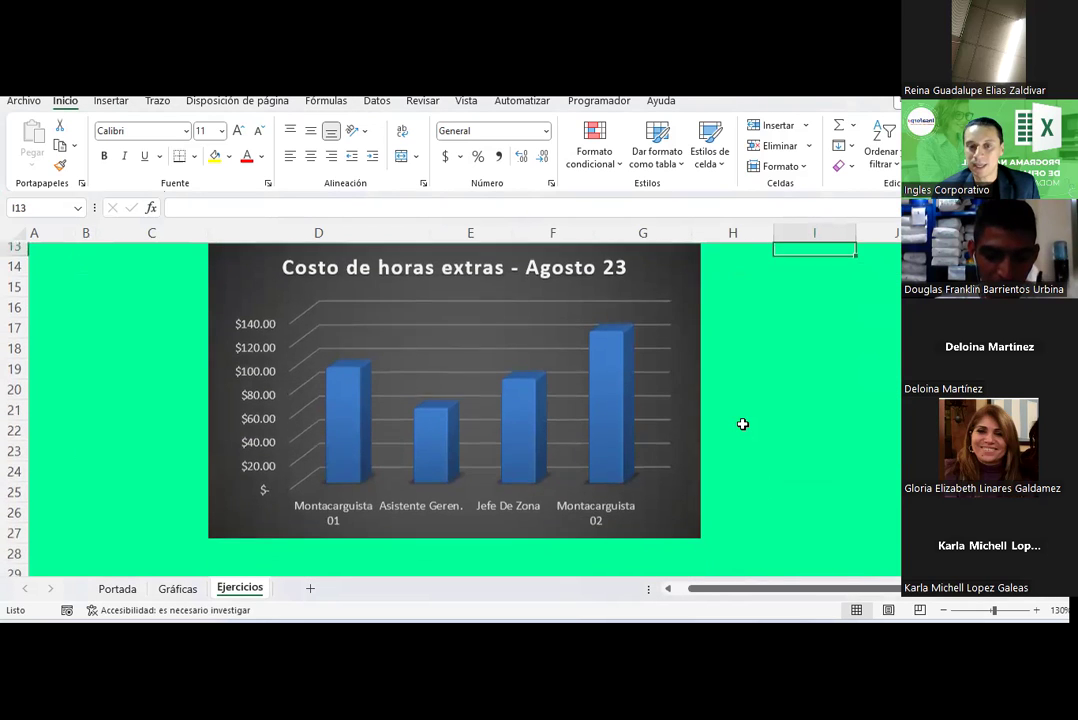
pyautogui.scroll(3, 707, 405)
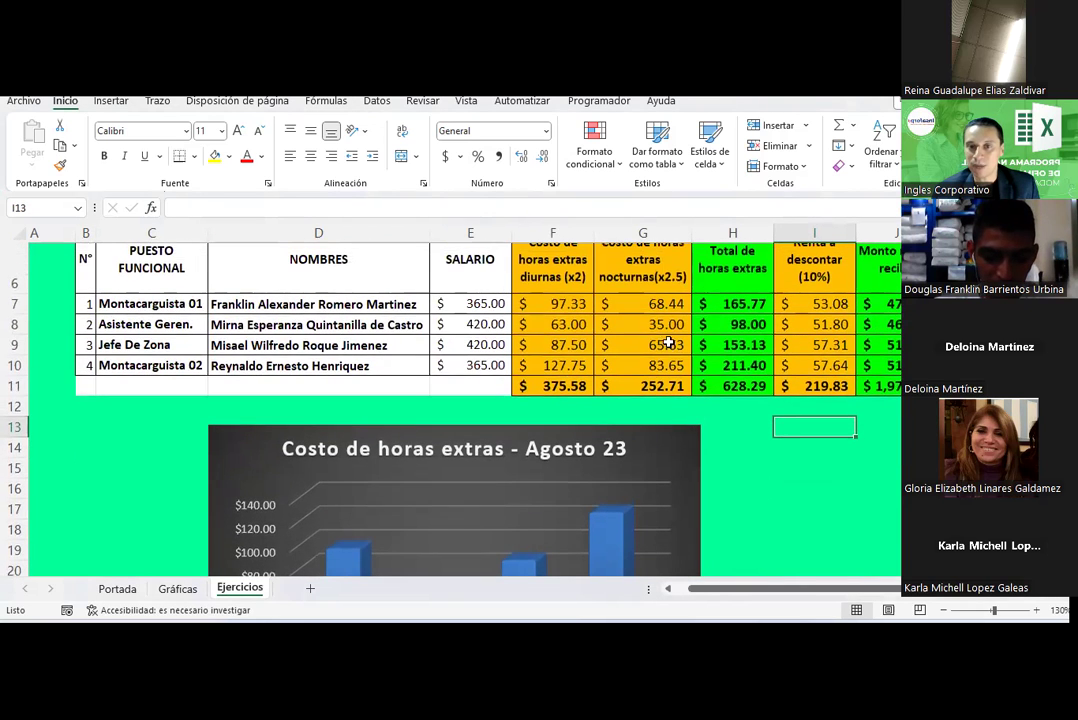
pyautogui.scroll(-1, 648, 302)
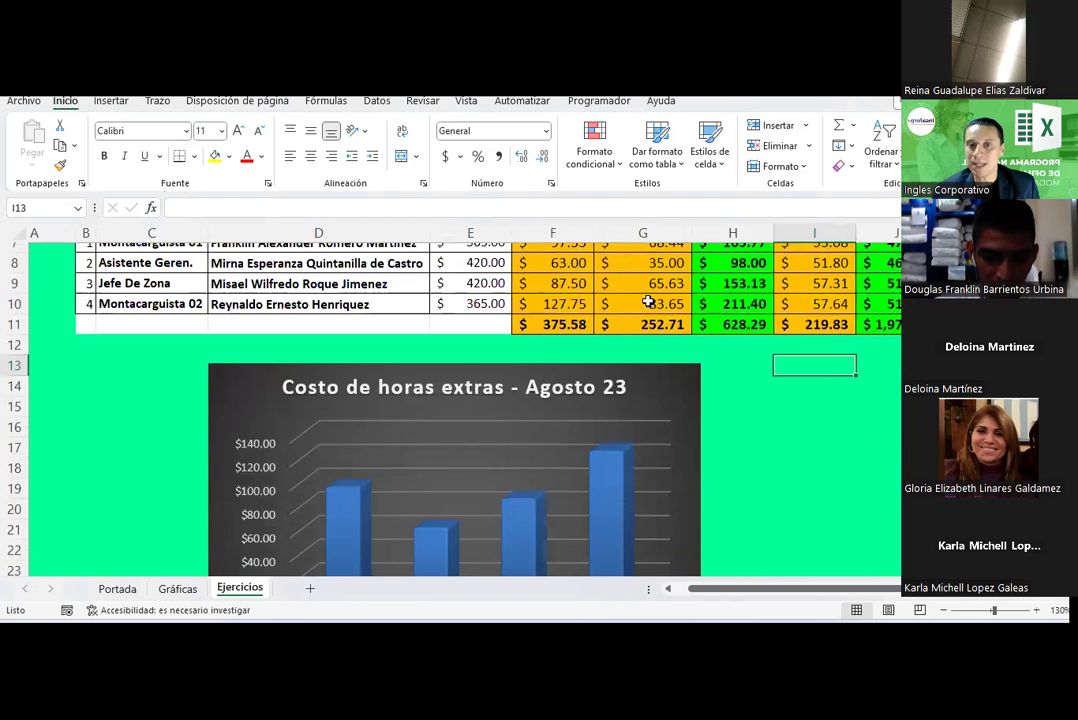
pyautogui.scroll(-1, 648, 302)
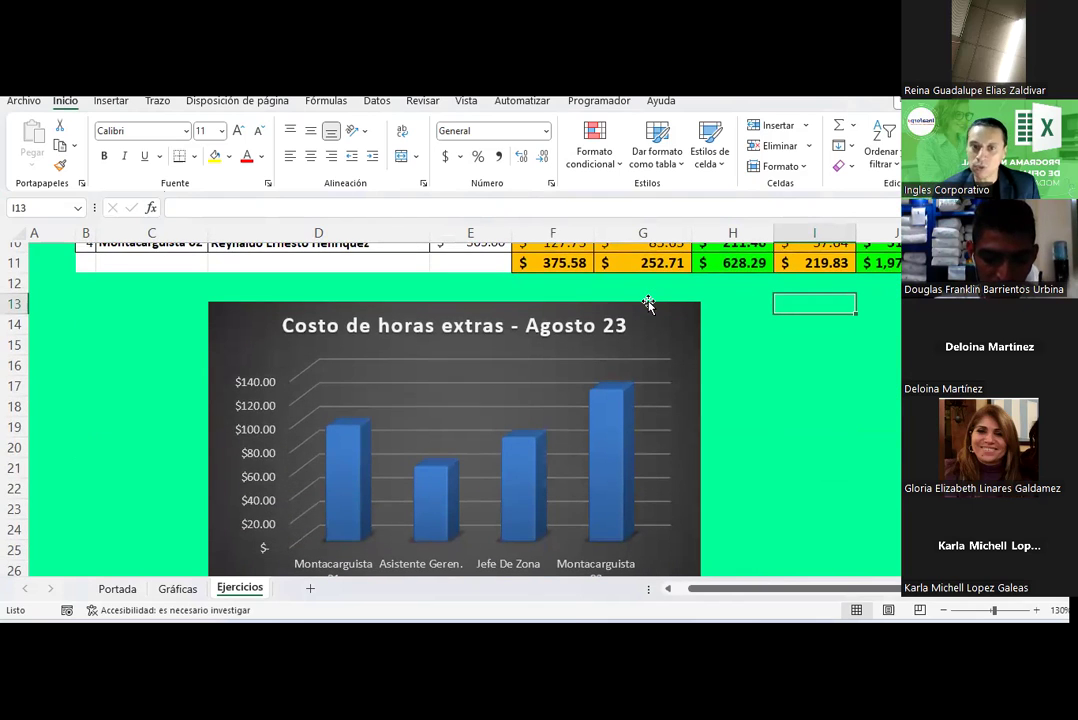
pyautogui.scroll(-1, 643, 370)
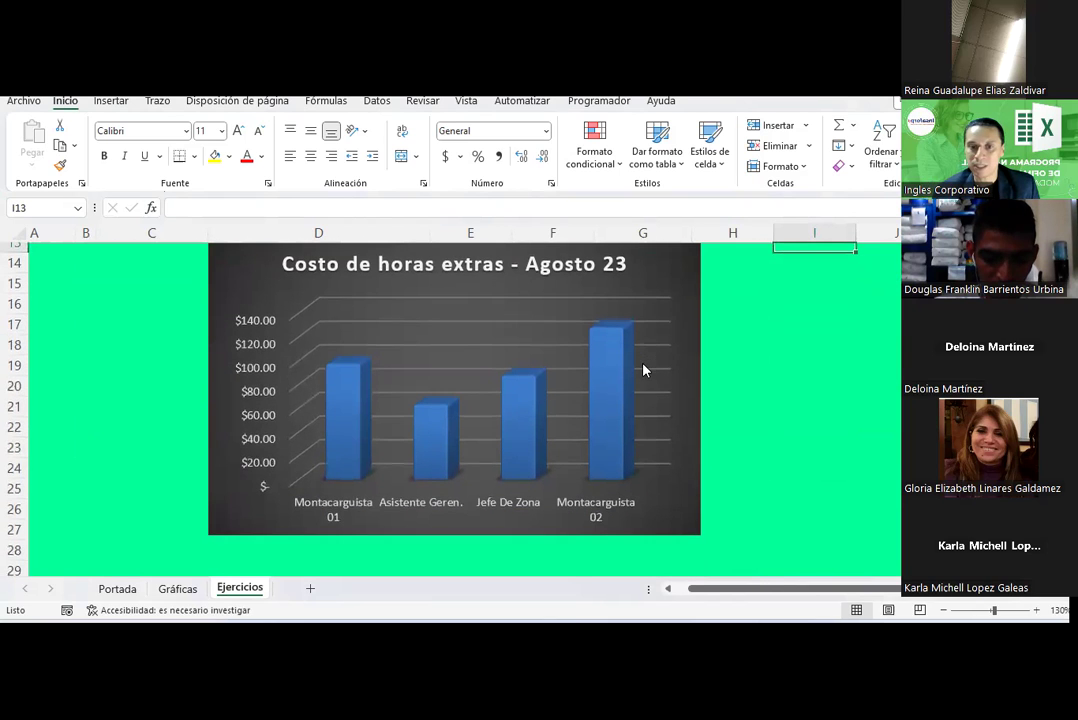
pyautogui.click(676, 281)
pyautogui.scroll(1, 676, 281)
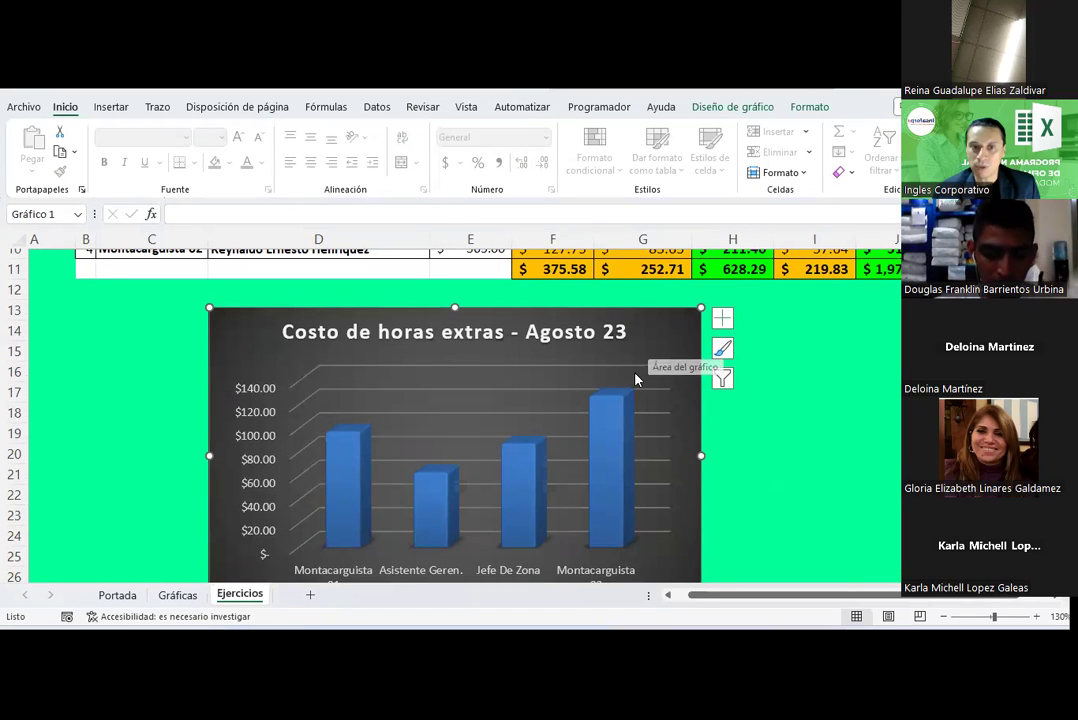
# In Select Data, add a series named from G5 (CHEN) with values G7:G10
pyautogui.click(708, 110)
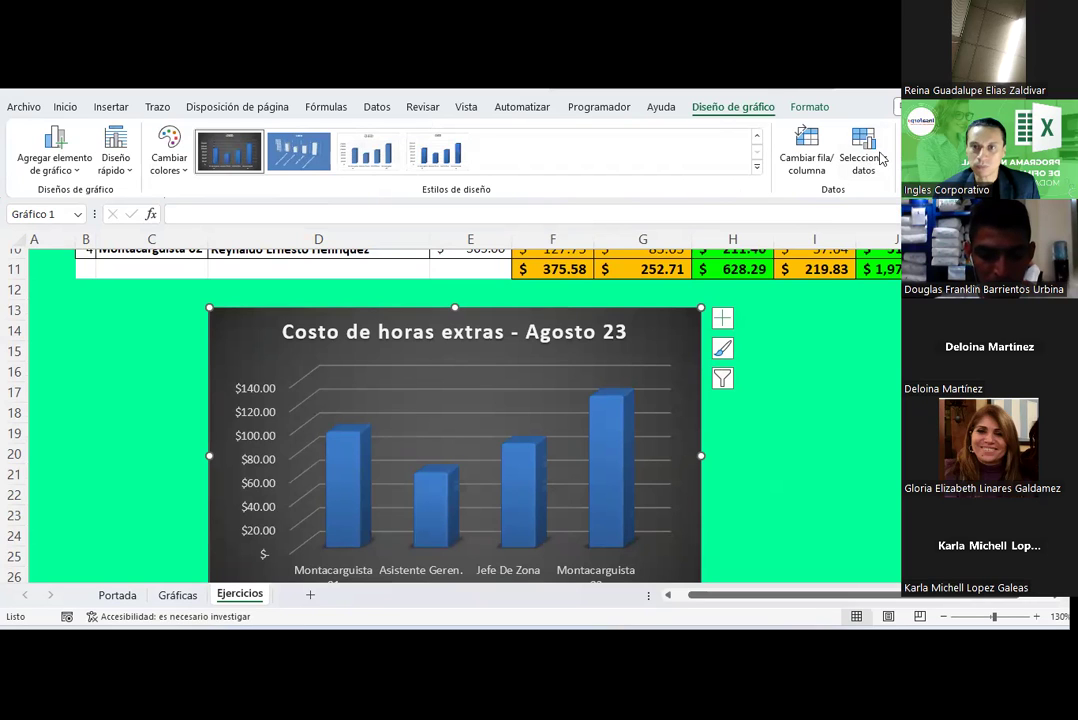
pyautogui.click(863, 150)
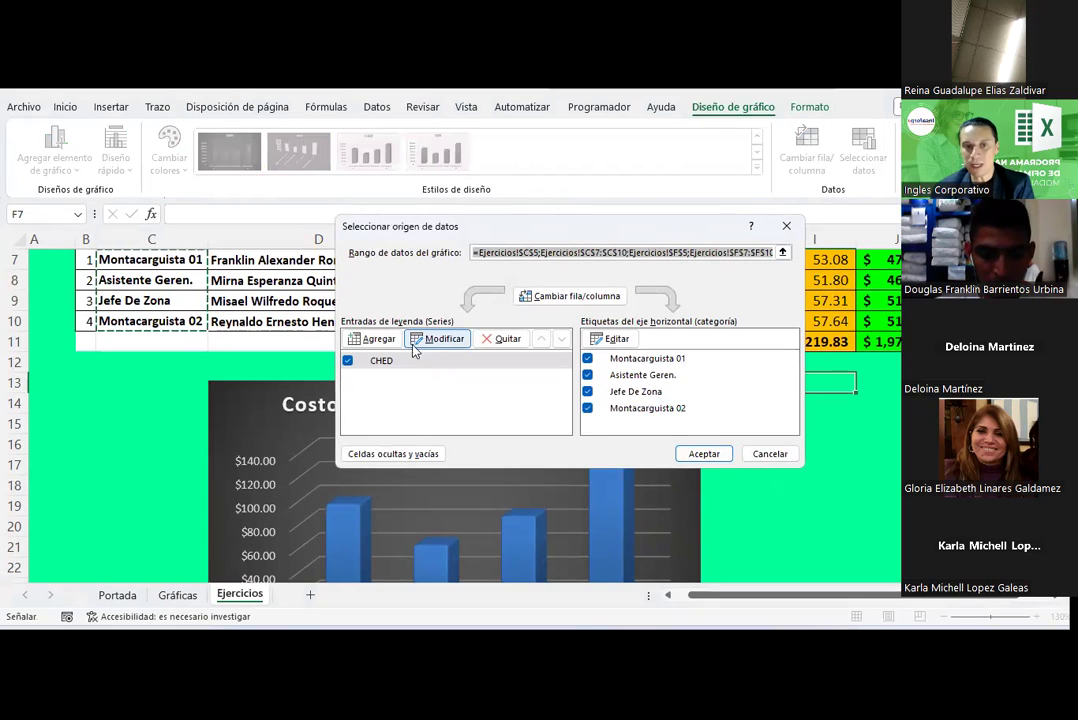
pyautogui.click(373, 339)
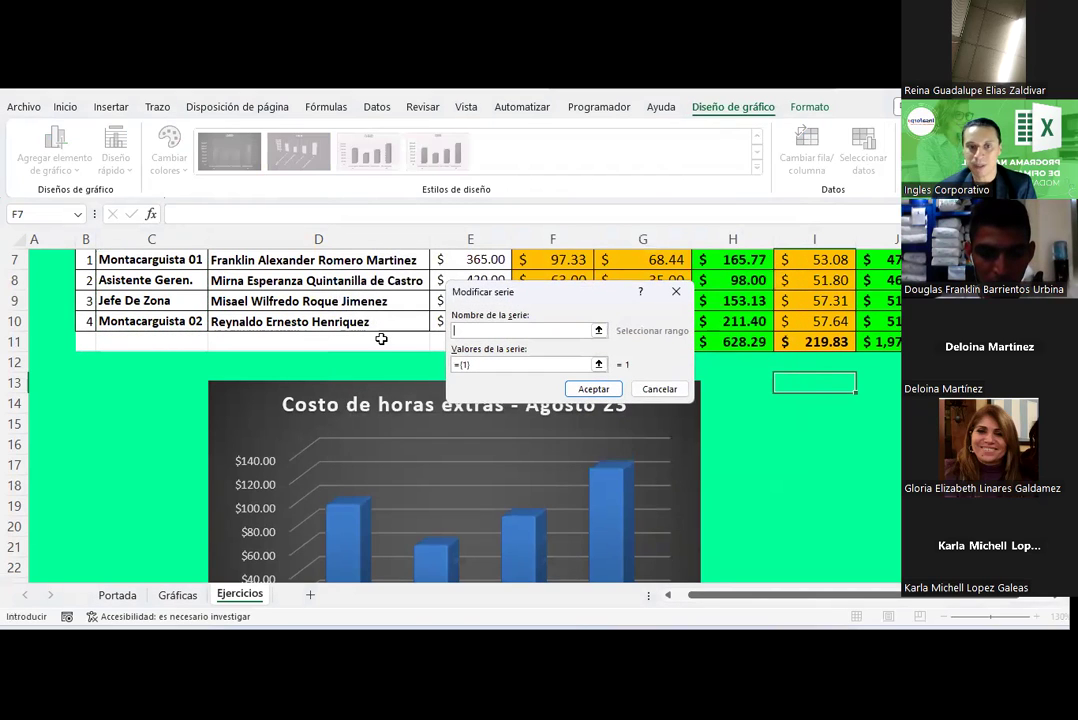
pyautogui.scroll(-2, 376, 399)
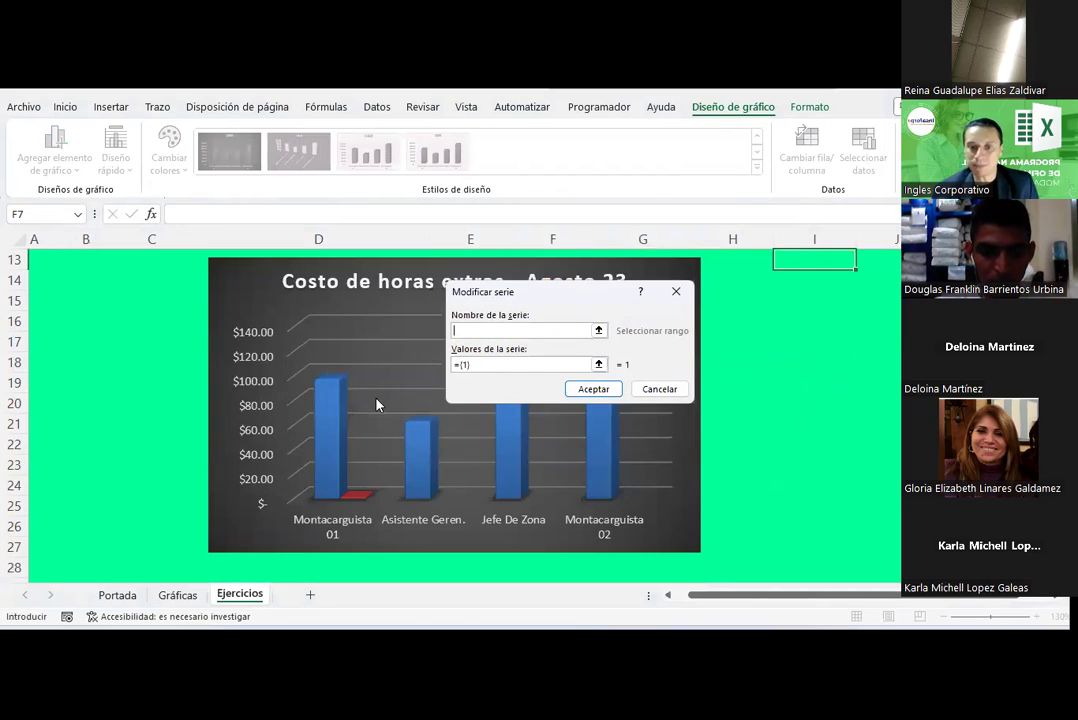
pyautogui.scroll(1, 376, 400)
pyautogui.scroll(1, 376, 401)
pyautogui.scroll(1, 376, 402)
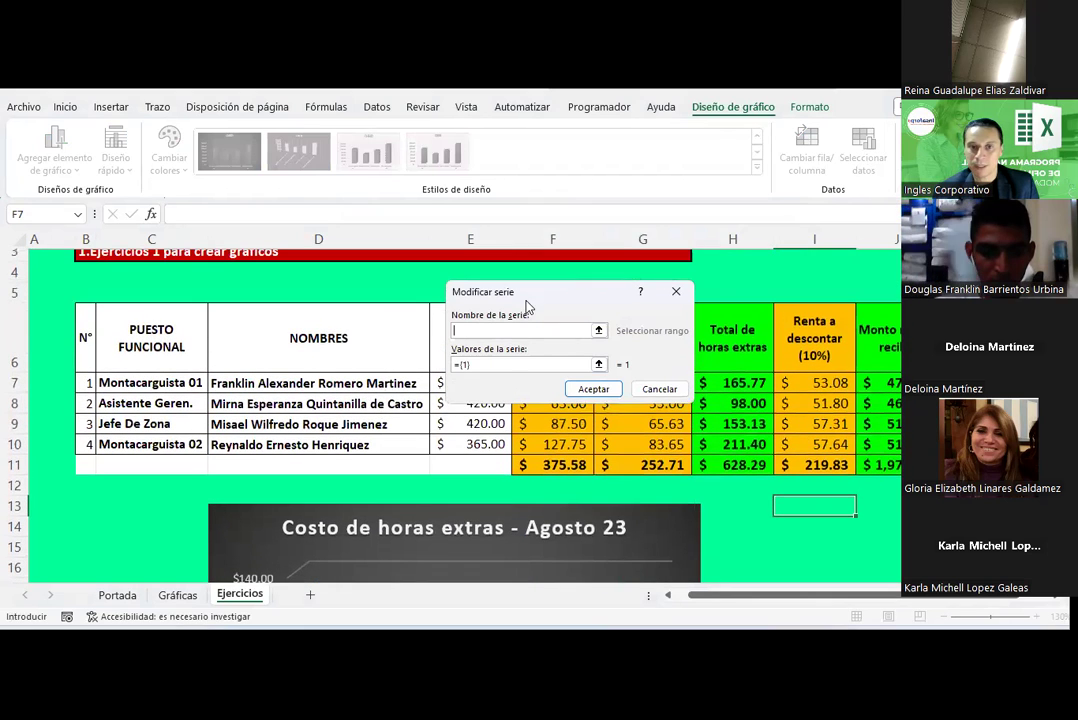
pyautogui.moveTo(544, 292); pyautogui.dragTo(776, 339)
pyautogui.click(638, 293)
pyautogui.click(729, 411)
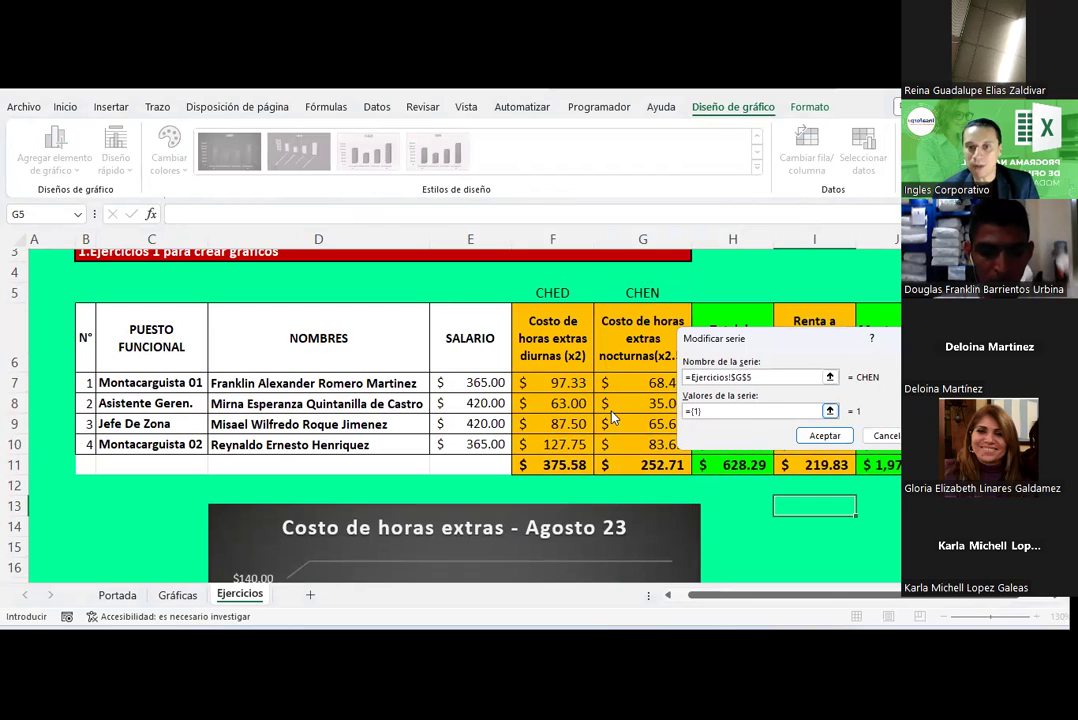
pyautogui.press('BackSpace')
pyautogui.press('BackSpace')
pyautogui.press('BackSpace')
pyautogui.press('BackSpace')
pyautogui.moveTo(621, 383); pyautogui.dragTo(627, 442)
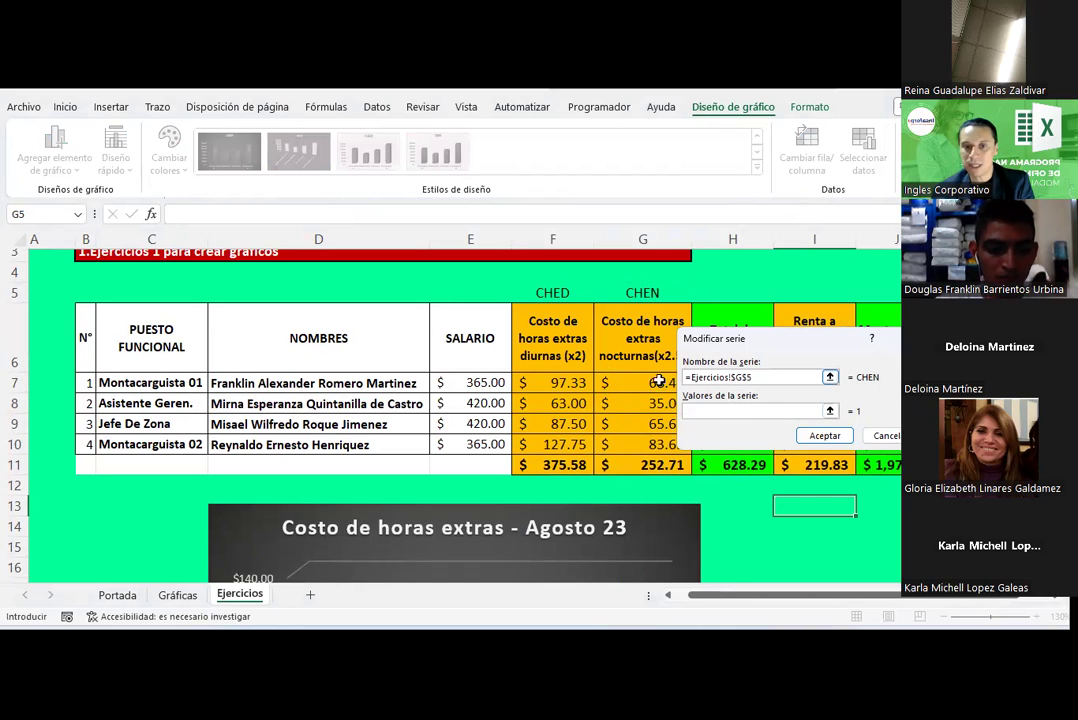
pyautogui.click(821, 437)
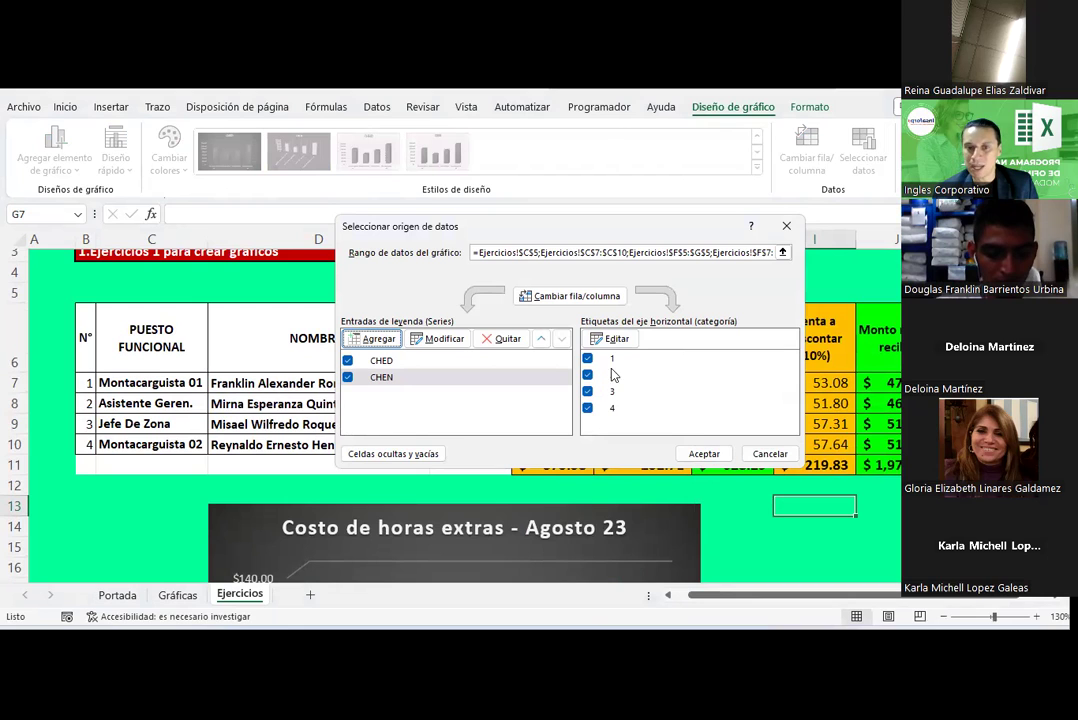
# Apply the data changes so red CHEN columns appear beside blue CHED for each position
pyautogui.click(702, 453)
pyautogui.scroll(-4, 645, 445)
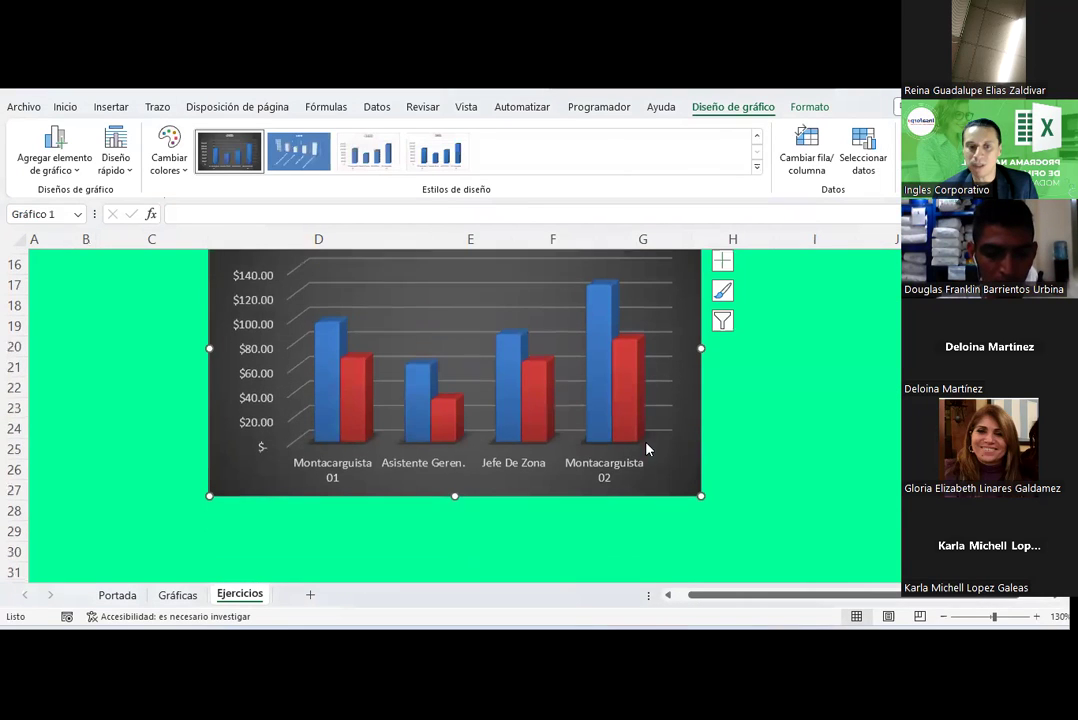
pyautogui.scroll(2, 617, 475)
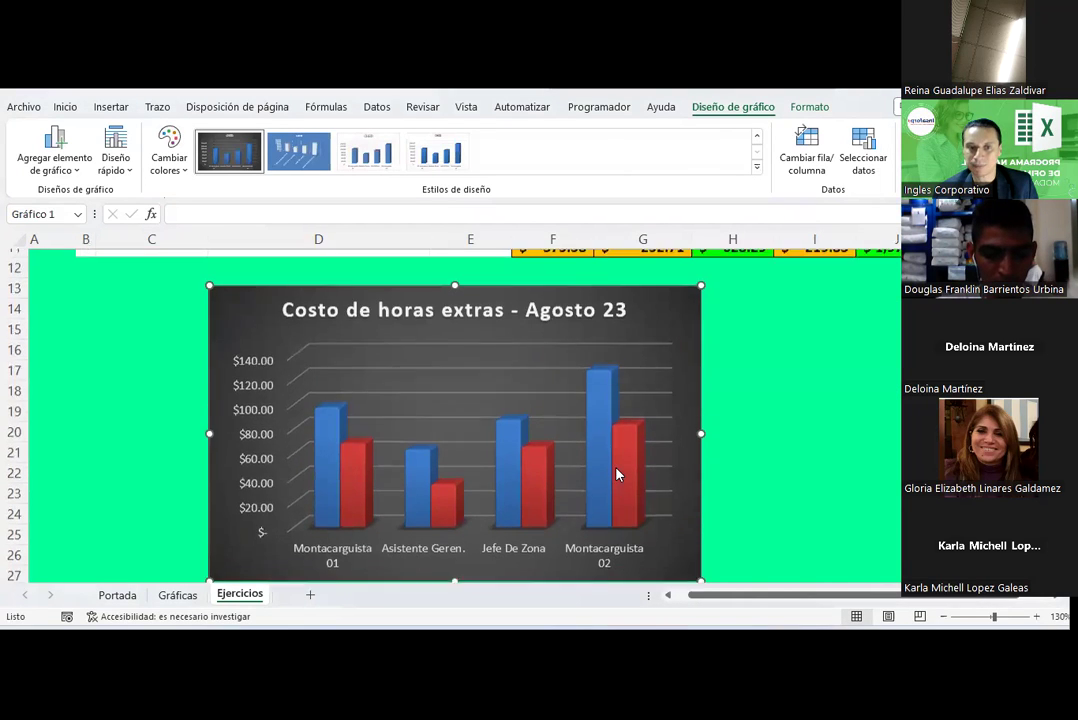
pyautogui.scroll(-1, 617, 475)
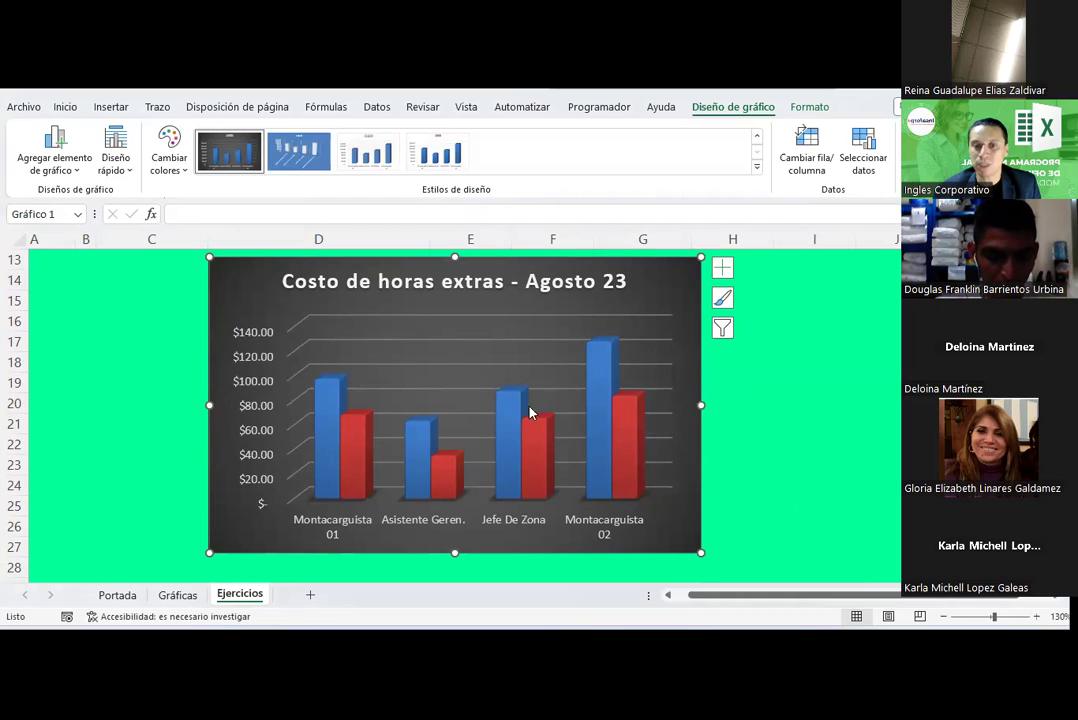
pyautogui.moveTo(595, 360)
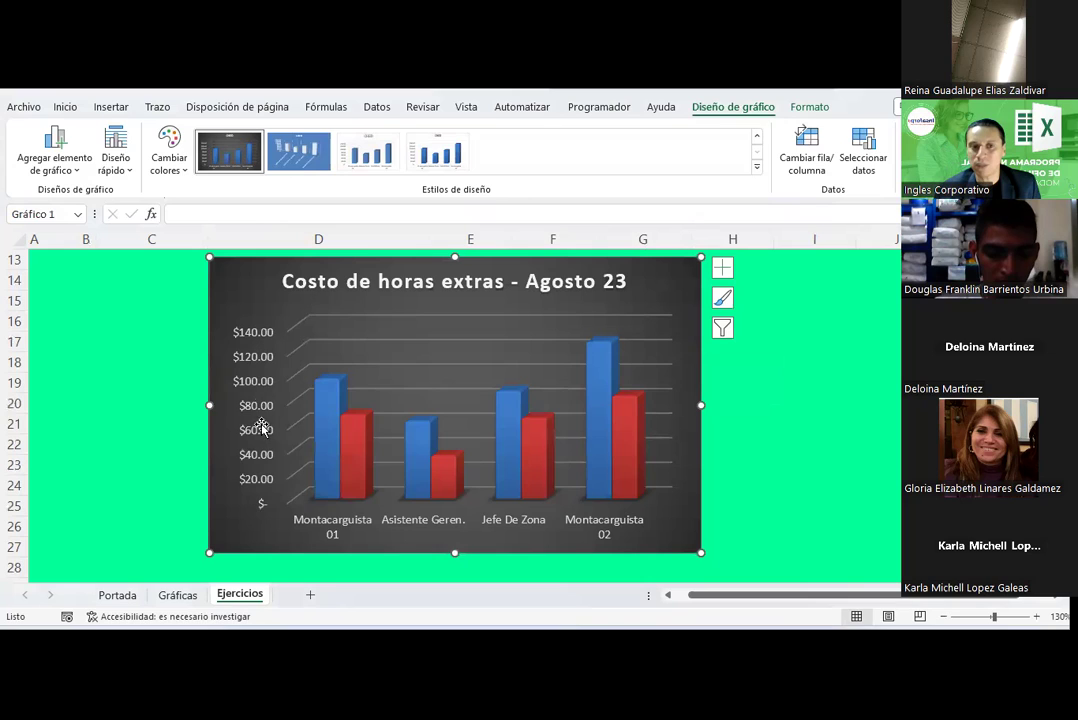
pyautogui.moveTo(329, 479)
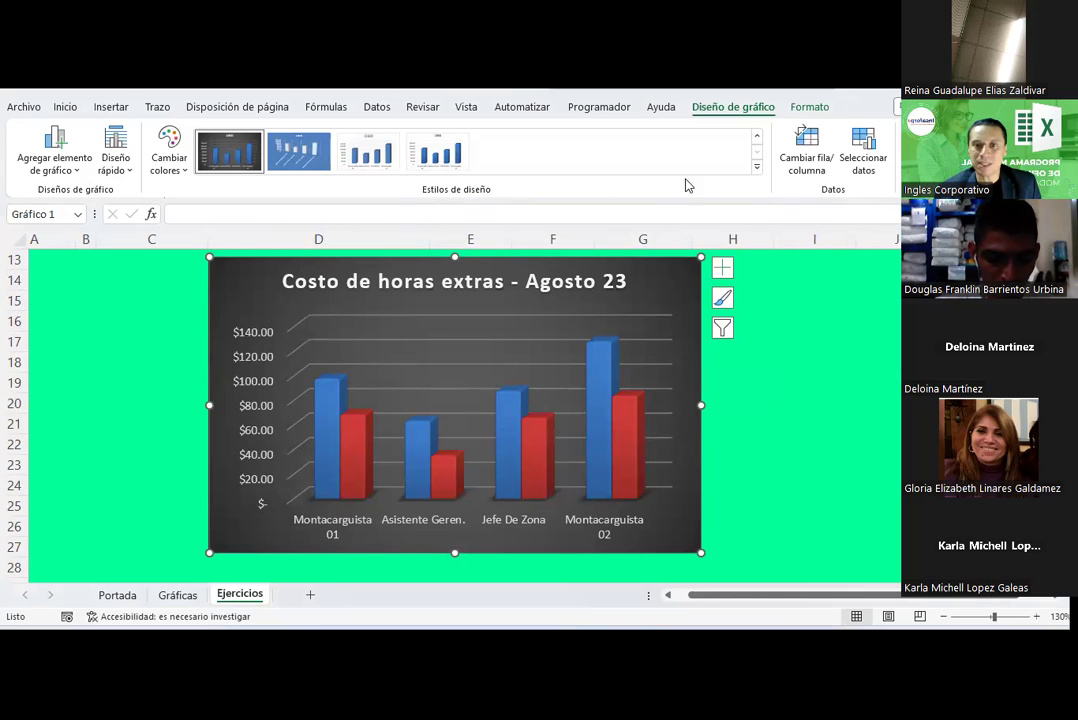
# Apply chart Style 3 from the Chart Styles gallery to the overtime chart
pyautogui.click(756, 167)
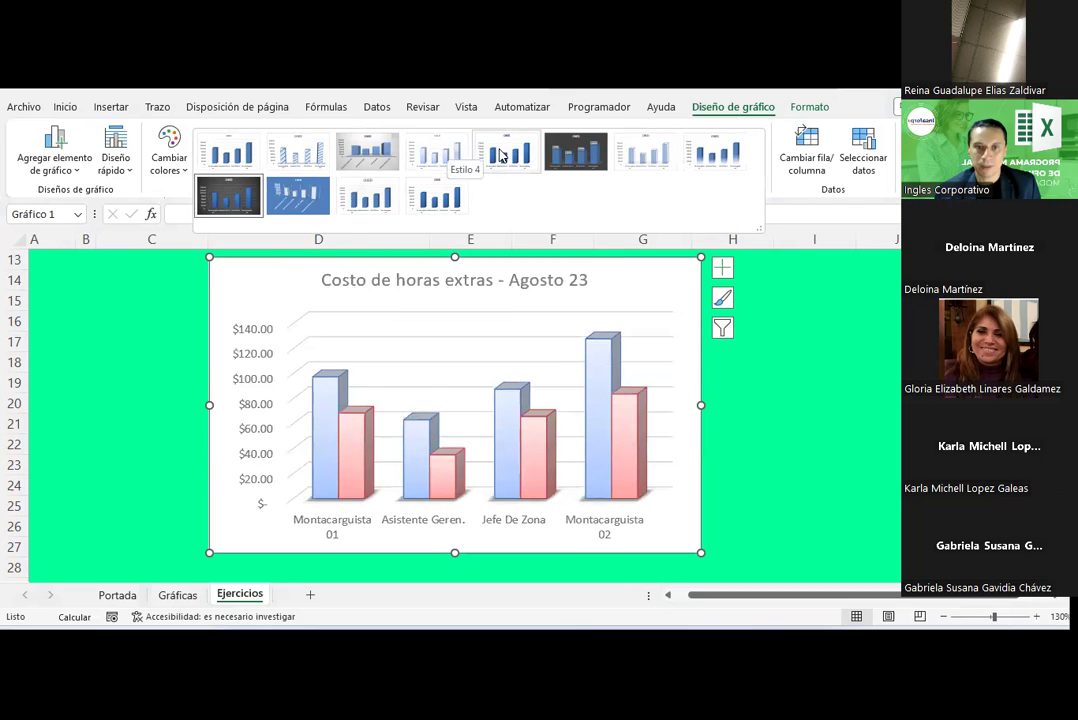
pyautogui.click(370, 160)
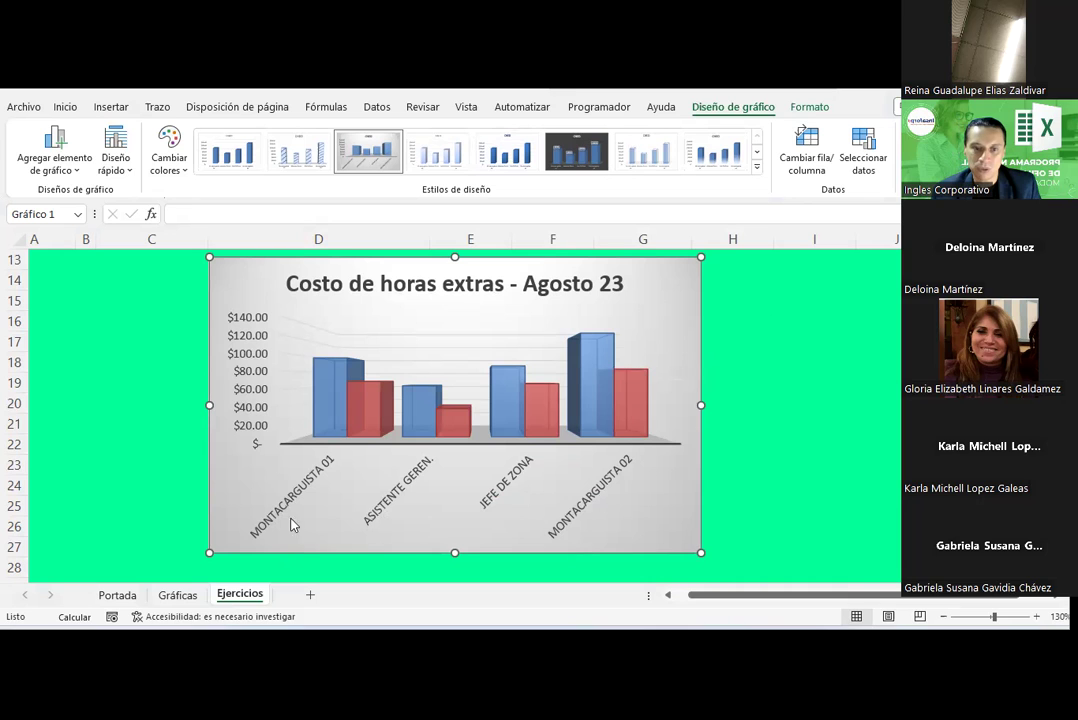
pyautogui.scroll(4, 159, 481)
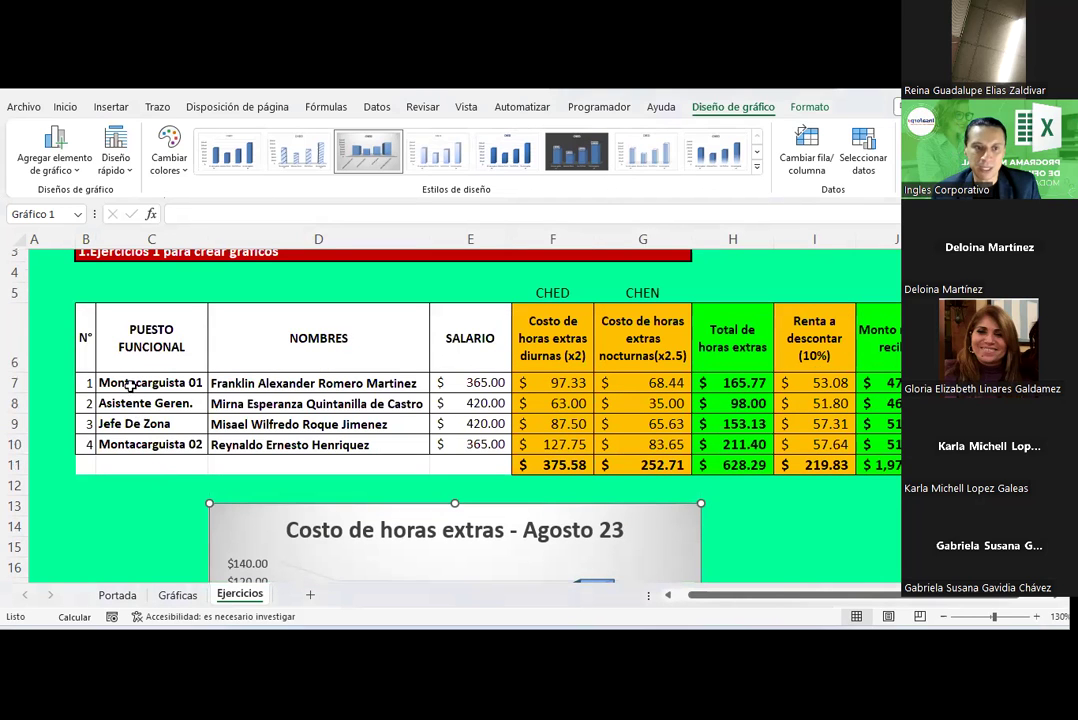
# Abbreviate C7, C8 and C10 to Mont. 01, Asist. Geren. and Mont. 02
pyautogui.click(130, 384)
pyautogui.moveTo(123, 383); pyautogui.dragTo(184, 383)
pyautogui.write('.')
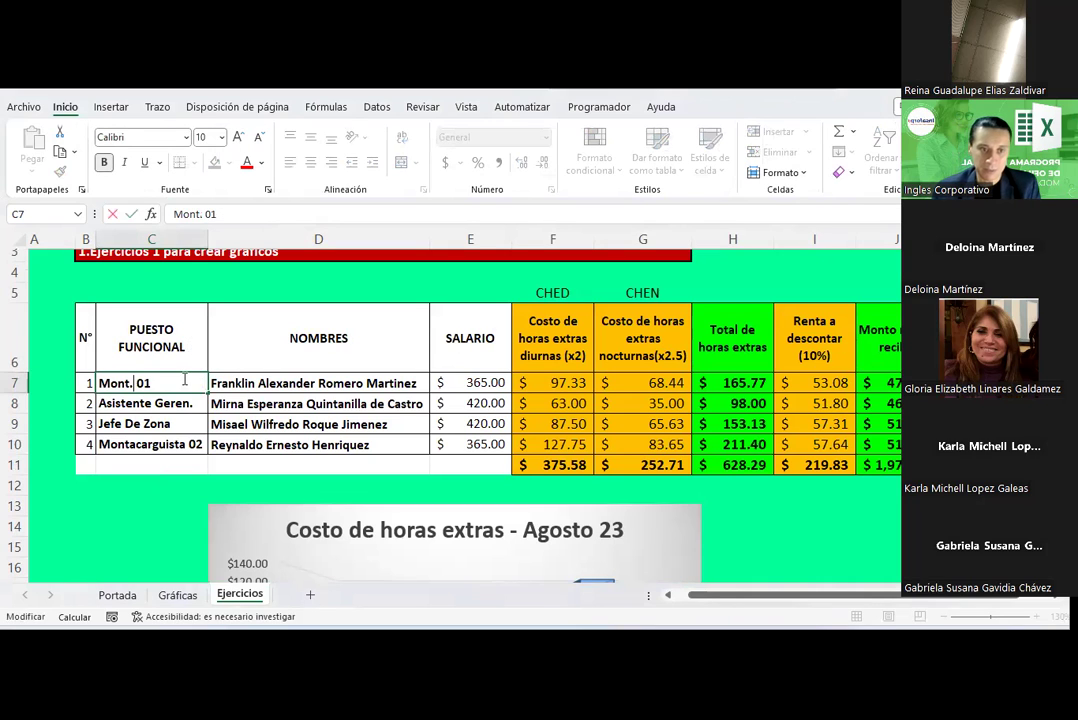
pyautogui.press('Return')
pyautogui.press('F2')
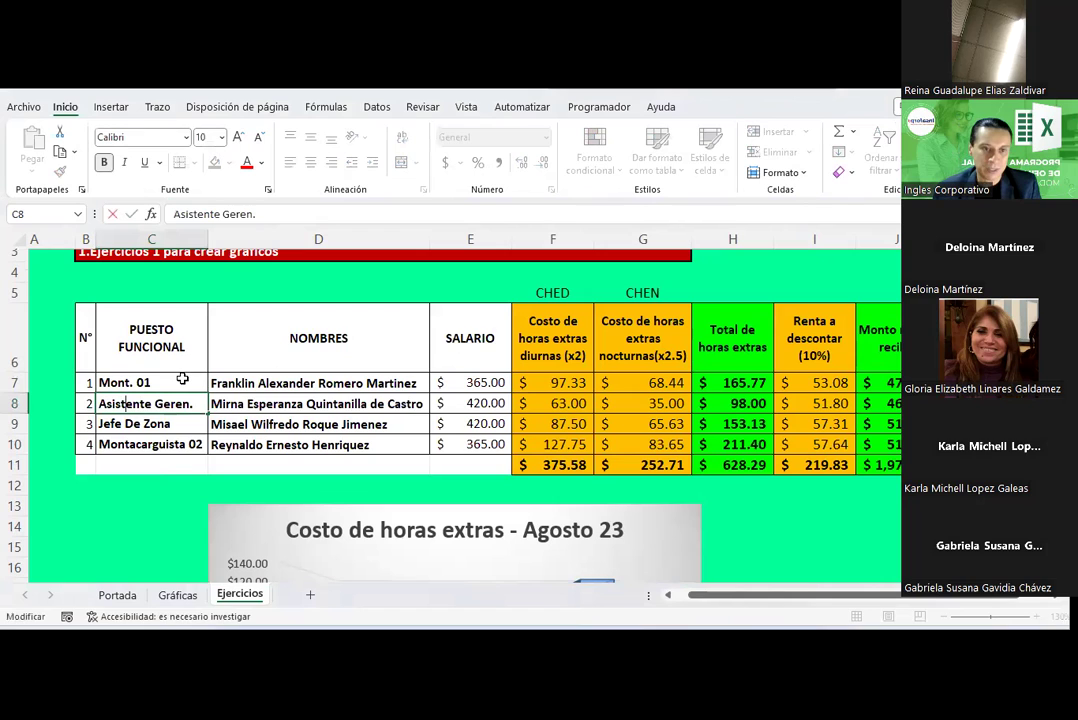
pyautogui.press('Delete')
pyautogui.press('Delete')
pyautogui.press('Delete')
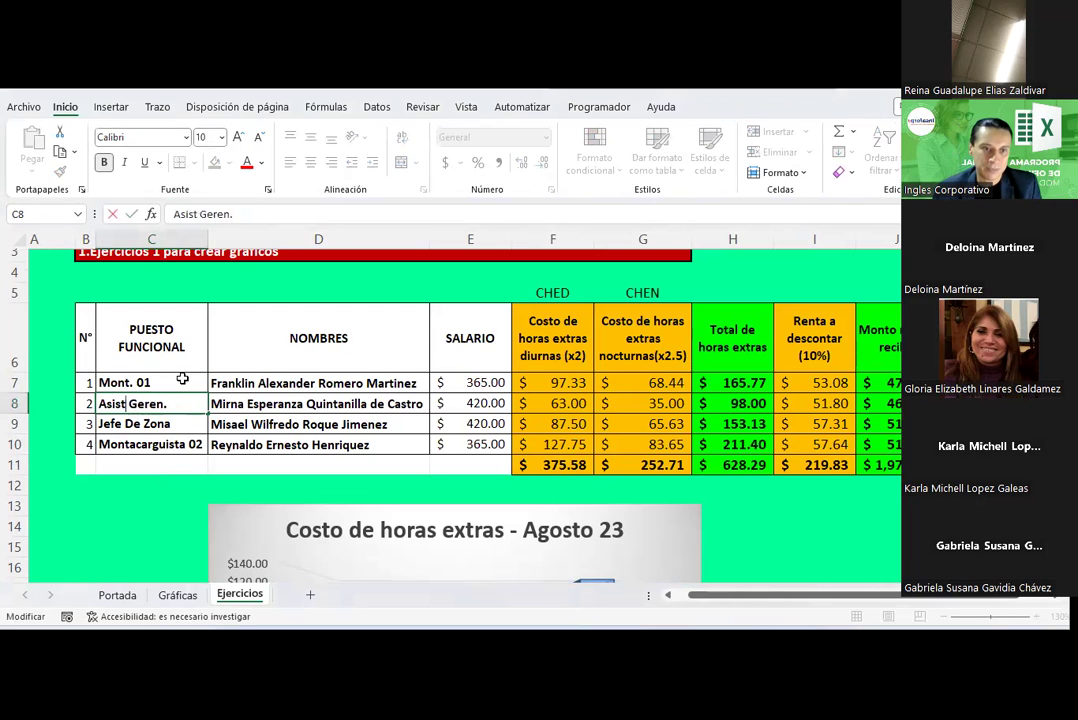
pyautogui.write('.')
pyautogui.press('Return')
pyautogui.press('Down')
pyautogui.press('F2')
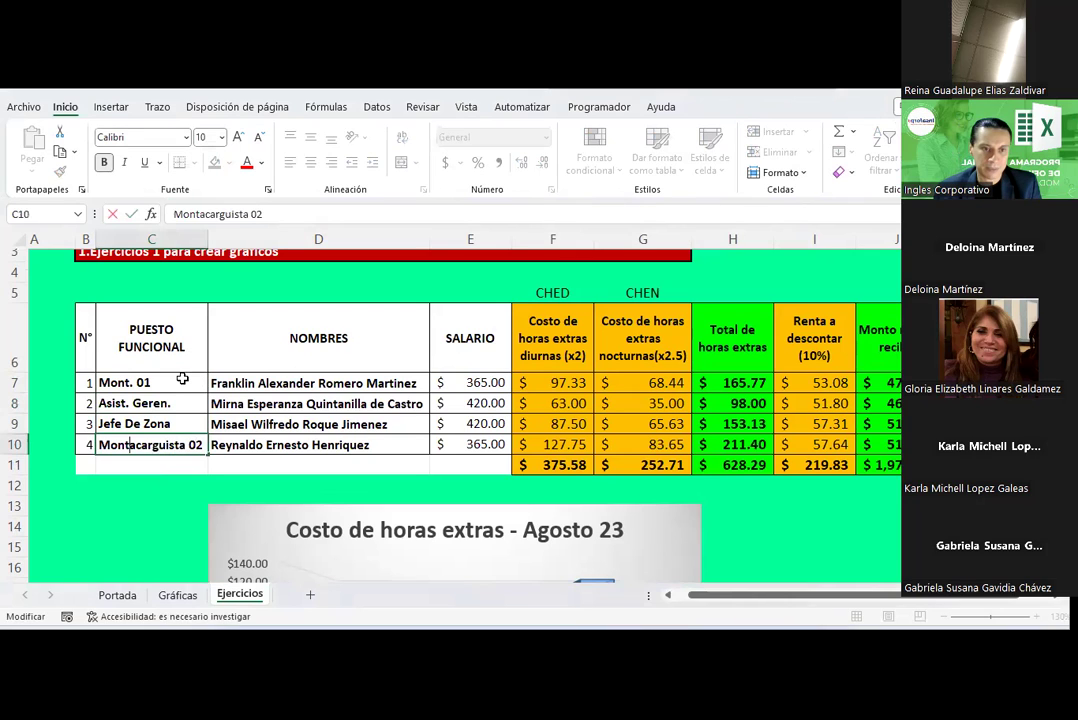
pyautogui.hotkey('shift', 'Right')
pyautogui.hotkey('shift', 'Right')
pyautogui.hotkey('shift', 'Right')
pyautogui.hotkey('shift', 'Right')
pyautogui.hotkey('shift', 'Right')
pyautogui.hotkey('shift', 'Right')
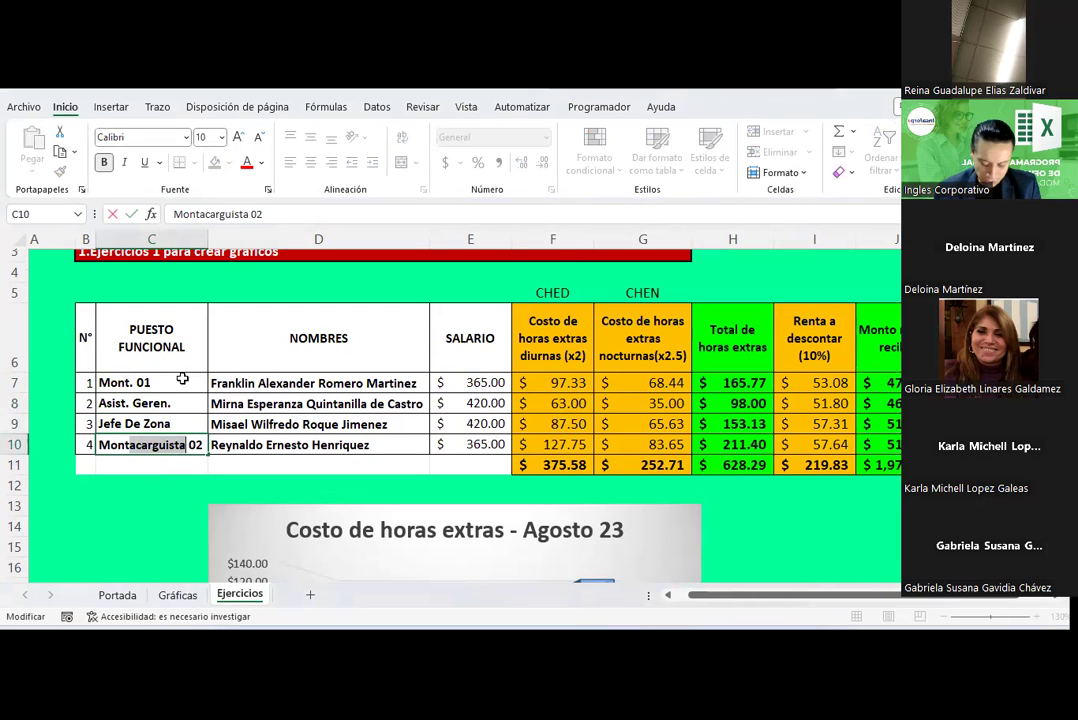
pyautogui.write('.')
pyautogui.press('Return')
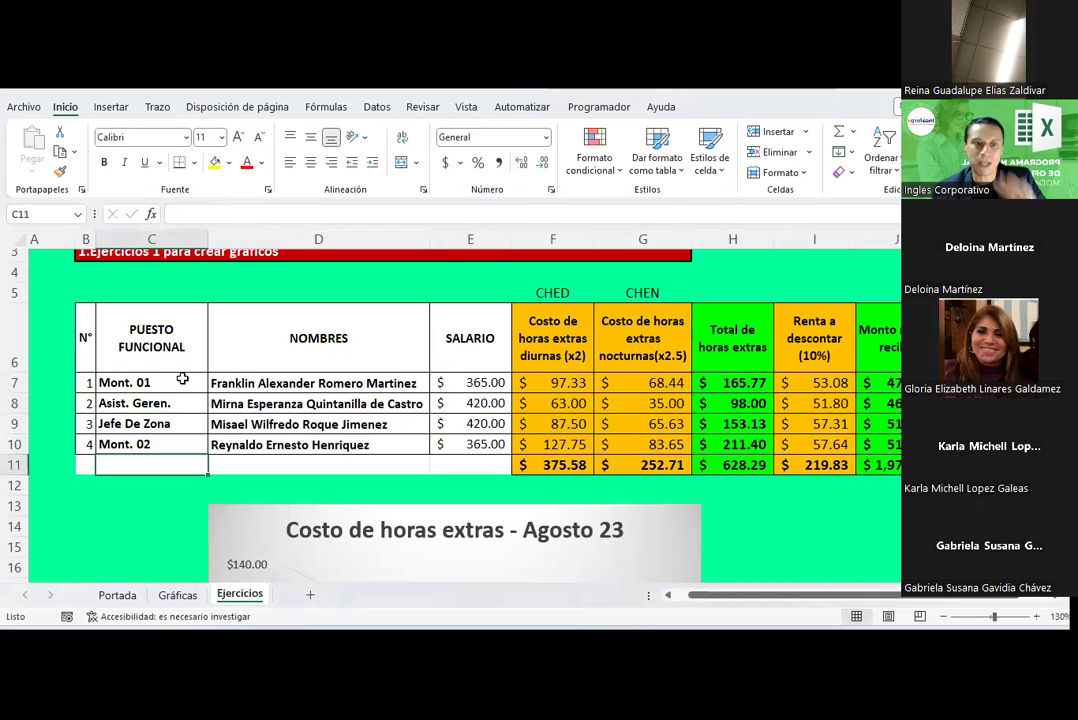
# Read the CHED and CHEN bar values, then select the overtime chart
pyautogui.scroll(-4, 182, 378)
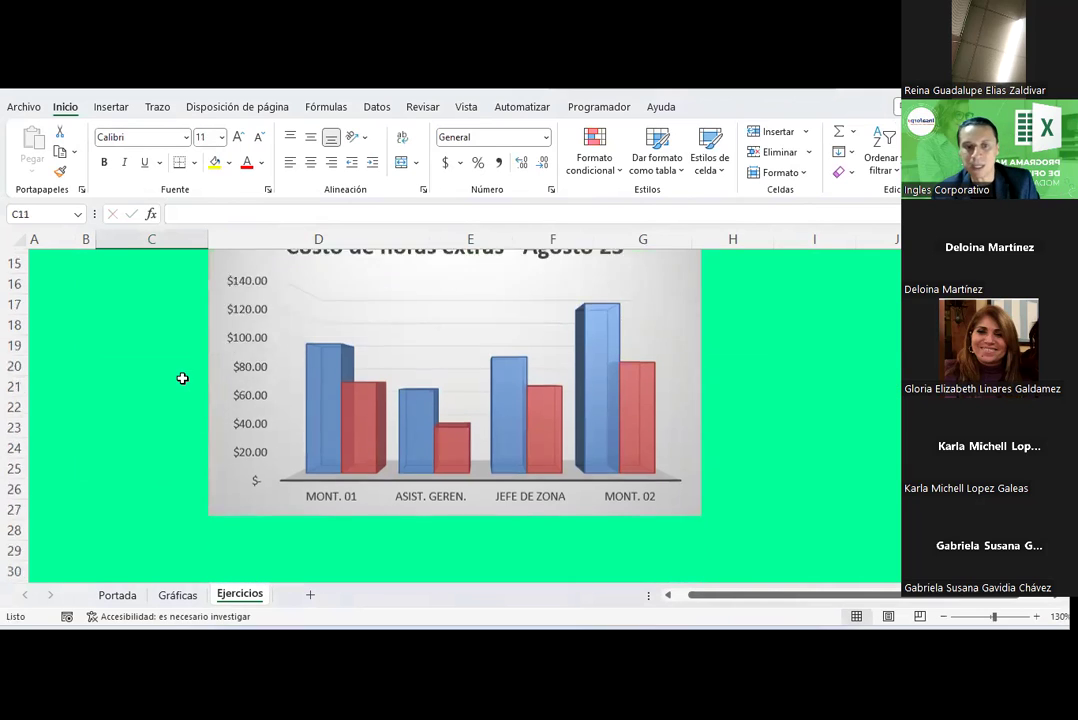
pyautogui.scroll(-1, 182, 378)
pyautogui.scroll(2, 646, 466)
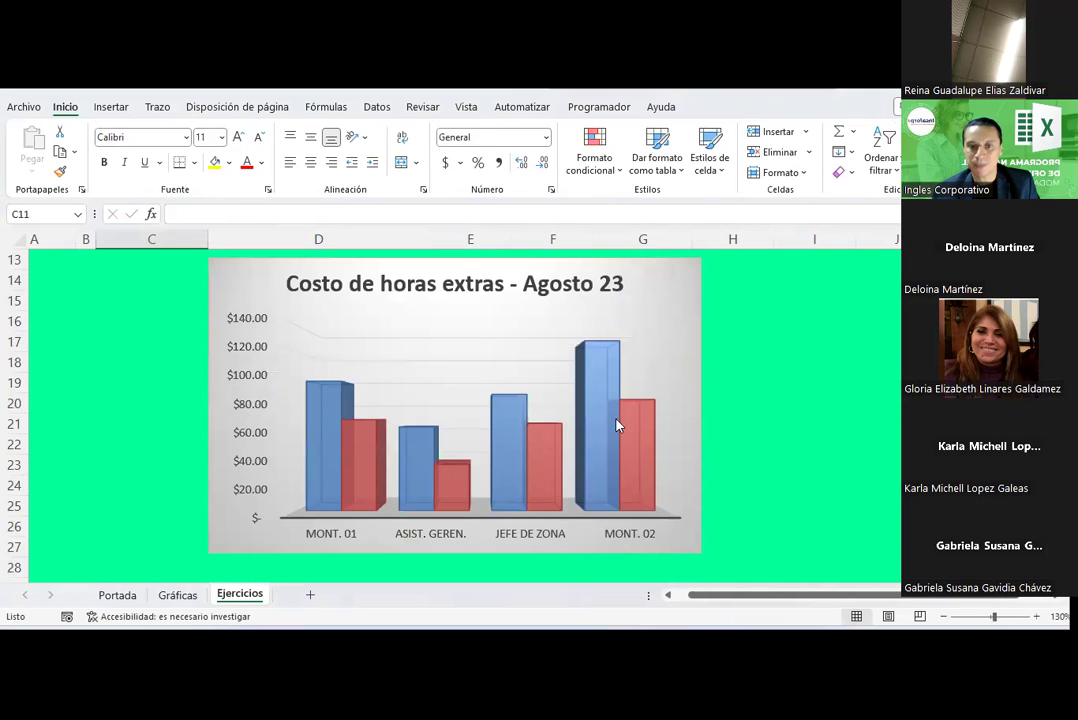
pyautogui.moveTo(535, 451)
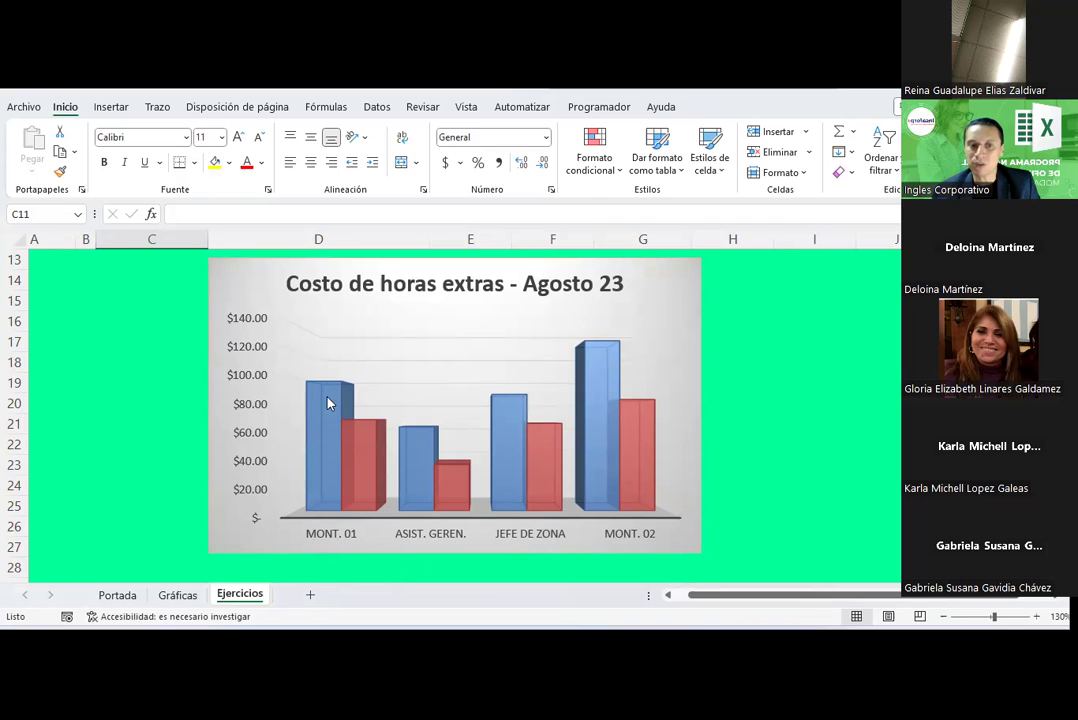
pyautogui.moveTo(324, 389)
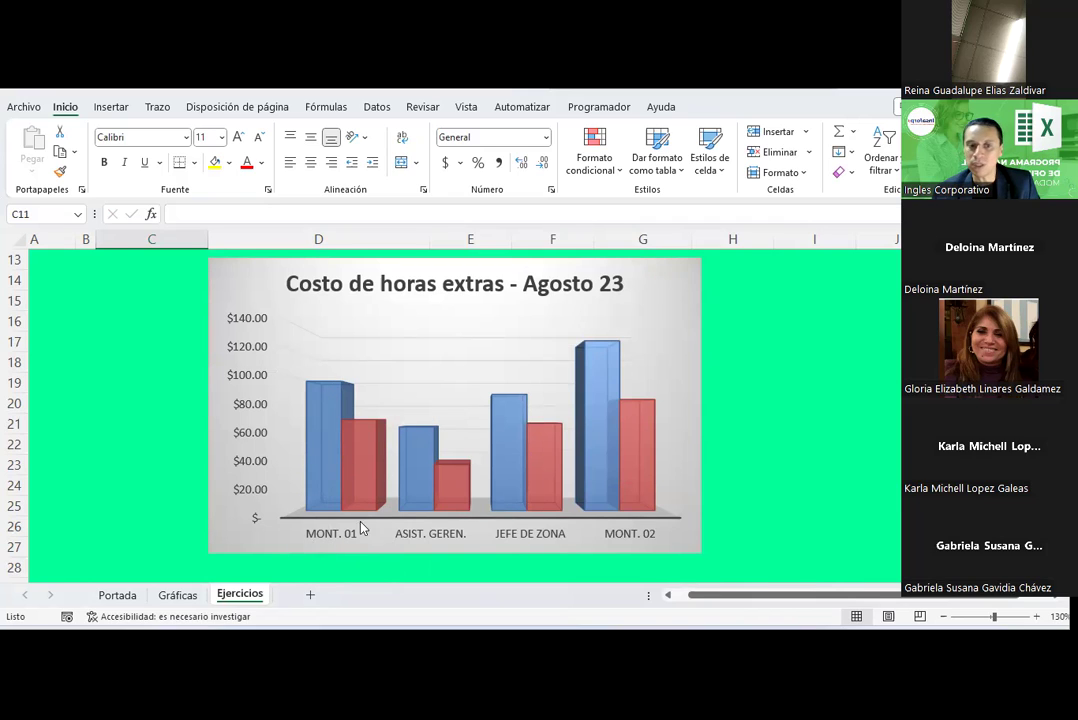
pyautogui.moveTo(357, 496)
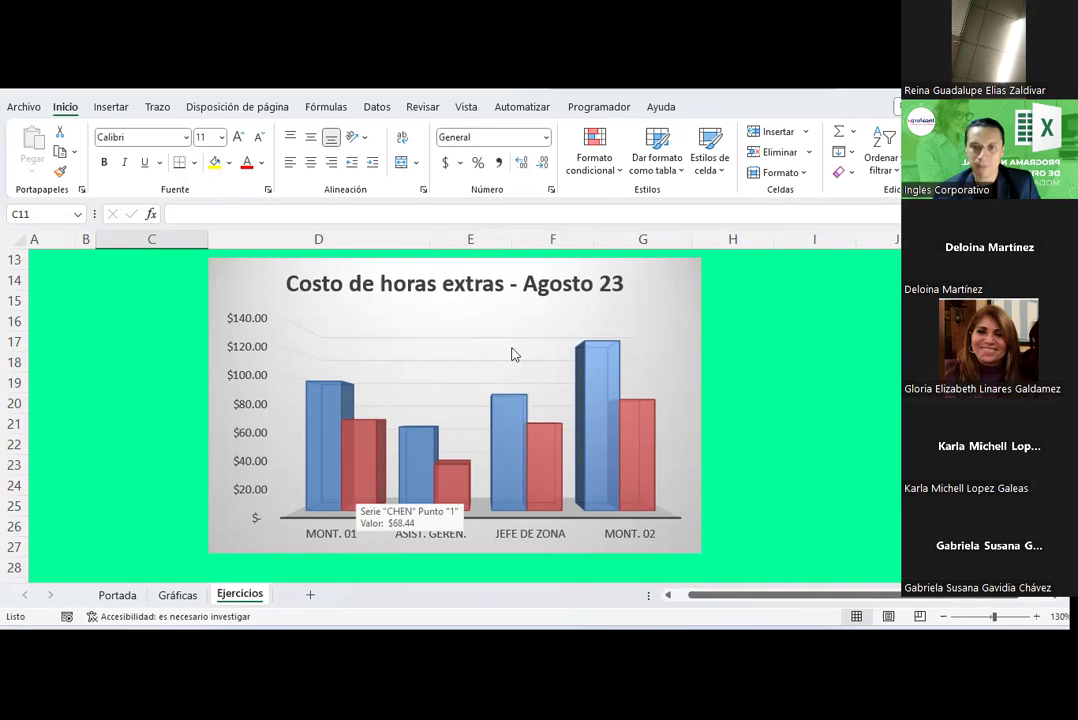
pyautogui.click(625, 300)
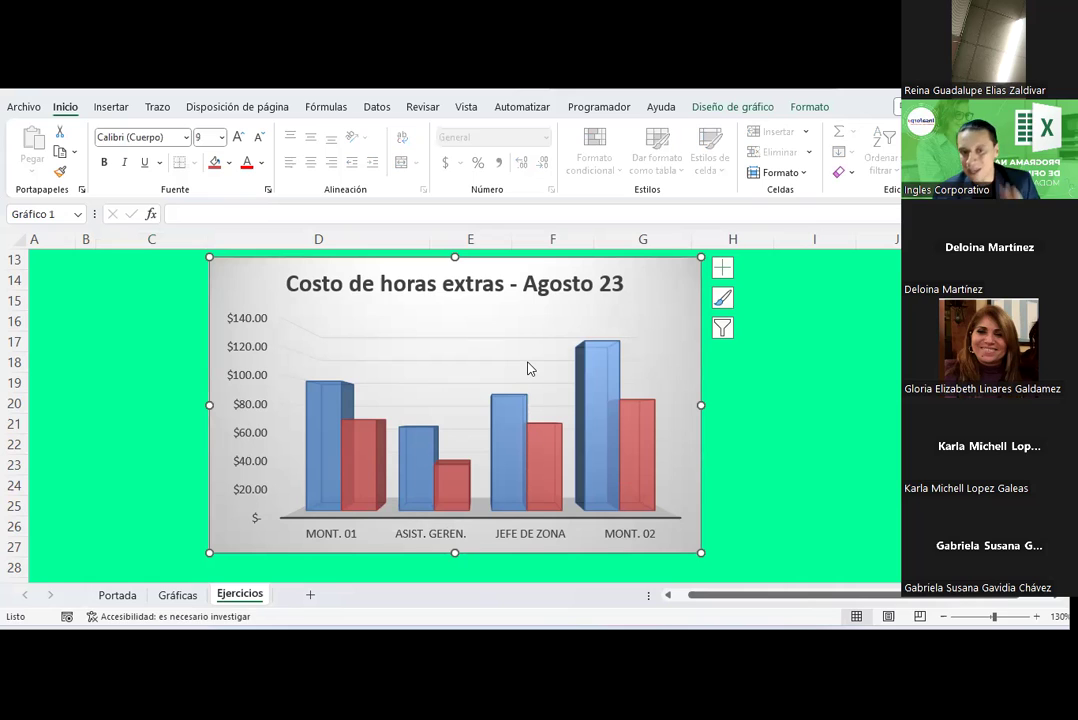
# Apply Quick Layout 1 with a right legend, both axes and major gridlines
pyautogui.click(750, 108)
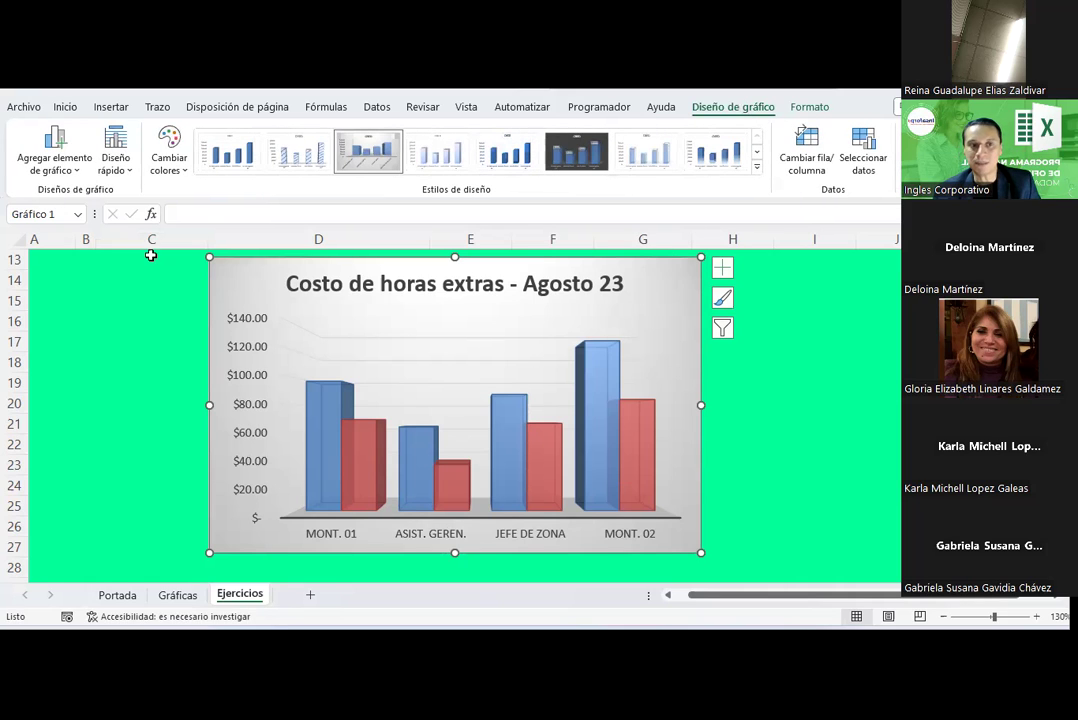
pyautogui.click(128, 174)
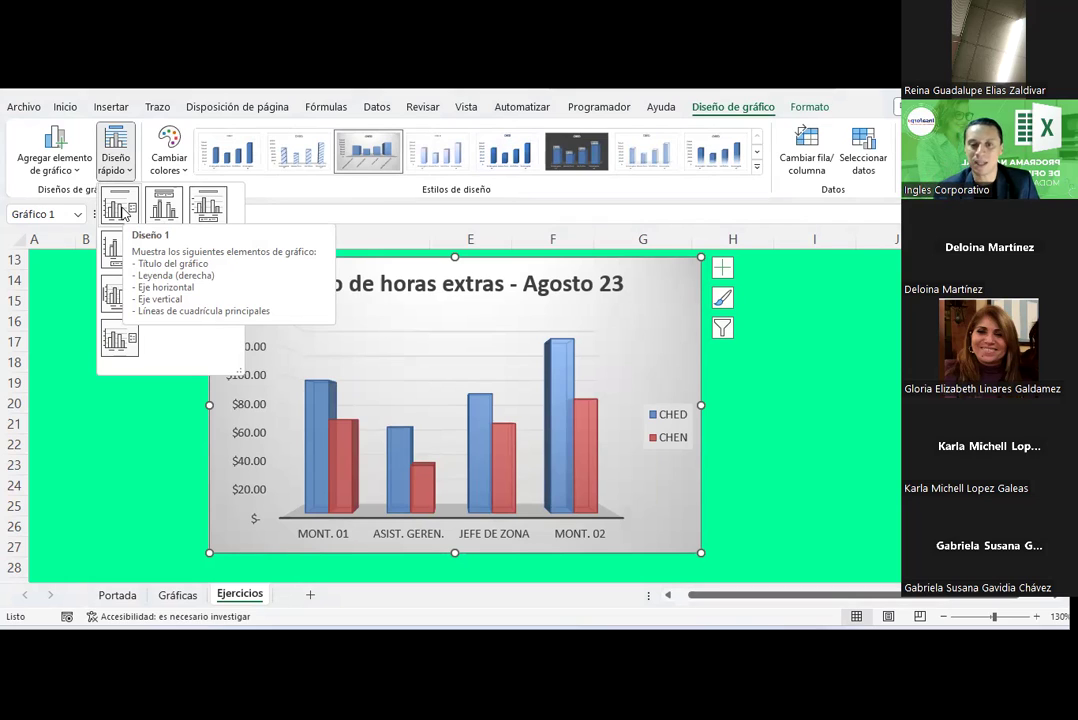
pyautogui.click(808, 399)
pyautogui.scroll(4, 808, 399)
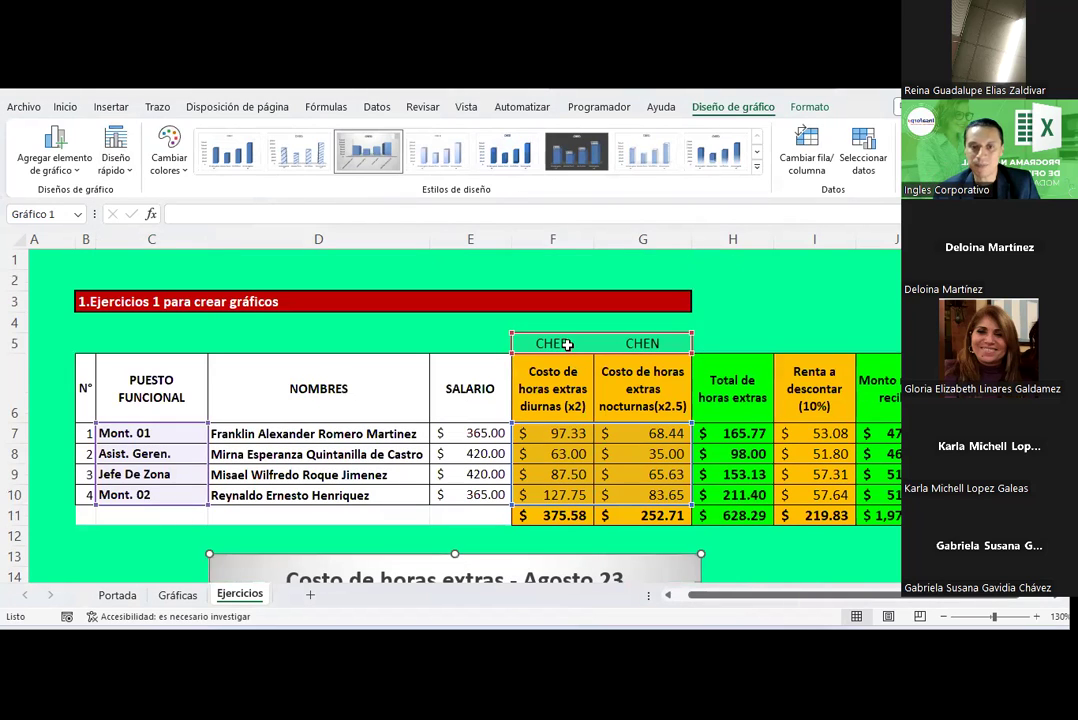
# Label cell F5 'Costo HE Diurnas'
pyautogui.click(567, 344)
pyautogui.write('Coso')
pyautogui.press('BackSpace')
pyautogui.write('to HE')
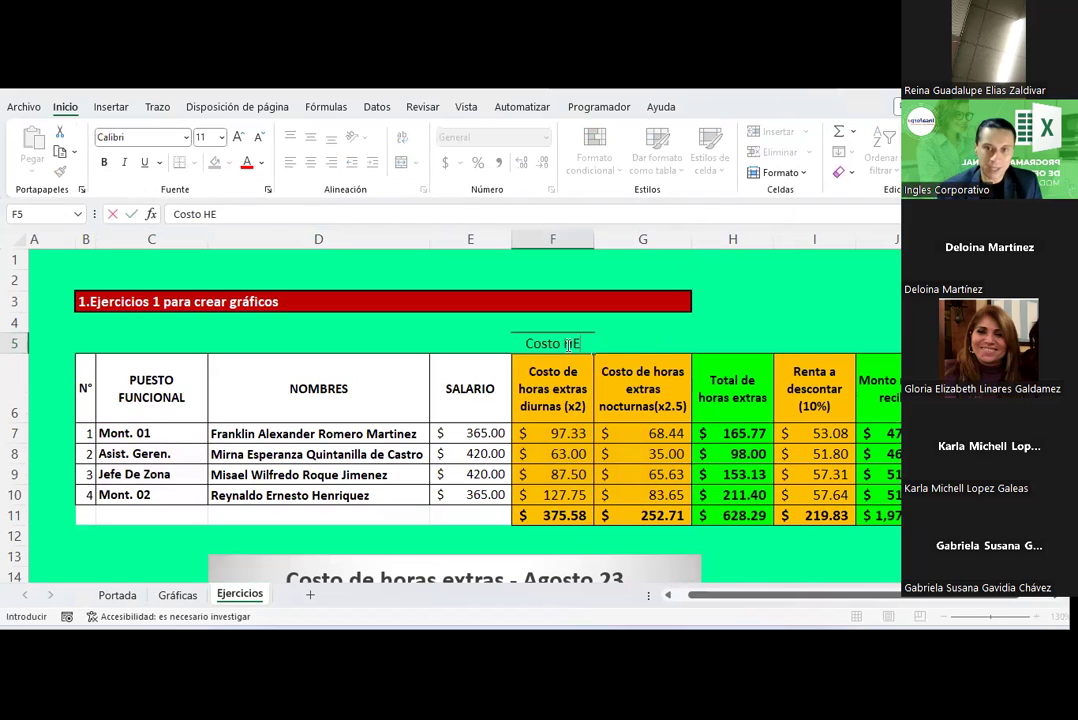
pyautogui.write(' Dir')
pyautogui.press('BackSpace')
pyautogui.write('urnas')
pyautogui.press('Return')
# Label cell G5 'Costo HE Nocturnas'
pyautogui.press('Up')
pyautogui.press('Right')
pyautogui.write('Costo ')
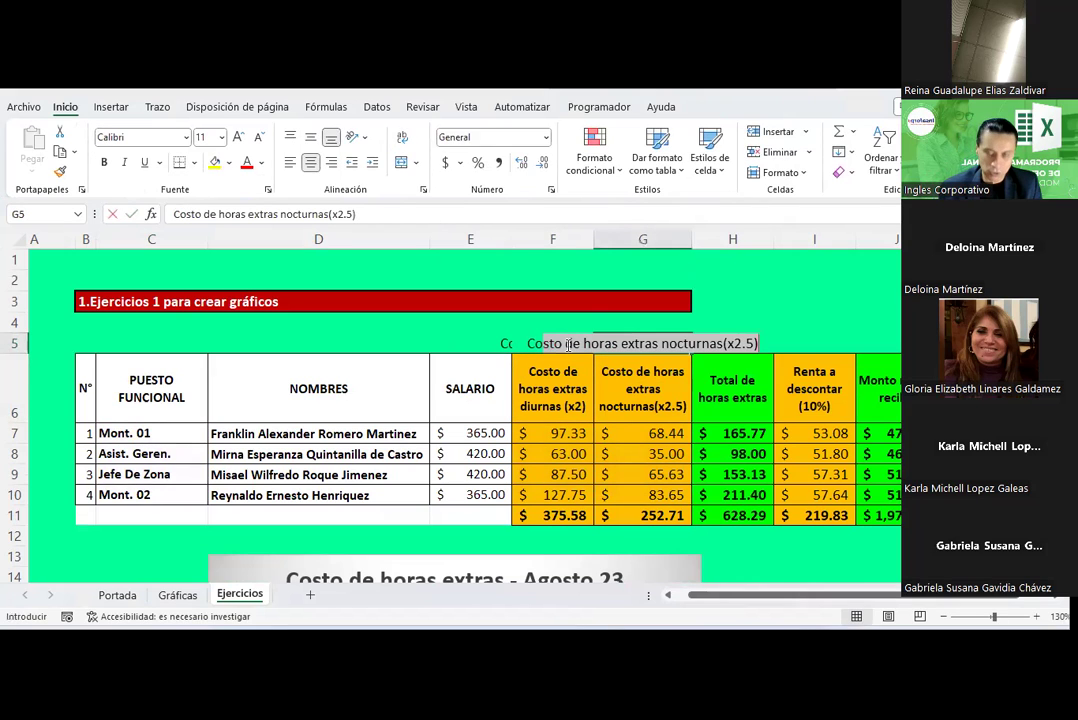
pyautogui.write('HE Nocturnas')
pyautogui.press('Return')
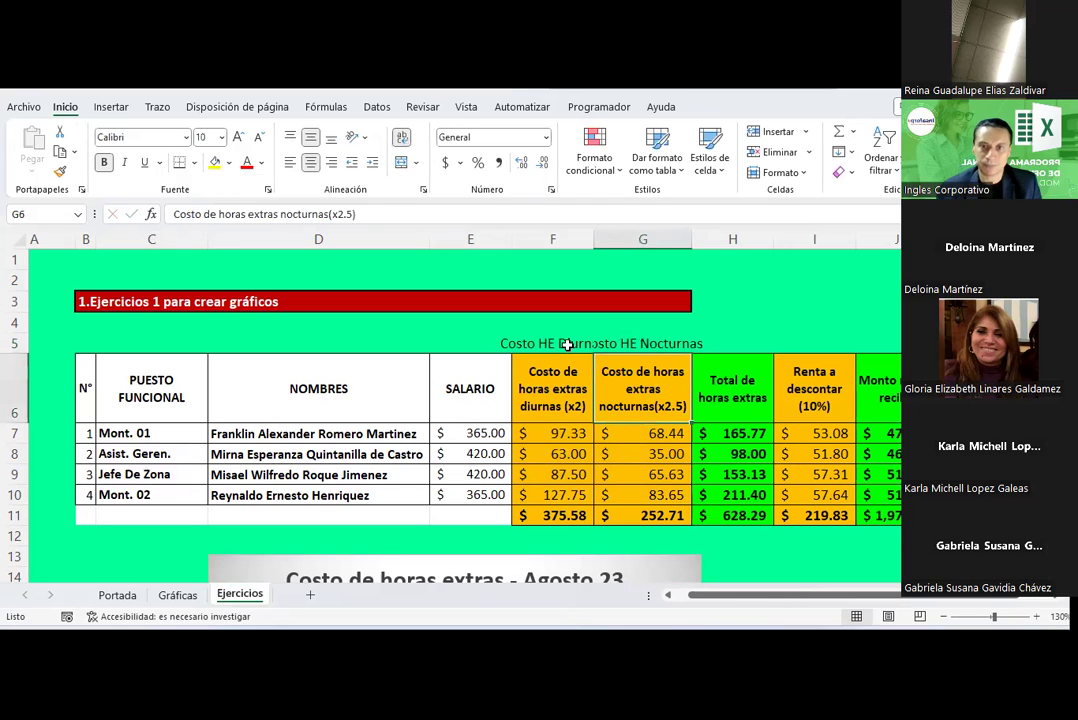
pyautogui.scroll(-3, 565, 344)
# Apply quick layout Diseño 2 to the overtime chart for a top legend and dollar labels
pyautogui.click(659, 348)
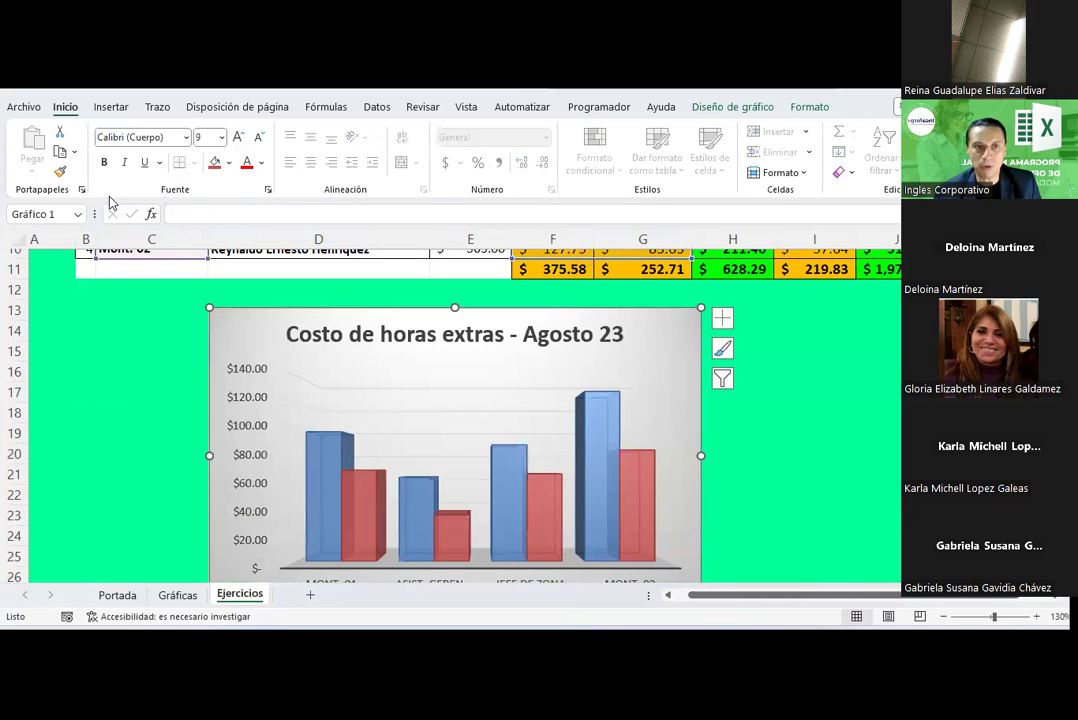
pyautogui.click(705, 107)
pyautogui.click(126, 172)
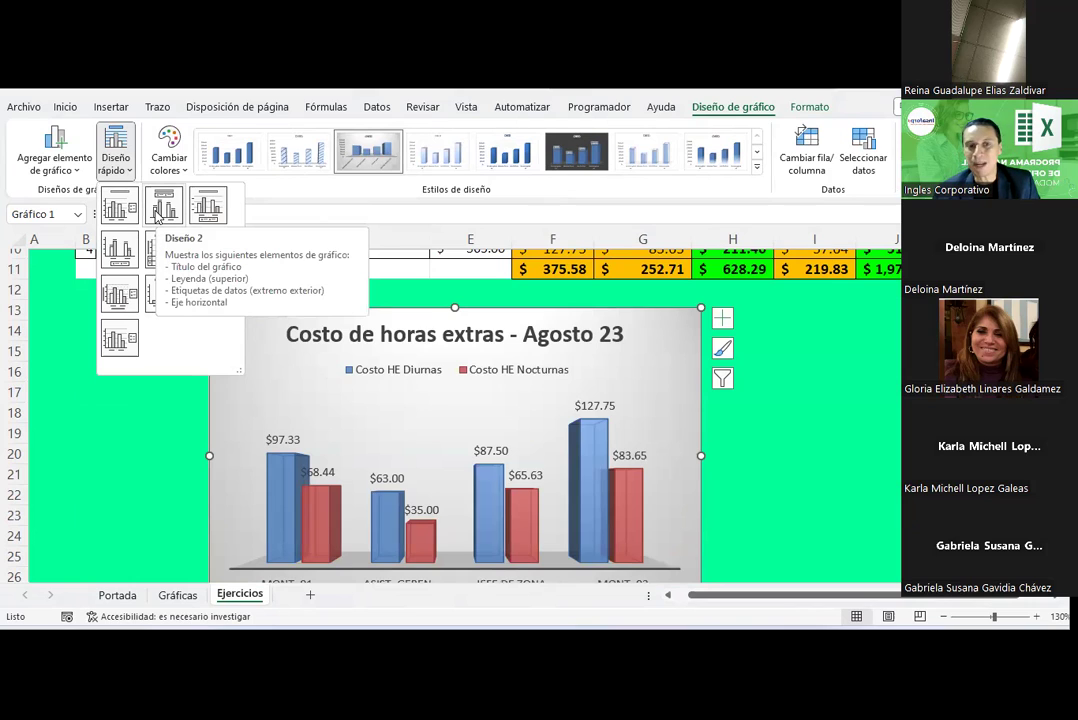
pyautogui.click(157, 216)
pyautogui.scroll(-1, 190, 283)
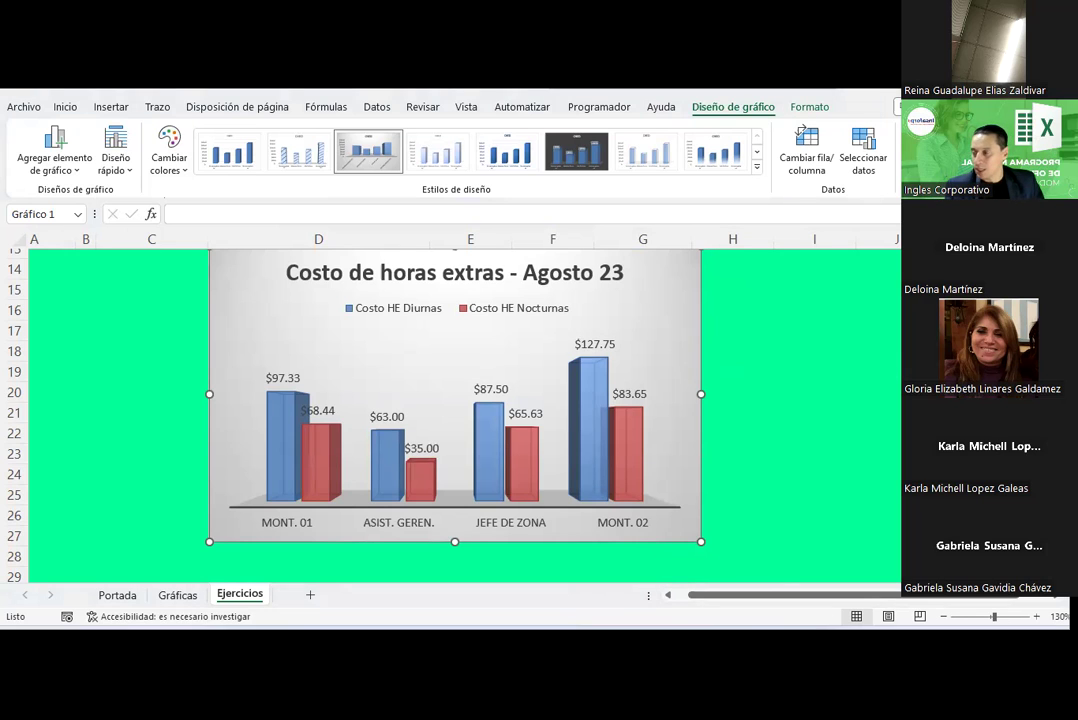
pyautogui.scroll(2, 797, 349)
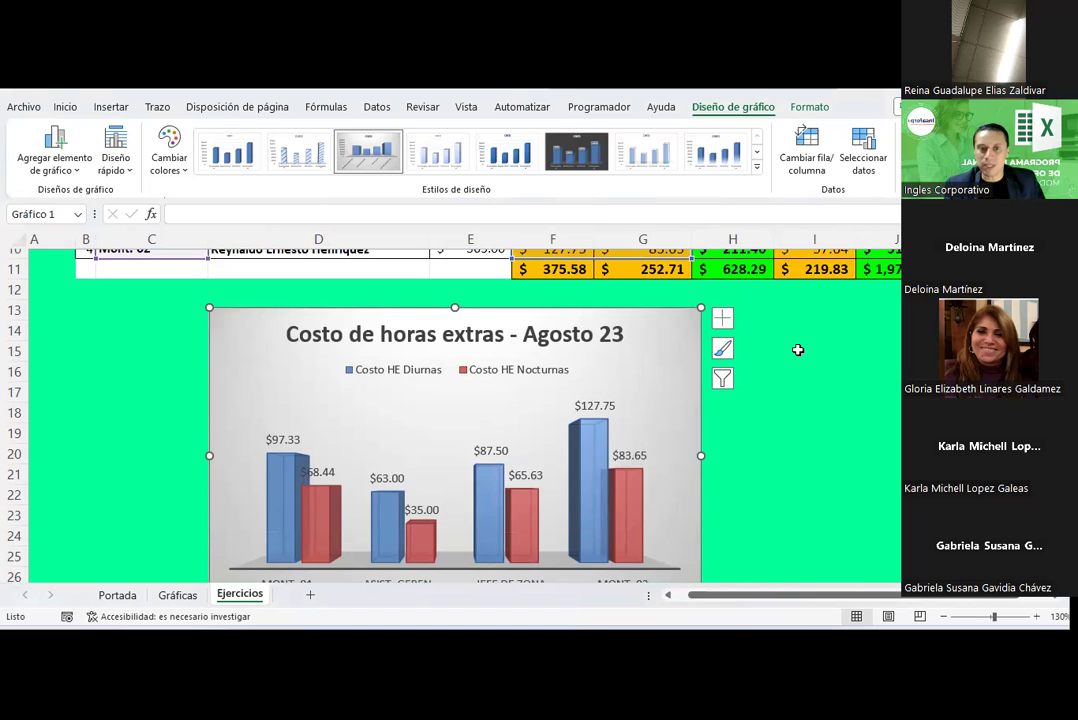
pyautogui.scroll(-2, 797, 349)
pyautogui.click(945, 365)
pyautogui.scroll(1, 945, 385)
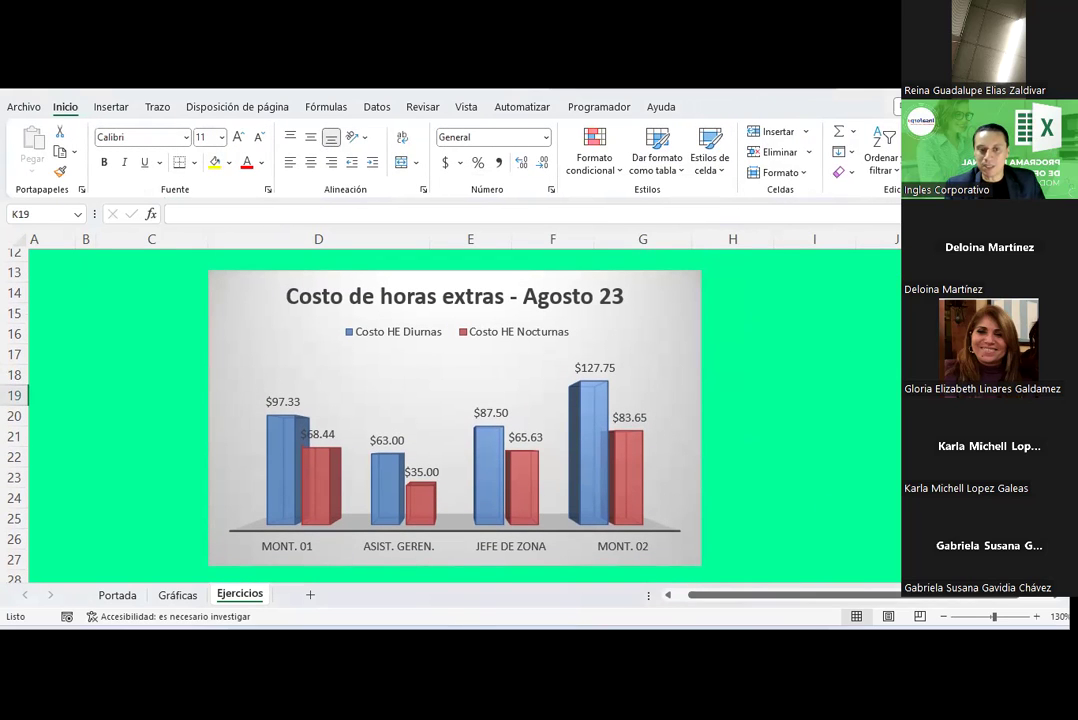
# Launch PowerPoint from the Start menu and create a blank presentation
pyautogui.press('super')
pyautogui.click(589, 246)
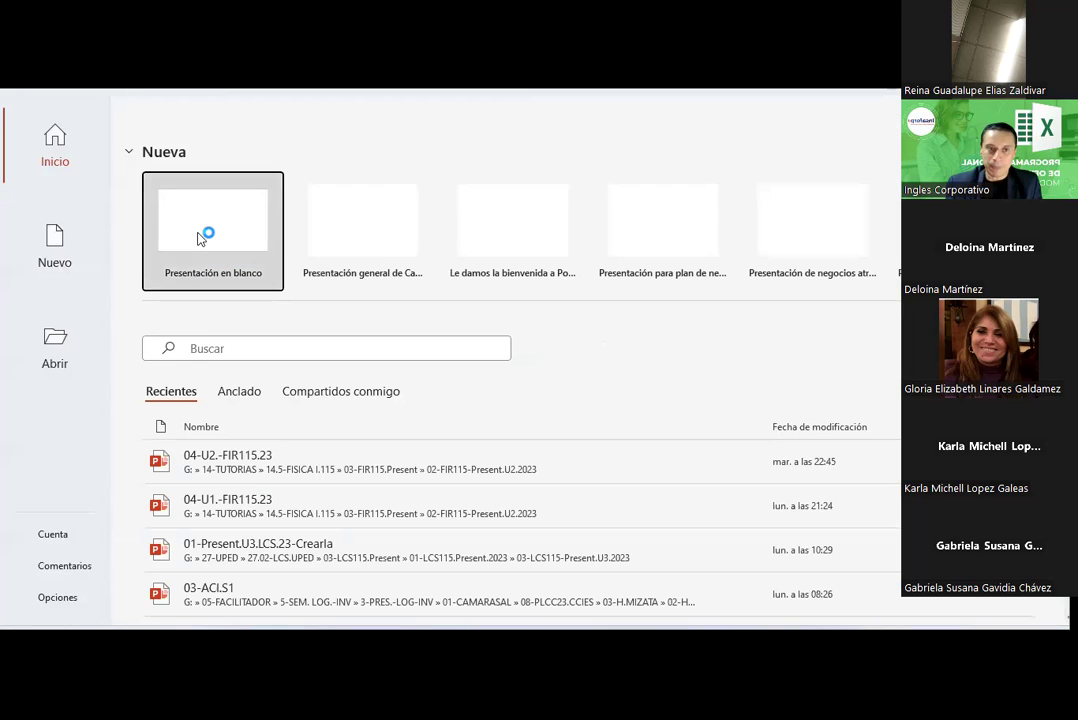
pyautogui.click(199, 238)
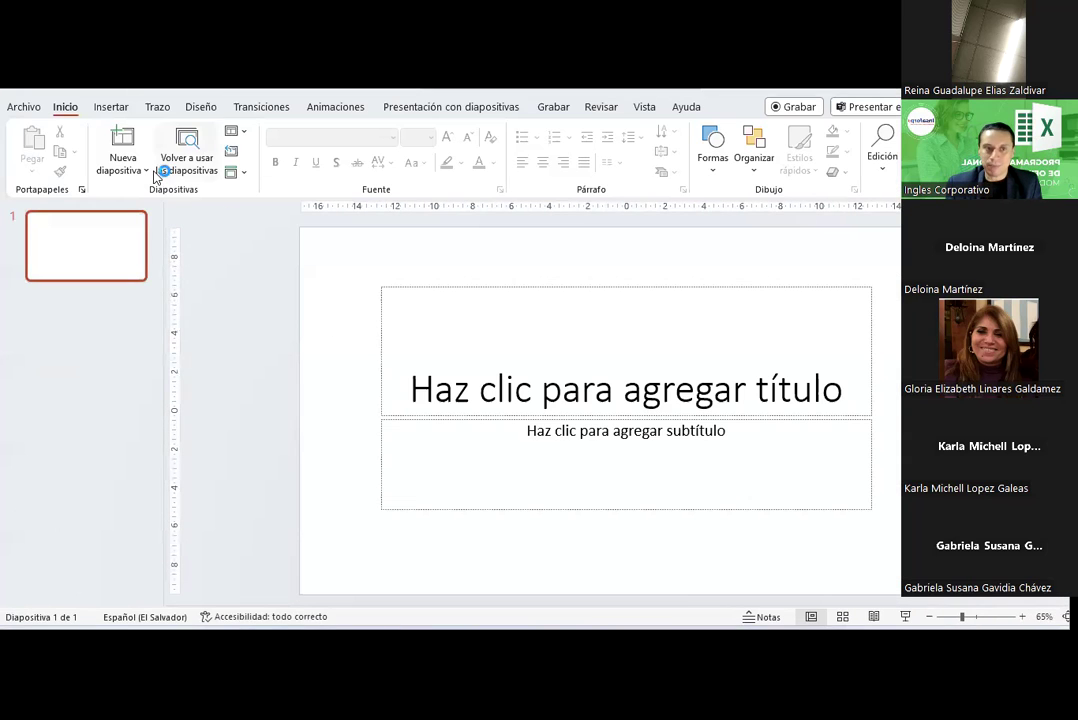
# Add an En blanco second slide, then return to the Excel workbook
pyautogui.click(135, 168)
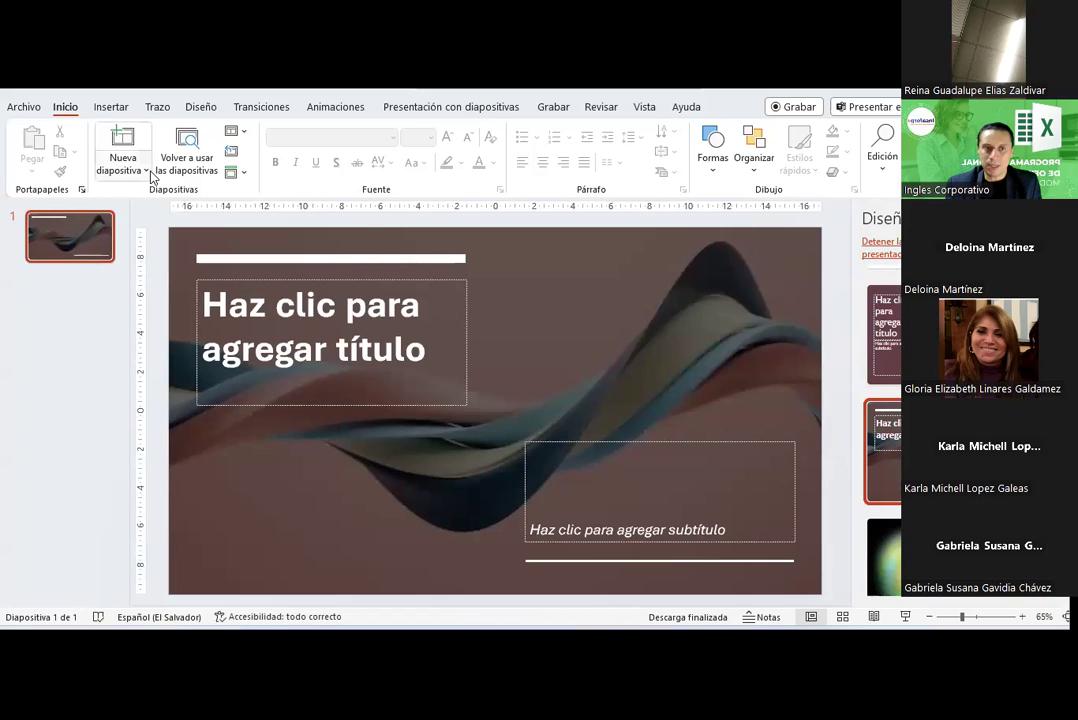
pyautogui.click(150, 174)
pyautogui.click(155, 403)
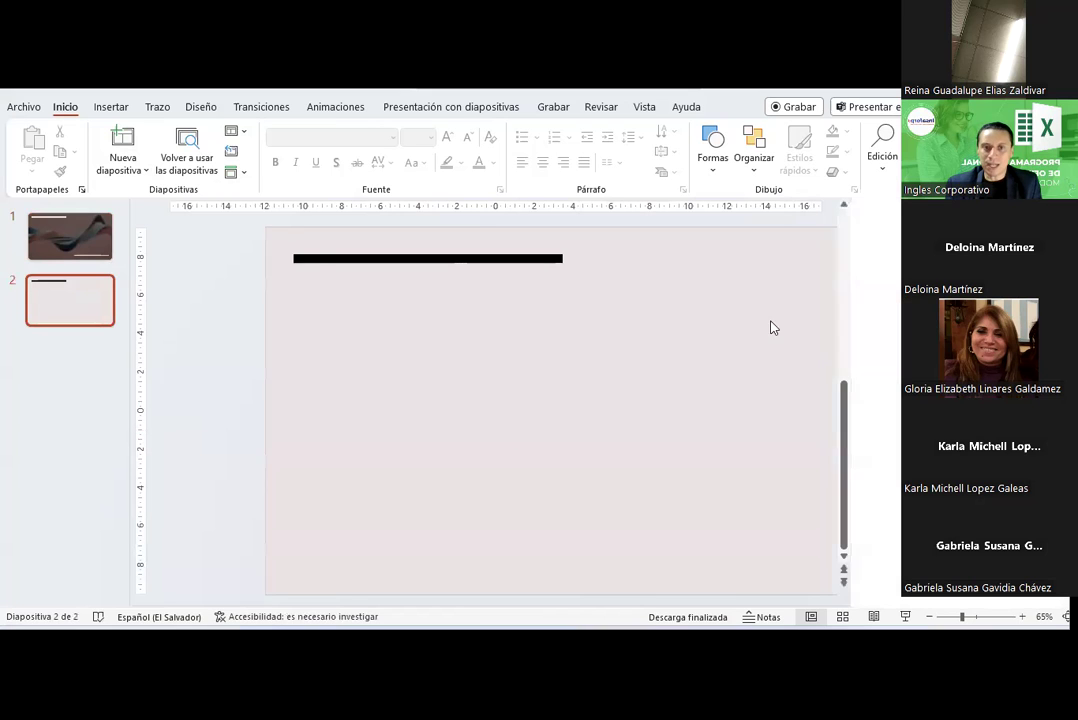
pyautogui.hotkey('alt', 'Tab')
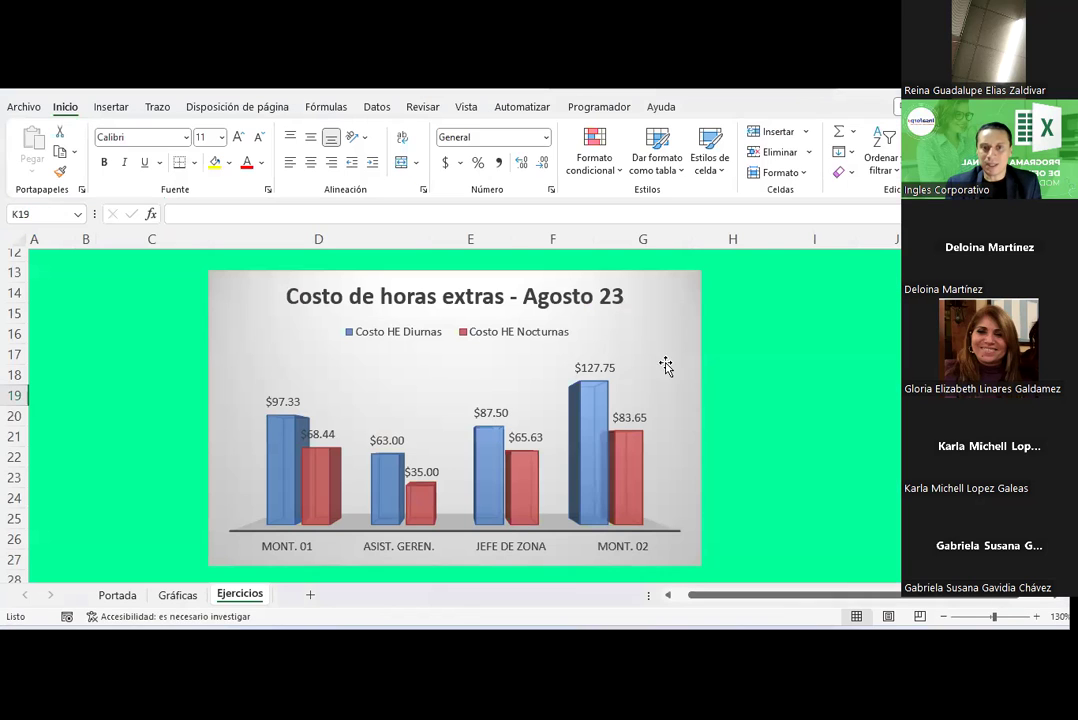
# Copy the Excel overtime chart and paste it onto slide 2 as a picture
pyautogui.rightClick(659, 333)
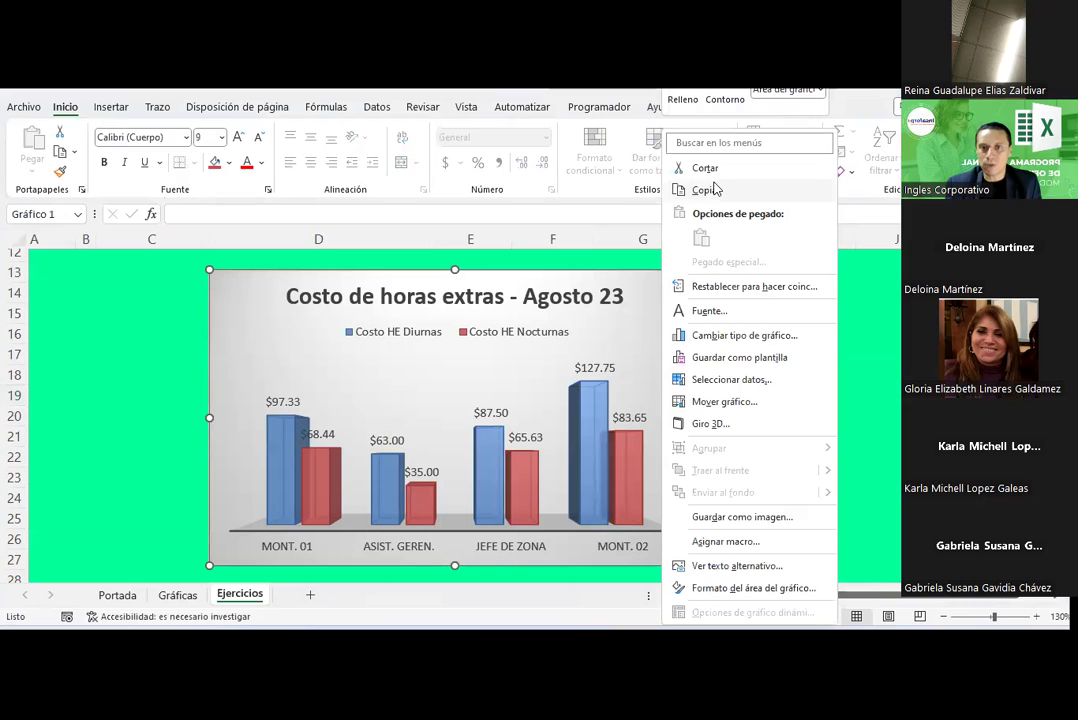
pyautogui.click(712, 190)
pyautogui.hotkey('alt', 'Tab')
pyautogui.rightClick(544, 319)
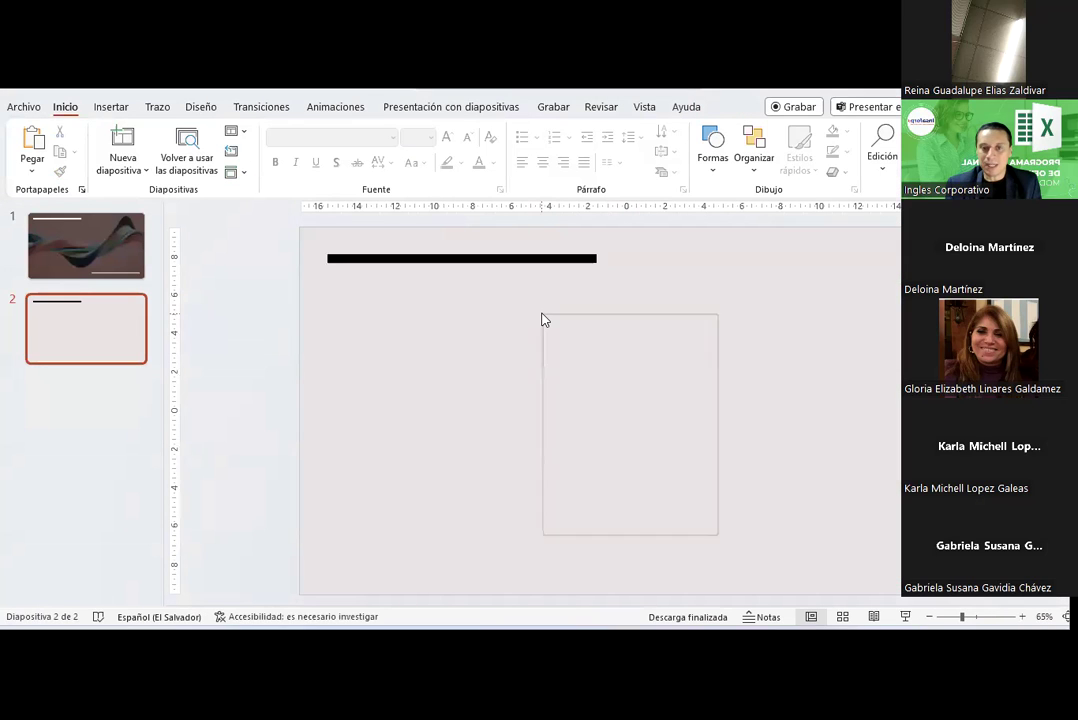
pyautogui.click(676, 381)
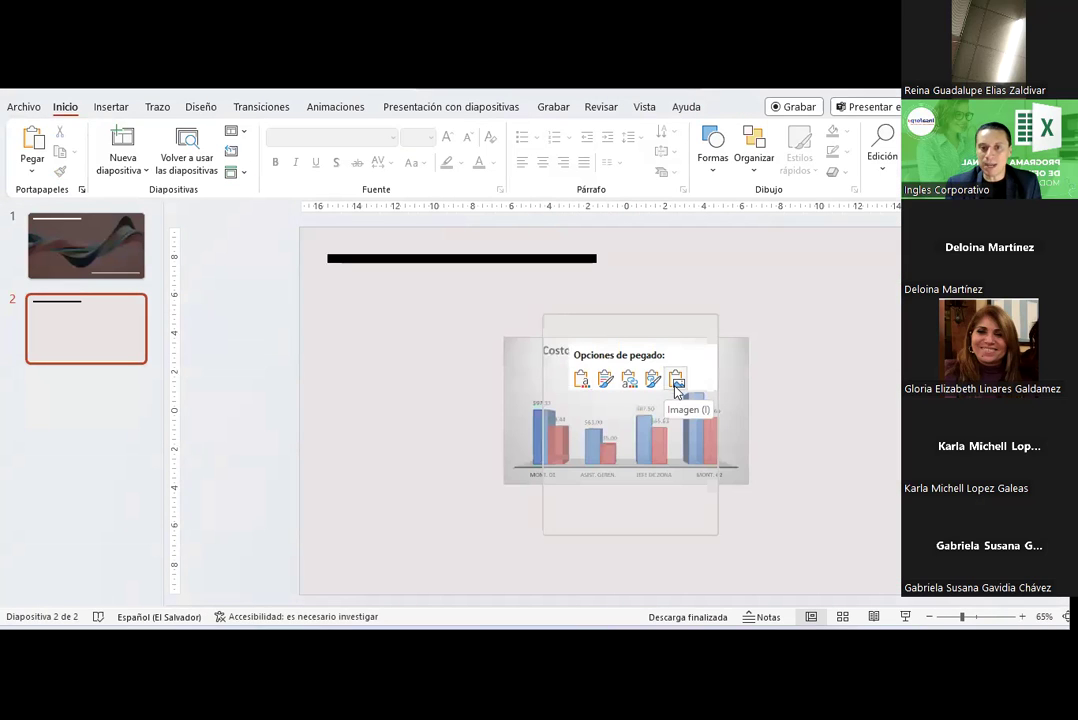
# Pick the Designer layout placing the chart under the black bar and preview the slideshow
pyautogui.click(882, 300)
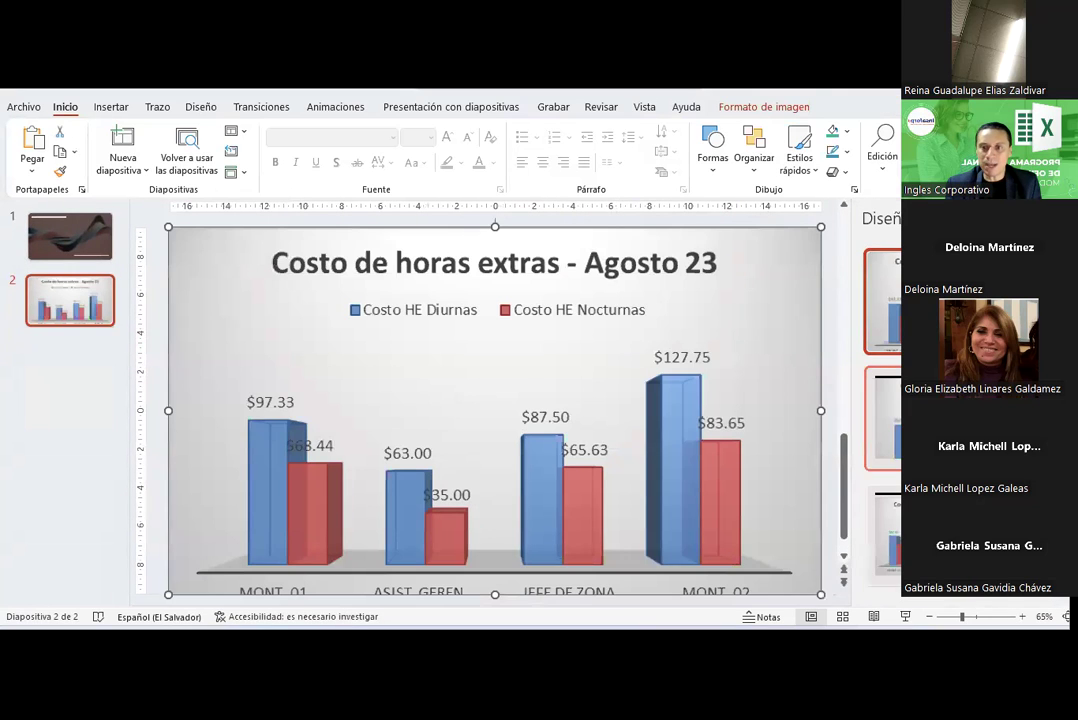
pyautogui.click(880, 420)
pyautogui.click(880, 535)
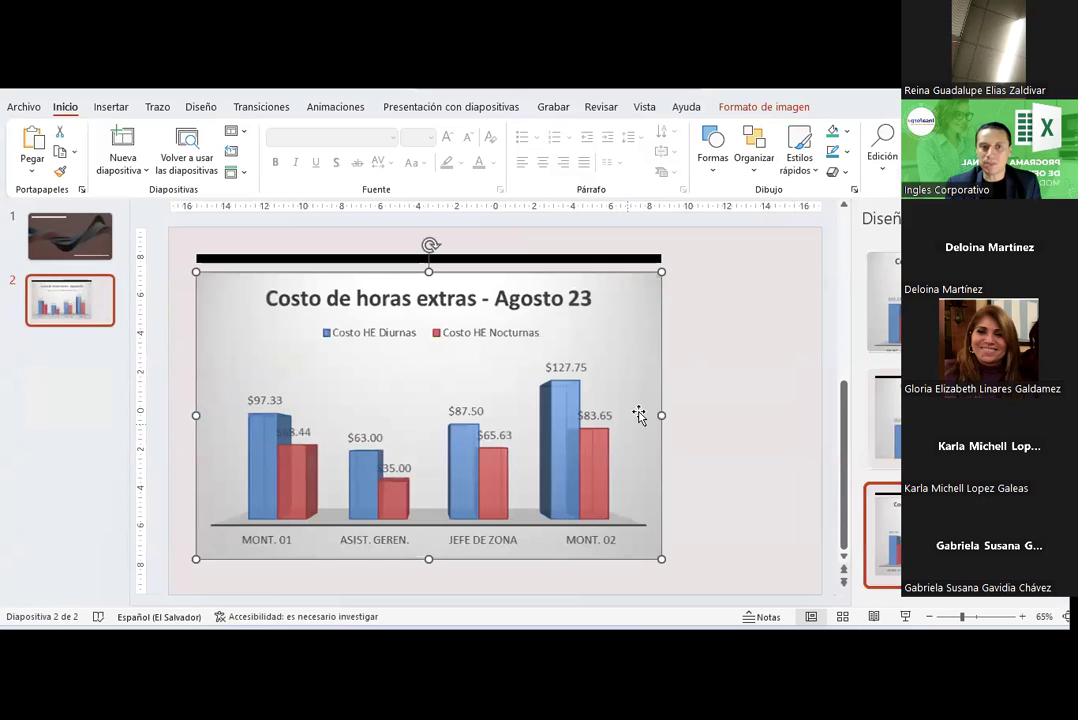
pyautogui.click(1050, 218)
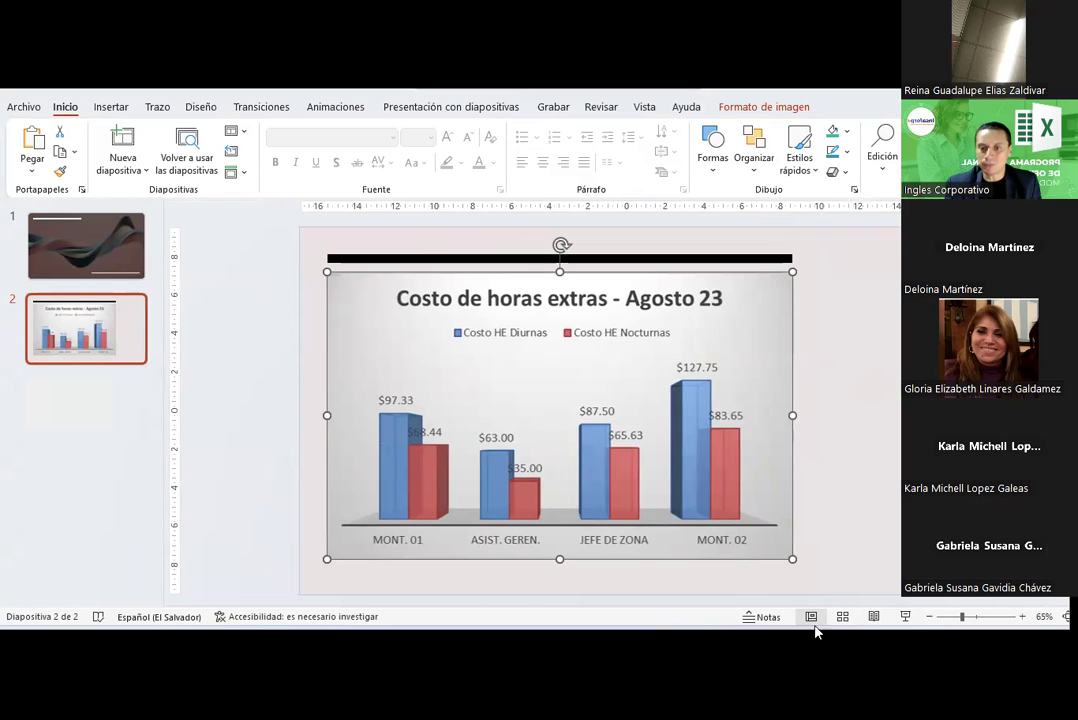
pyautogui.click(905, 616)
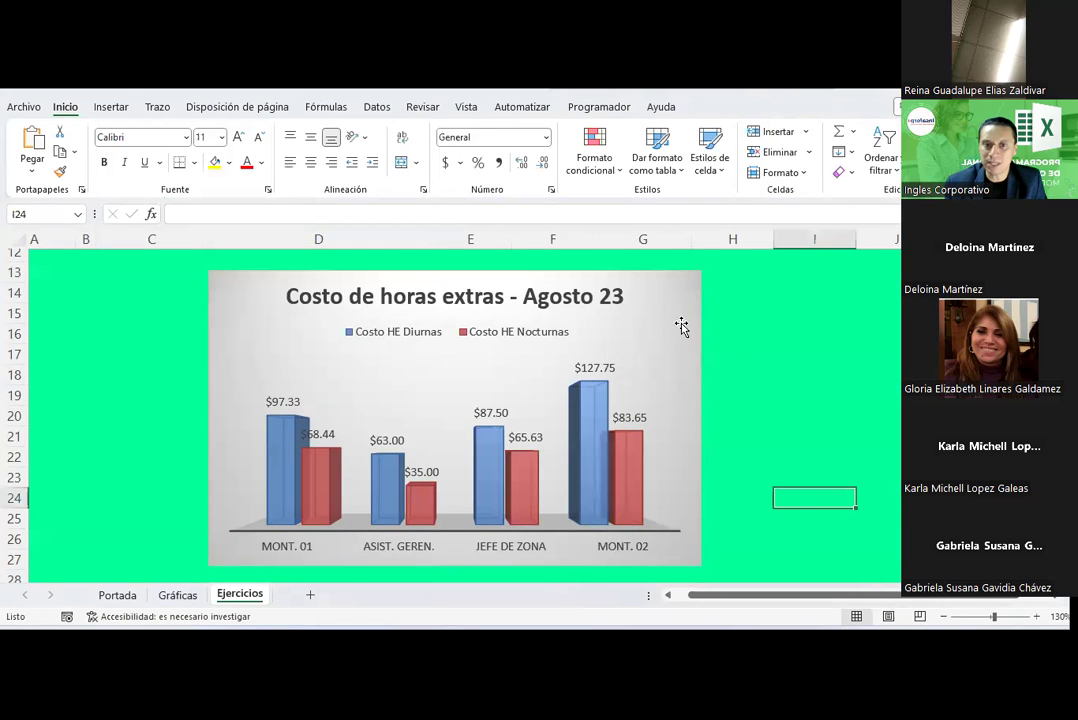
pyautogui.click(680, 325)
pyautogui.click(733, 108)
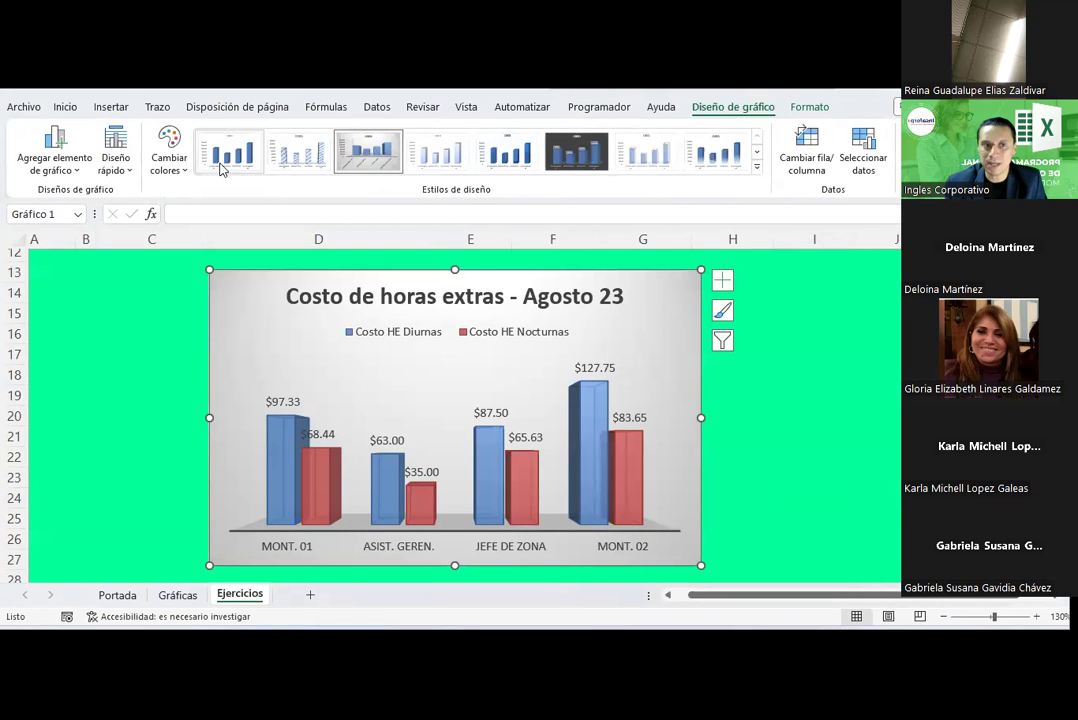
pyautogui.click(115, 150)
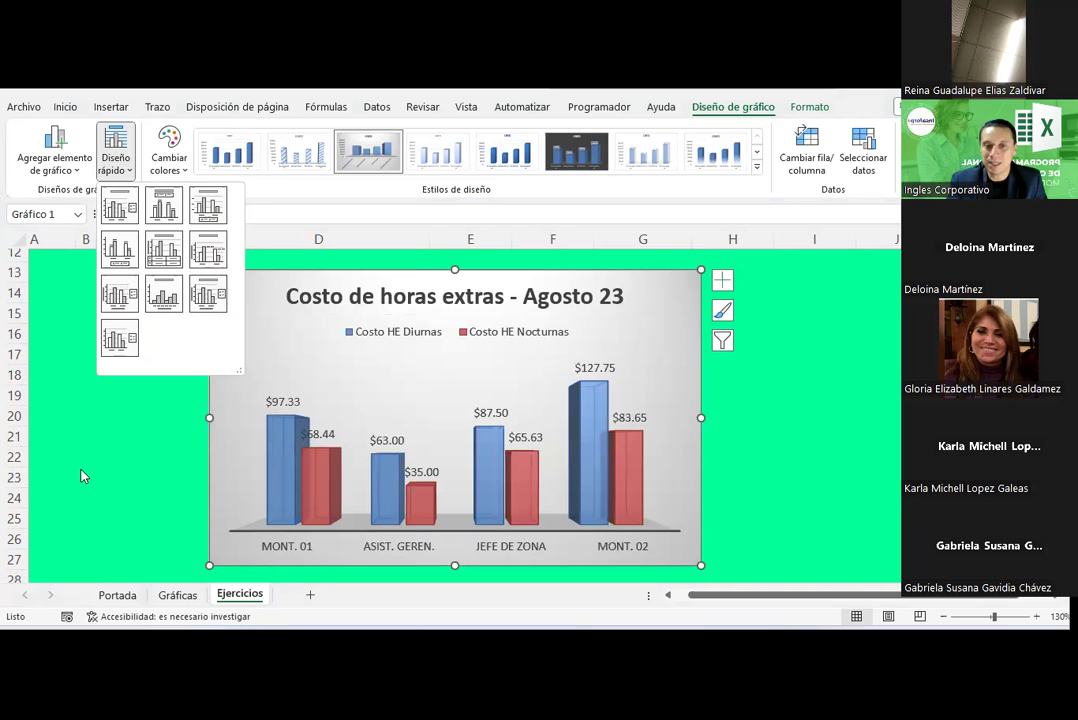
pyautogui.click(68, 395)
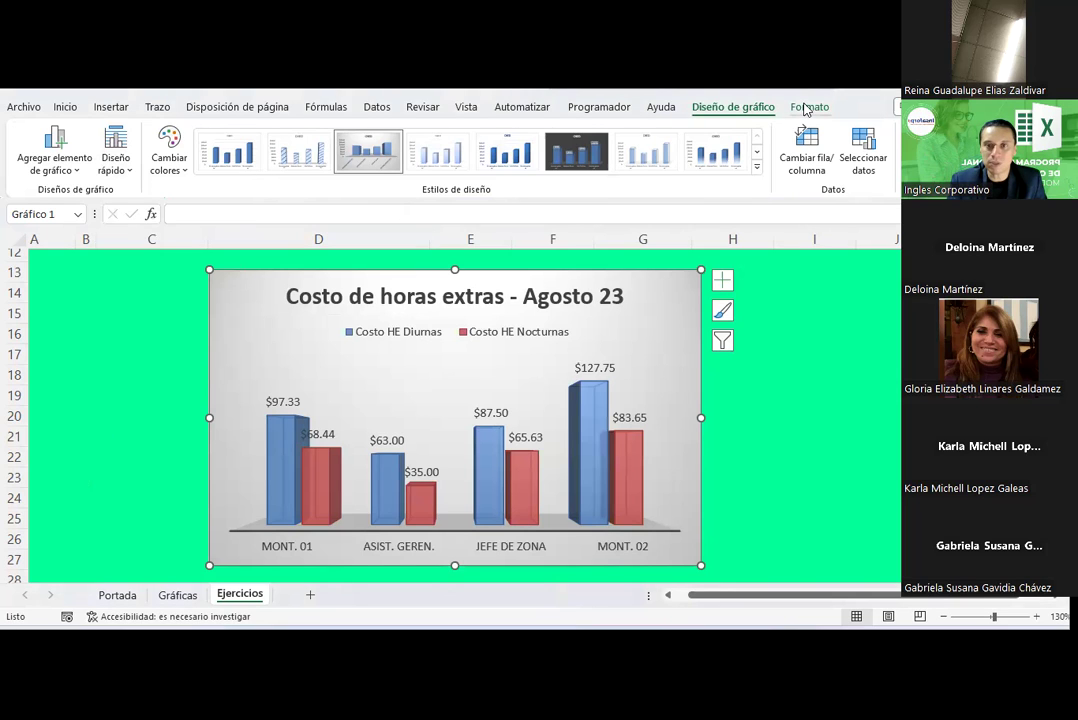
pyautogui.click(806, 107)
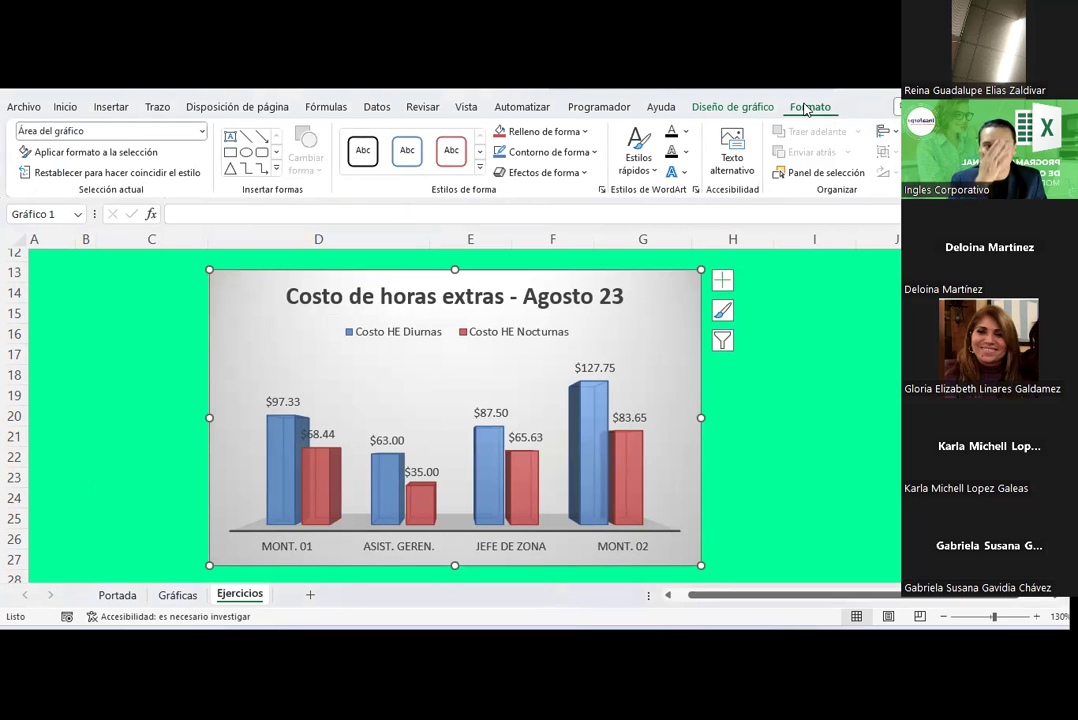
pyautogui.click(752, 107)
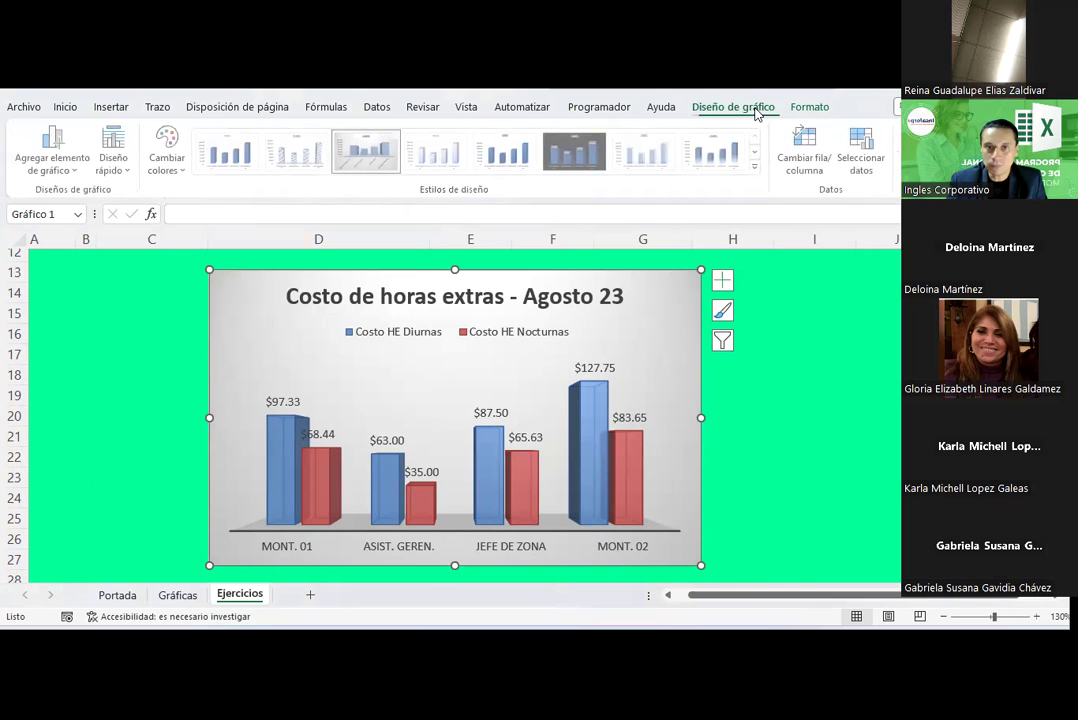
# Add Vertical subordinado primario gridlines to the overtime chart, then deselect it
pyautogui.click(77, 170)
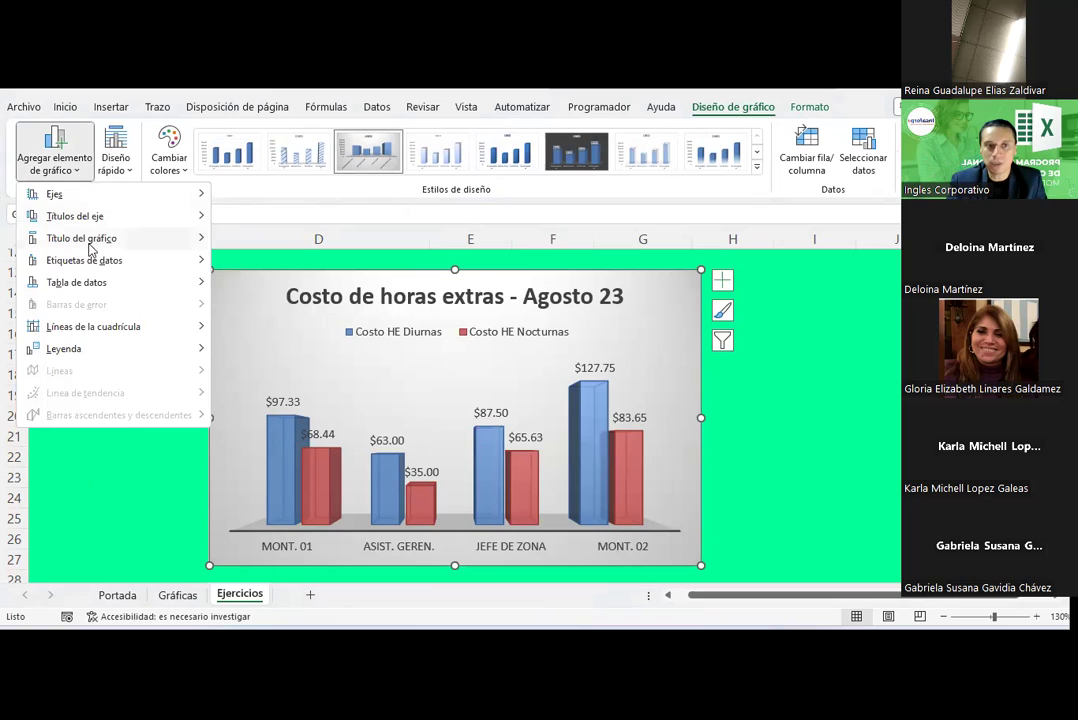
pyautogui.moveTo(89, 246)
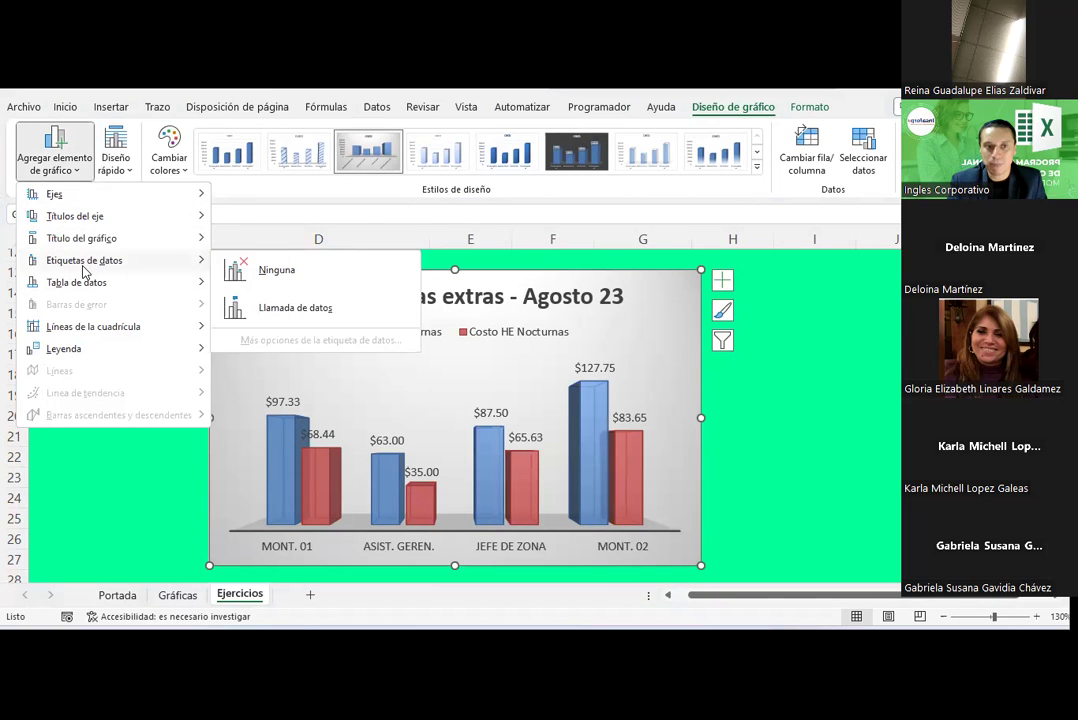
pyautogui.moveTo(95, 334)
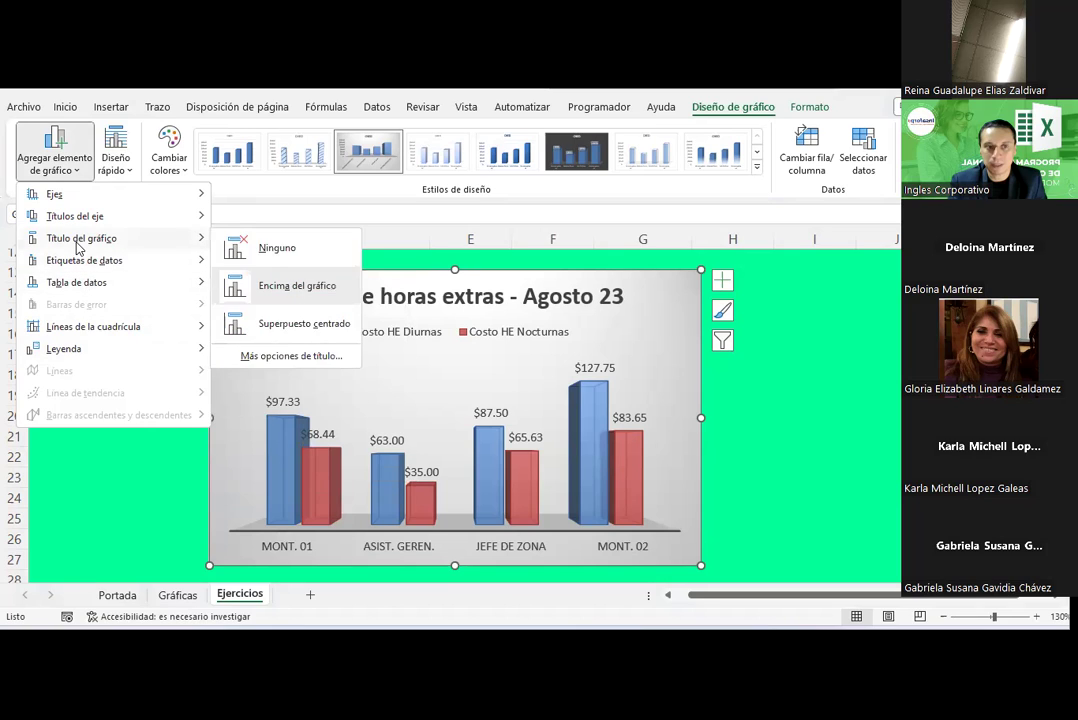
pyautogui.moveTo(80, 218)
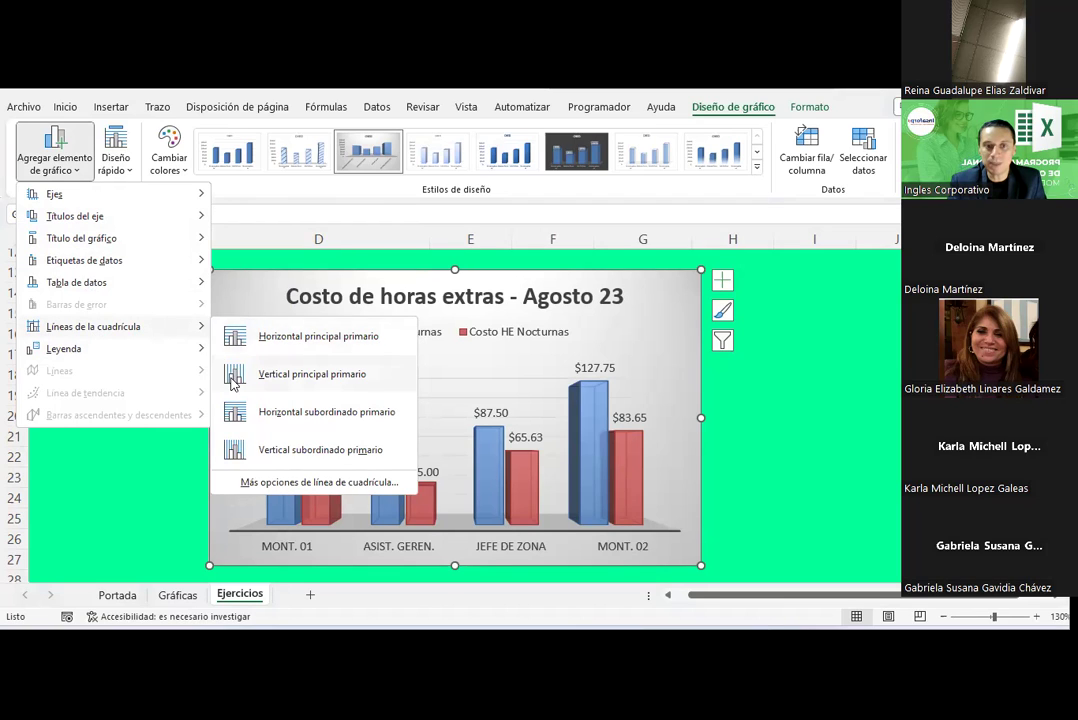
pyautogui.click(237, 452)
pyautogui.click(830, 440)
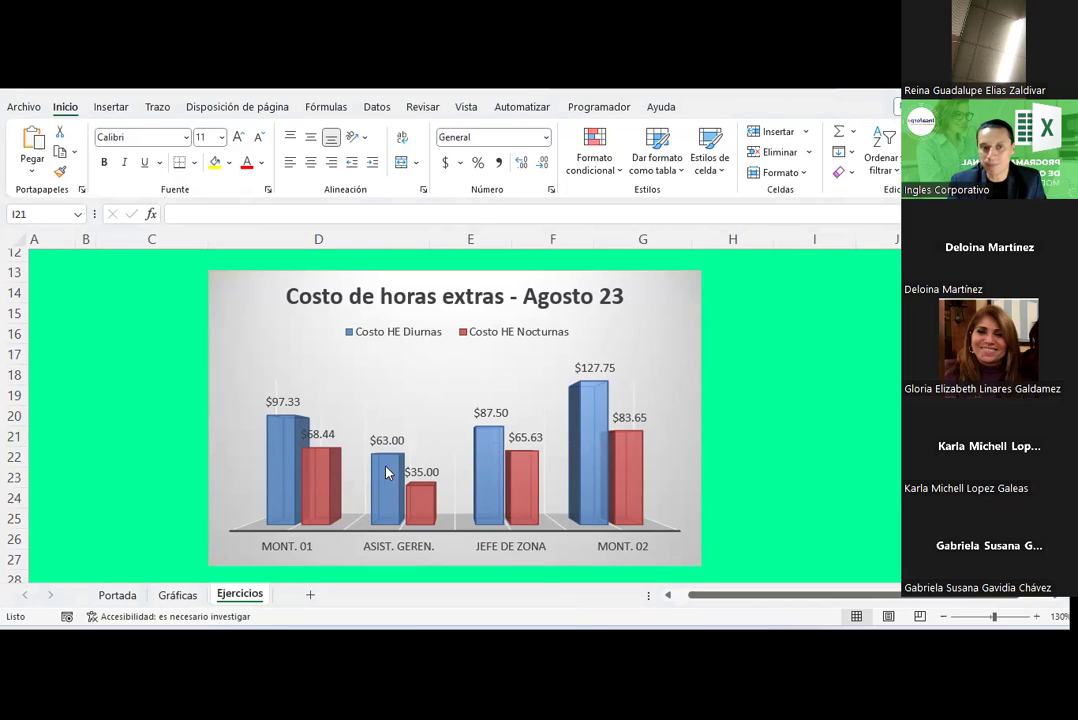
# Select the Costo HE Diurnas, then Costo HE Nocturnas series, then clear the selection and deselect the chart
pyautogui.click(283, 436)
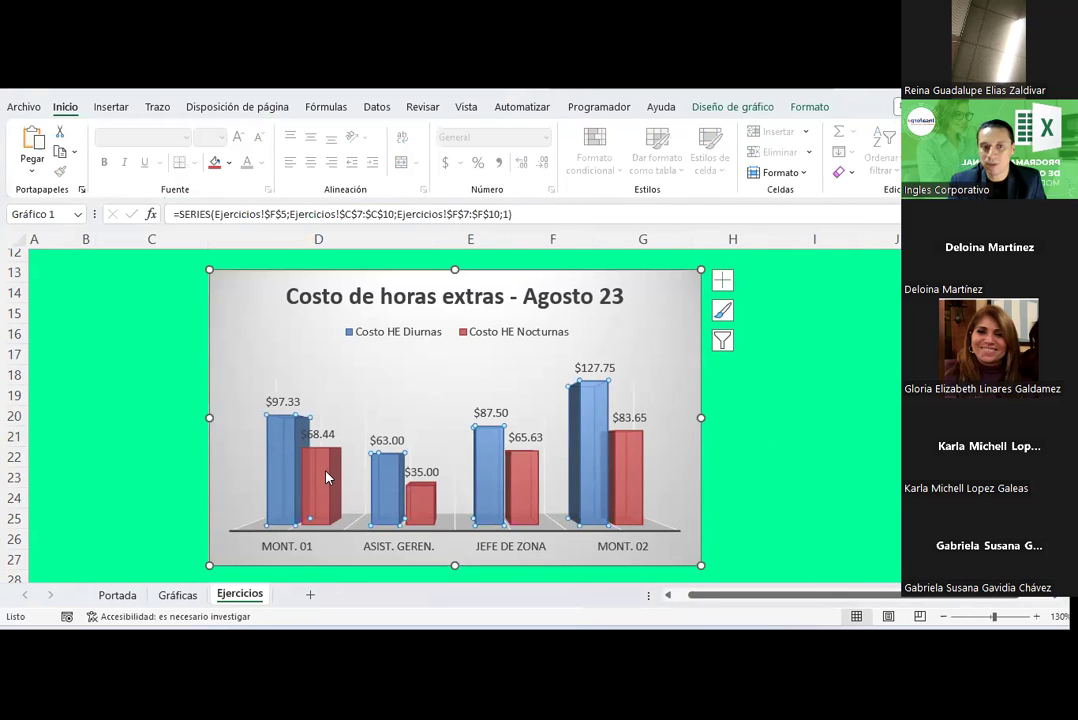
pyautogui.click(321, 497)
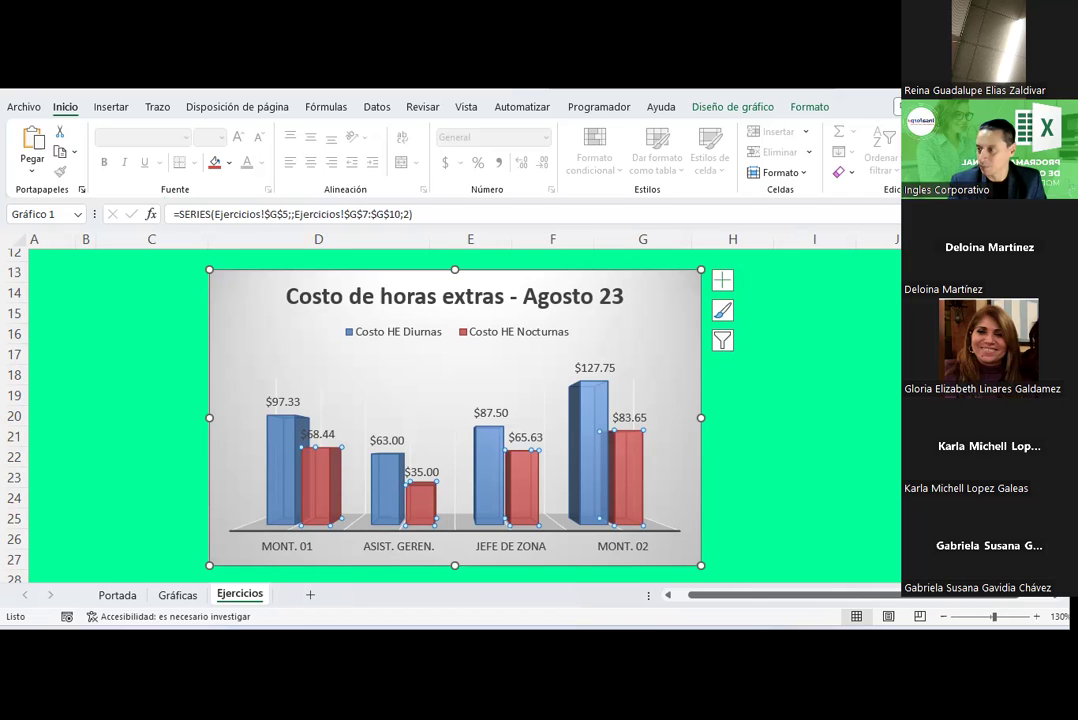
pyautogui.press('Escape')
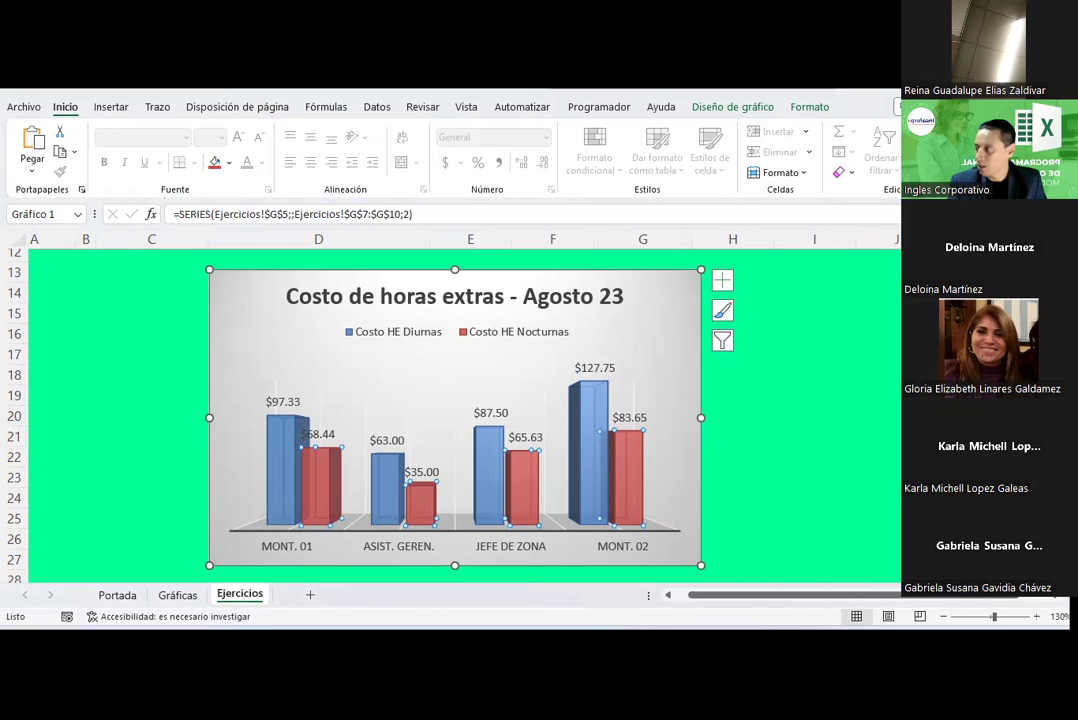
pyautogui.click(828, 350)
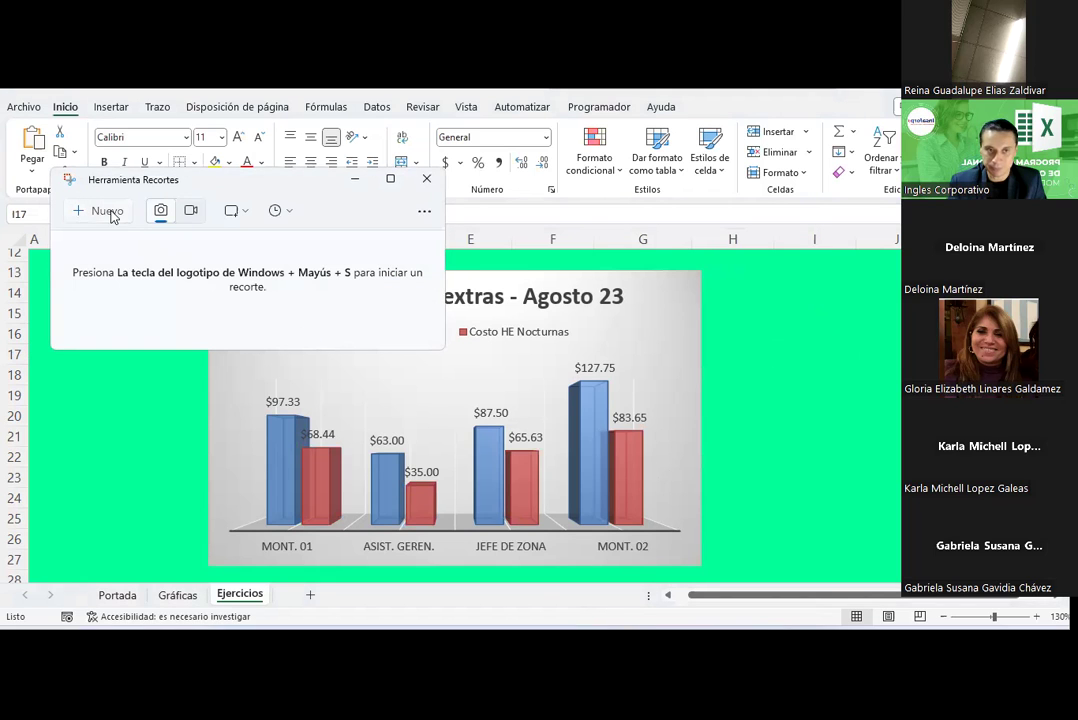
# Start a new snip in Snipping Tool, then cancel the capture overlay
pyautogui.click(99, 210)
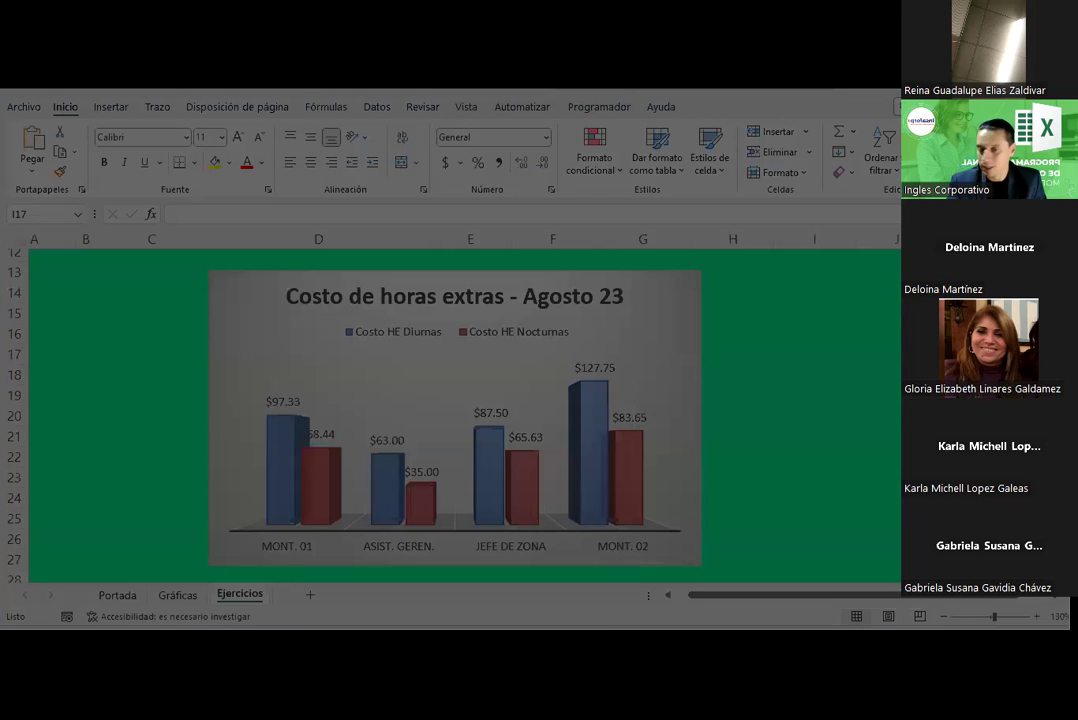
pyautogui.press('Escape')
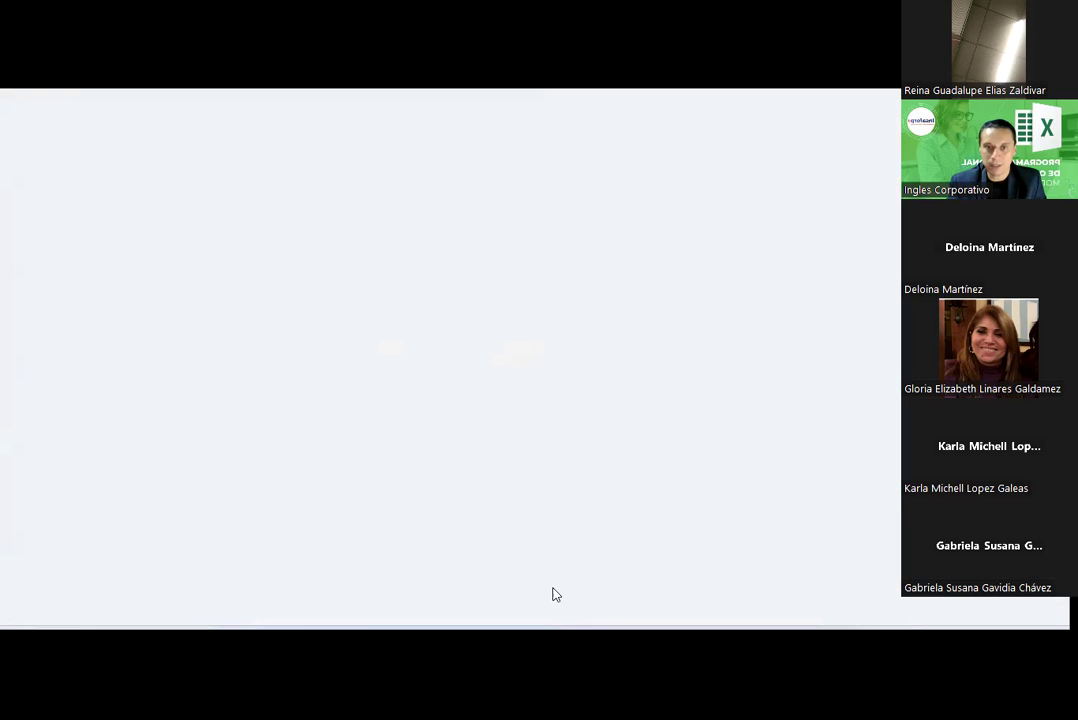
# Save the pasted portrait as a JPEG in a new Desktop folder named imagenes
pyautogui.click(22, 143)
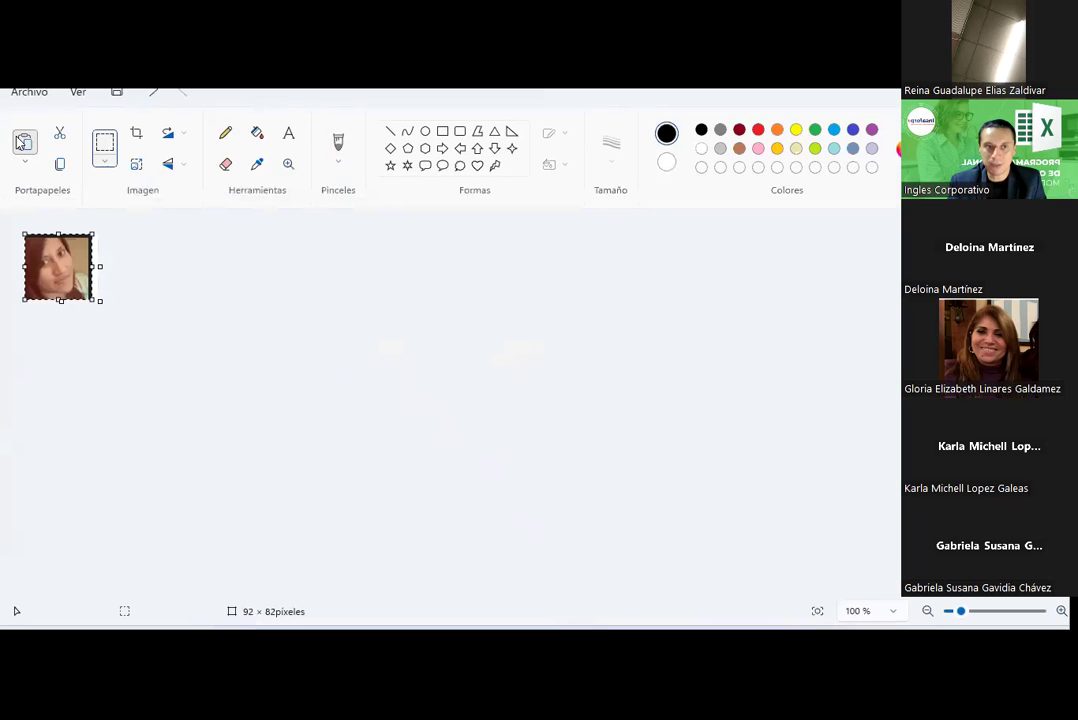
pyautogui.click(28, 92)
pyautogui.moveTo(75, 229)
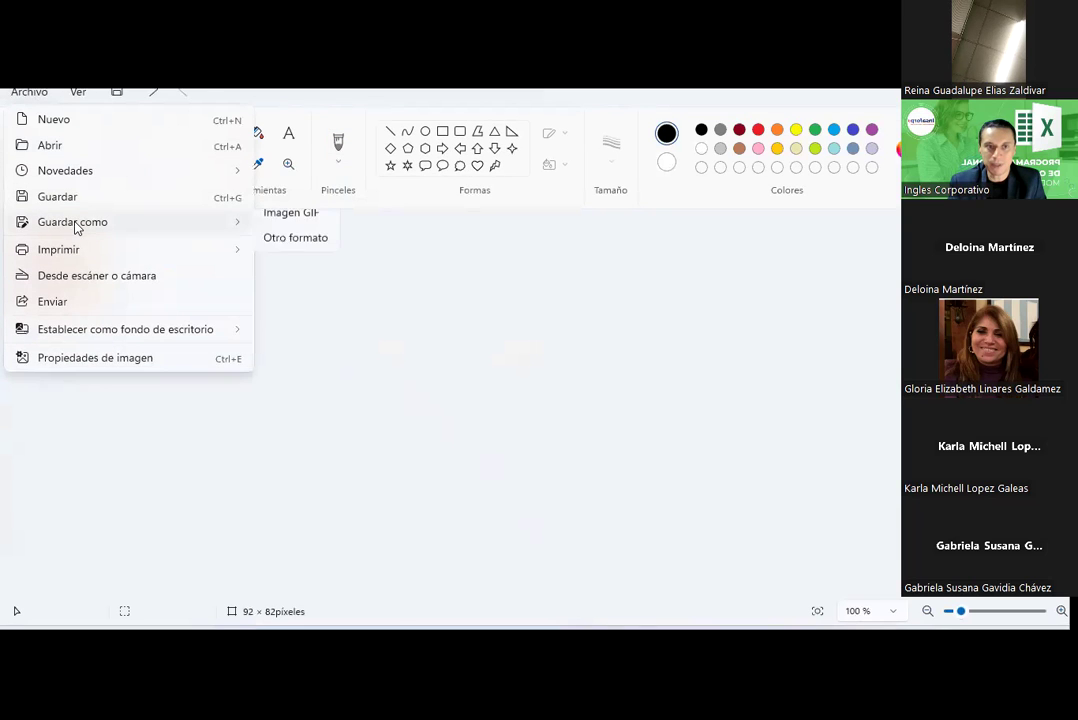
pyautogui.click(282, 232)
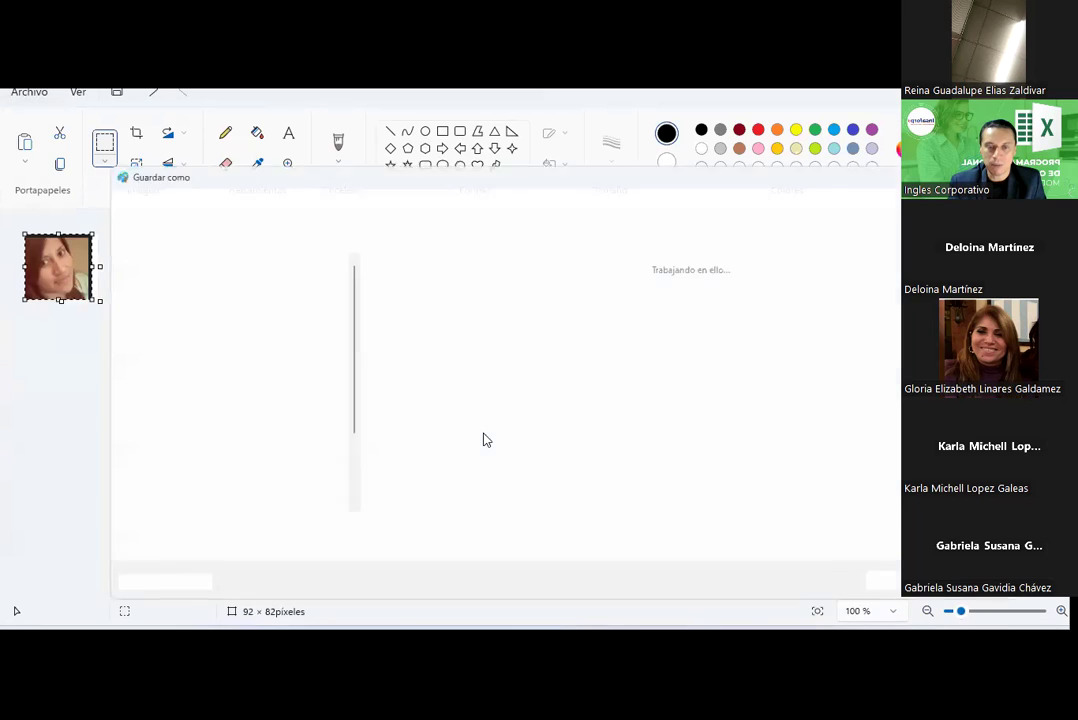
pyautogui.scroll(1, 172, 372)
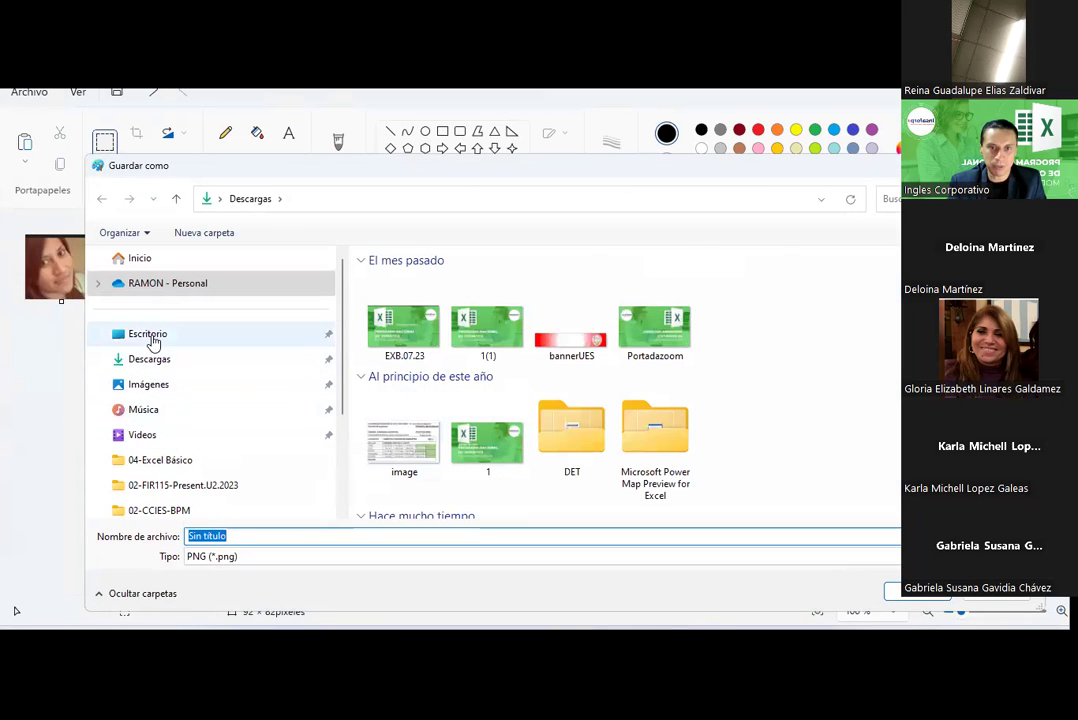
pyautogui.click(150, 338)
pyautogui.click(205, 236)
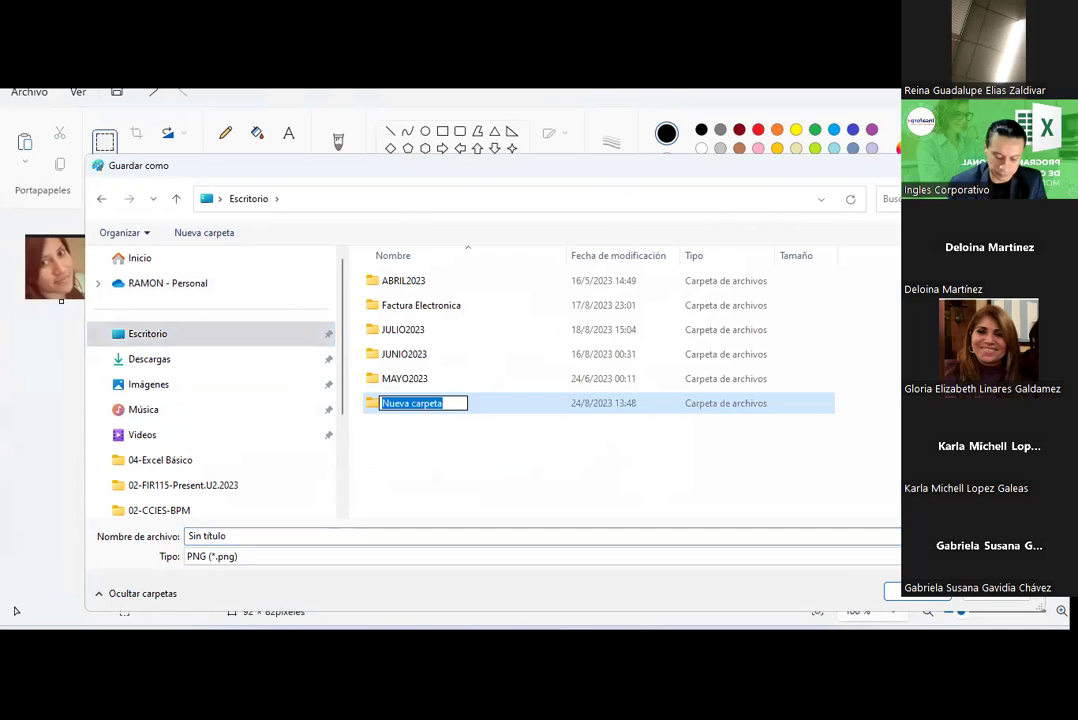
pyautogui.write('image')
pyautogui.write('nes')
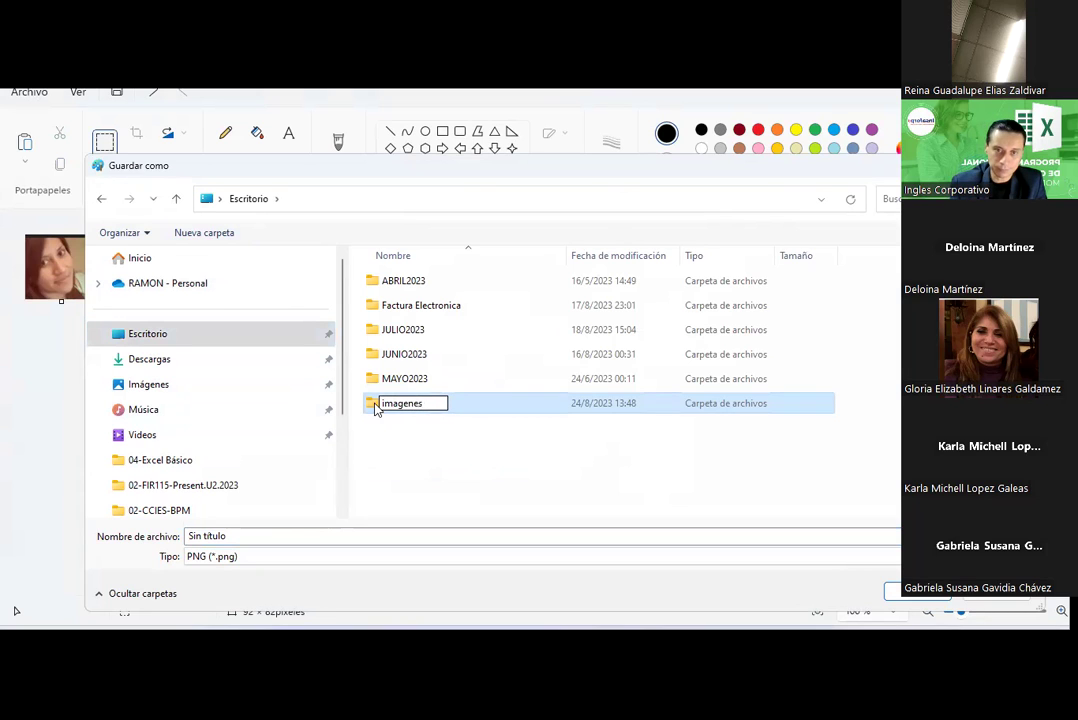
pyautogui.doubleClick(376, 408)
pyautogui.click(279, 558)
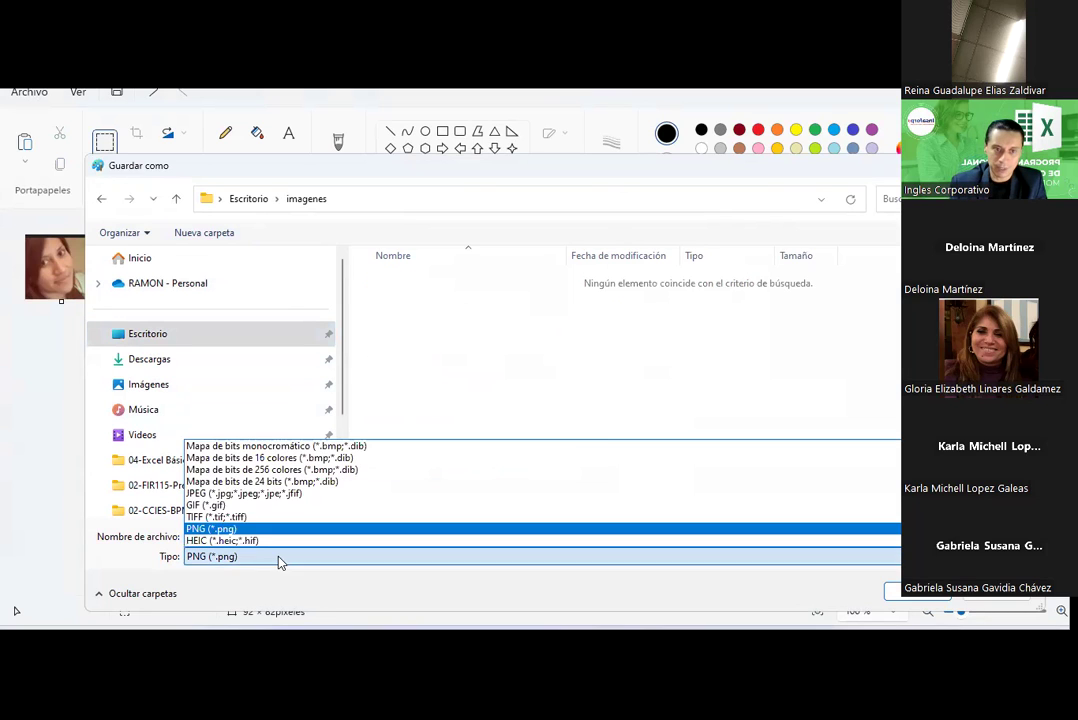
pyautogui.click(229, 494)
pyautogui.click(905, 598)
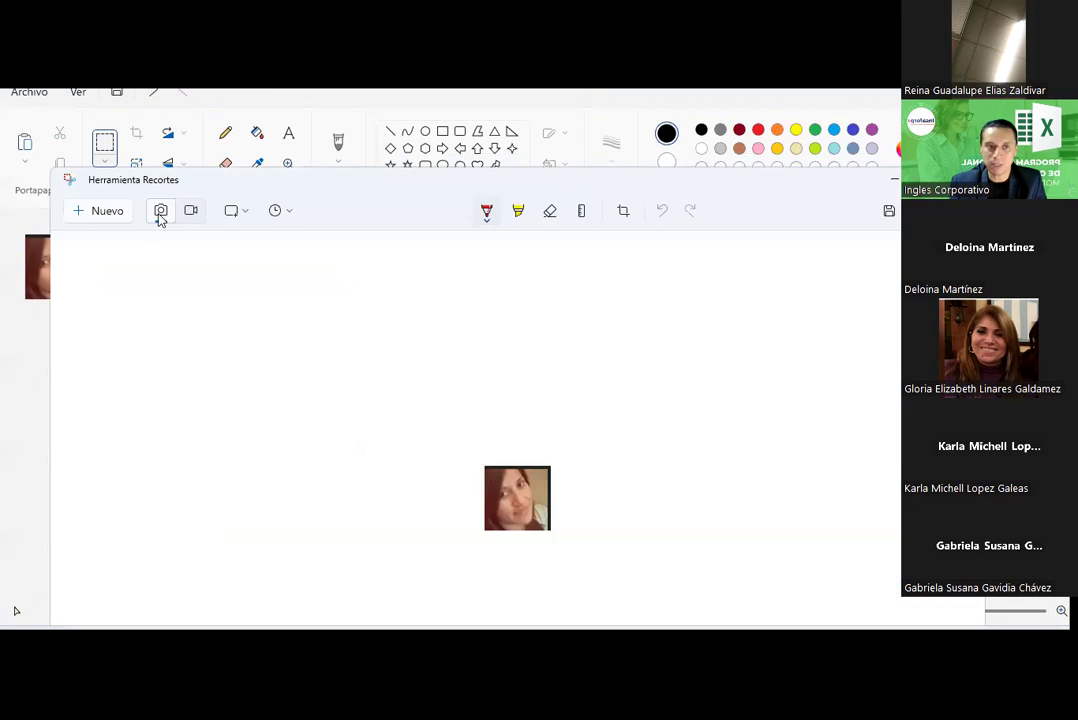
# Capture a second portrait and save it as JPG imagen2, then return to Excel
pyautogui.click(106, 211)
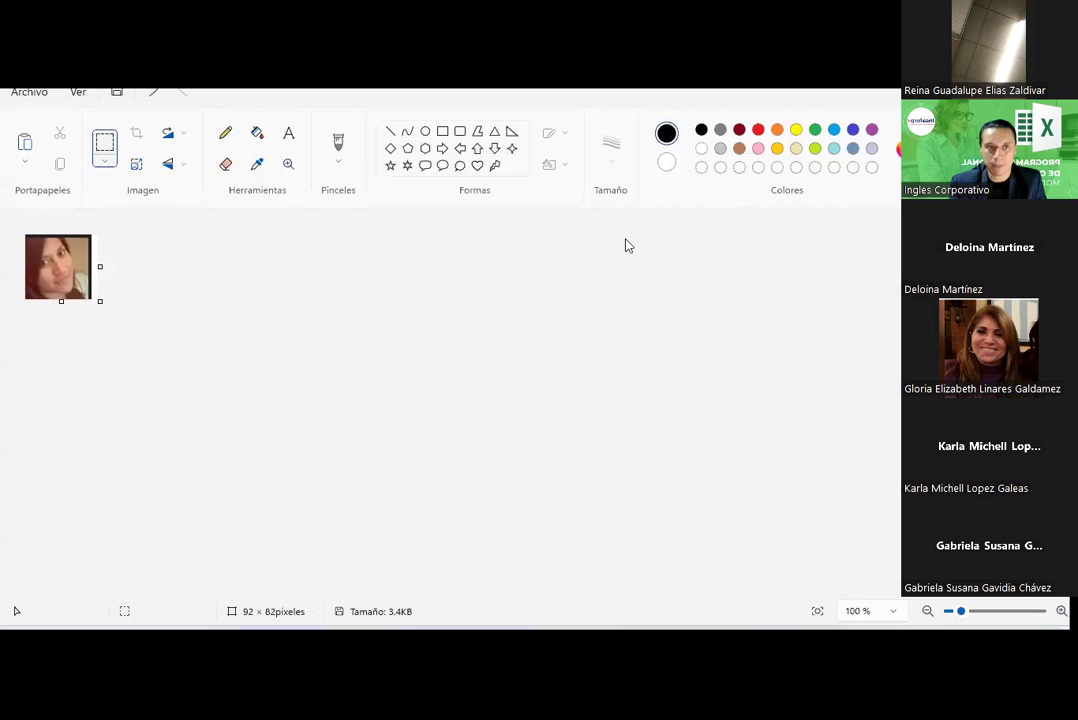
pyautogui.click(27, 144)
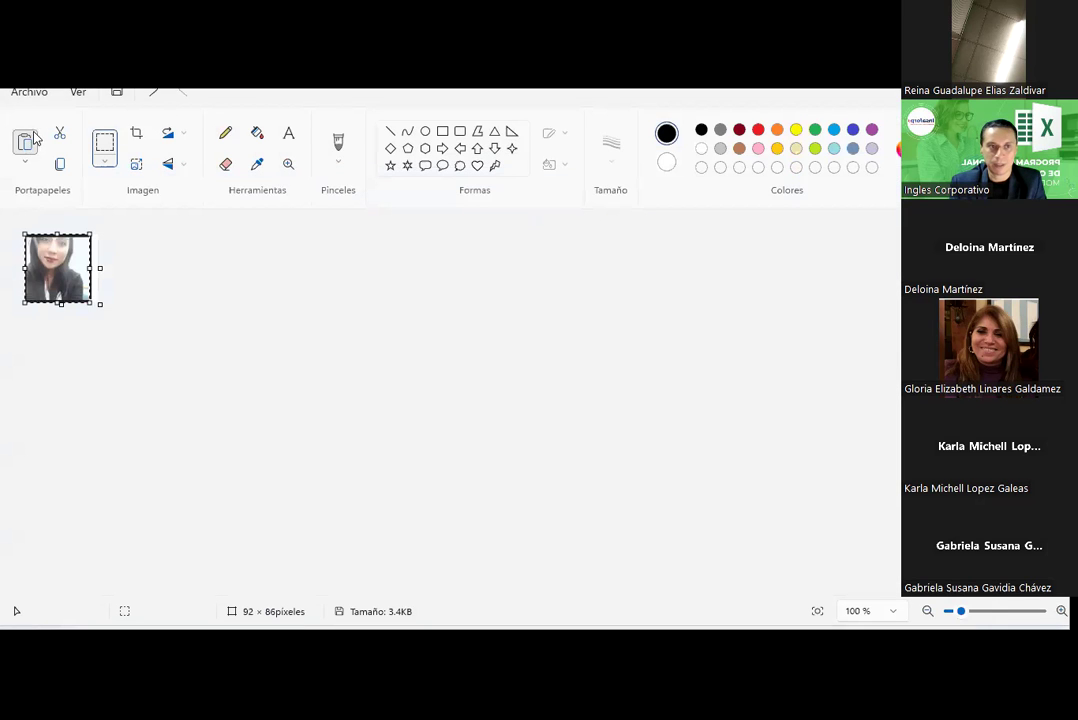
pyautogui.click(32, 92)
pyautogui.moveTo(86, 228)
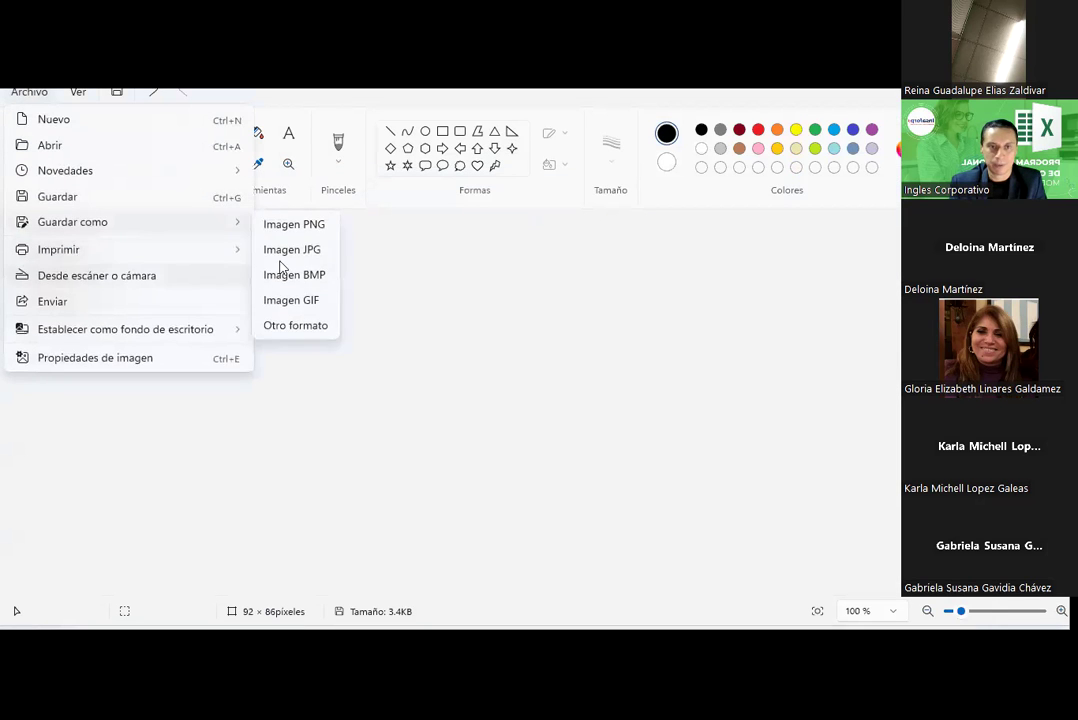
pyautogui.click(303, 254)
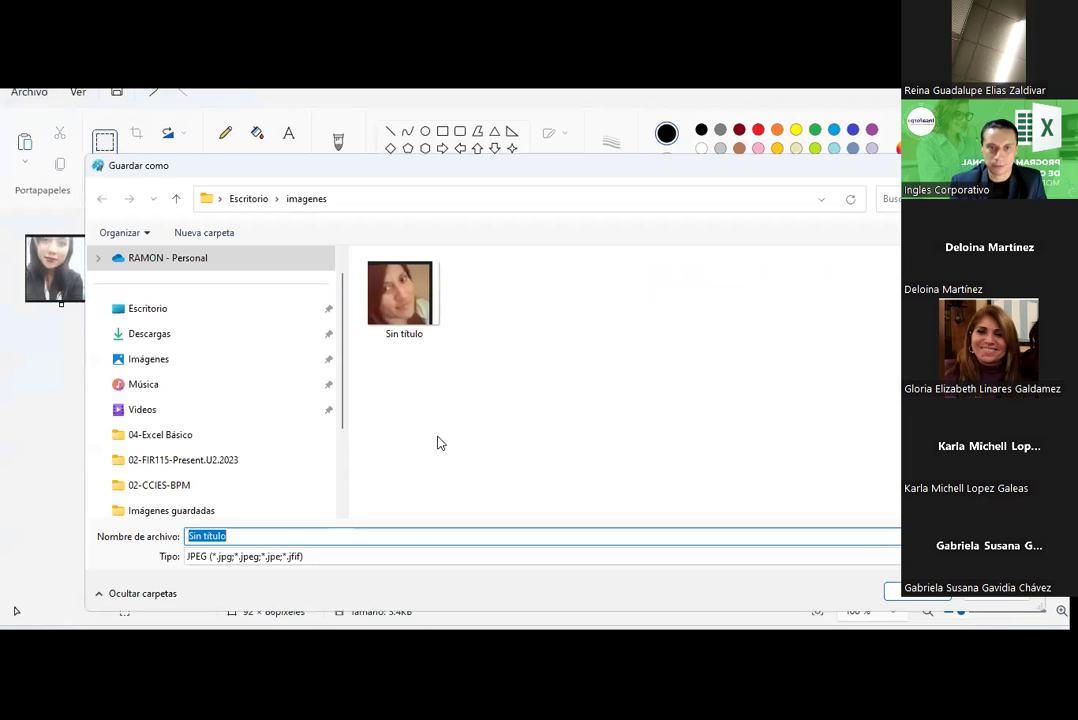
pyautogui.write('imagen2')
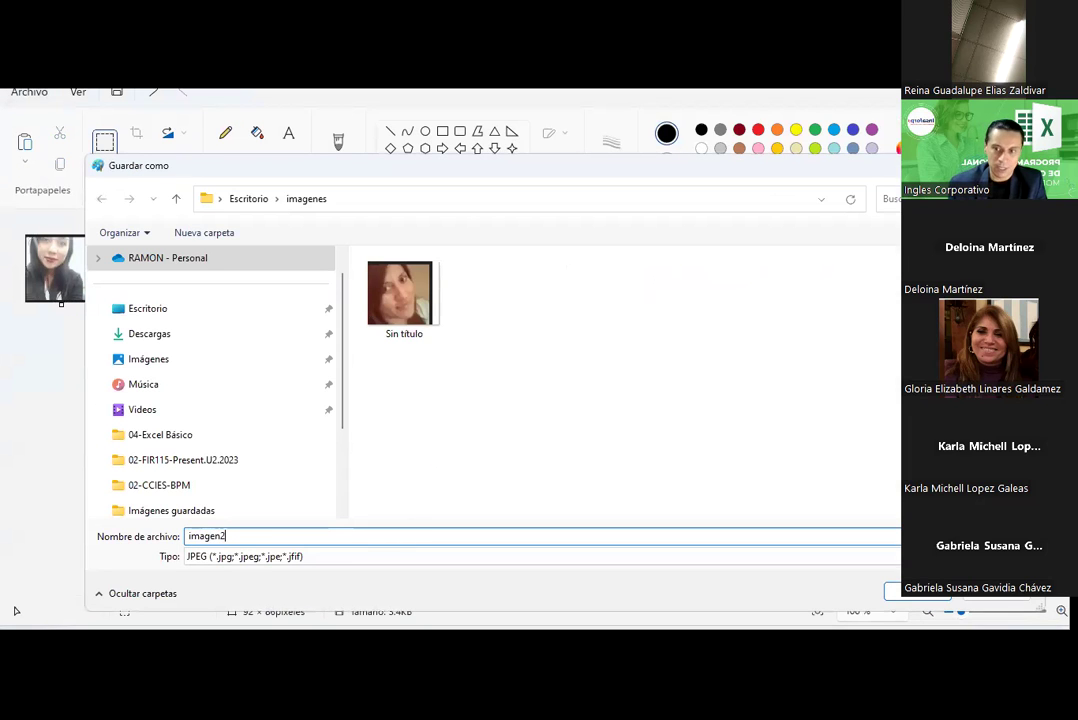
pyautogui.press('Return')
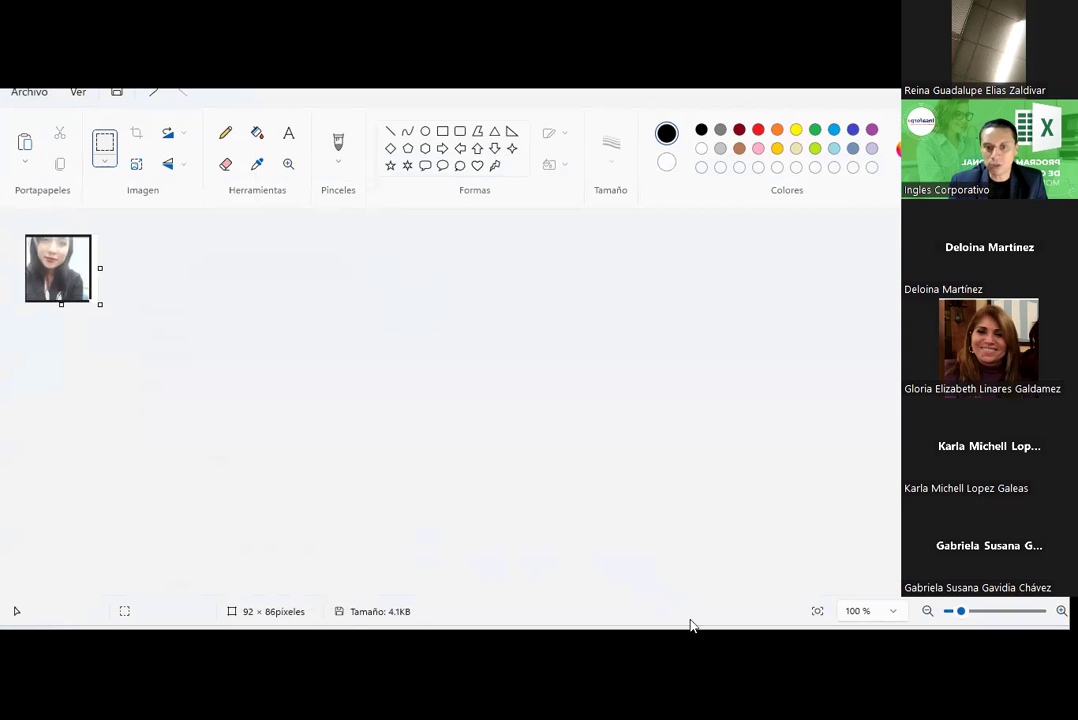
pyautogui.hotkey('alt', 'Tab')
pyautogui.click(770, 440)
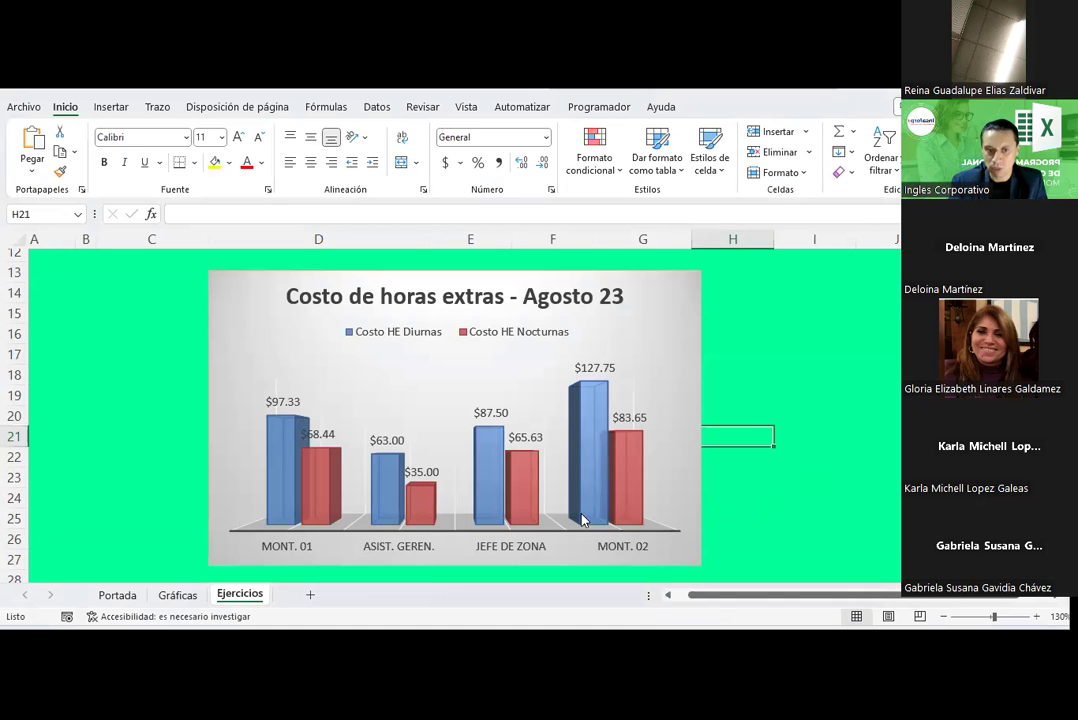
pyautogui.click(277, 437)
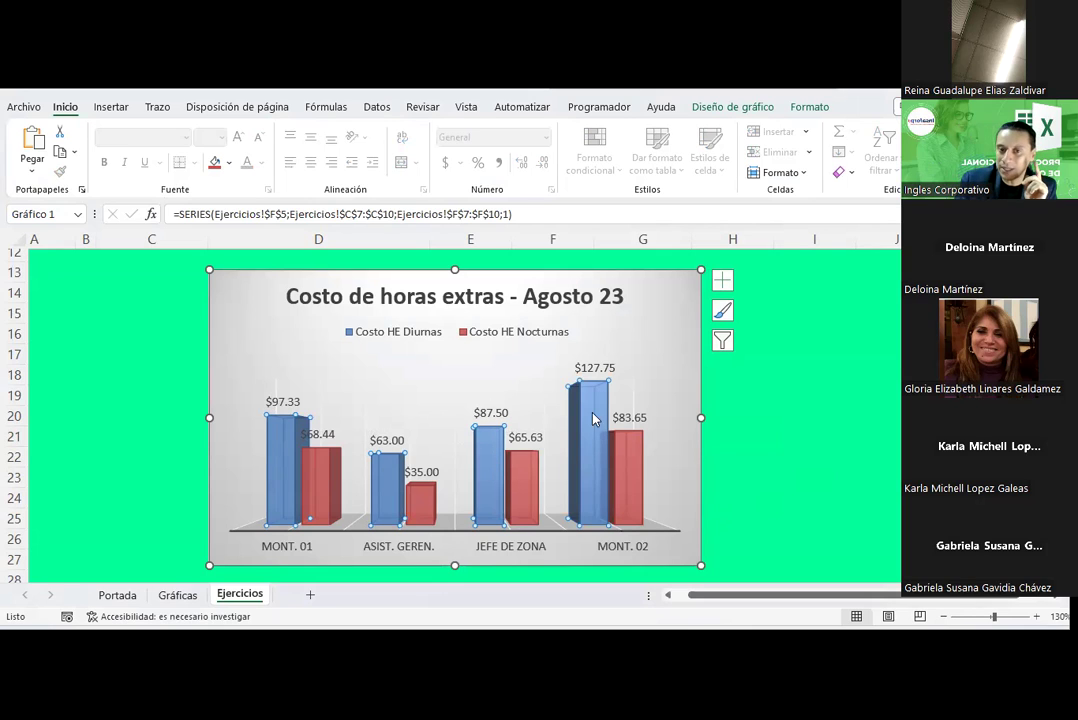
pyautogui.moveTo(594, 412)
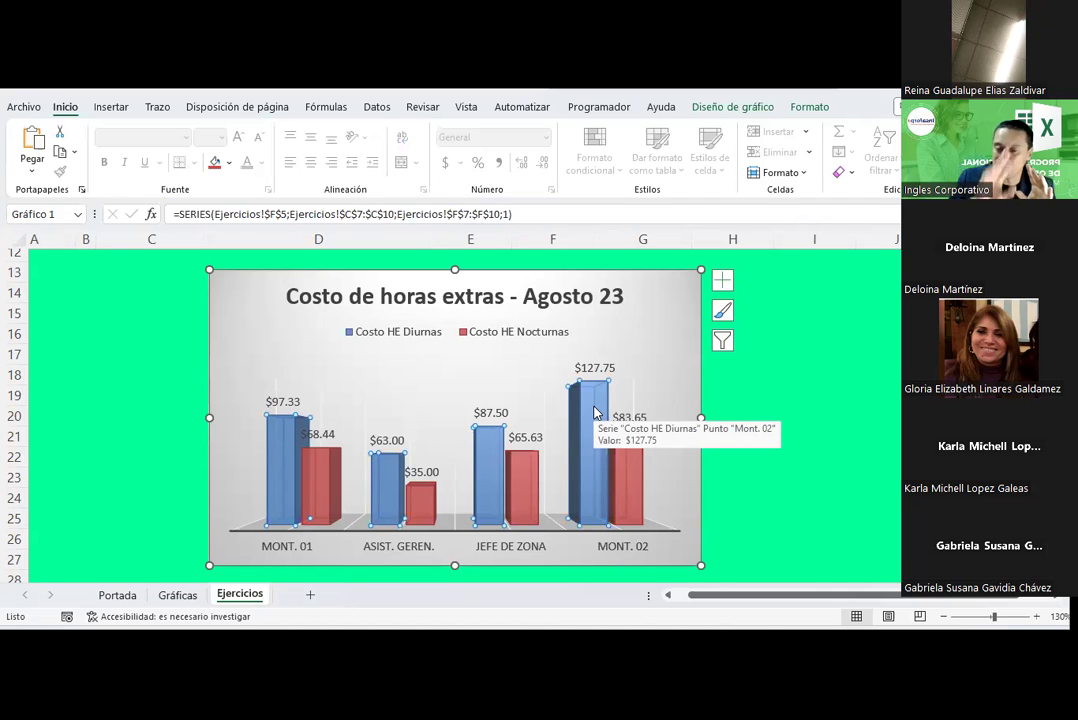
# Filter the overtime chart to show only the Mont. 01 category
pyautogui.click(722, 340)
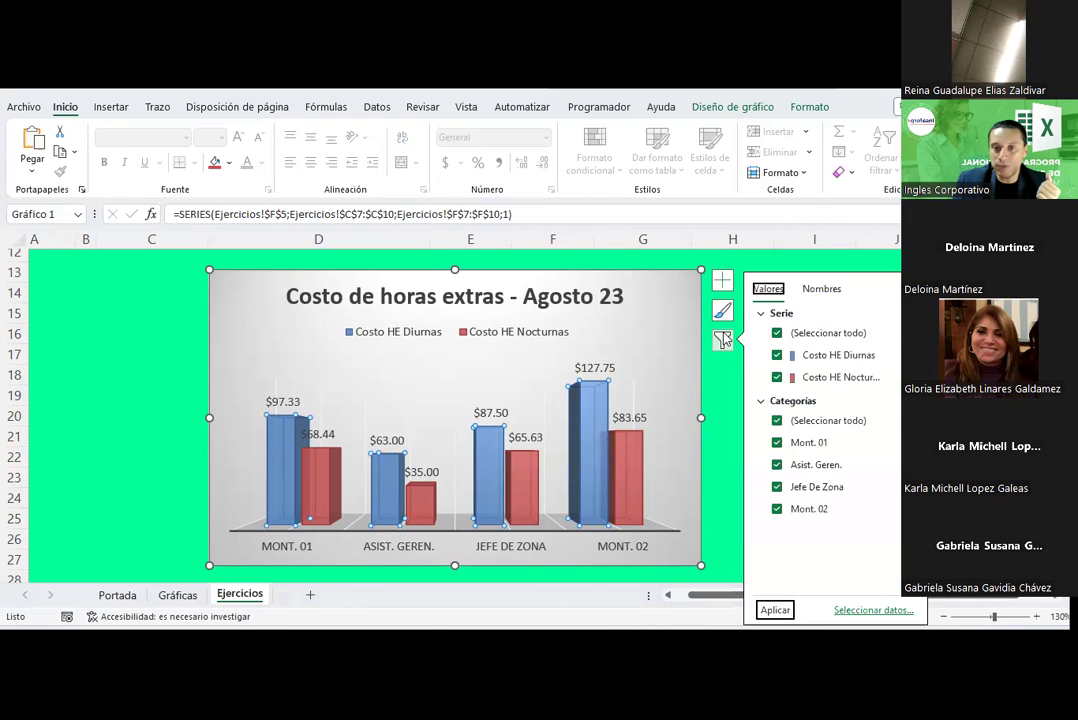
pyautogui.click(777, 421)
pyautogui.click(777, 442)
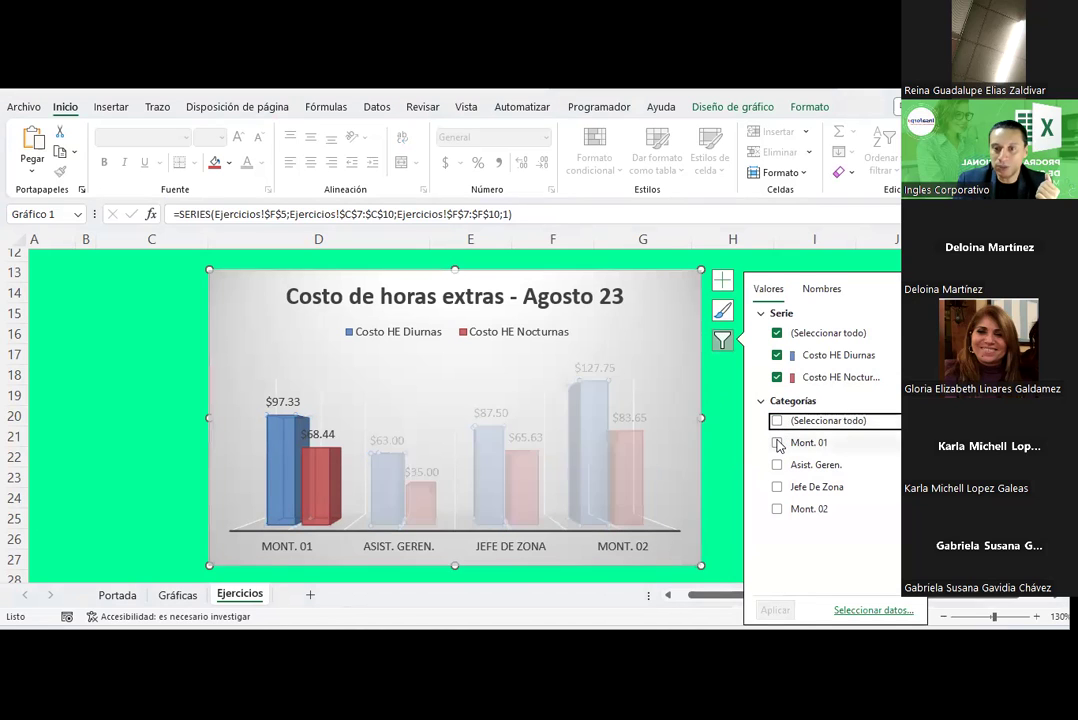
pyautogui.click(775, 611)
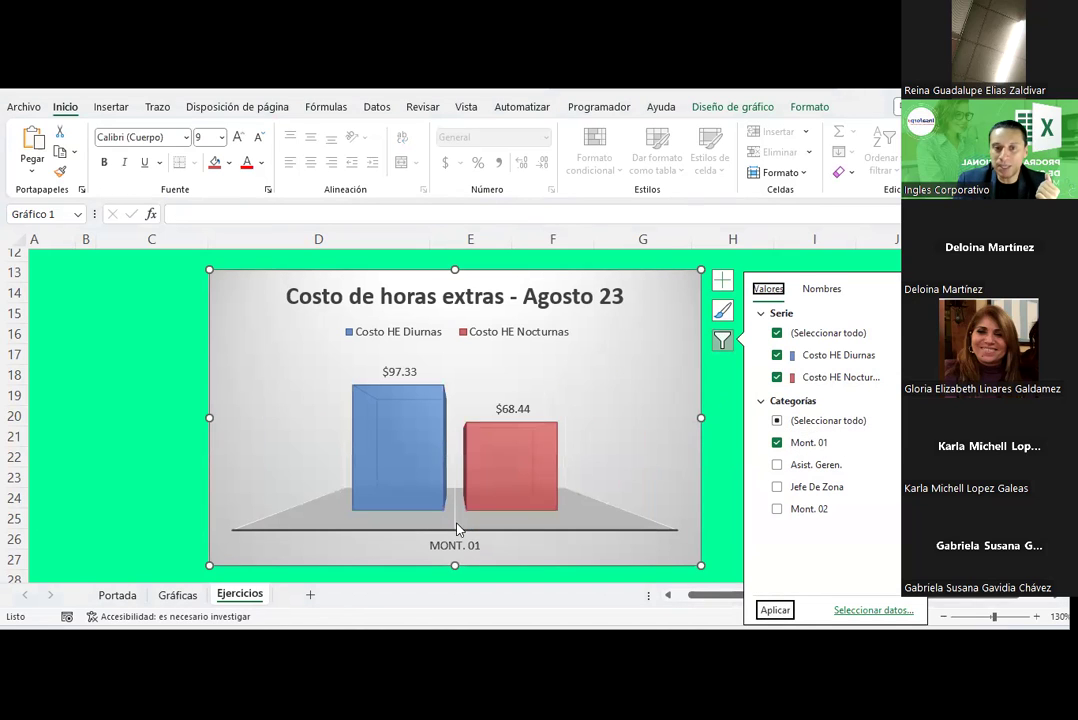
# Change the category filter to show only Asist. Geren
pyautogui.click(777, 464)
pyautogui.click(777, 442)
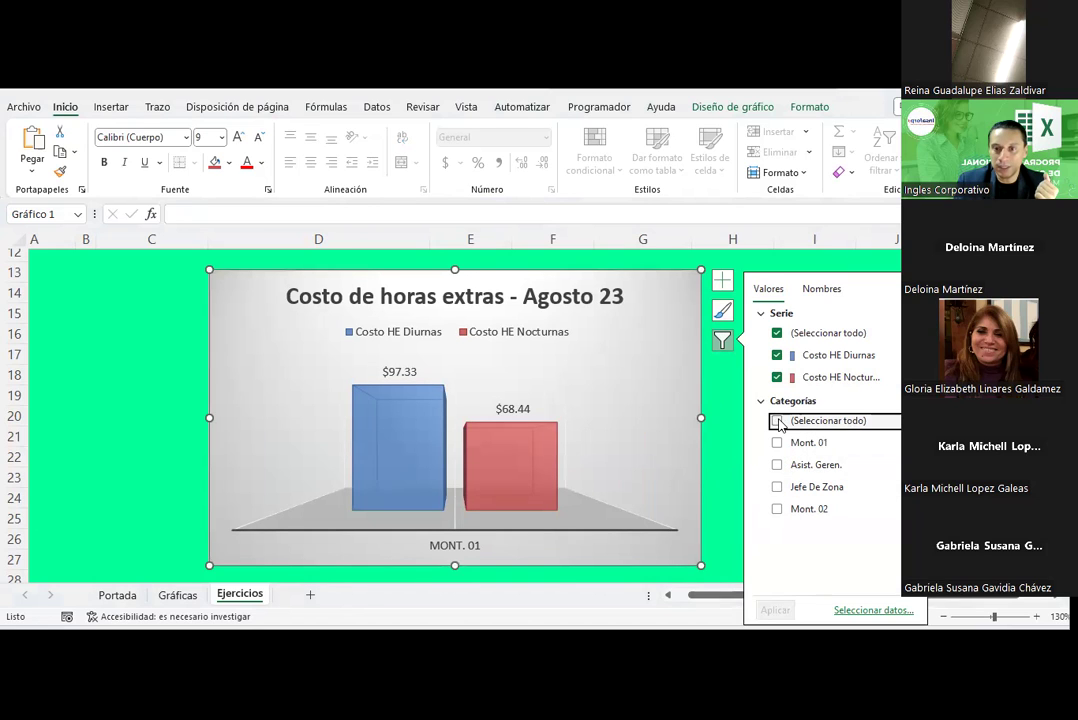
pyautogui.click(777, 420)
pyautogui.click(777, 465)
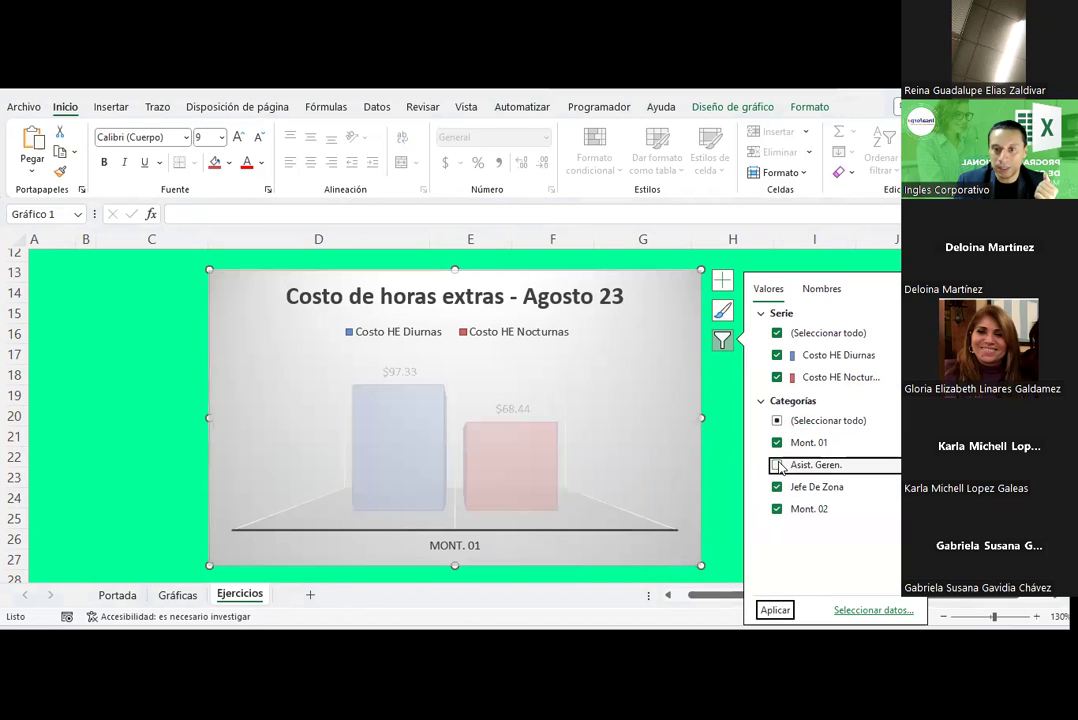
pyautogui.click(778, 443)
pyautogui.click(777, 487)
pyautogui.click(778, 509)
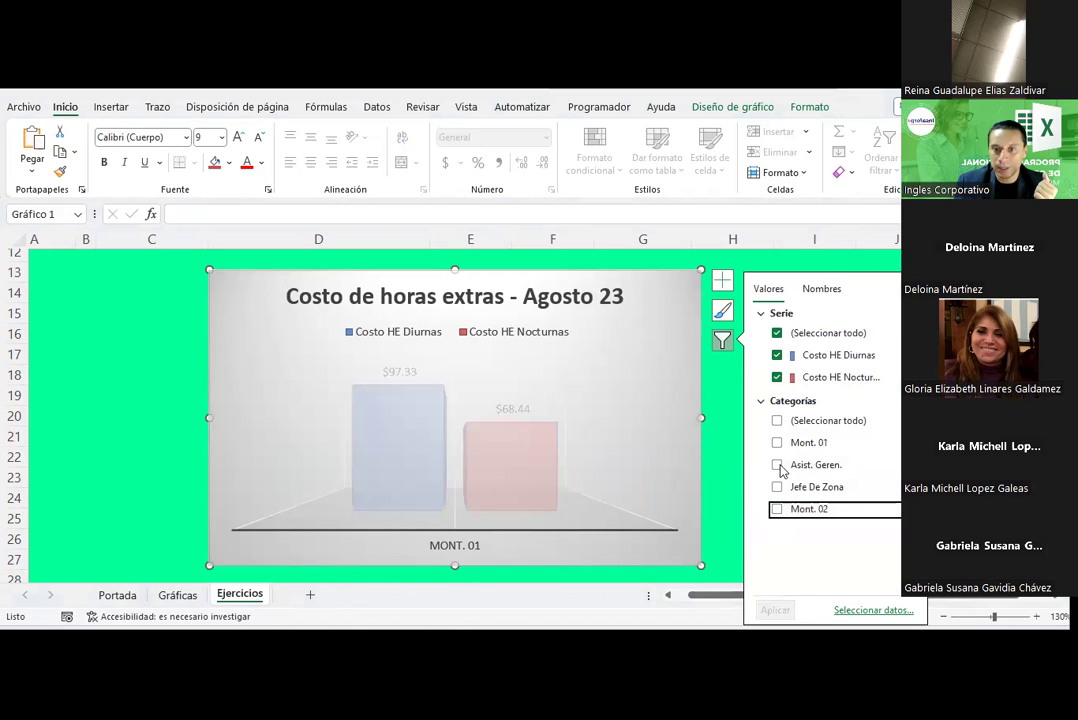
pyautogui.click(777, 465)
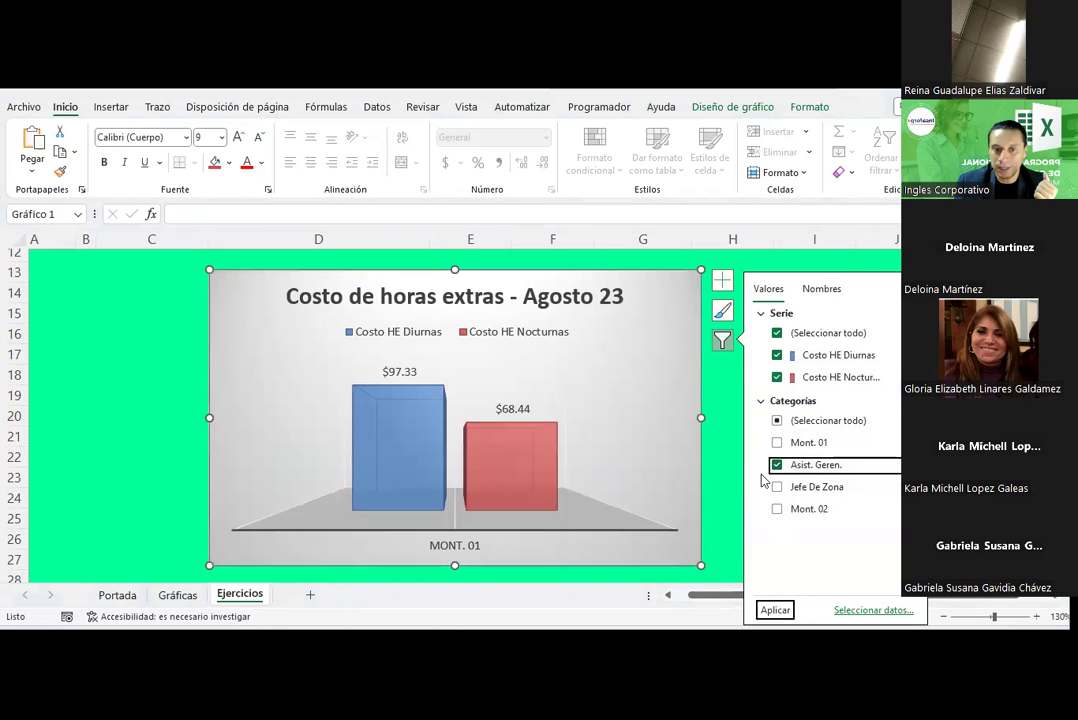
pyautogui.click(766, 405)
pyautogui.click(766, 405)
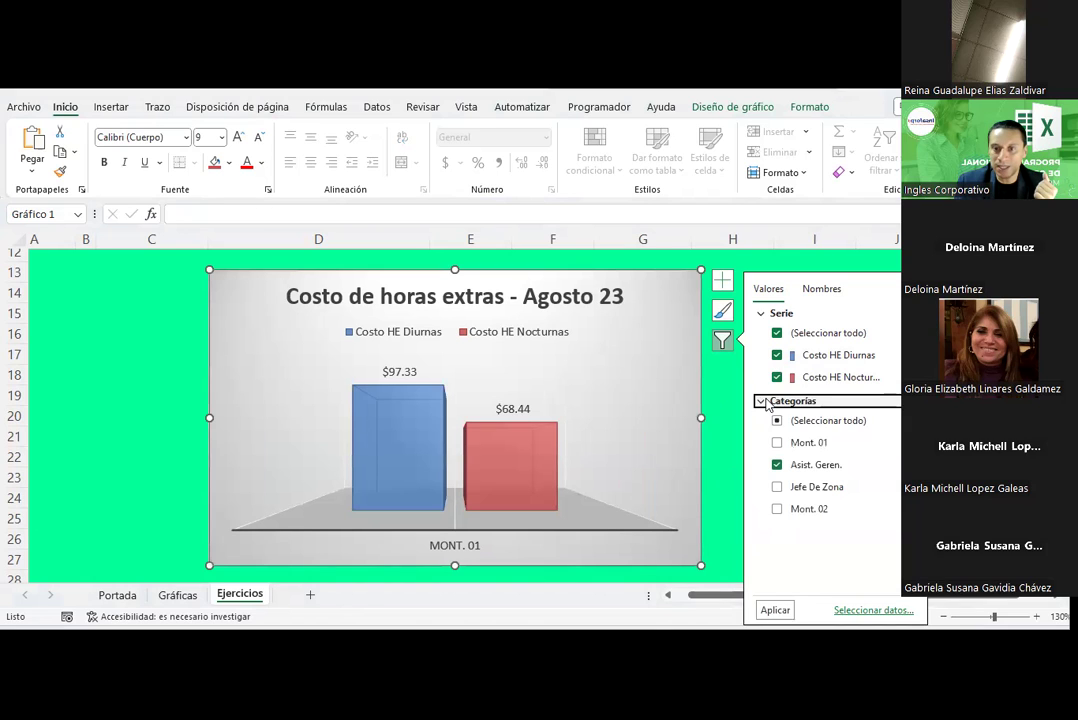
pyautogui.click(778, 421)
pyautogui.click(778, 465)
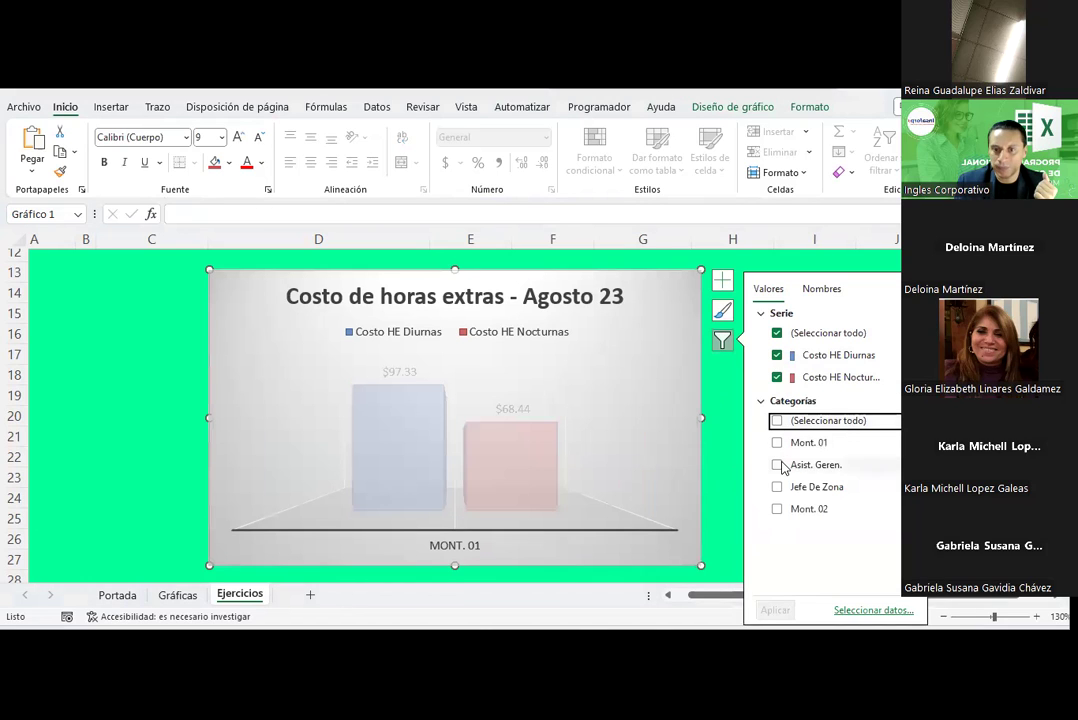
pyautogui.click(775, 610)
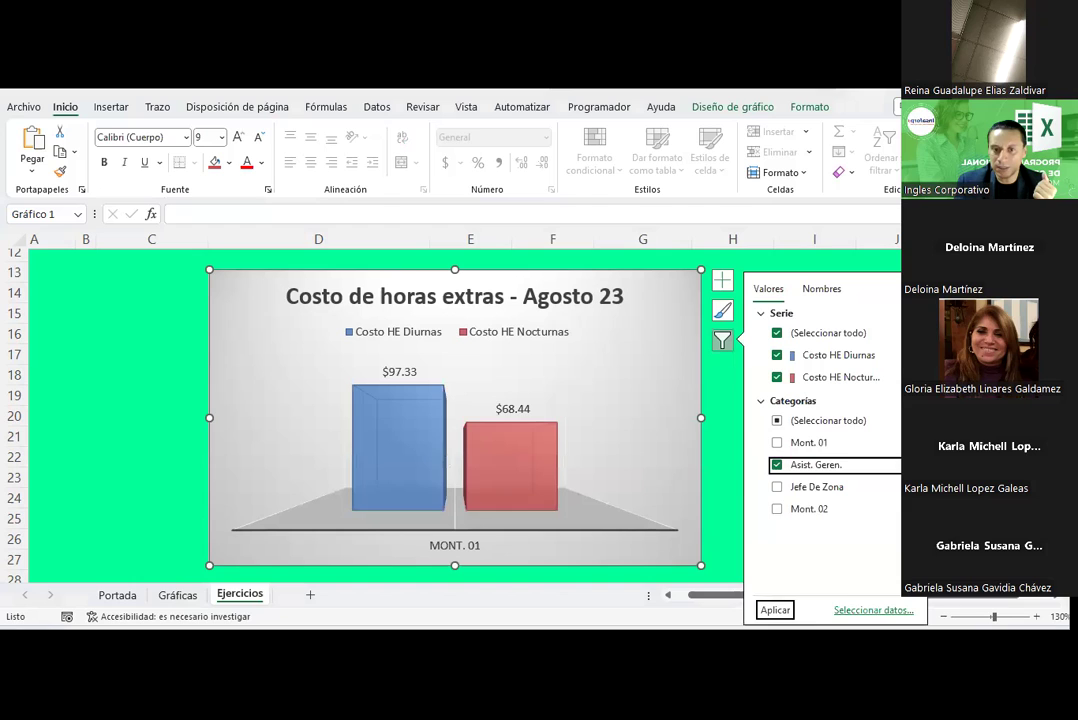
# Recheck every category in the chart filter and apply it
pyautogui.click(772, 420)
pyautogui.click(771, 420)
pyautogui.click(770, 419)
pyautogui.click(806, 292)
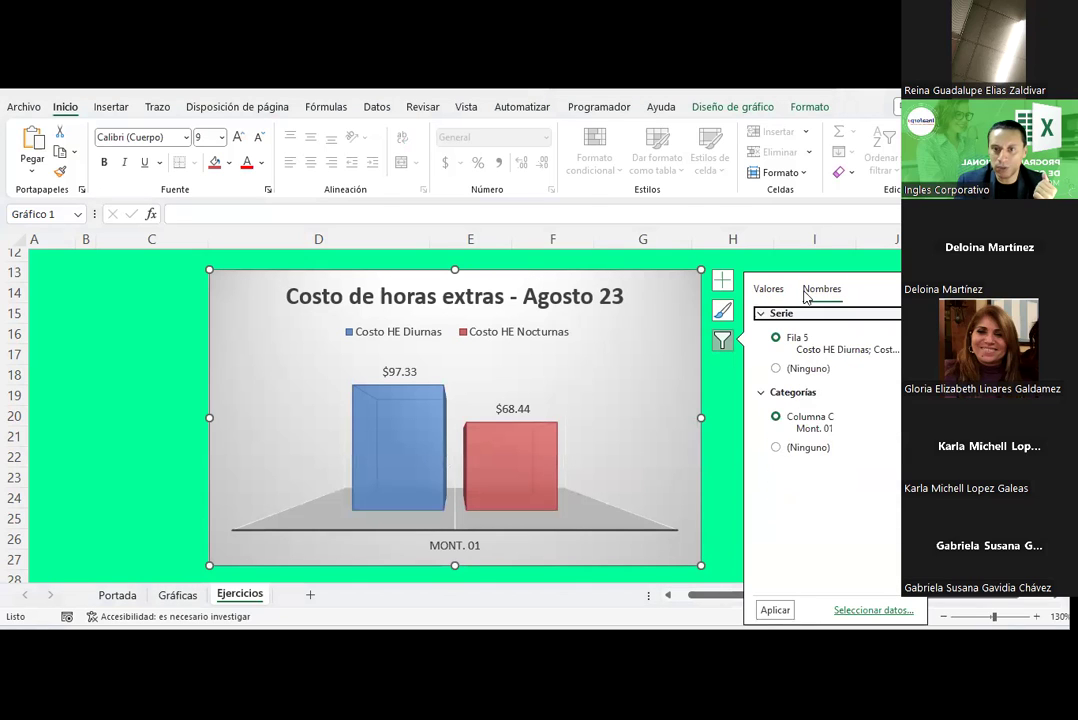
pyautogui.click(765, 289)
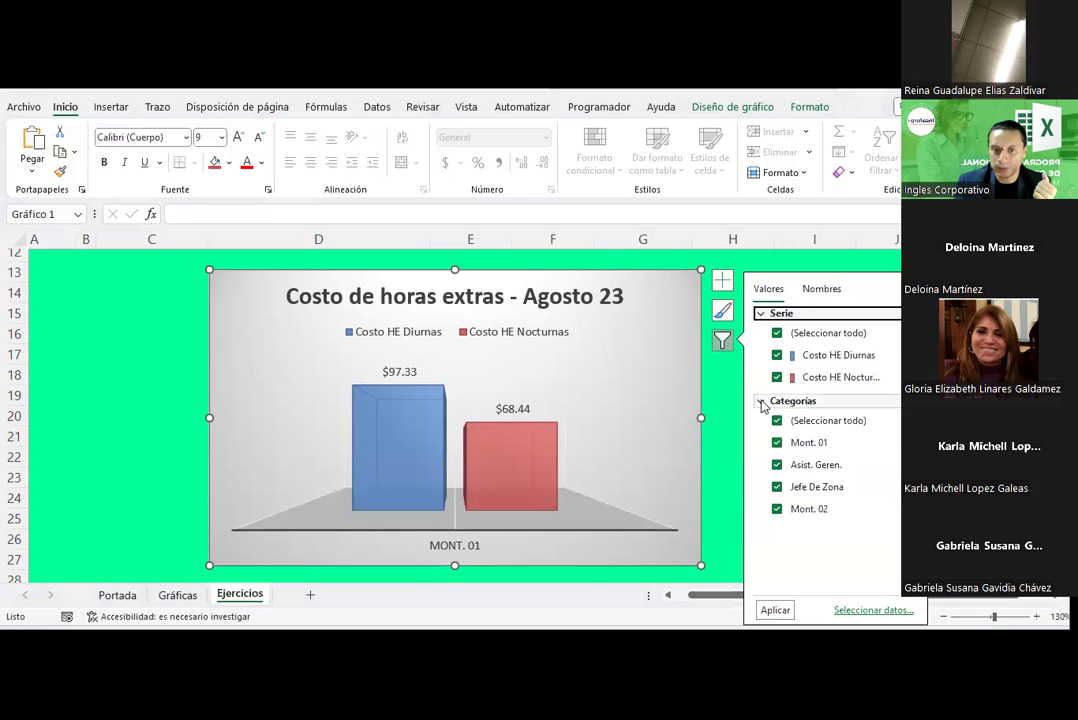
pyautogui.click(789, 613)
# Filter the chart to show Asist. Geren. and Jefe De Zona
pyautogui.click(778, 421)
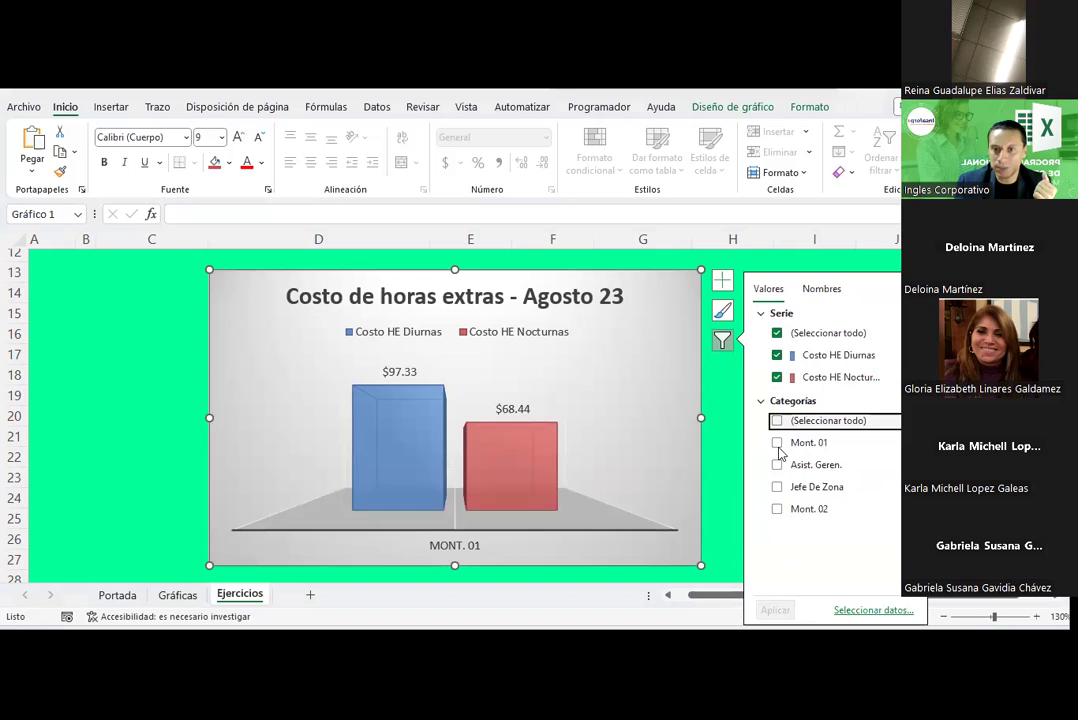
pyautogui.click(778, 466)
pyautogui.click(775, 610)
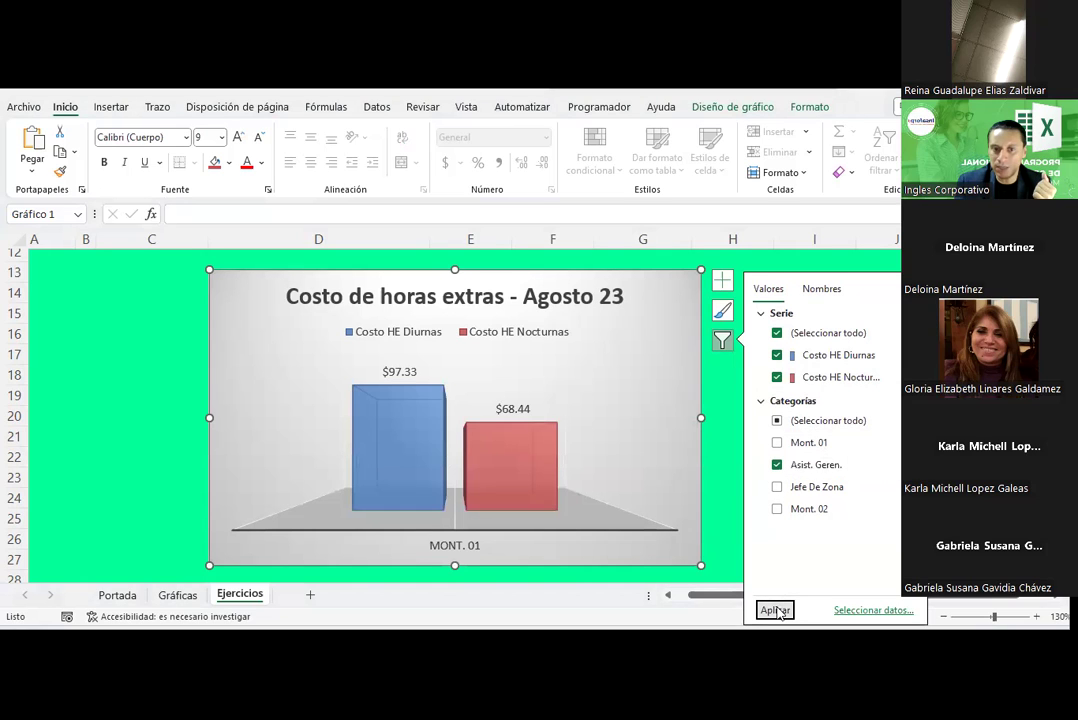
pyautogui.click(777, 487)
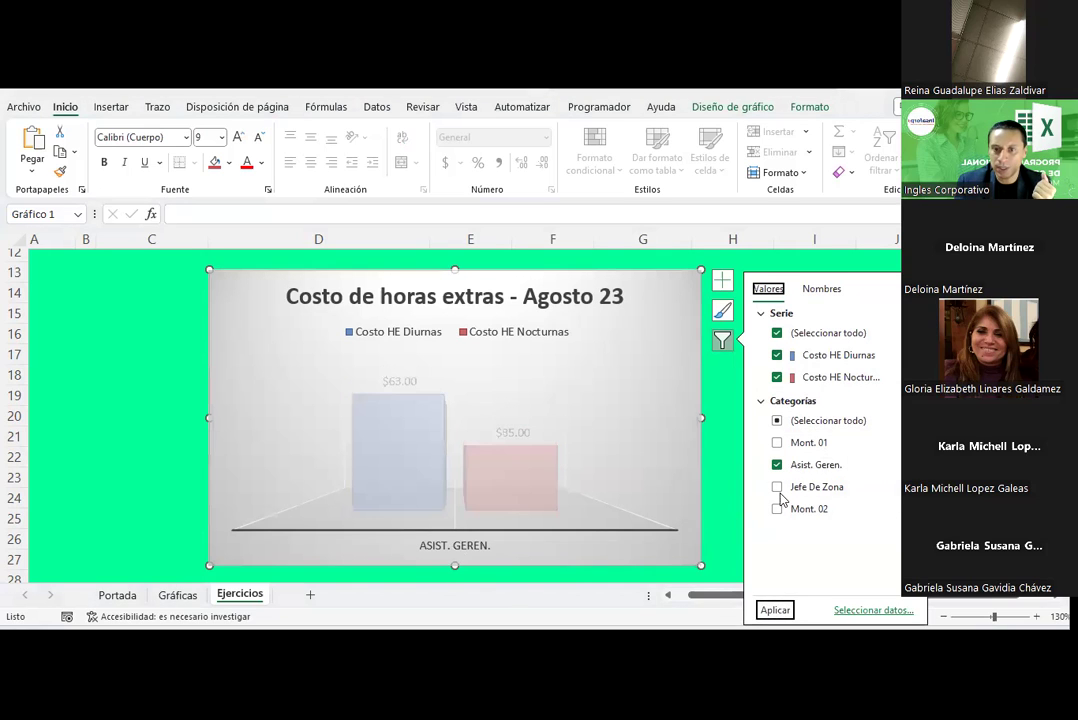
pyautogui.click(775, 609)
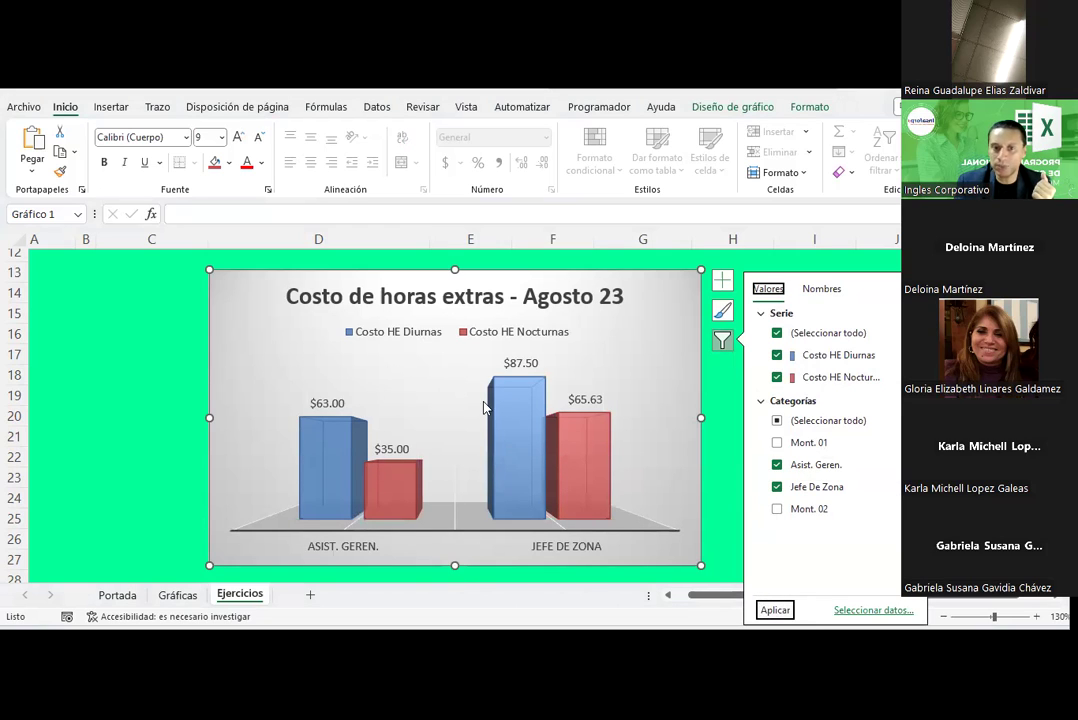
# Check (Seleccionar todo) and apply so Mont. 01, Asist. Geren., Jefe De Zona and Mont. 02 all appear
pyautogui.click(777, 424)
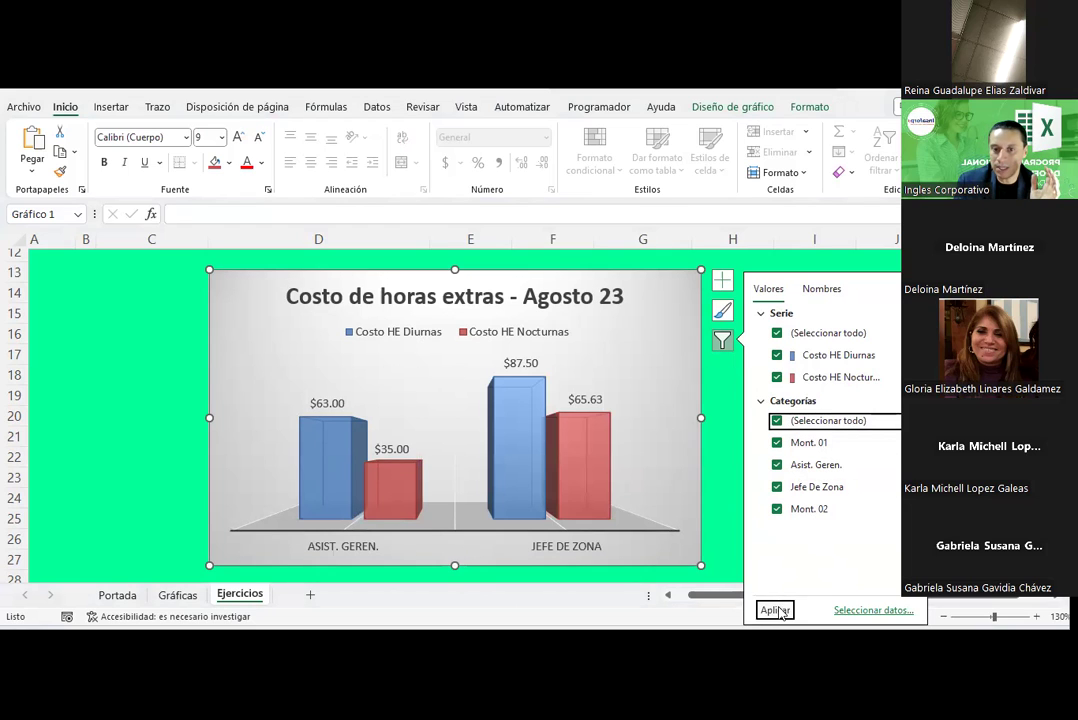
pyautogui.click(779, 609)
pyautogui.click(727, 392)
pyautogui.click(699, 318)
# Give the Costo HE Diurnas series a Relleno sólido in dark navy blue
pyautogui.click(723, 311)
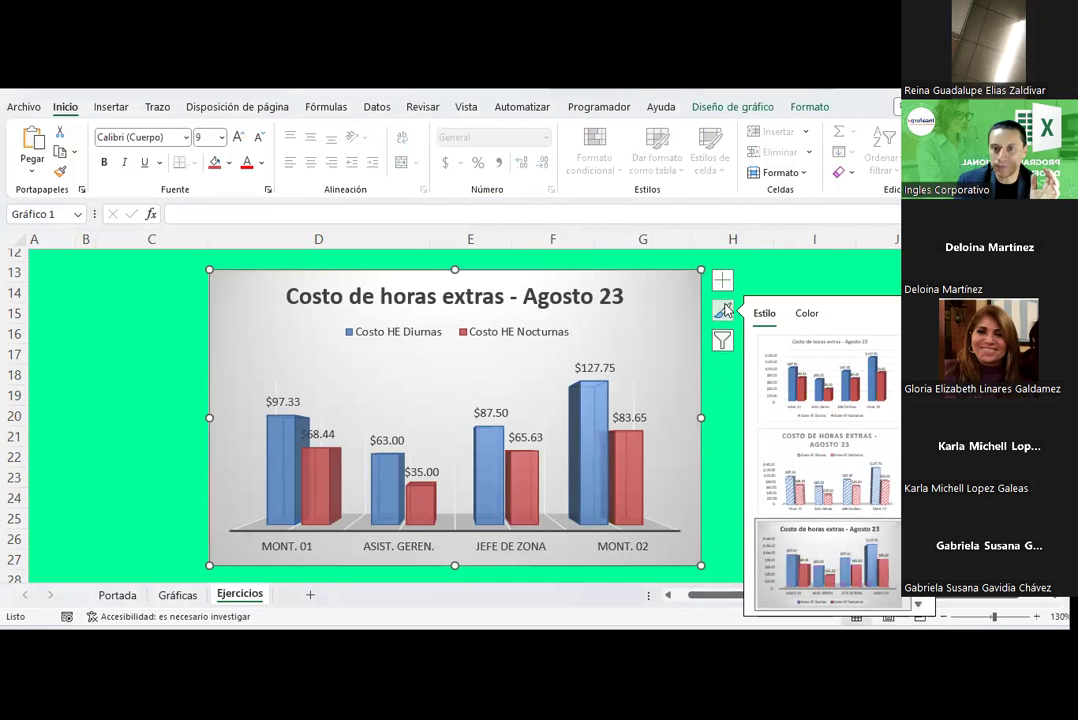
pyautogui.click(733, 380)
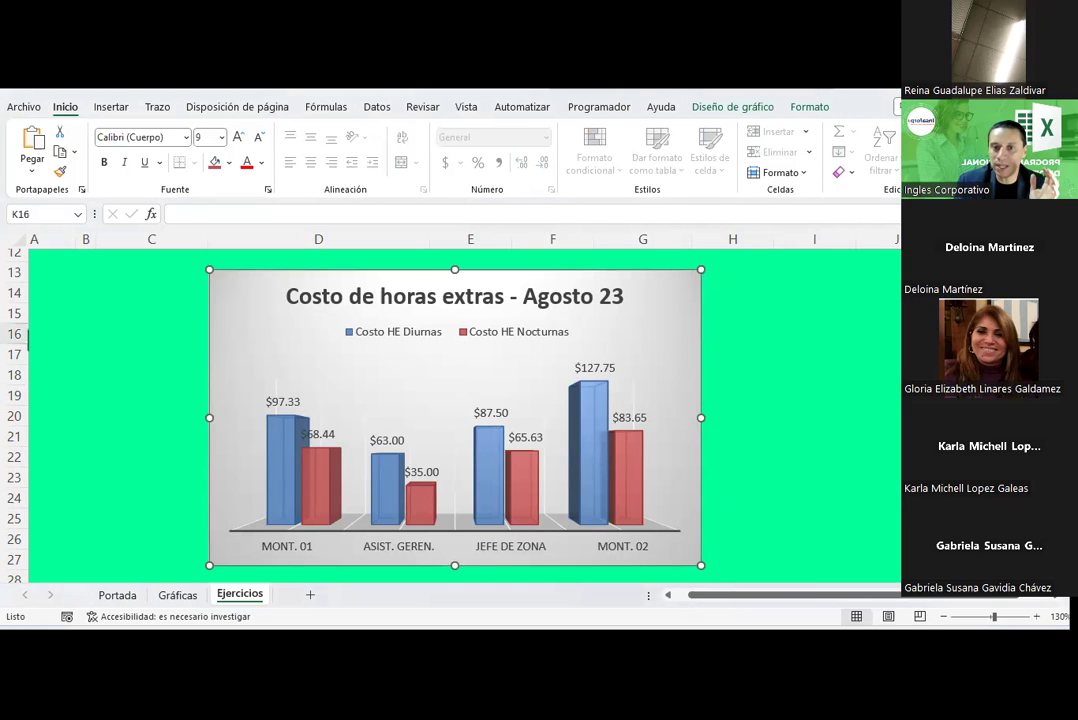
pyautogui.click(284, 430)
pyautogui.click(284, 432)
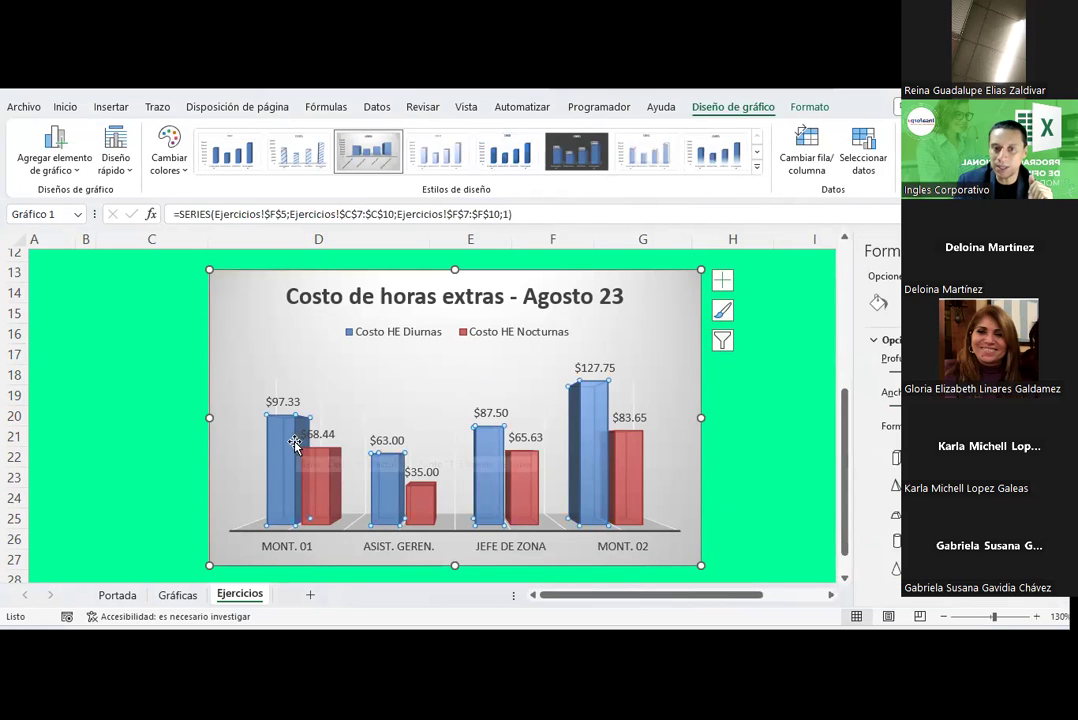
pyautogui.click(878, 302)
pyautogui.click(886, 340)
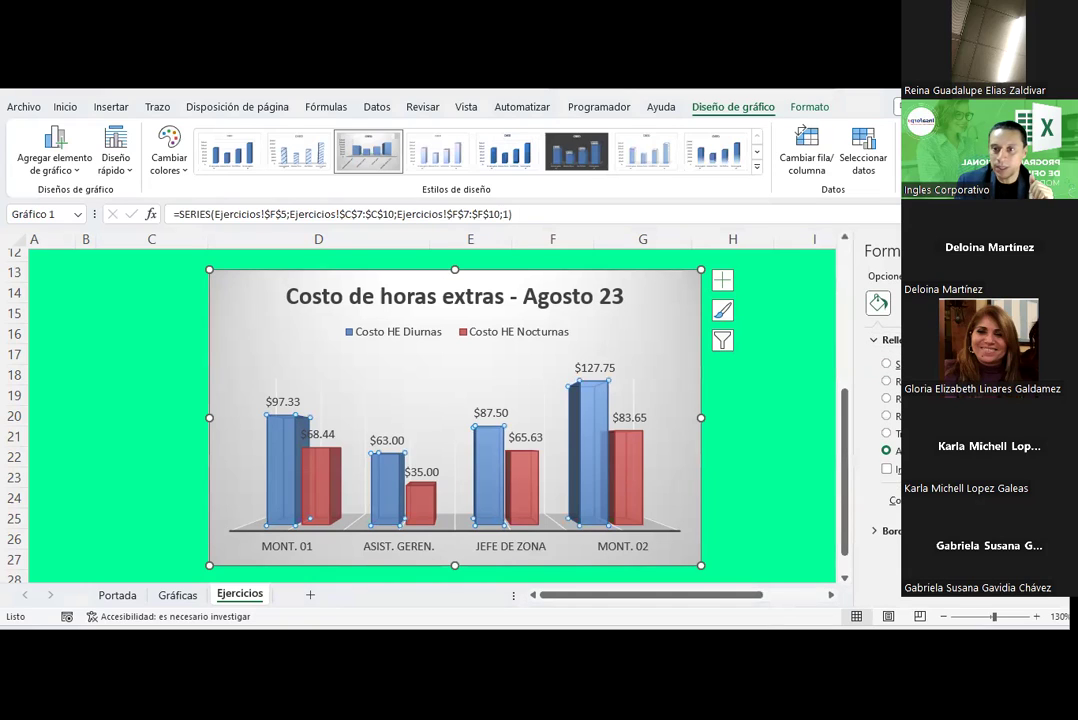
pyautogui.click(886, 380)
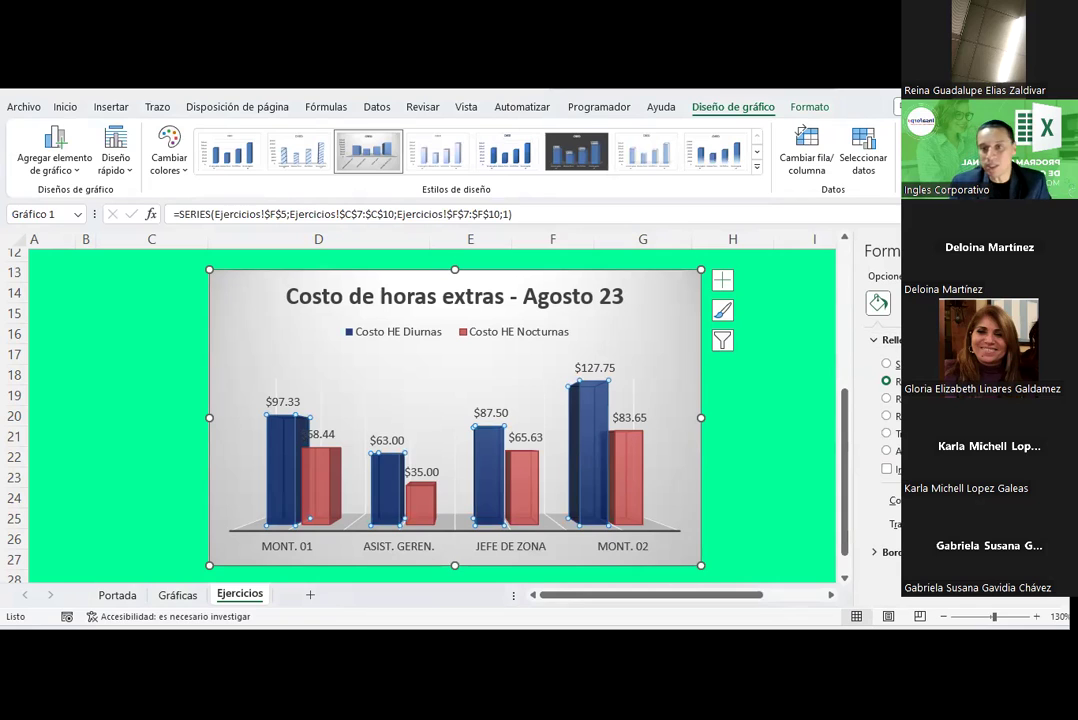
pyautogui.click(796, 418)
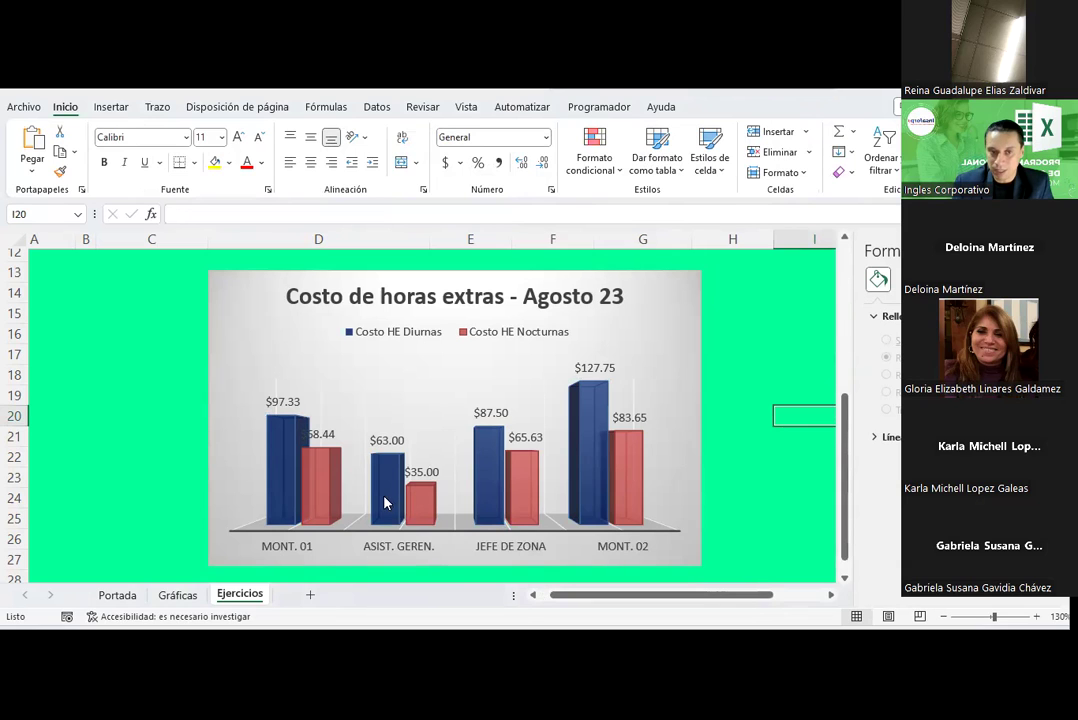
# Give the Costo HE Diurnas value labels a white background fill
pyautogui.click(295, 404)
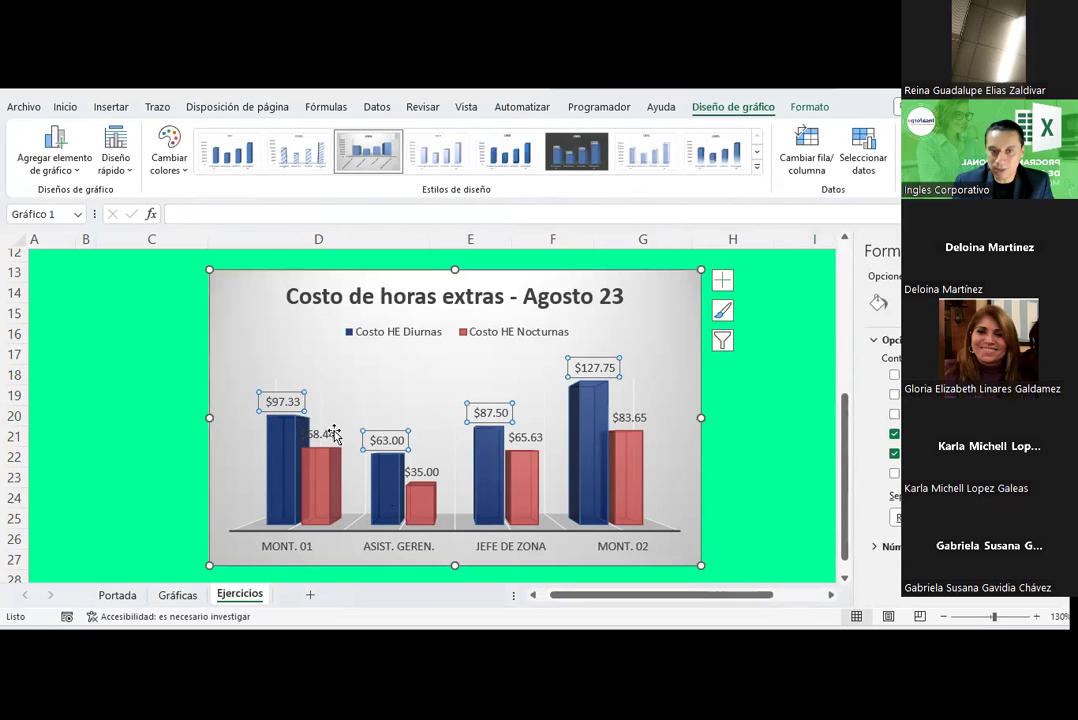
pyautogui.click(66, 106)
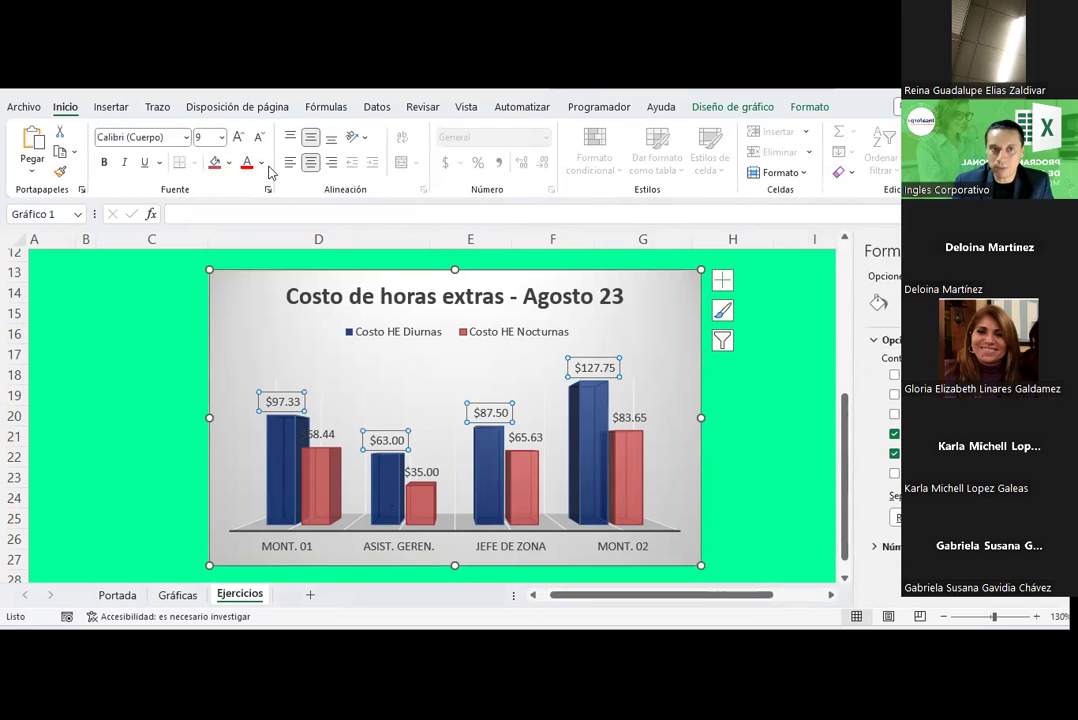
pyautogui.click(261, 163)
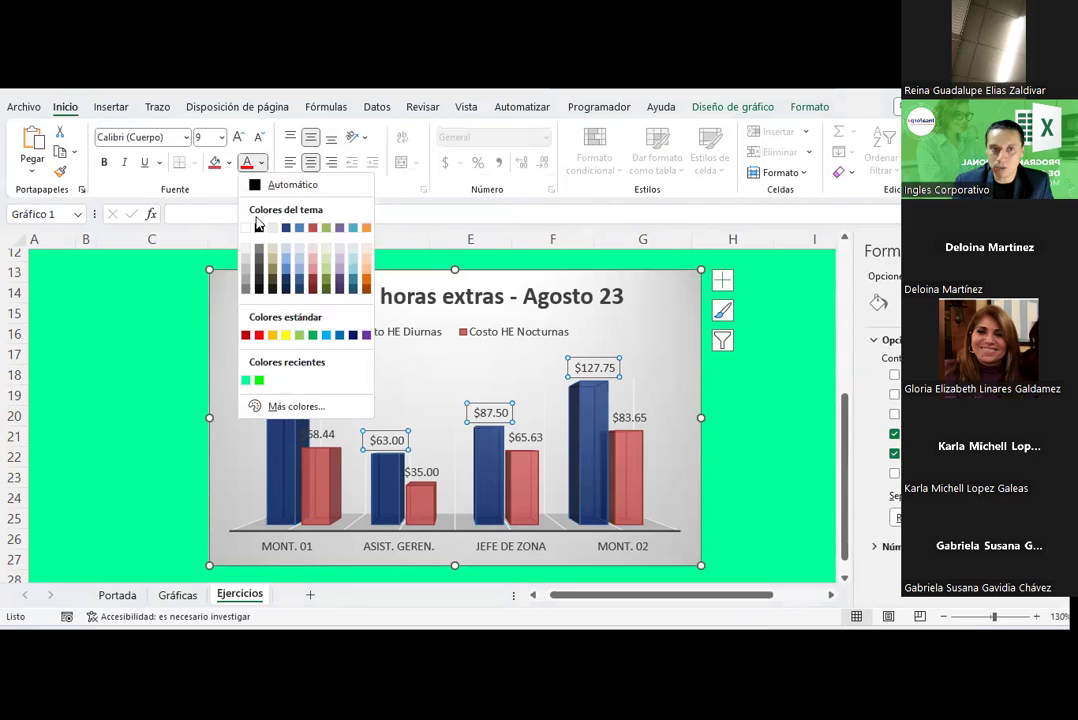
pyautogui.click(163, 196)
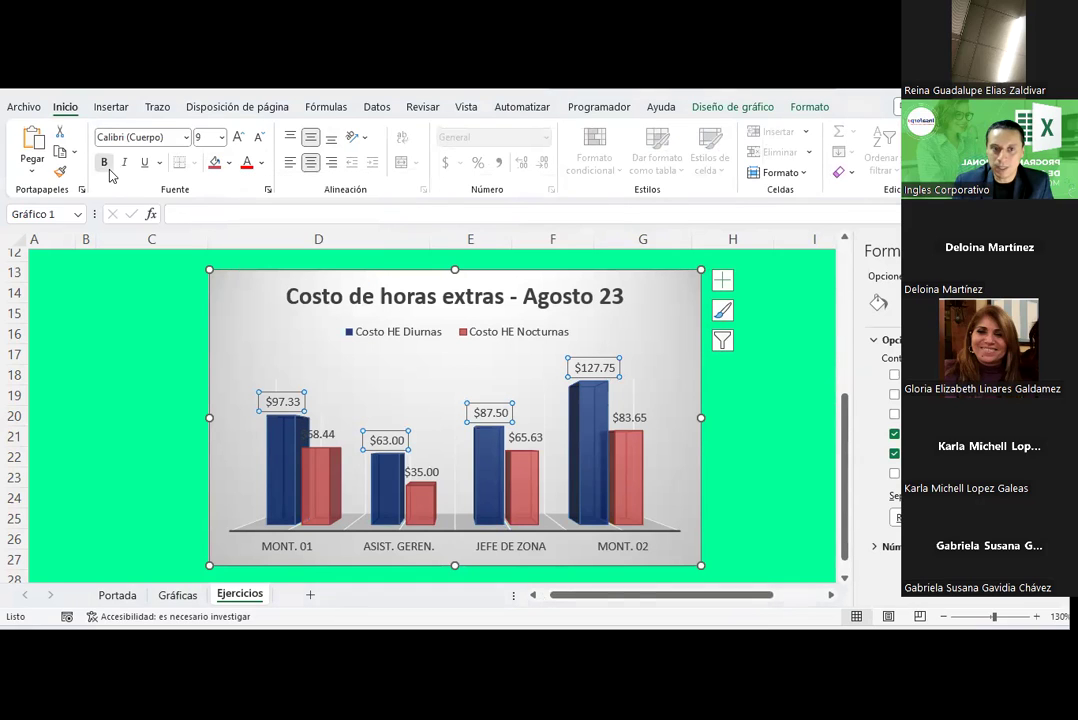
pyautogui.click(215, 163)
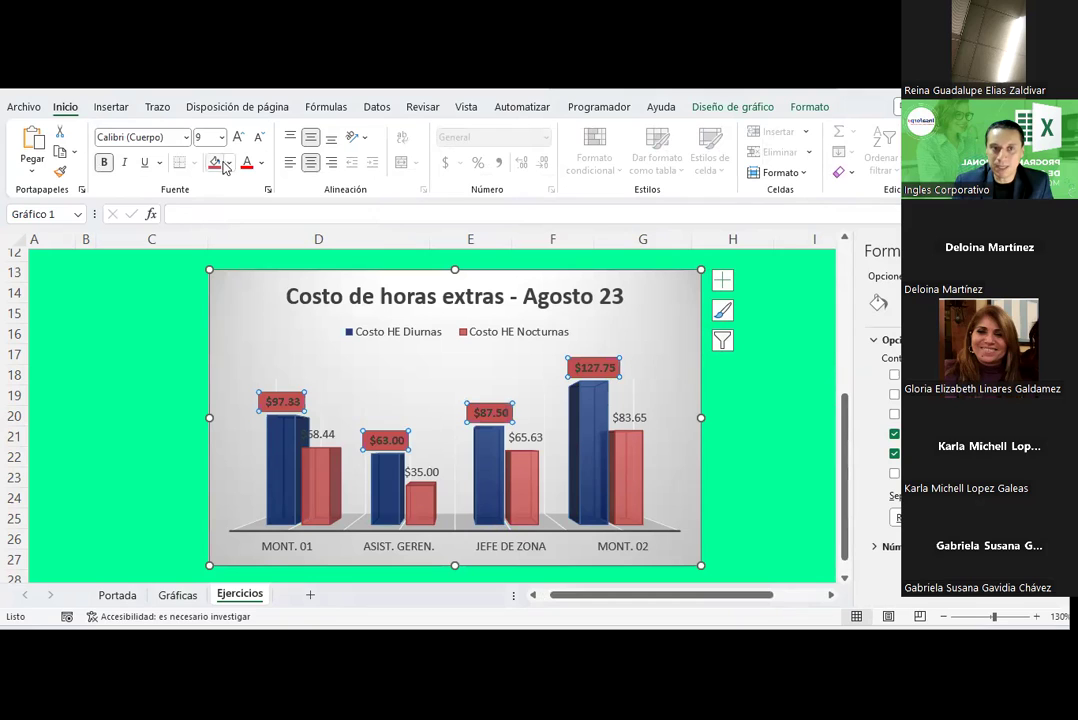
pyautogui.click(227, 165)
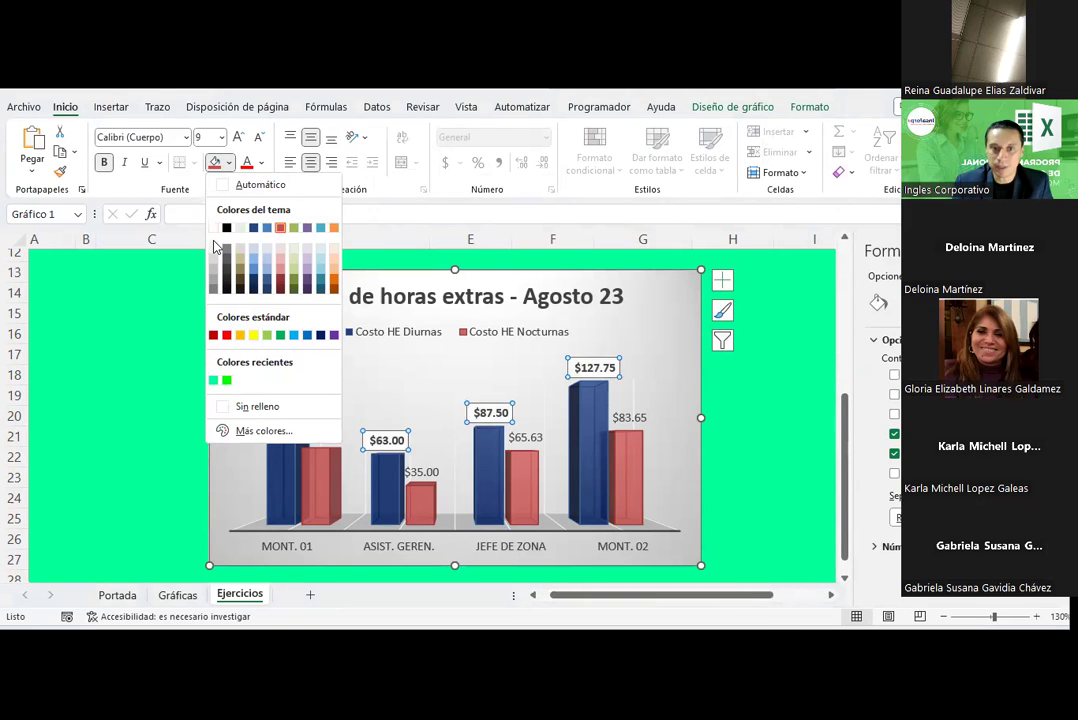
pyautogui.click(213, 247)
# Make the Costo HE Nocturnas labels bold black text on a white background
pyautogui.click(333, 440)
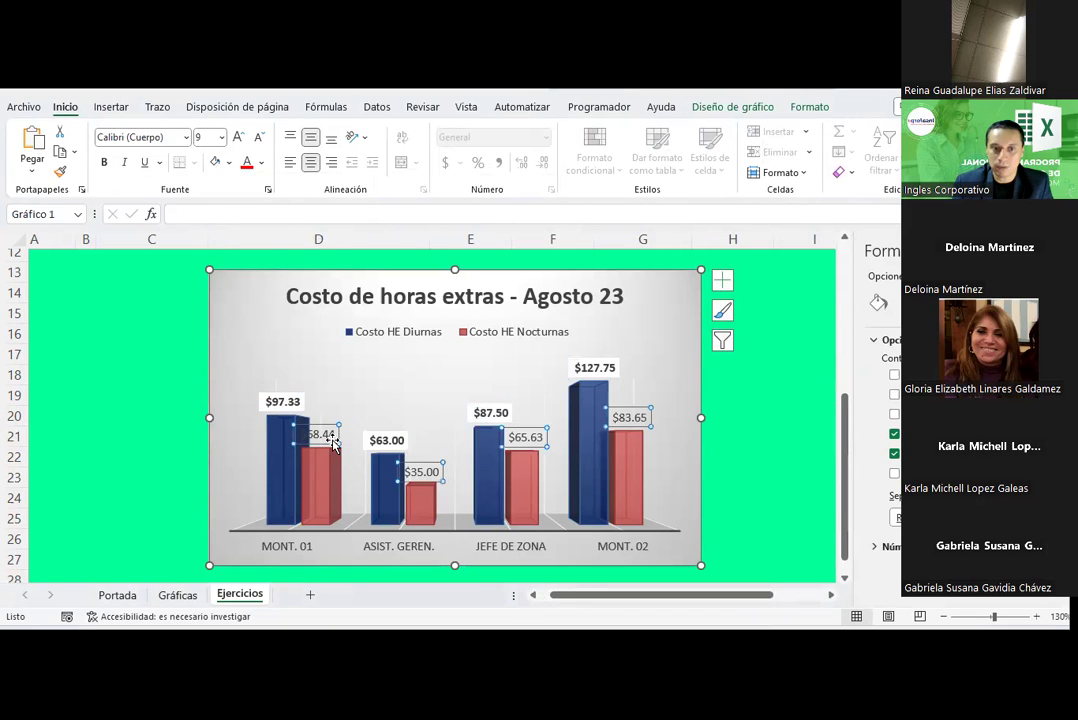
pyautogui.click(214, 162)
pyautogui.hotkey('ctrl', 'b')
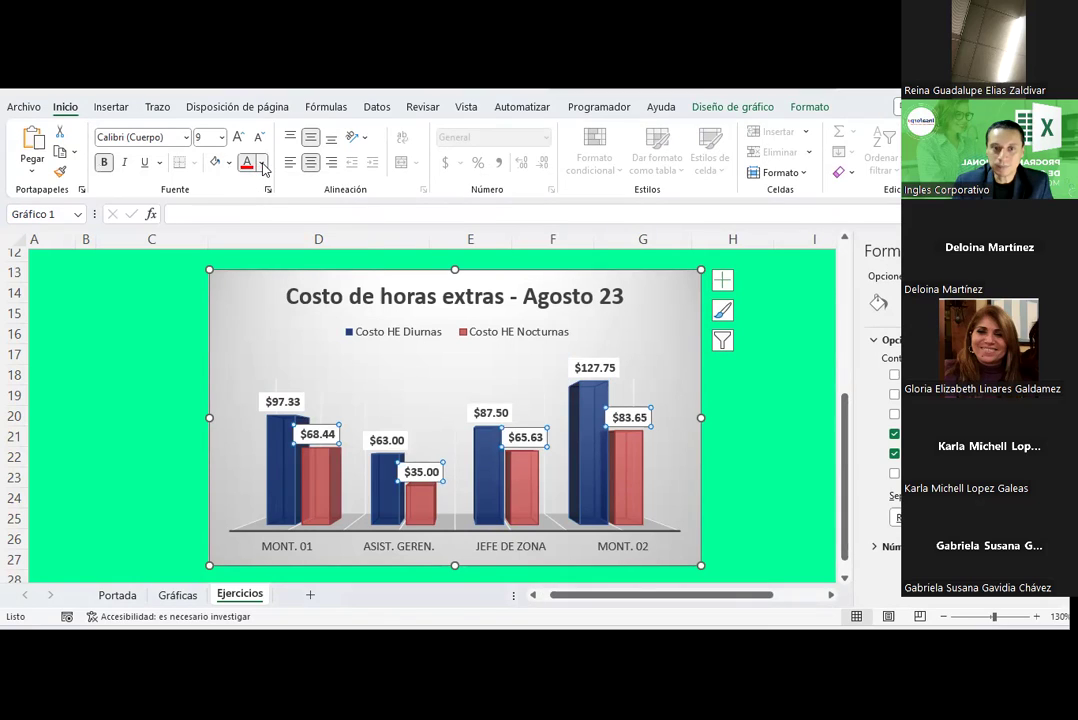
pyautogui.click(261, 162)
pyautogui.click(260, 229)
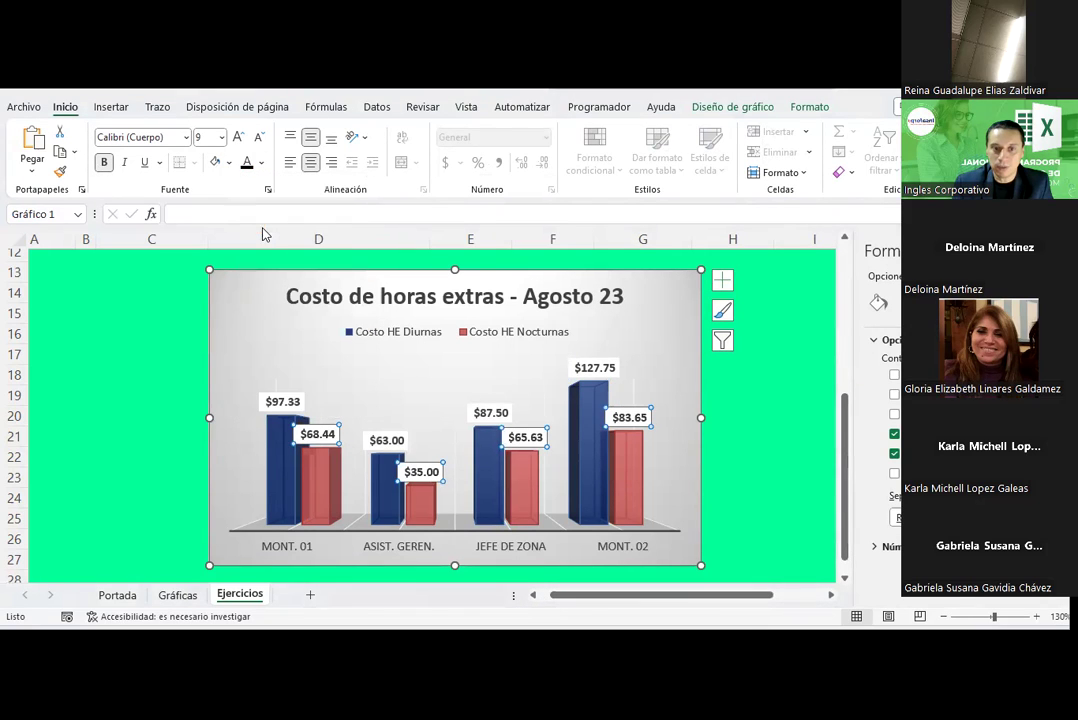
pyautogui.click(376, 437)
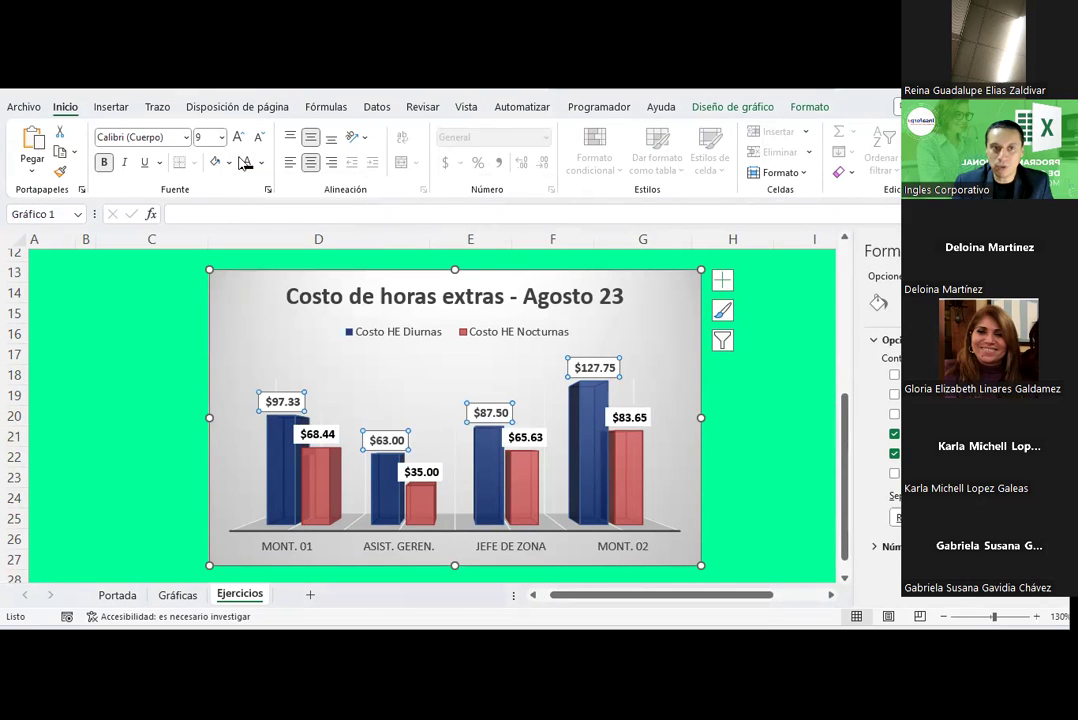
pyautogui.click(779, 399)
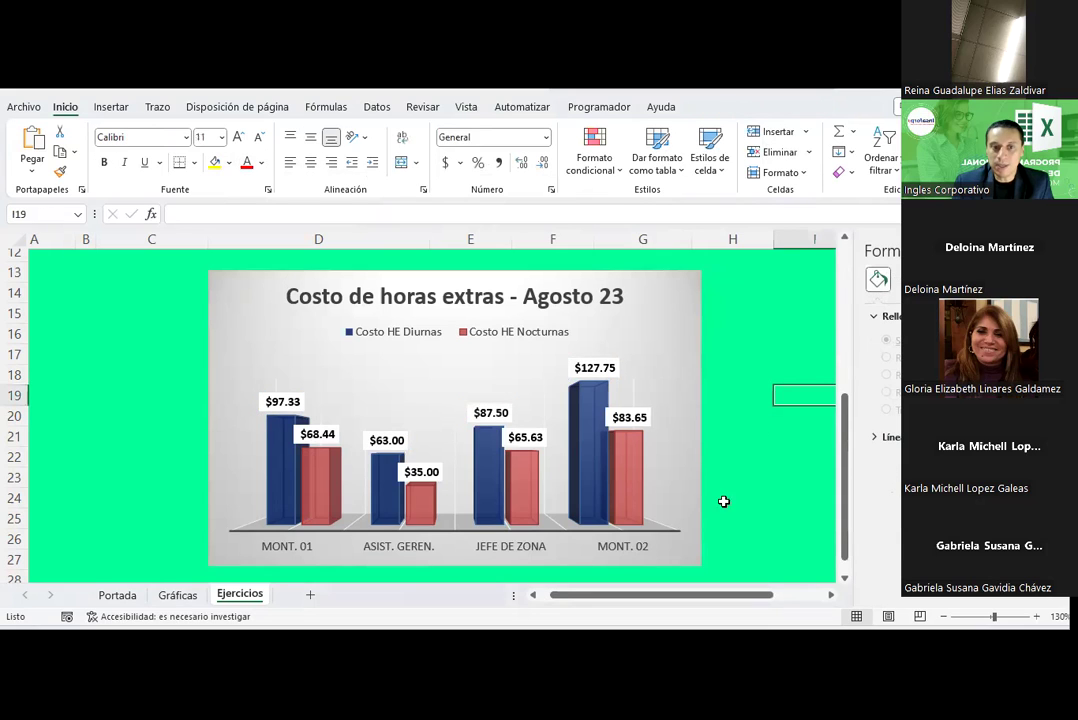
# Select only the MONT. 01 bar and switch it to a picture or texture fill
pyautogui.click(275, 444)
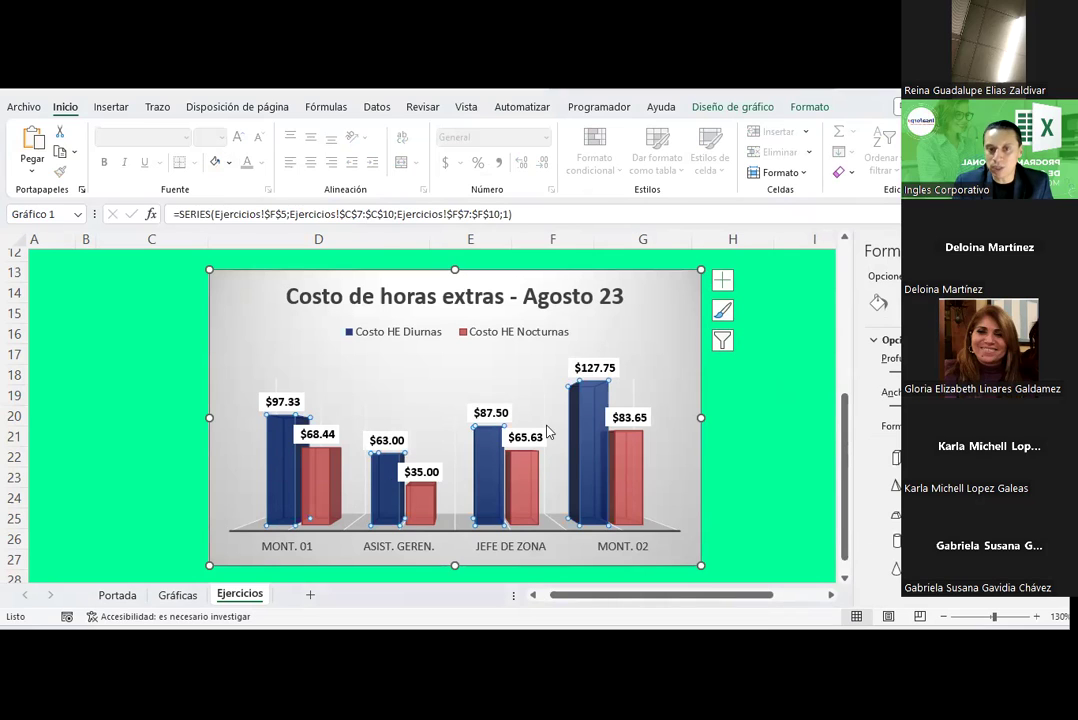
pyautogui.click(278, 437)
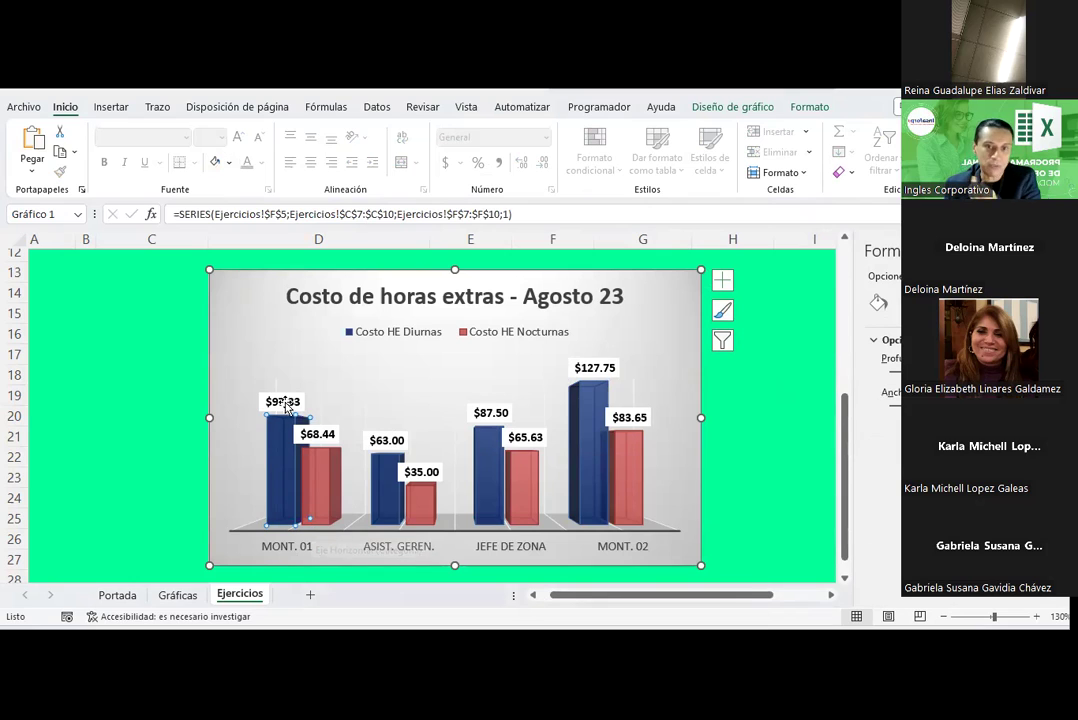
pyautogui.click(879, 305)
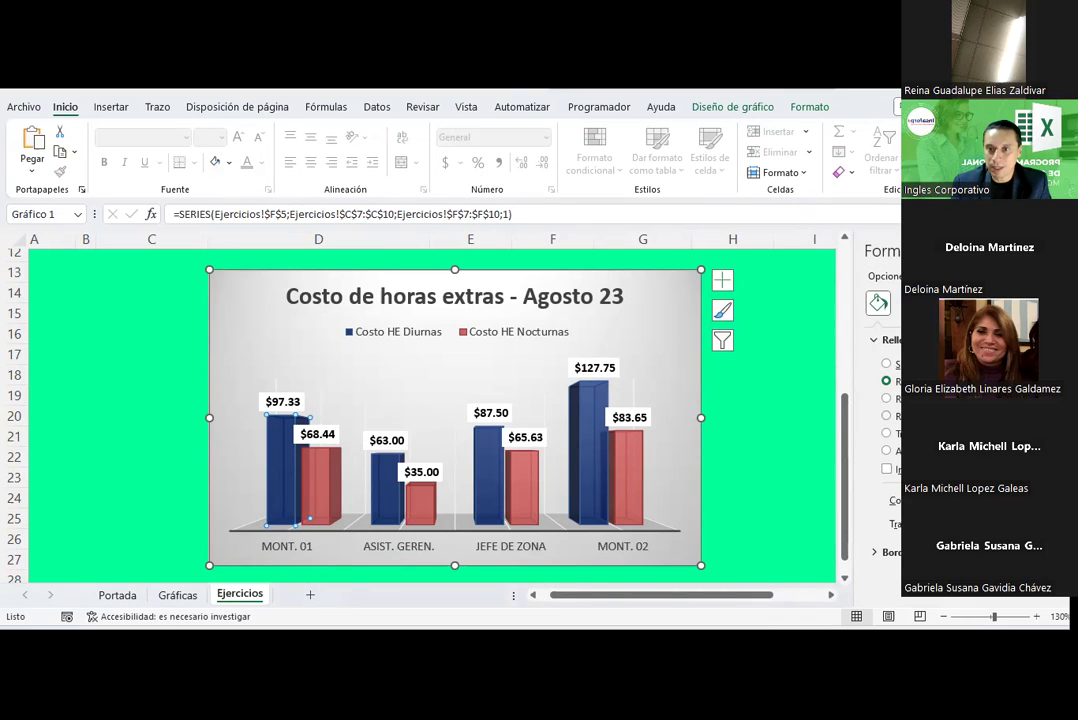
pyautogui.click(877, 553)
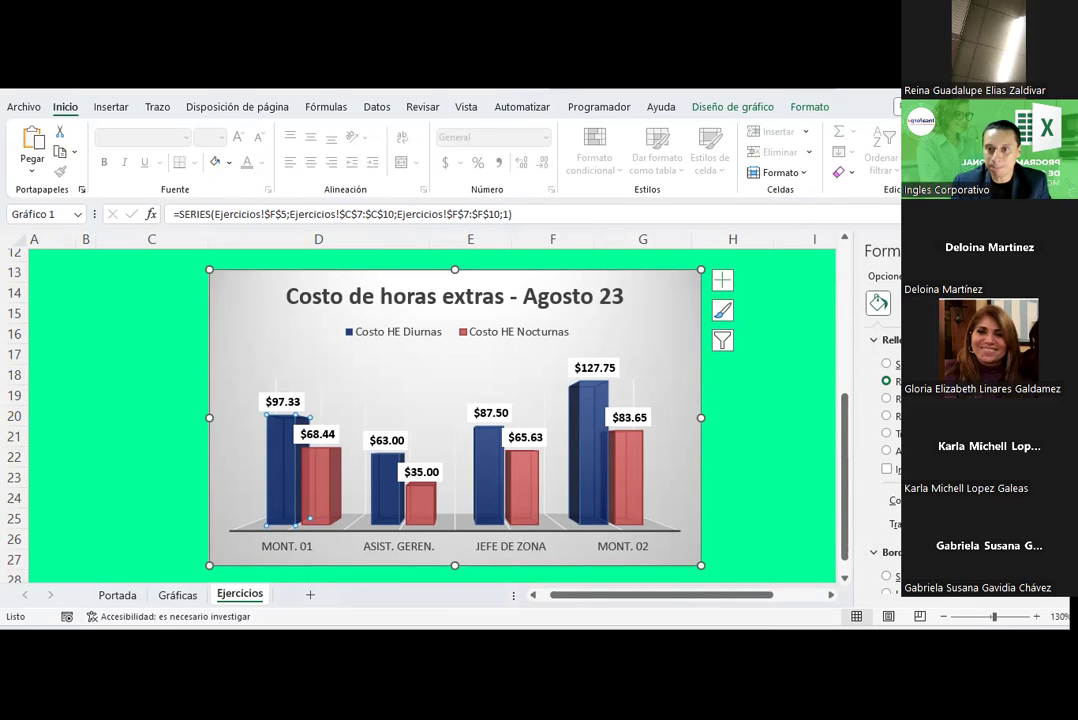
pyautogui.click(886, 415)
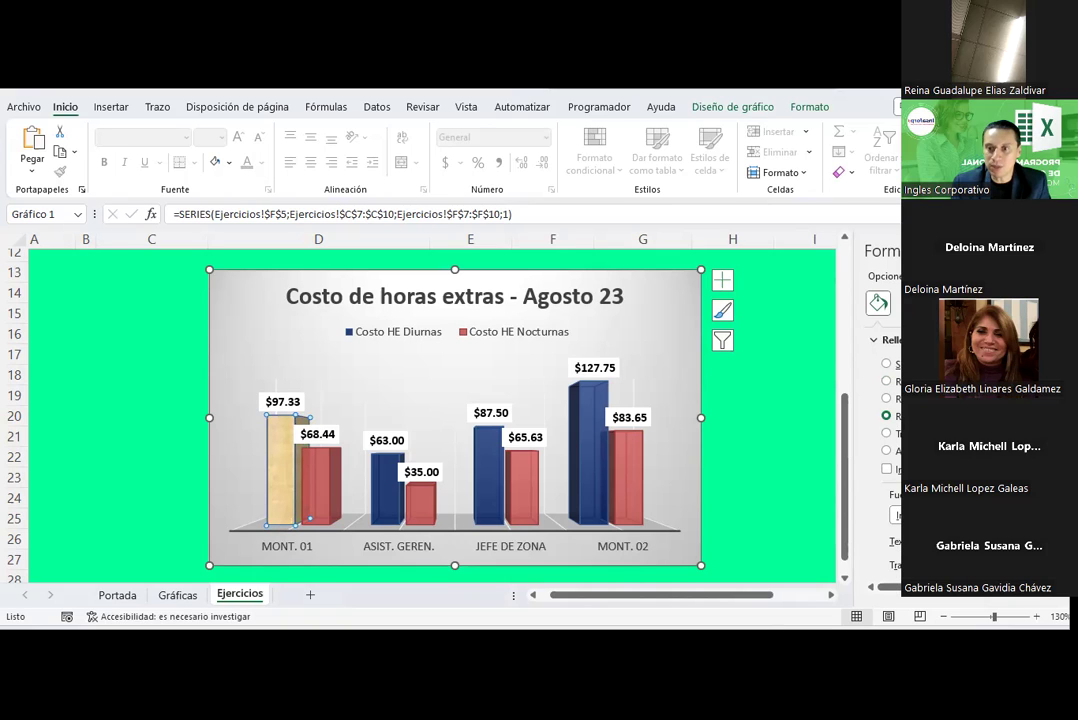
pyautogui.scroll(-2, 882, 430)
pyautogui.scroll(-1, 880, 430)
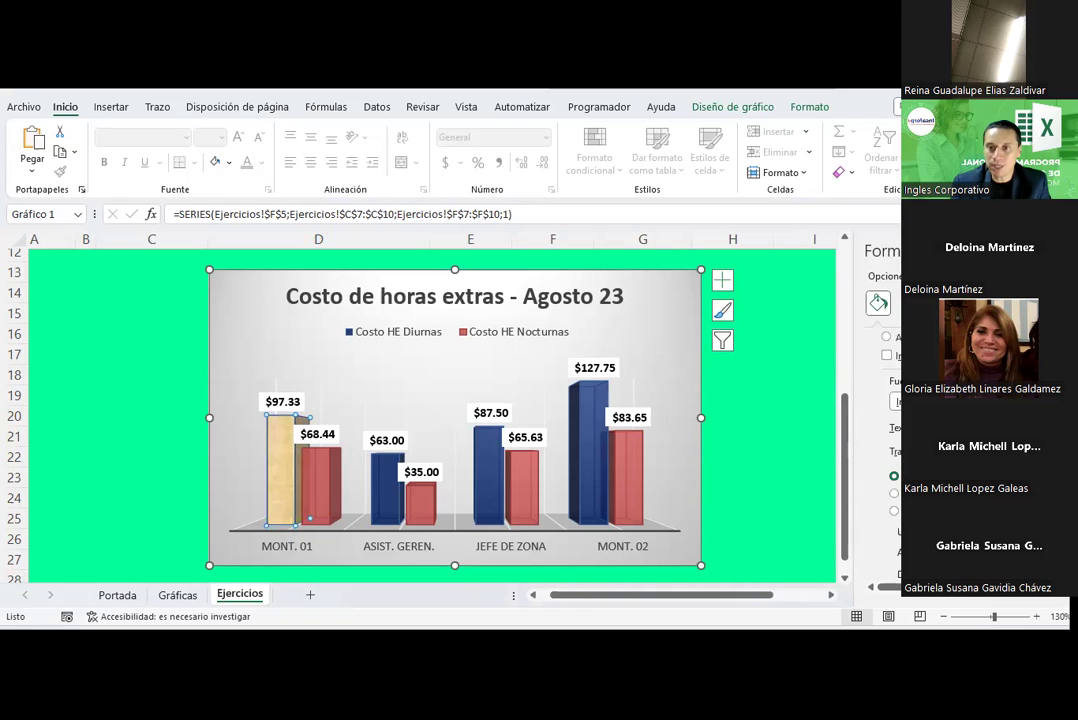
# Fill the bar with the 'Sin título' photo from Escritorio > imagenes
pyautogui.click(895, 401)
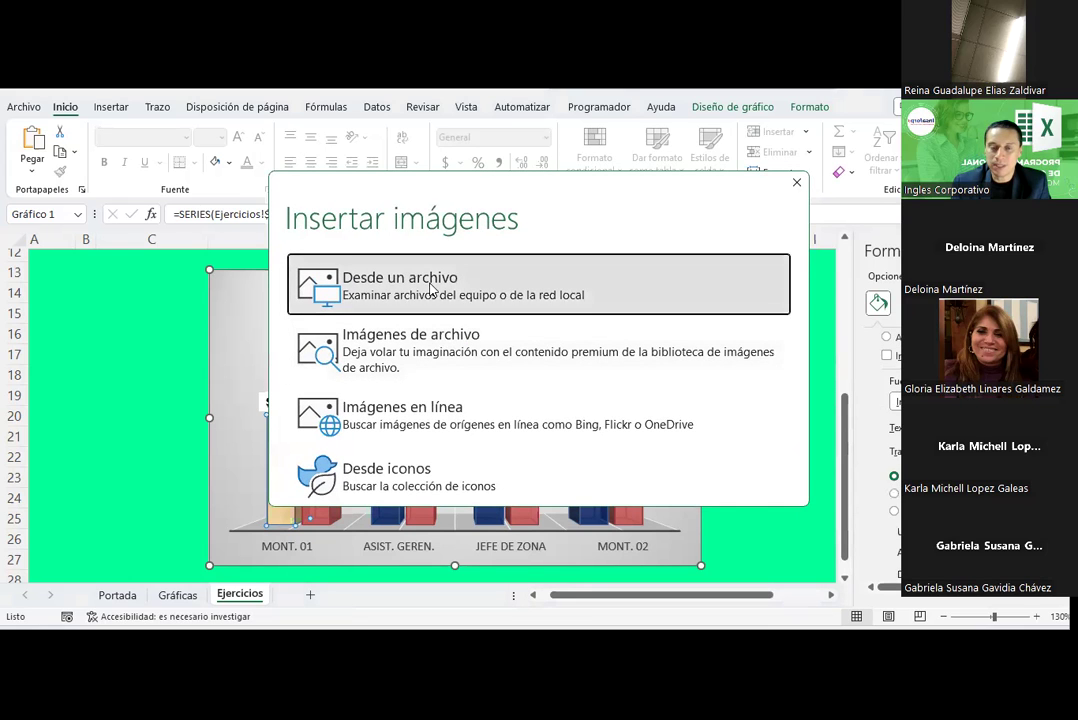
pyautogui.click(300, 300)
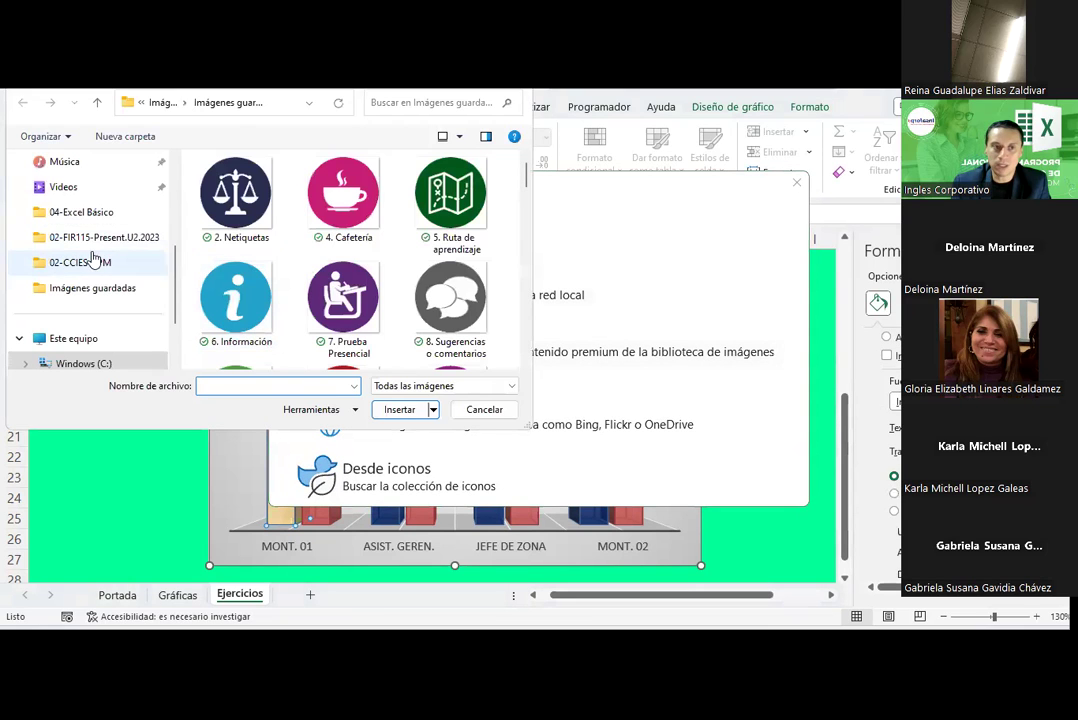
pyautogui.scroll(-1, 95, 312)
pyautogui.scroll(-1, 79, 330)
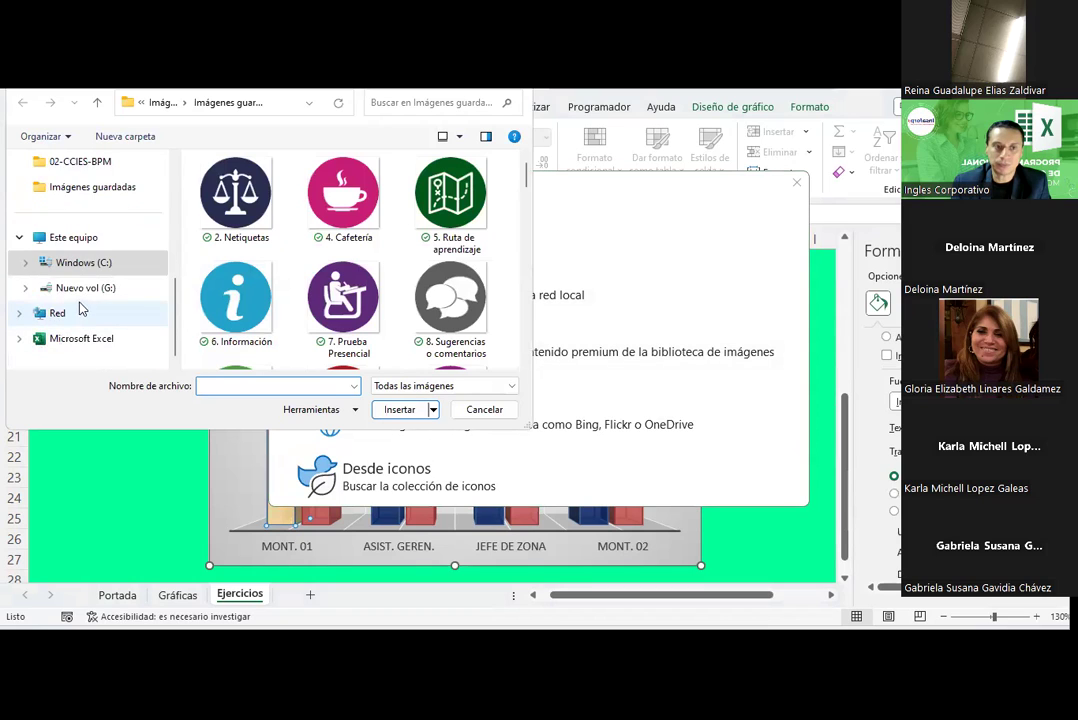
pyautogui.scroll(3, 80, 306)
pyautogui.scroll(3, 79, 306)
pyautogui.scroll(1, 79, 308)
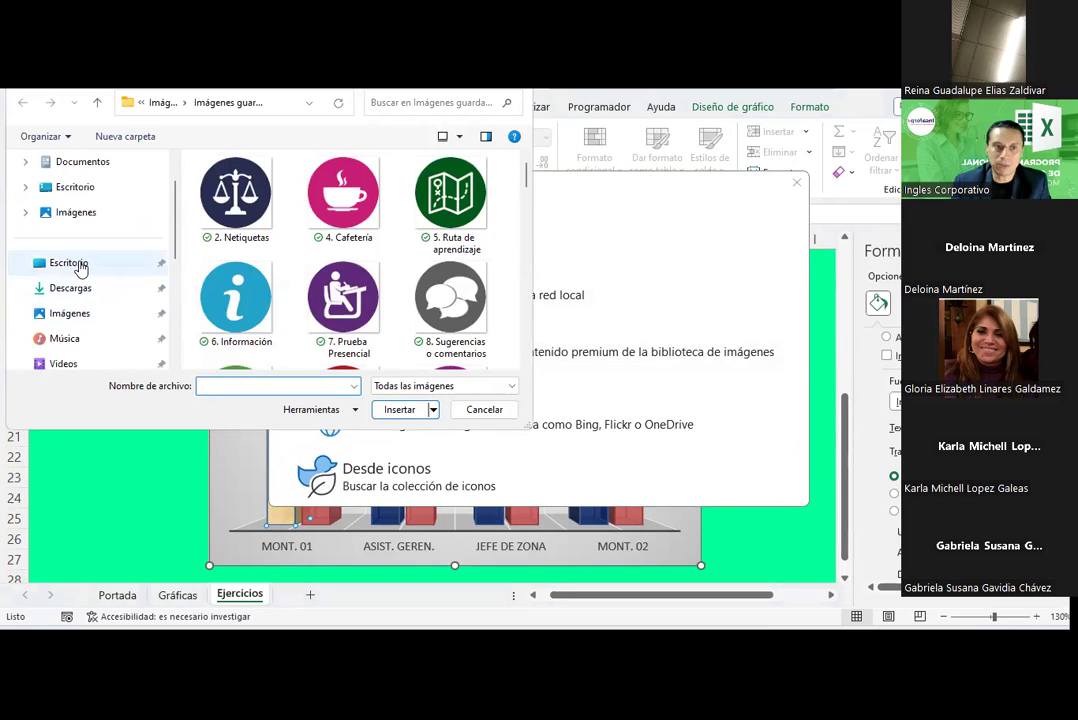
pyautogui.click(80, 267)
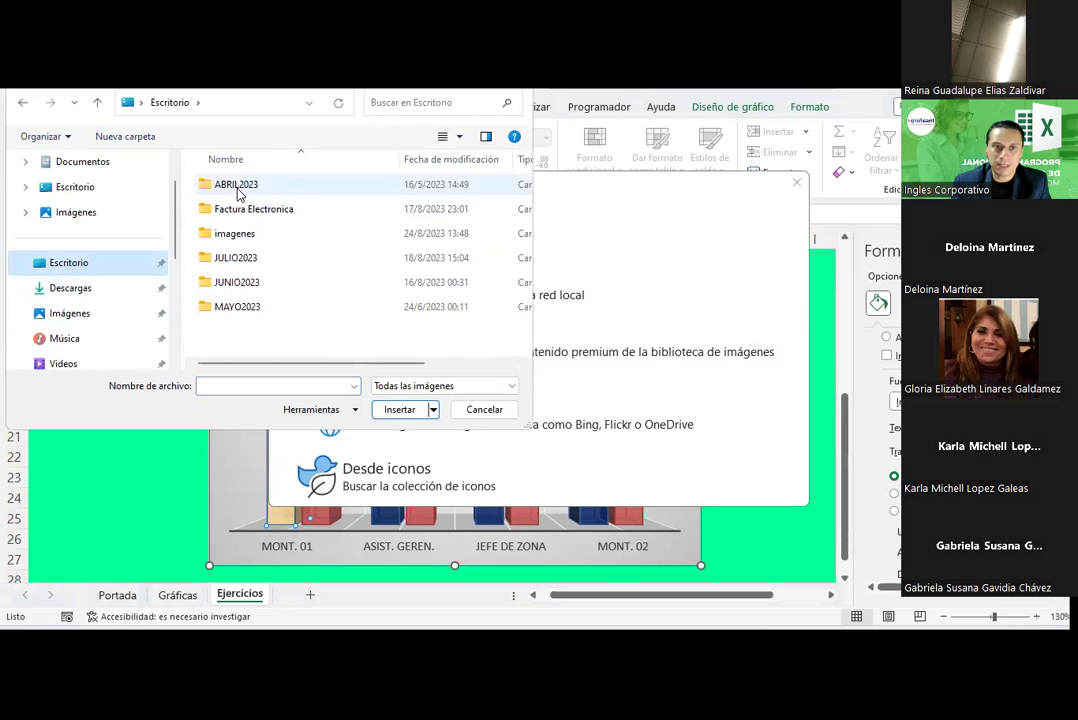
pyautogui.doubleClick(237, 236)
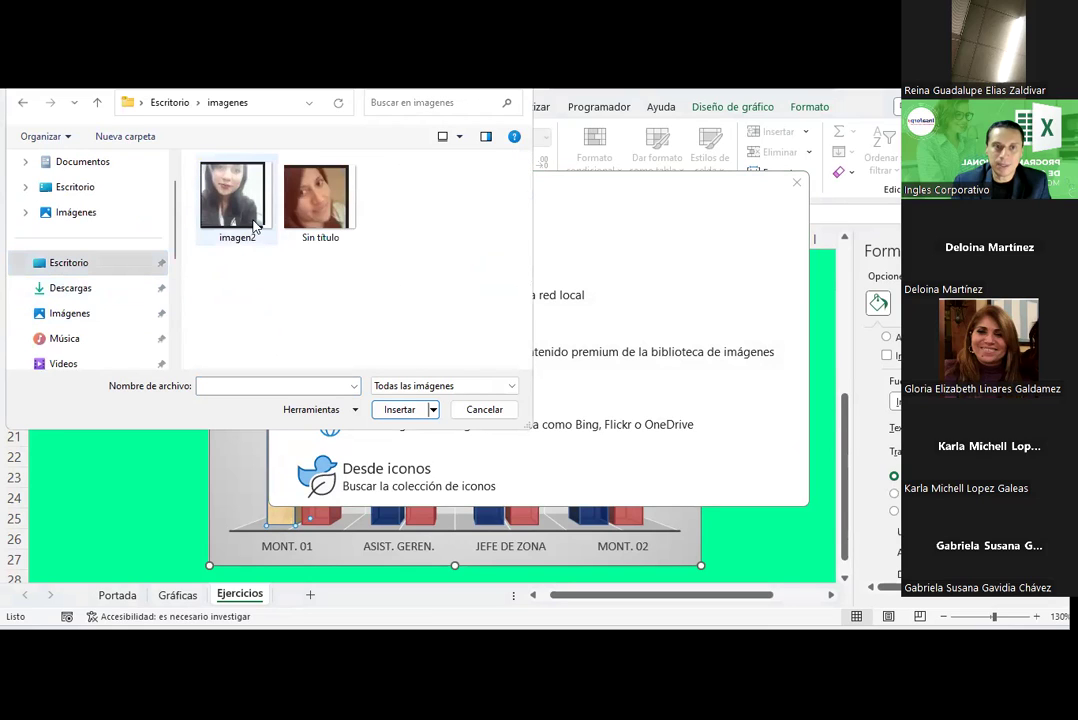
pyautogui.click(296, 208)
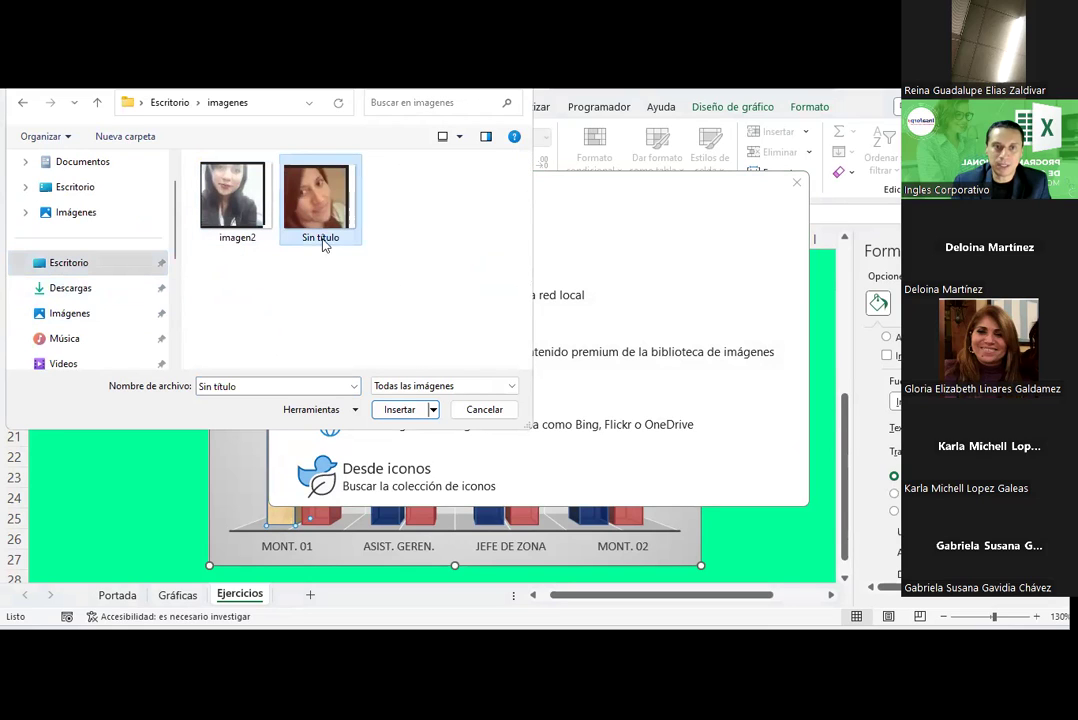
pyautogui.click(400, 410)
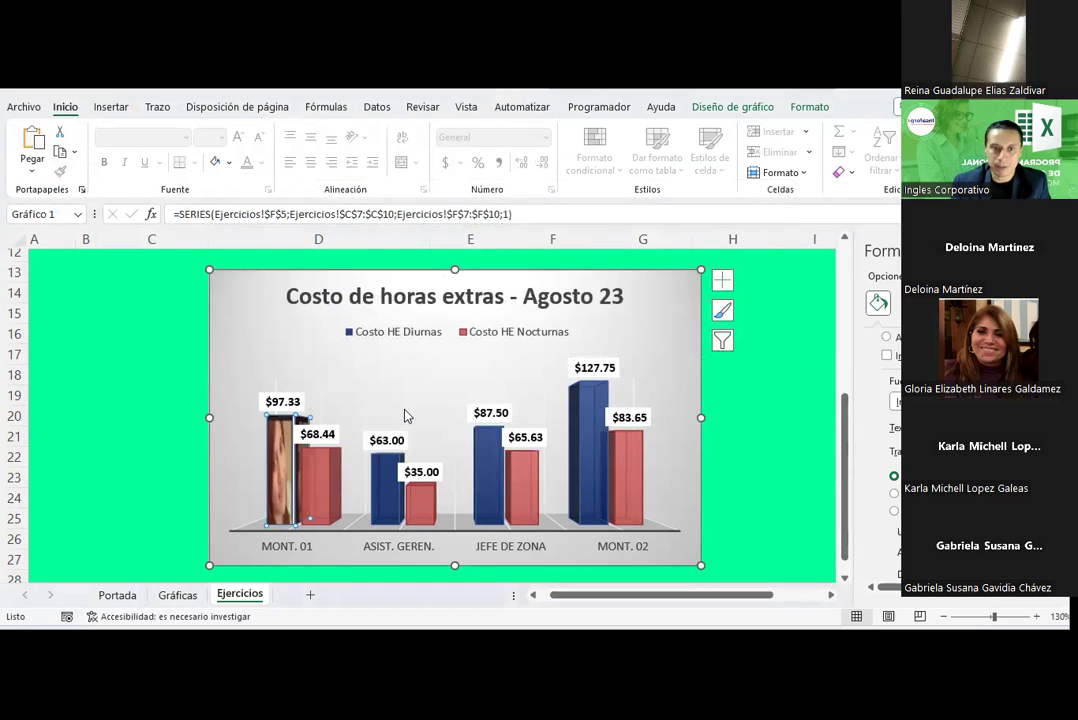
# Give the ASIST. GEREN. bar a picture fill using the imagen2 photo
pyautogui.click(165, 437)
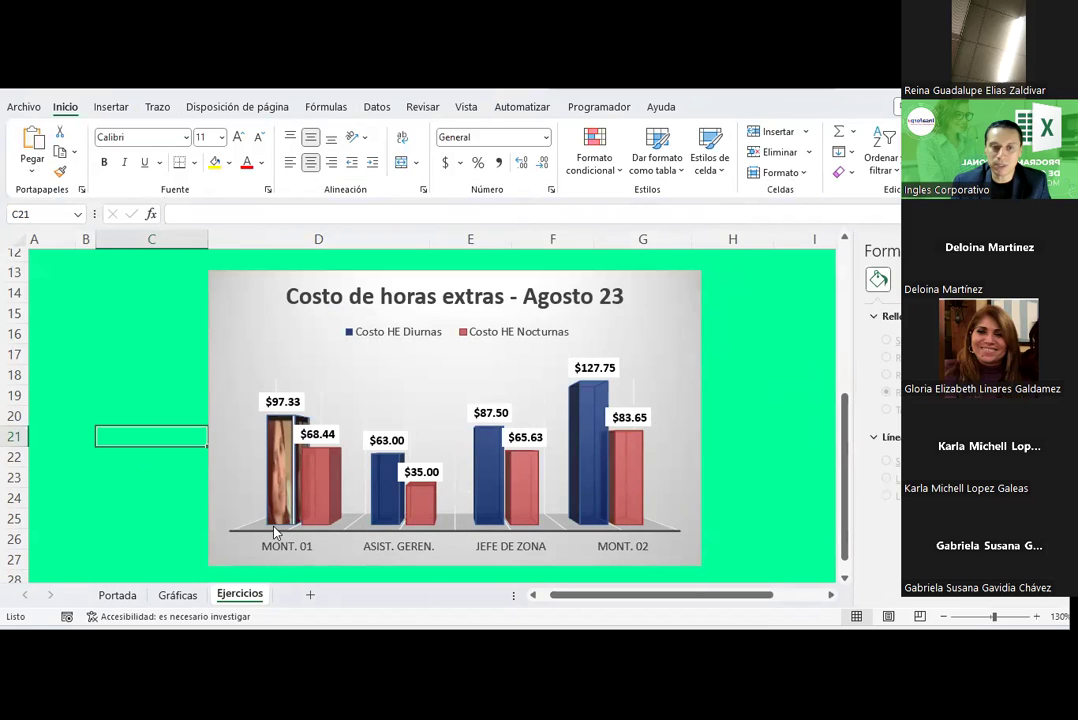
pyautogui.click(388, 488)
pyautogui.click(388, 488)
pyautogui.click(878, 303)
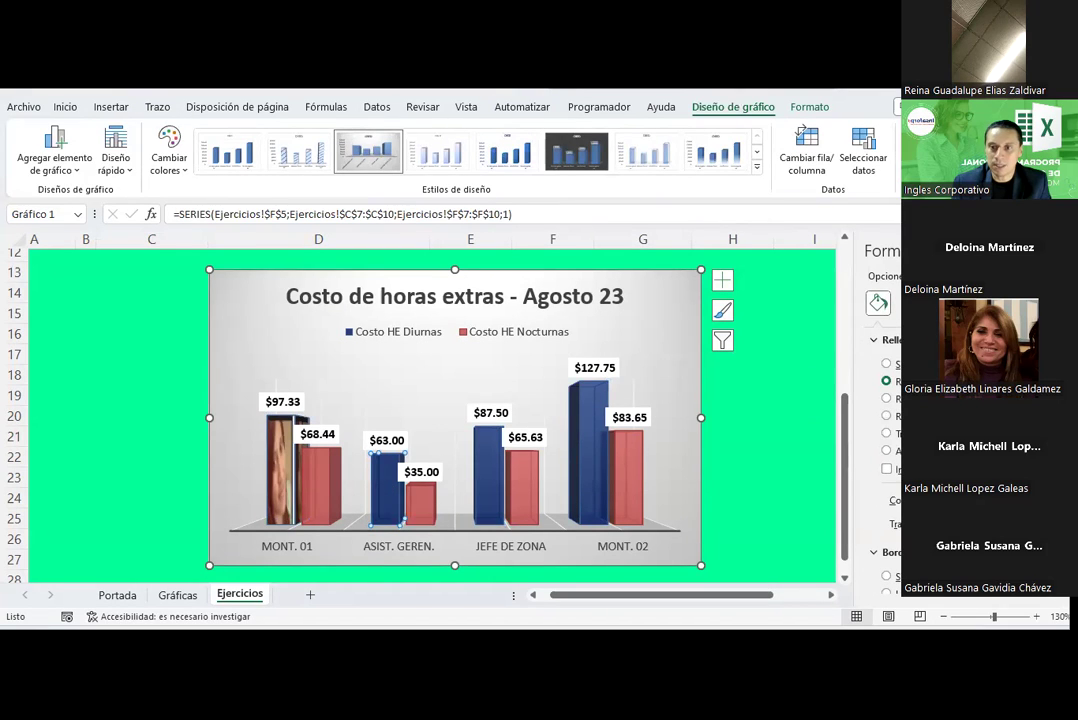
pyautogui.click(886, 417)
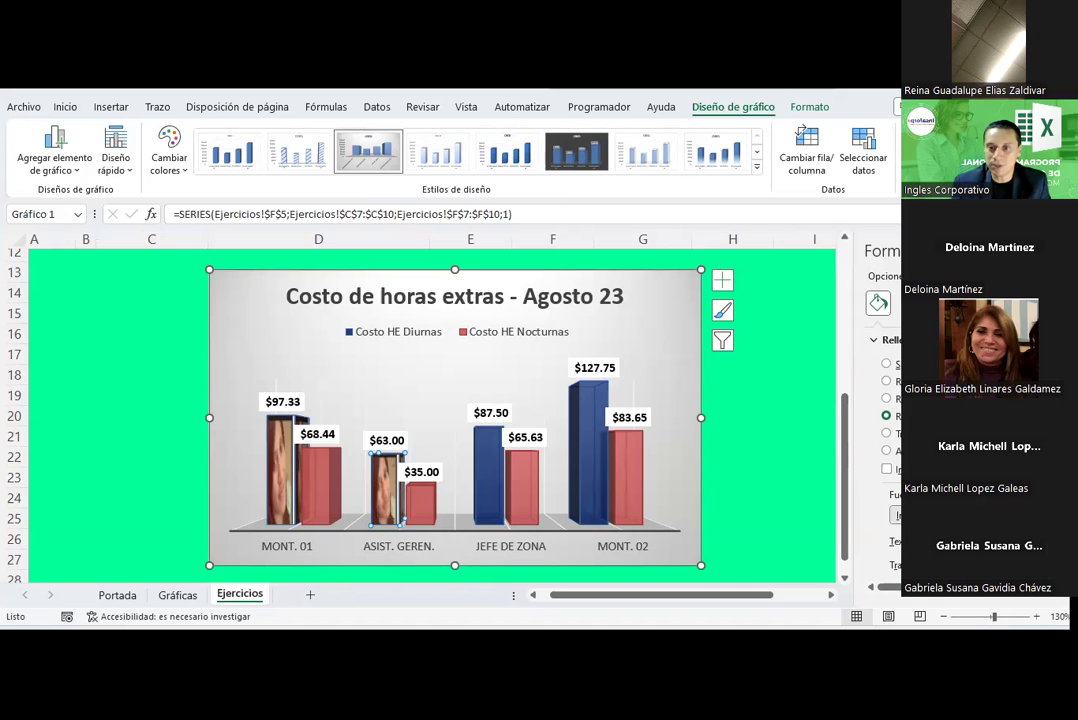
pyautogui.click(897, 515)
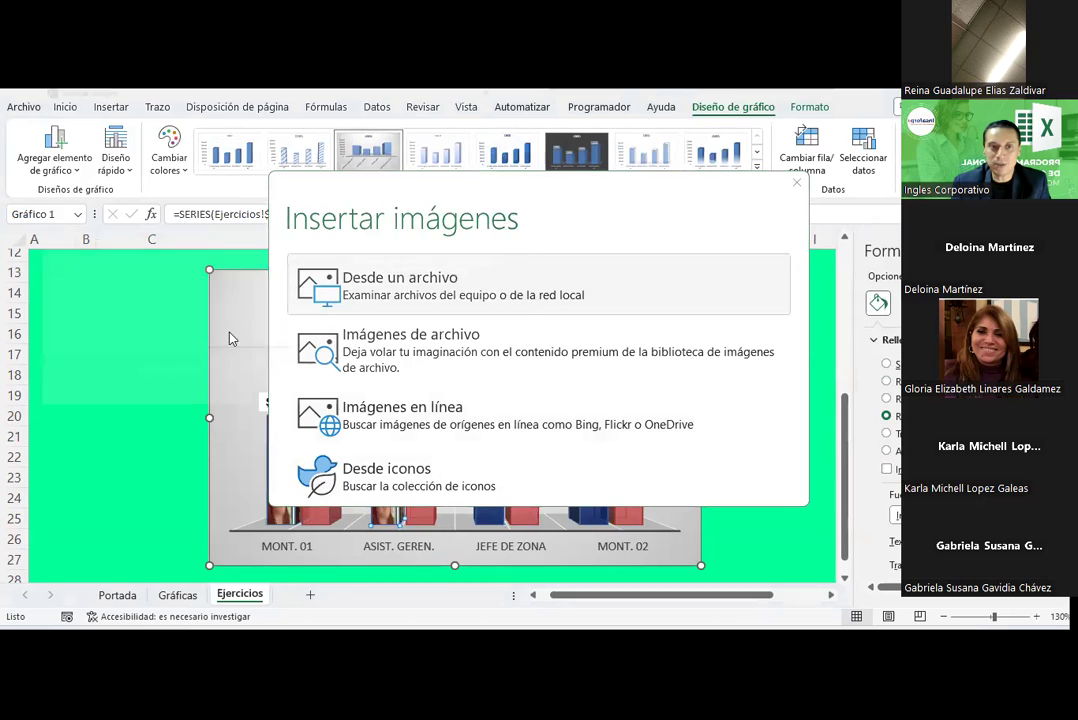
pyautogui.doubleClick(232, 197)
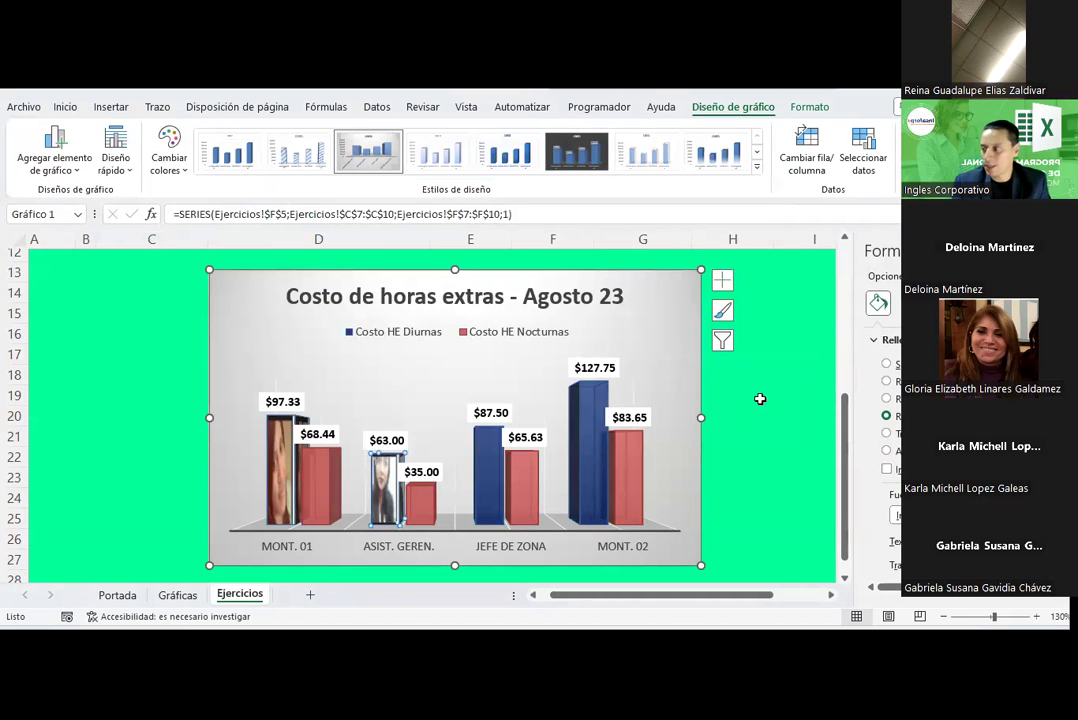
# Deselect the chart to review the two photo-filled bars
pyautogui.click(797, 427)
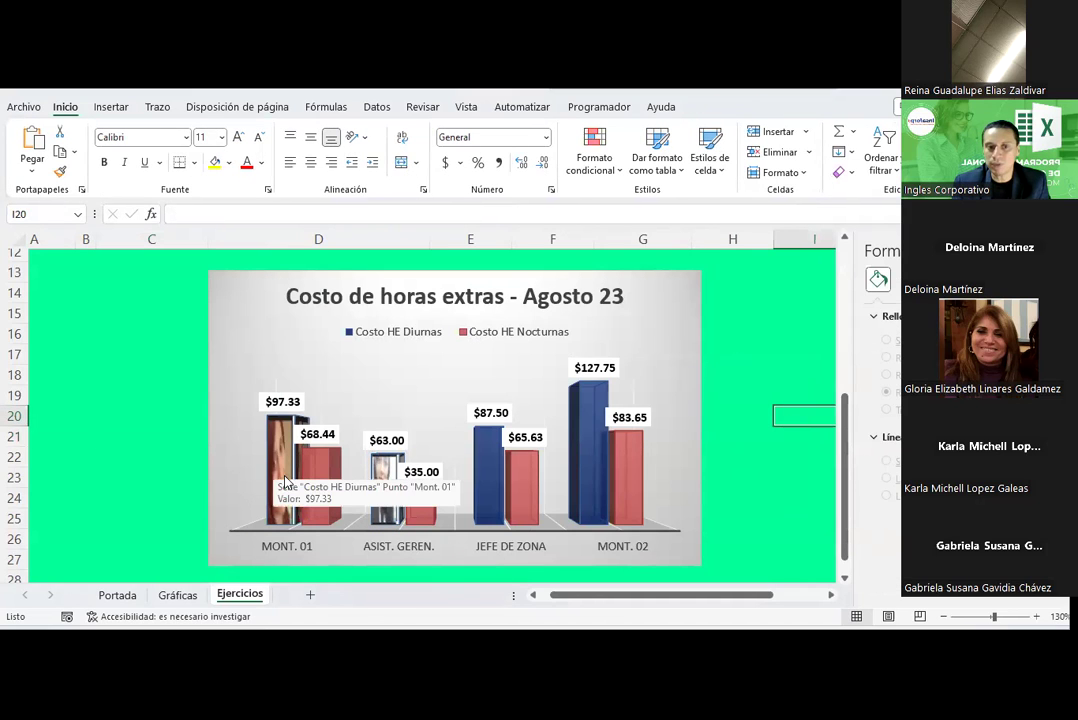
pyautogui.click(155, 495)
pyautogui.scroll(-1, 155, 495)
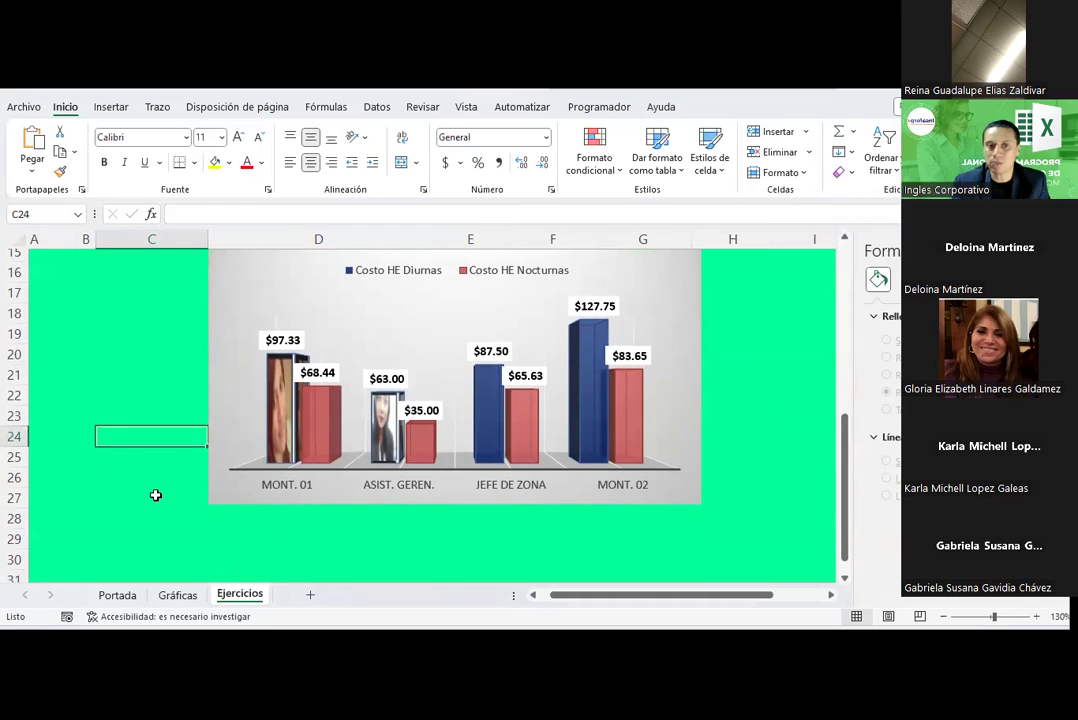
pyautogui.scroll(1, 192, 470)
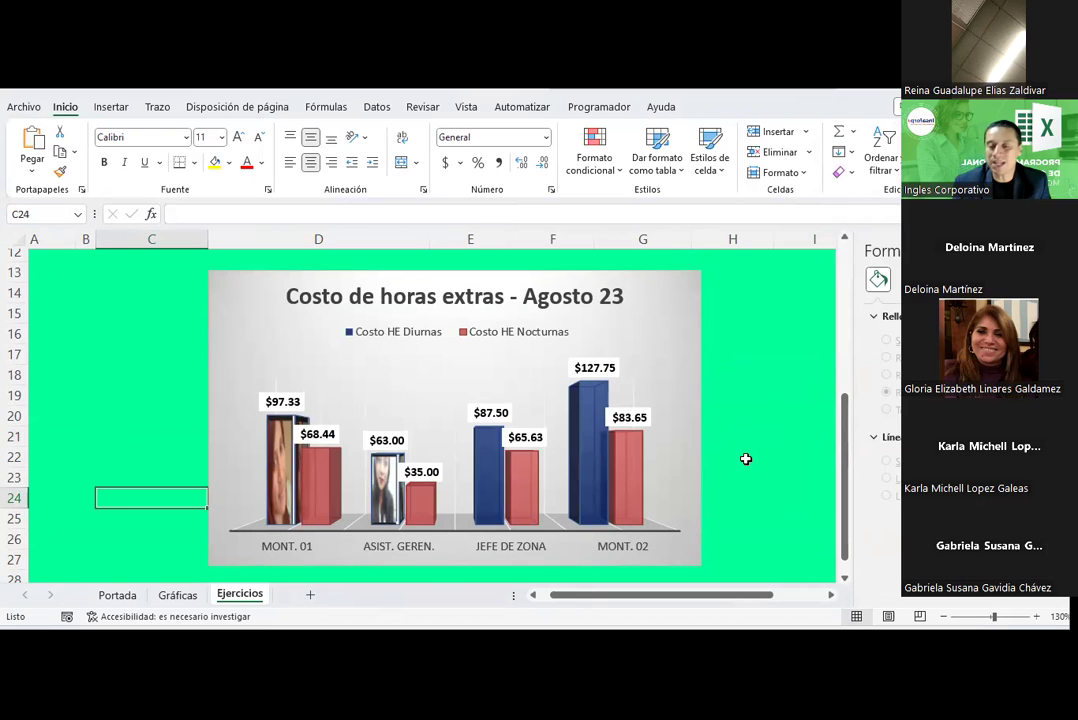
# Try a picture fill on the whole blue series, then cancel and undo back to solid blue
pyautogui.click(583, 390)
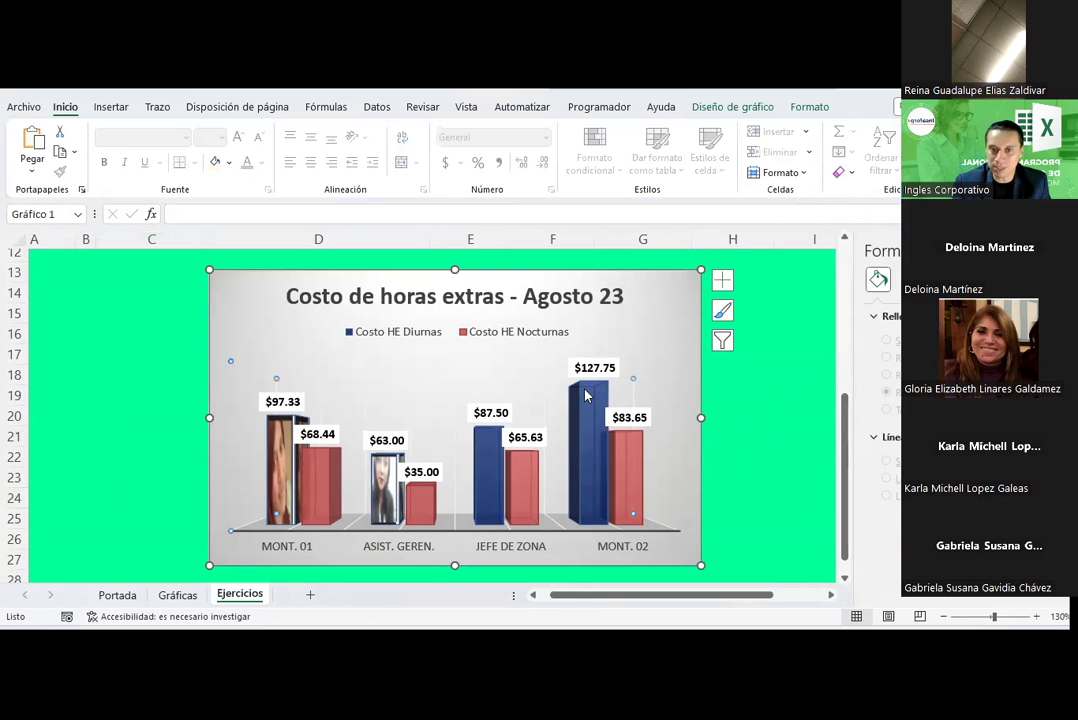
pyautogui.click(583, 390)
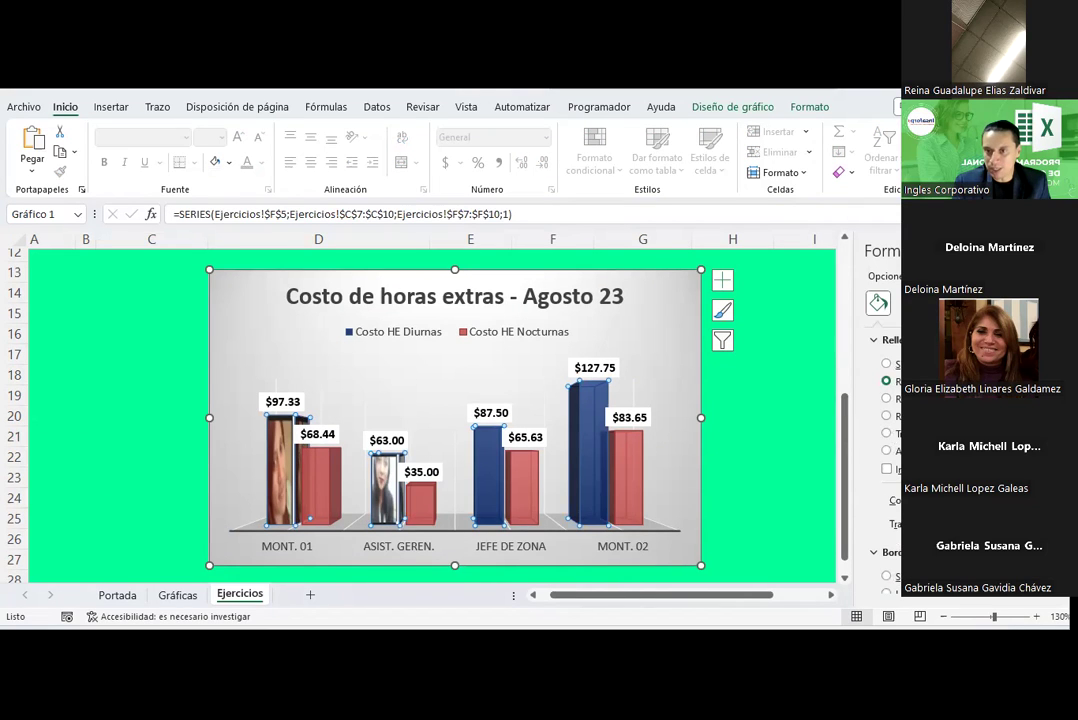
pyautogui.click(886, 415)
pyautogui.click(895, 515)
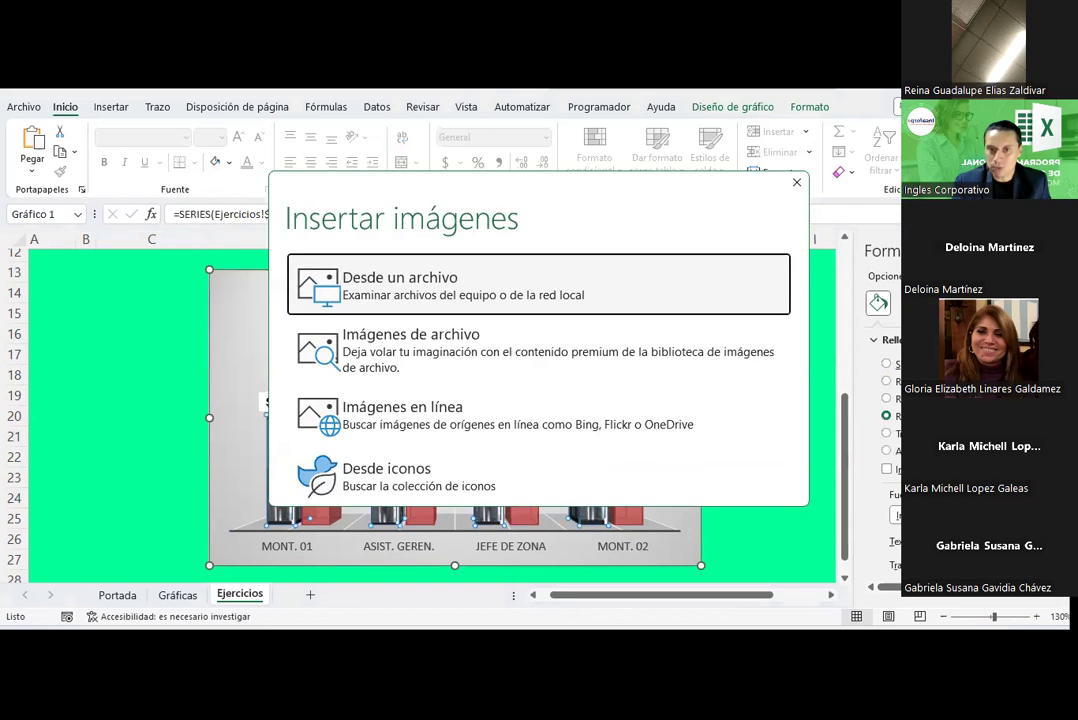
pyautogui.press('Escape')
pyautogui.click(741, 421)
pyautogui.hotkey('ctrl', 'z')
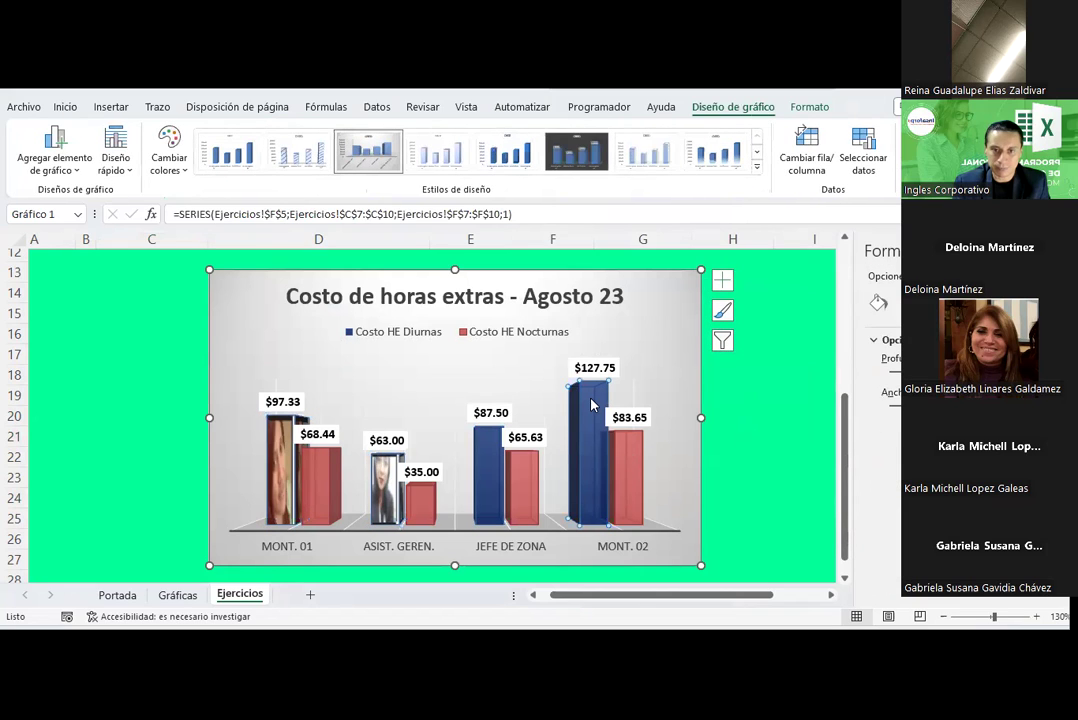
# Select the JEFE DE ZONA bar alone within the Costo HE Diurnas series
pyautogui.click(878, 303)
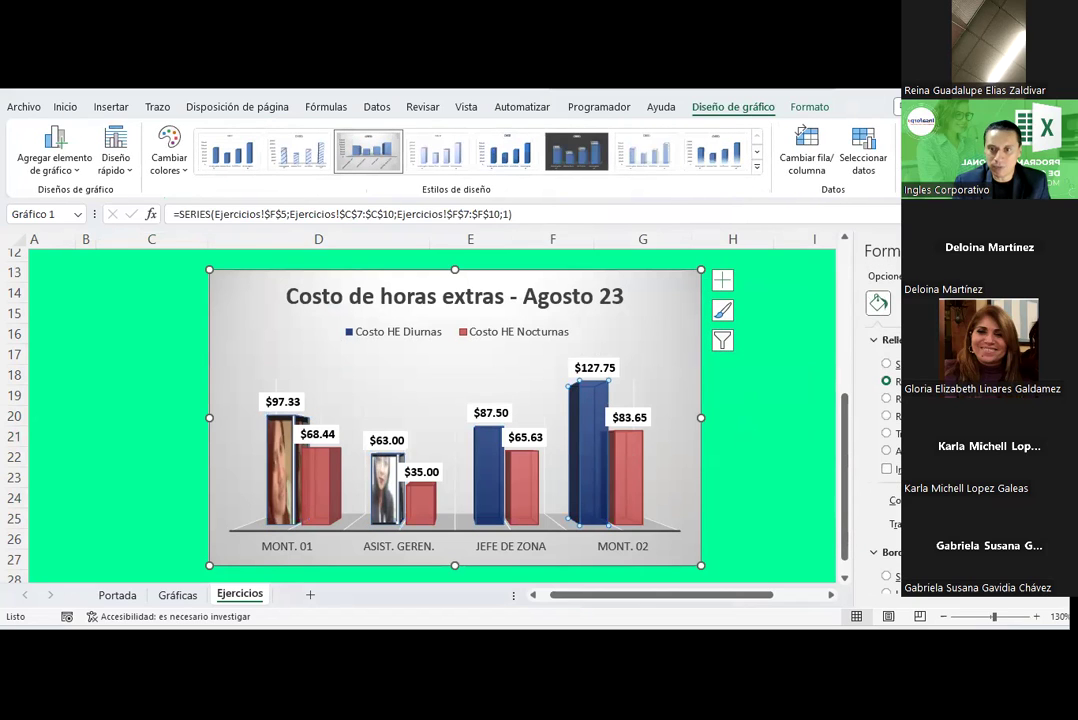
pyautogui.click(886, 415)
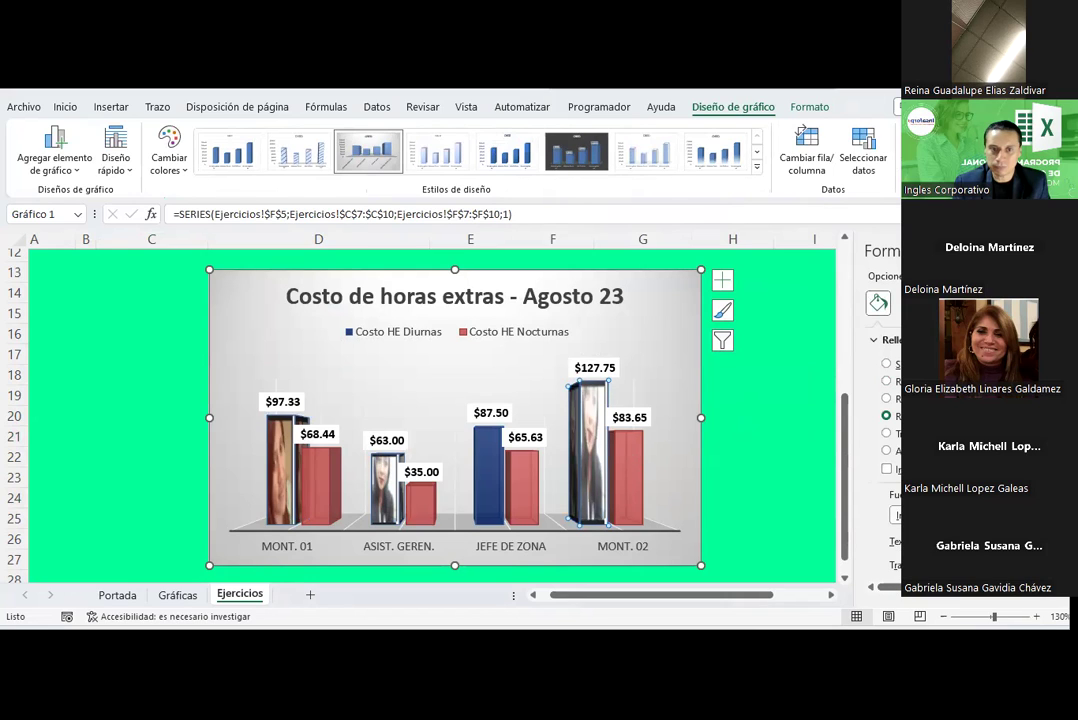
pyautogui.click(751, 457)
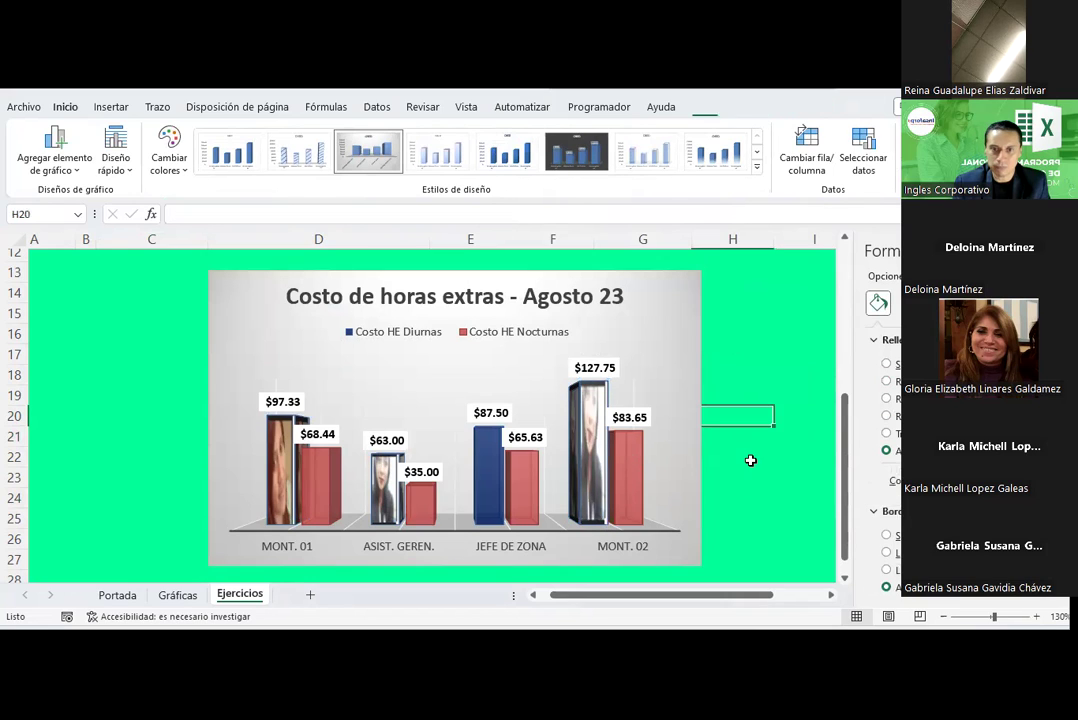
pyautogui.click(577, 451)
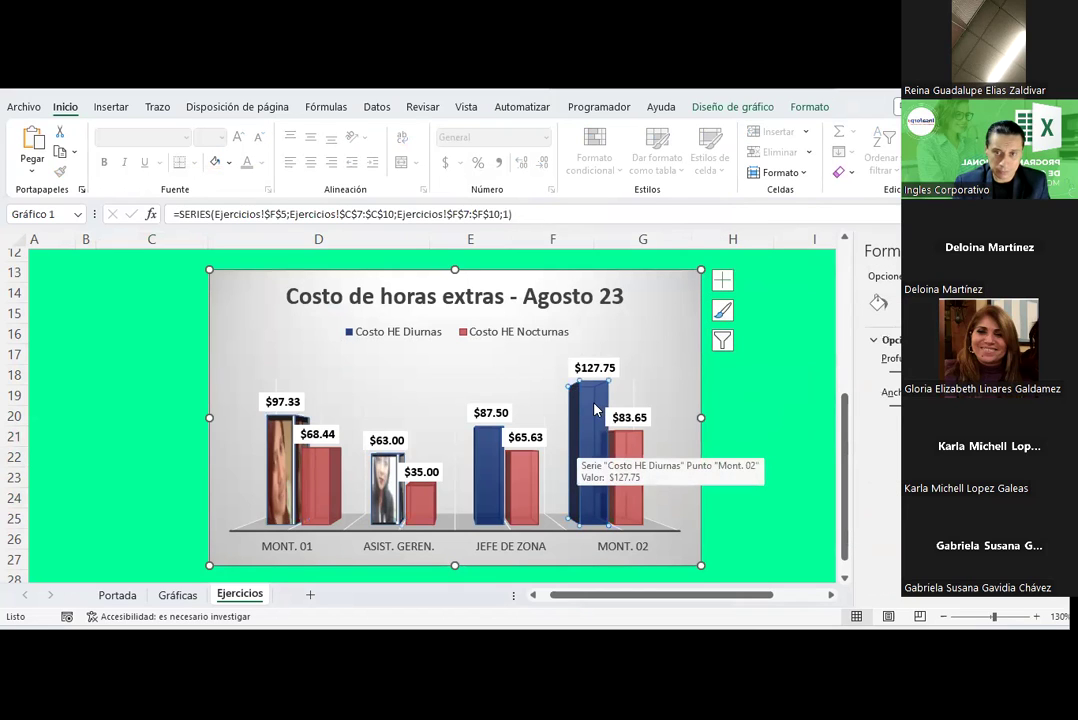
pyautogui.click(493, 455)
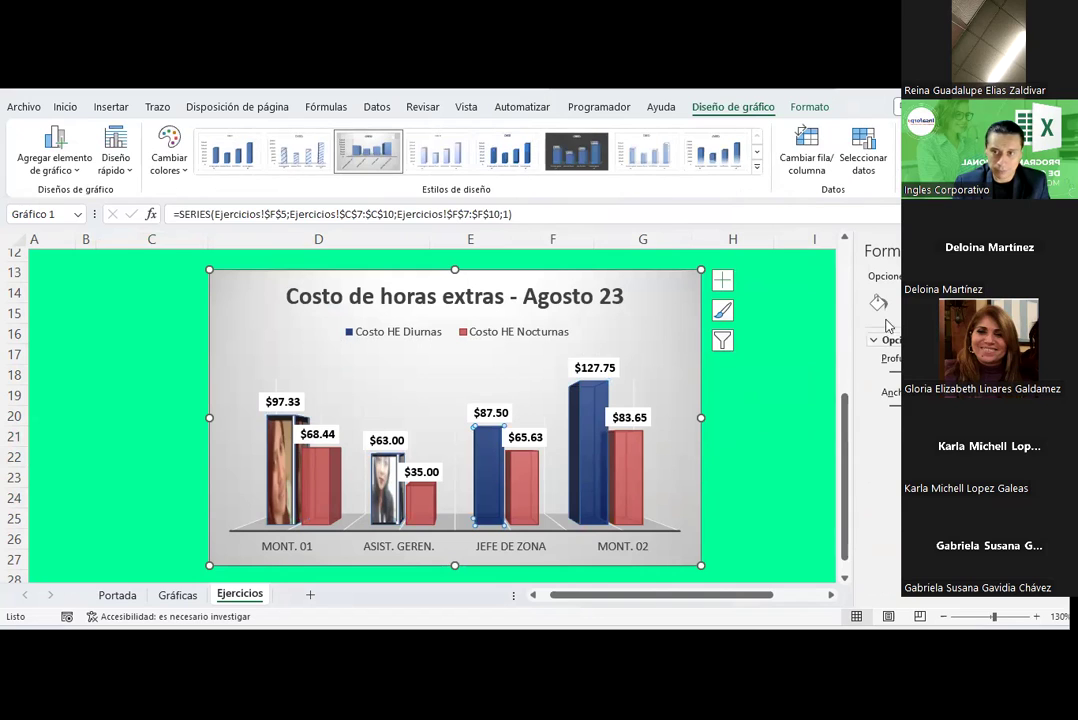
# Fill the JEFE DE ZONA bar with the black male silhouette from Imágenes > Imágenes guardadas
pyautogui.click(886, 415)
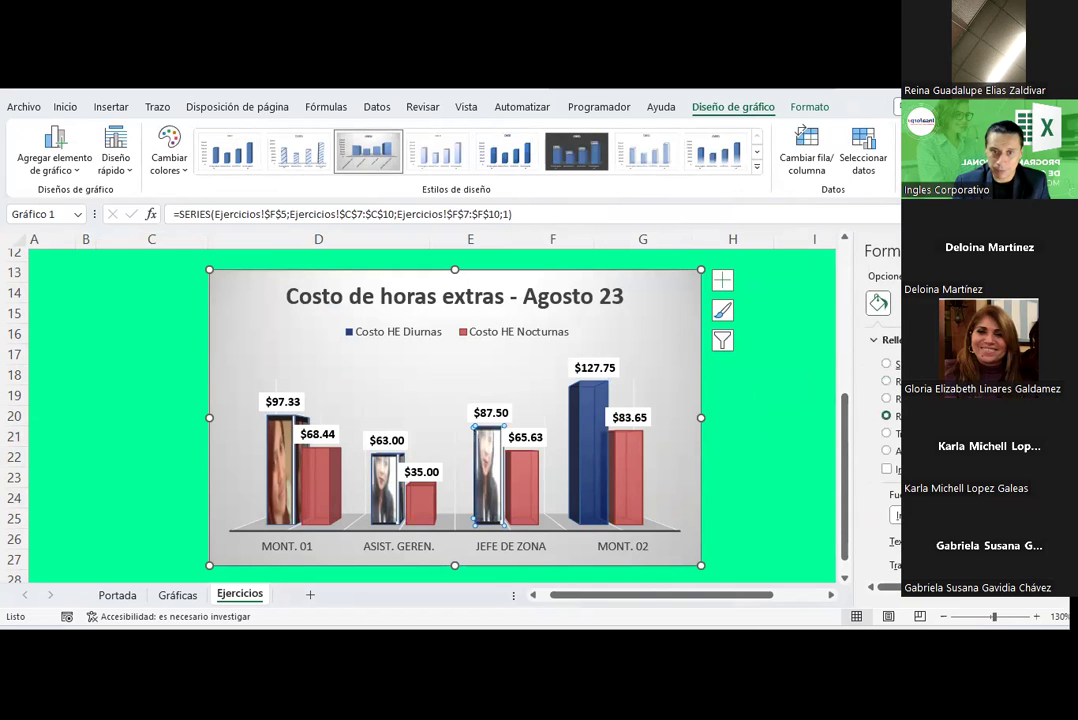
pyautogui.click(896, 515)
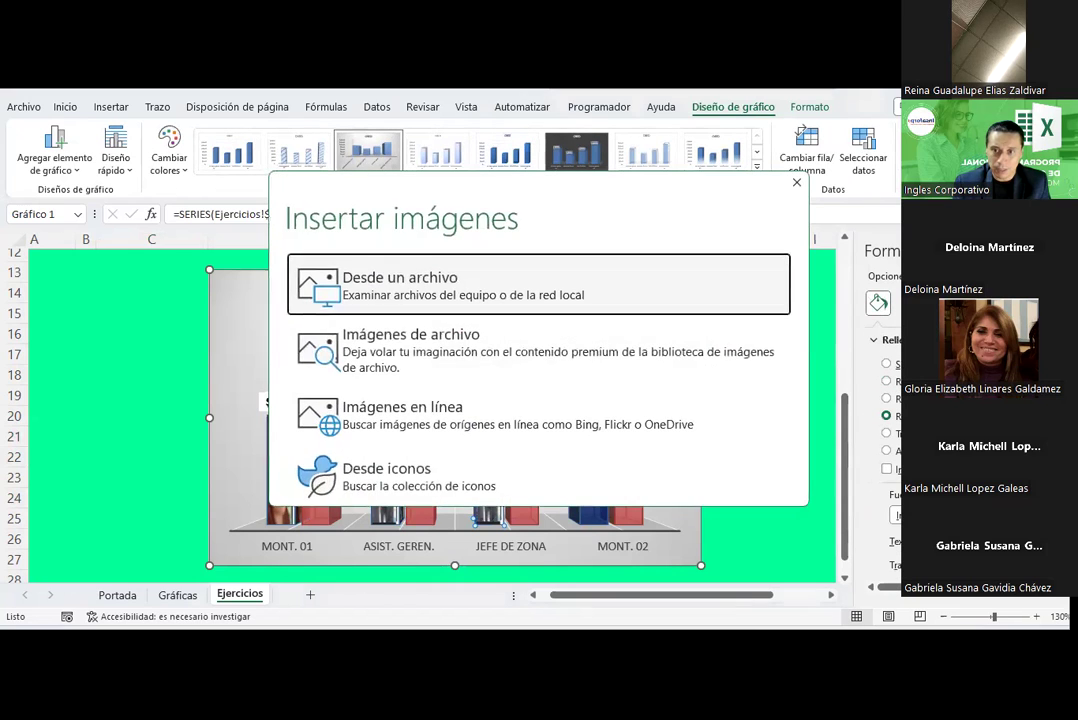
pyautogui.click(396, 298)
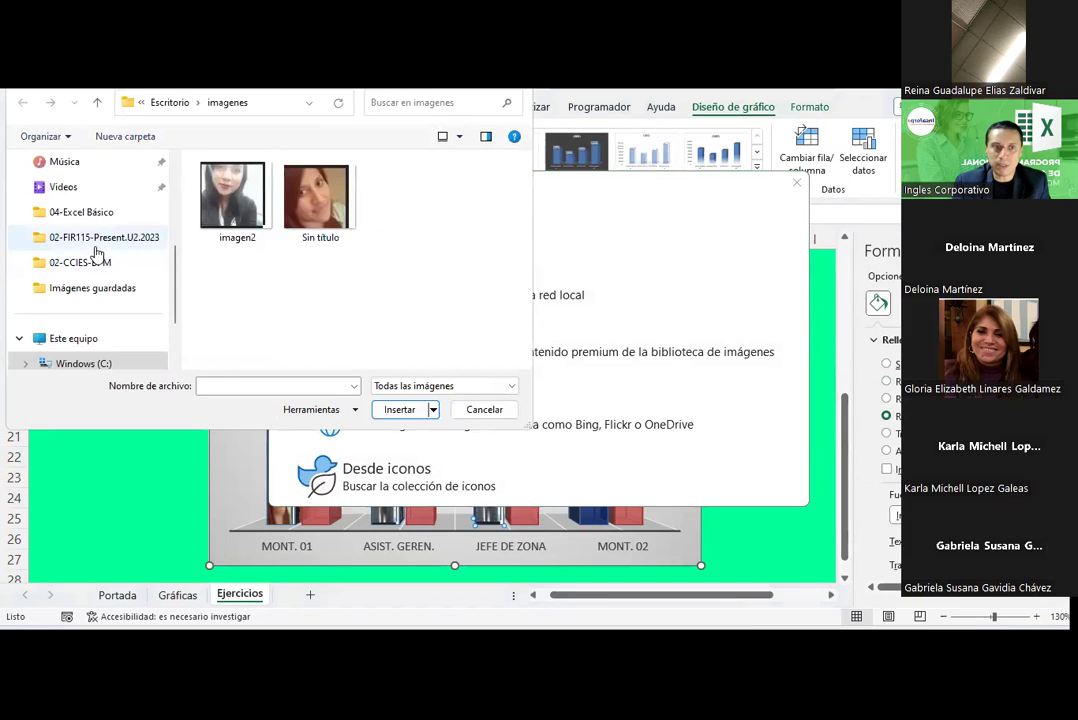
pyautogui.scroll(-2, 80, 300)
pyautogui.scroll(8, 80, 260)
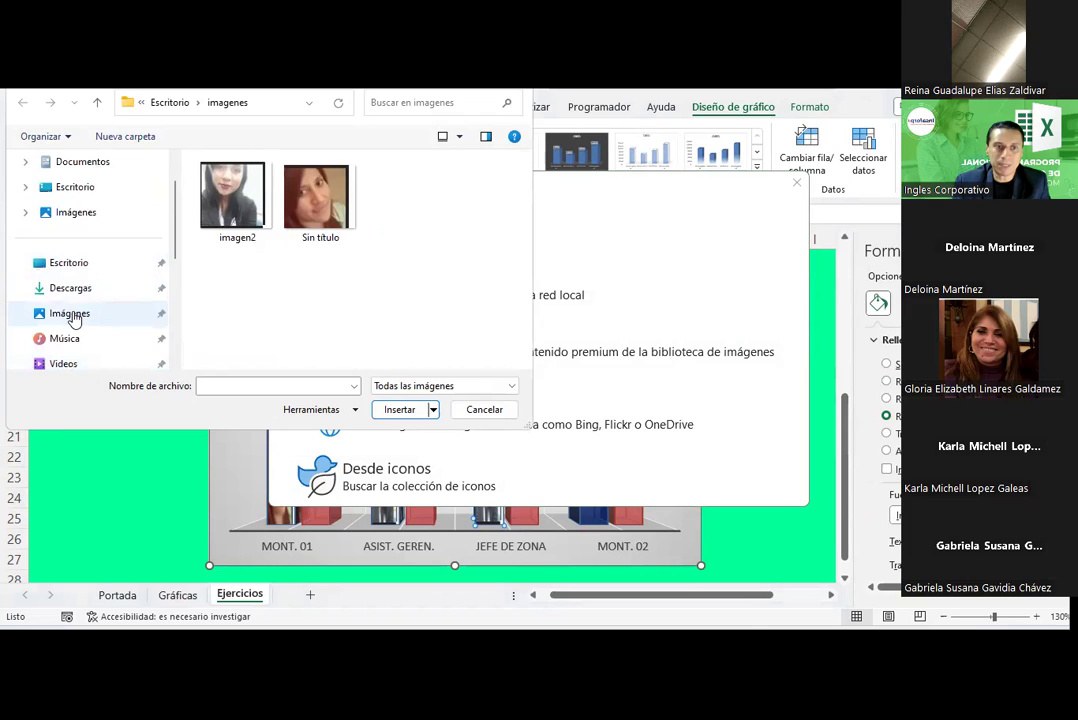
pyautogui.click(70, 314)
pyautogui.doubleClick(447, 200)
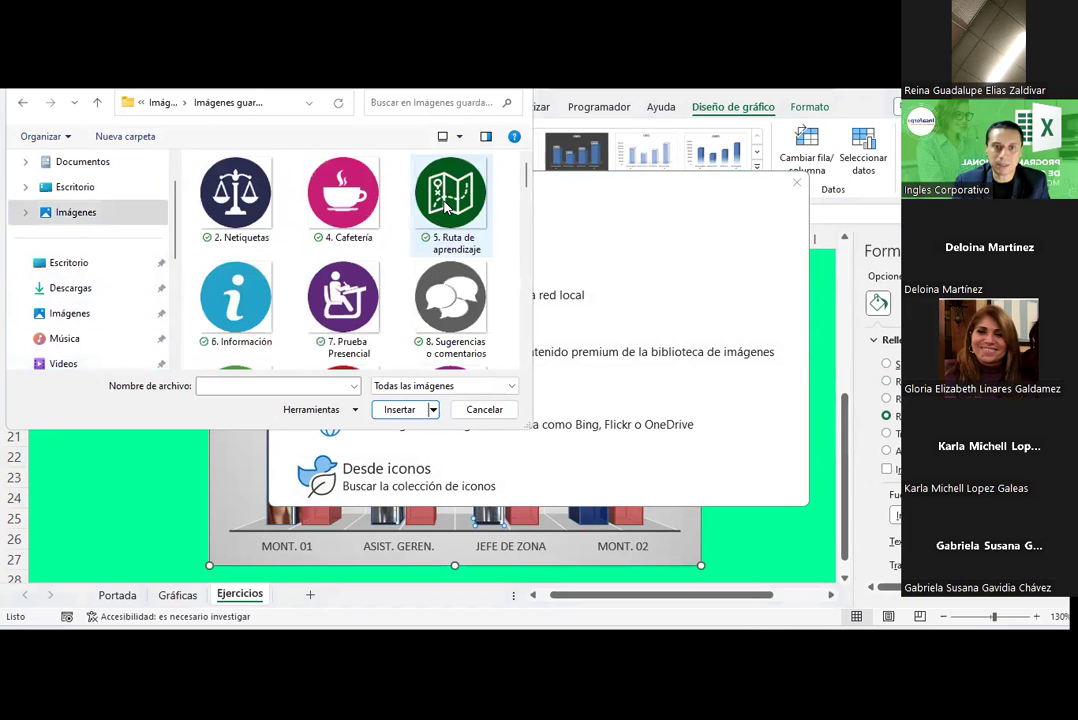
pyautogui.moveTo(527, 424); pyautogui.dragTo(808, 598)
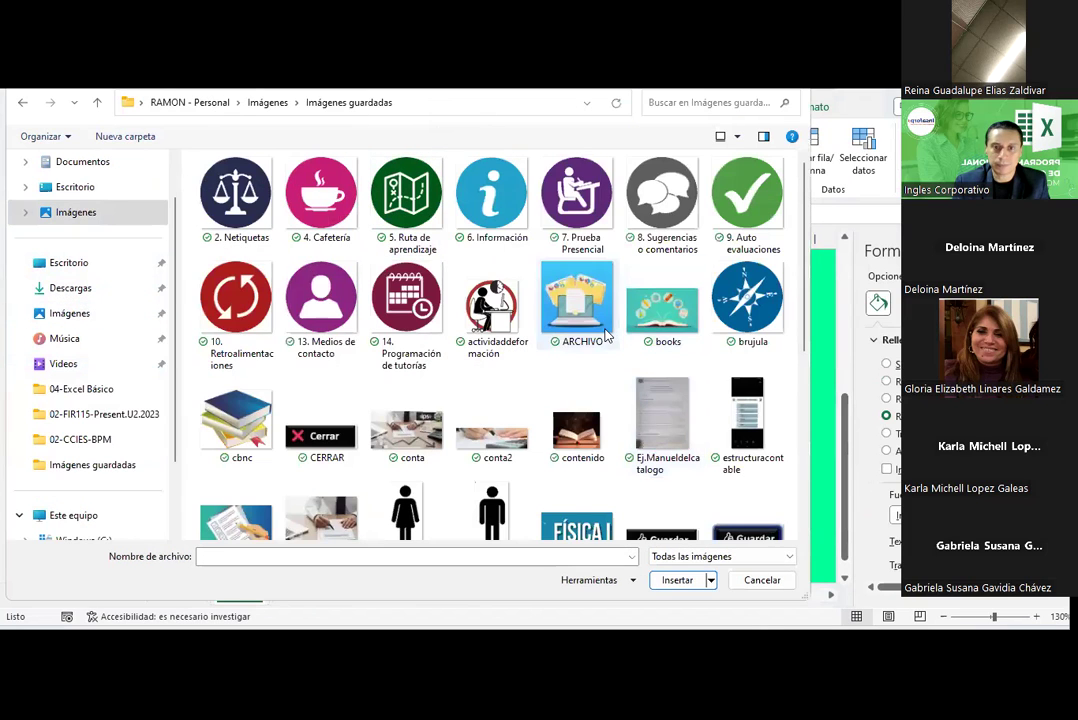
pyautogui.scroll(-1, 490, 450)
pyautogui.doubleClick(491, 494)
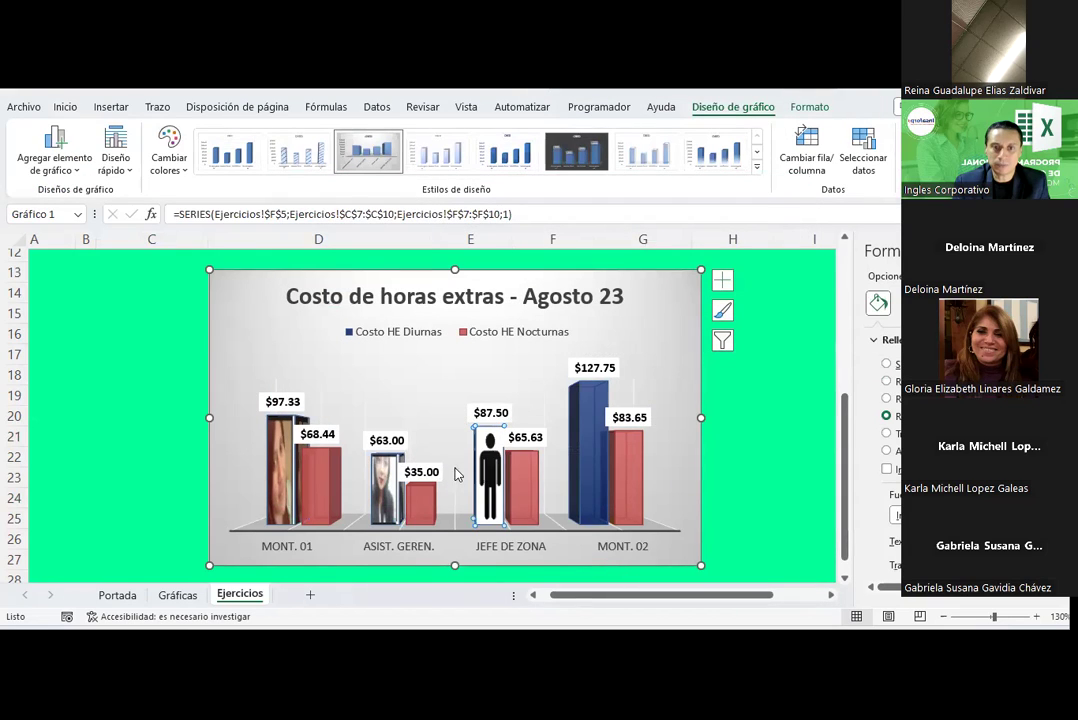
pyautogui.click(592, 432)
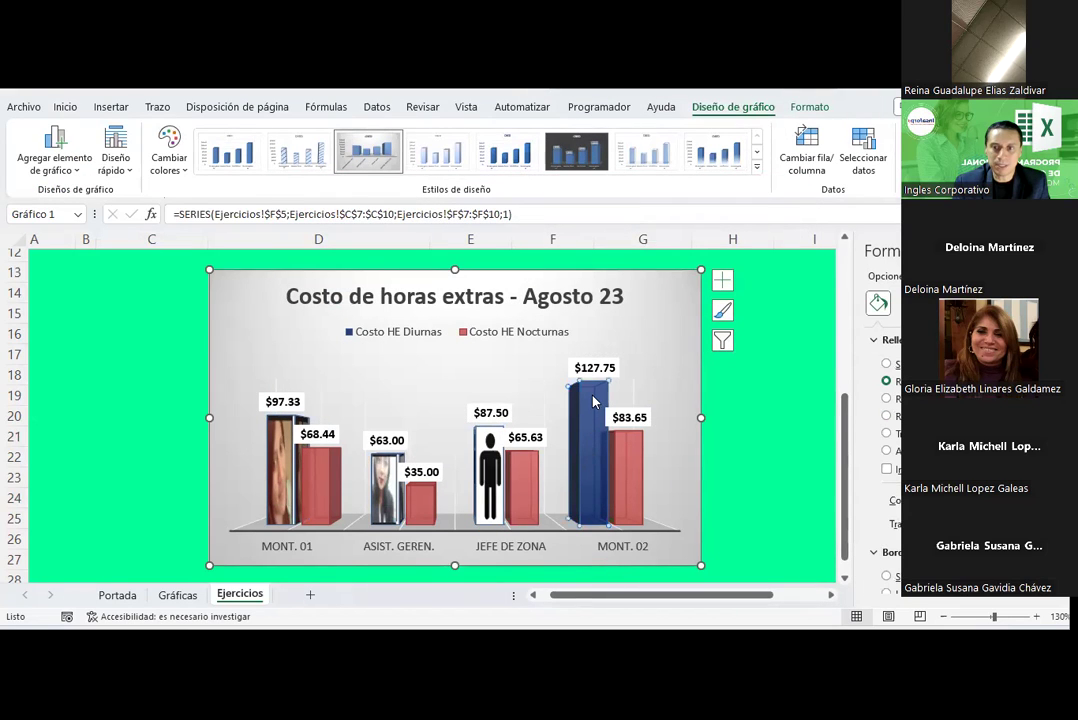
# Give the MONT. 02 bar a man-and-woman silhouette picture fill from the saved images, then deselect
pyautogui.click(886, 415)
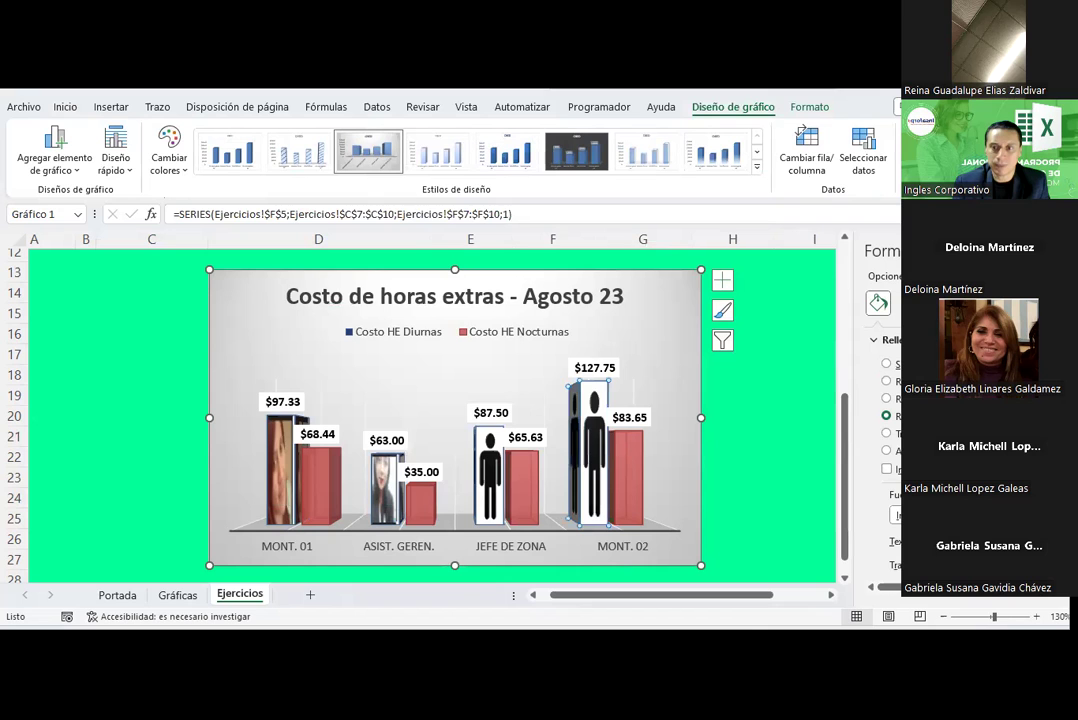
pyautogui.click(897, 515)
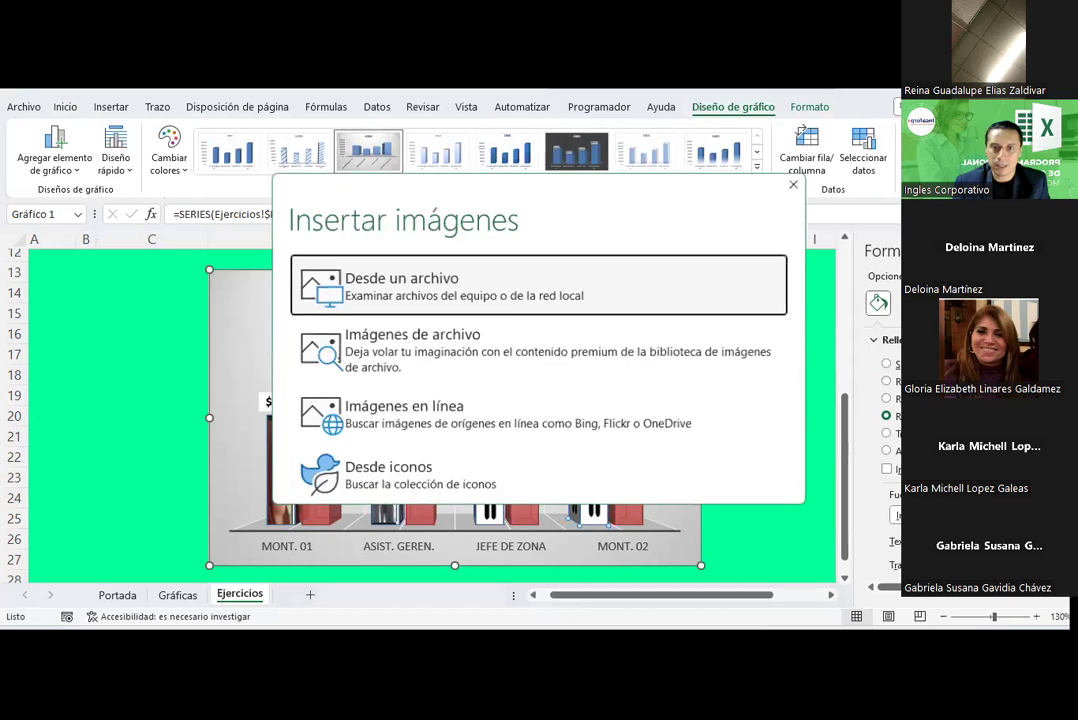
pyautogui.click(388, 290)
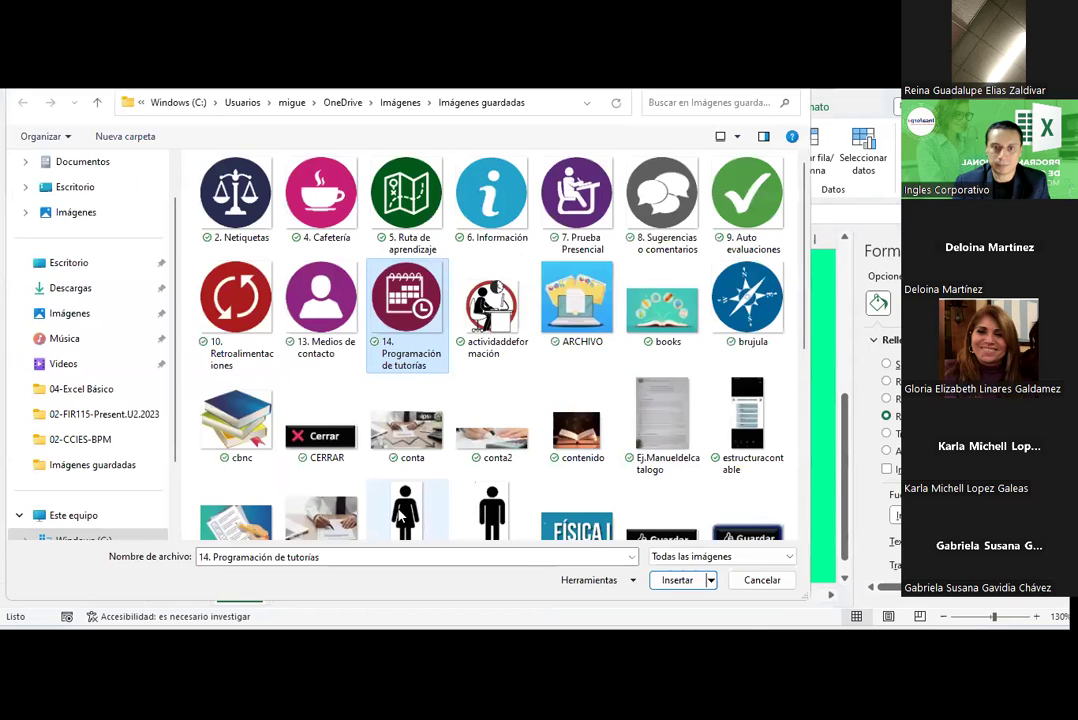
pyautogui.scroll(-1, 470, 400)
pyautogui.click(750, 416)
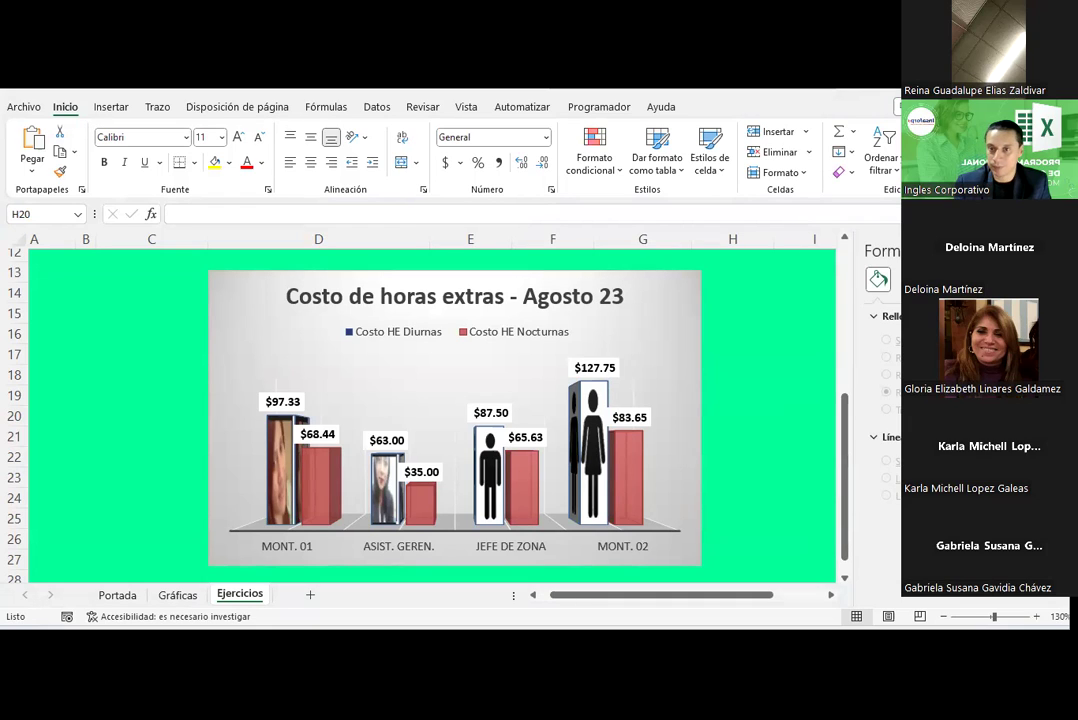
# Close the Format pane and scroll back up to the overtime data table
pyautogui.click(1057, 251)
pyautogui.click(830, 371)
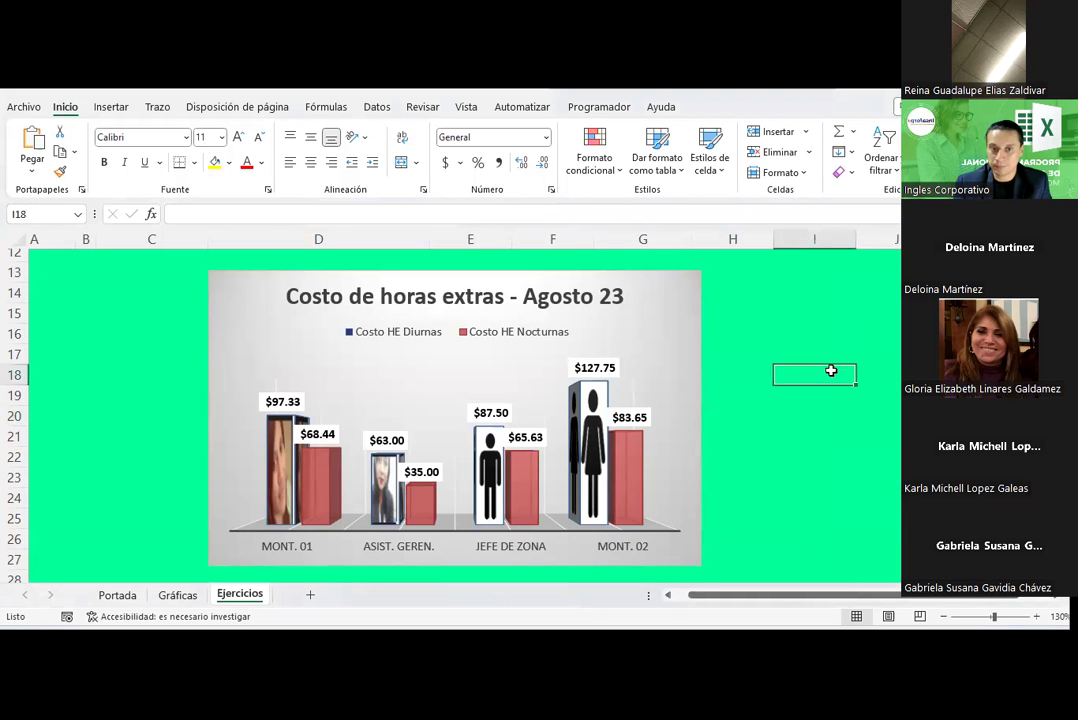
pyautogui.scroll(2, 830, 371)
pyautogui.scroll(1, 830, 371)
pyautogui.scroll(-2, 830, 371)
pyautogui.scroll(-1, 830, 371)
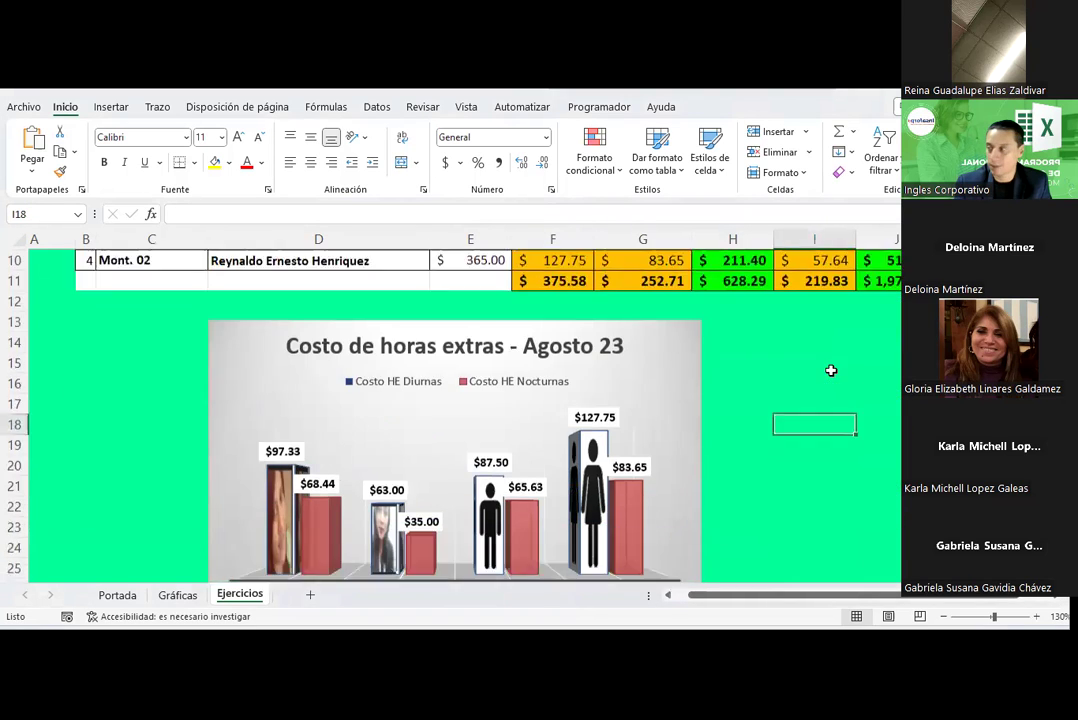
pyautogui.scroll(-2, 831, 371)
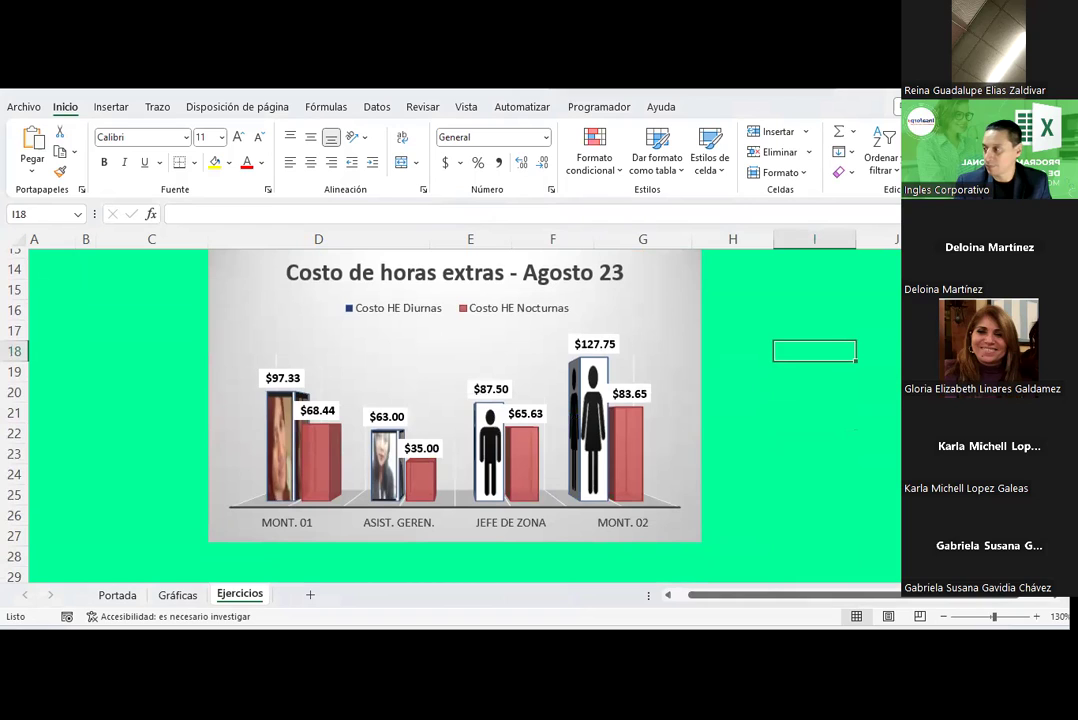
pyautogui.click(871, 392)
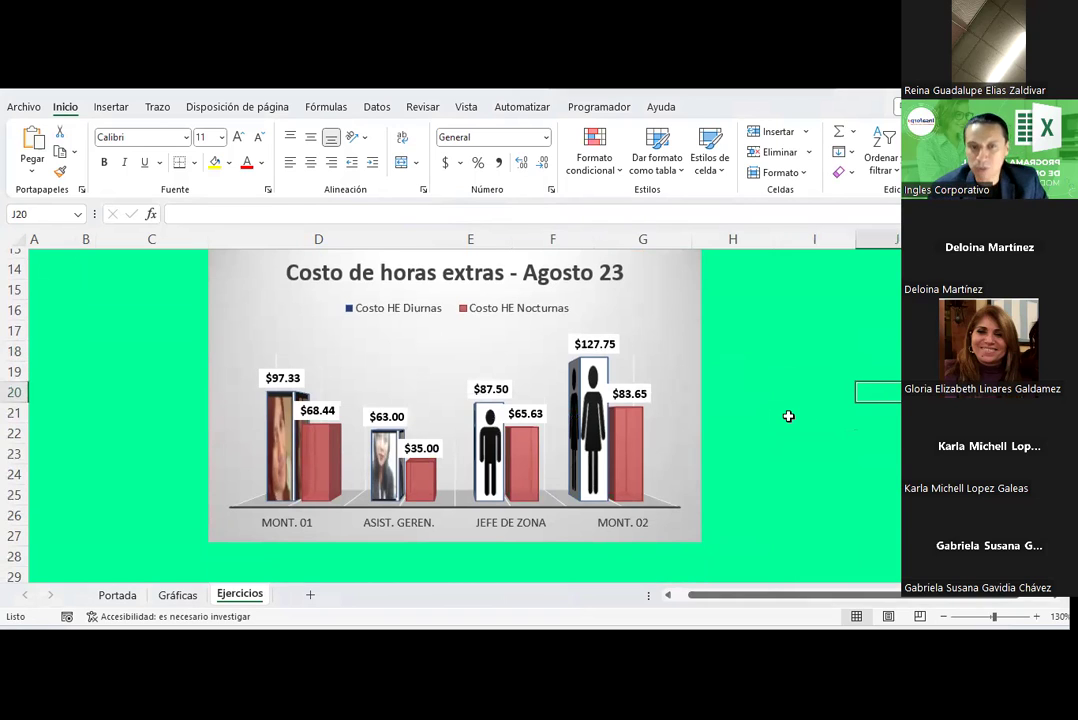
pyautogui.scroll(2, 788, 416)
pyautogui.scroll(1, 788, 416)
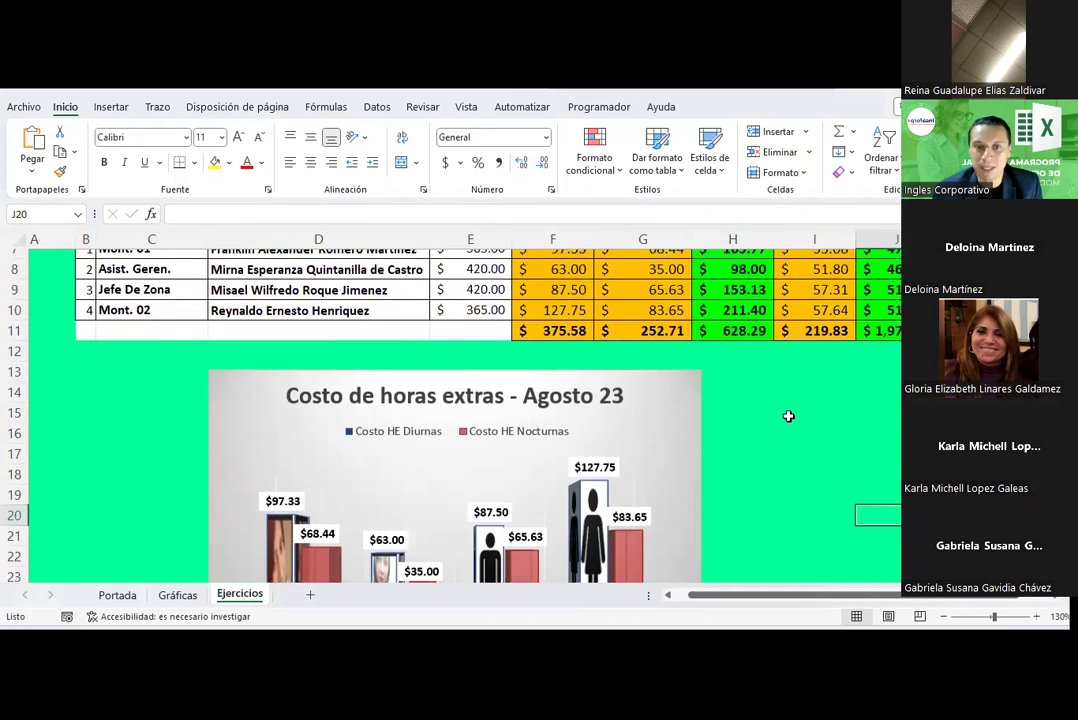
pyautogui.scroll(-3, 788, 416)
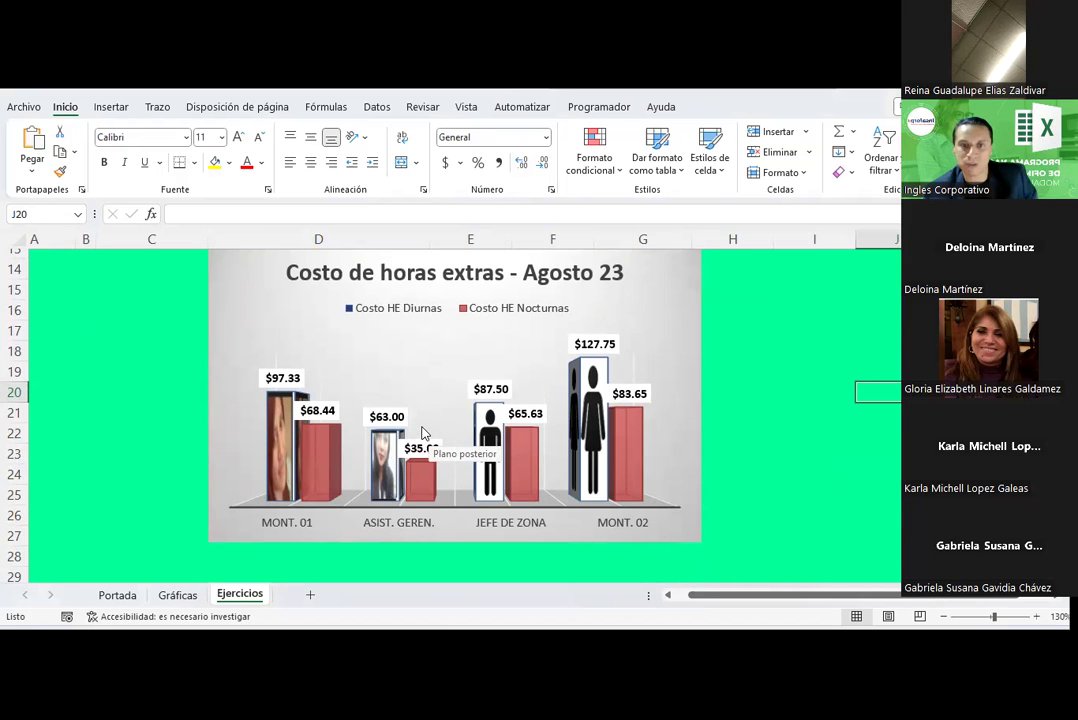
pyautogui.scroll(3, 421, 432)
# Select job titles C7:C10 together with the day and night cost columns F7:G10
pyautogui.scroll(1, 67, 435)
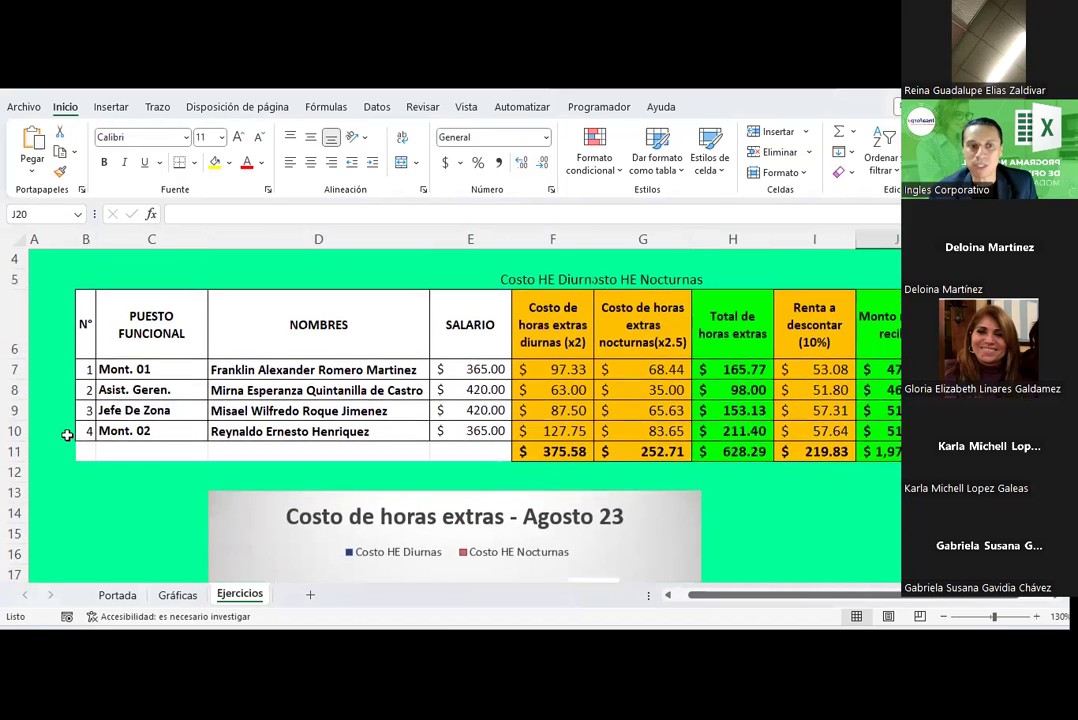
pyautogui.moveTo(152, 372); pyautogui.dragTo(150, 433)
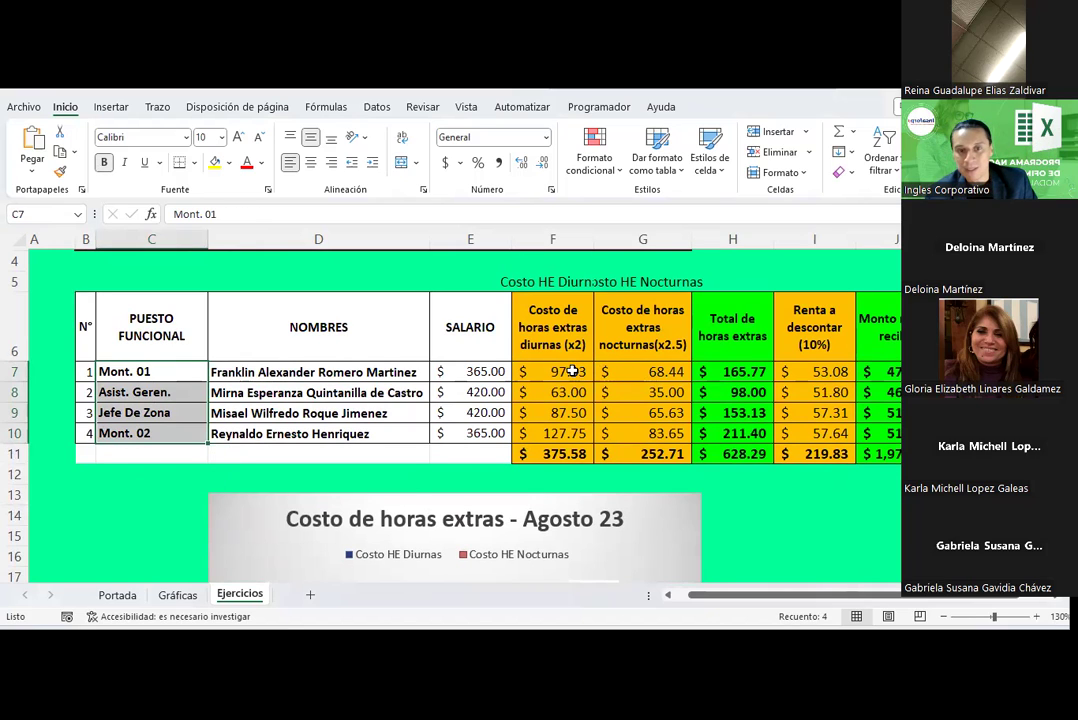
pyautogui.keyDown('ctrl'); pyautogui.moveTo(572, 371); pyautogui.dragTo(635, 432); pyautogui.keyUp('ctrl')
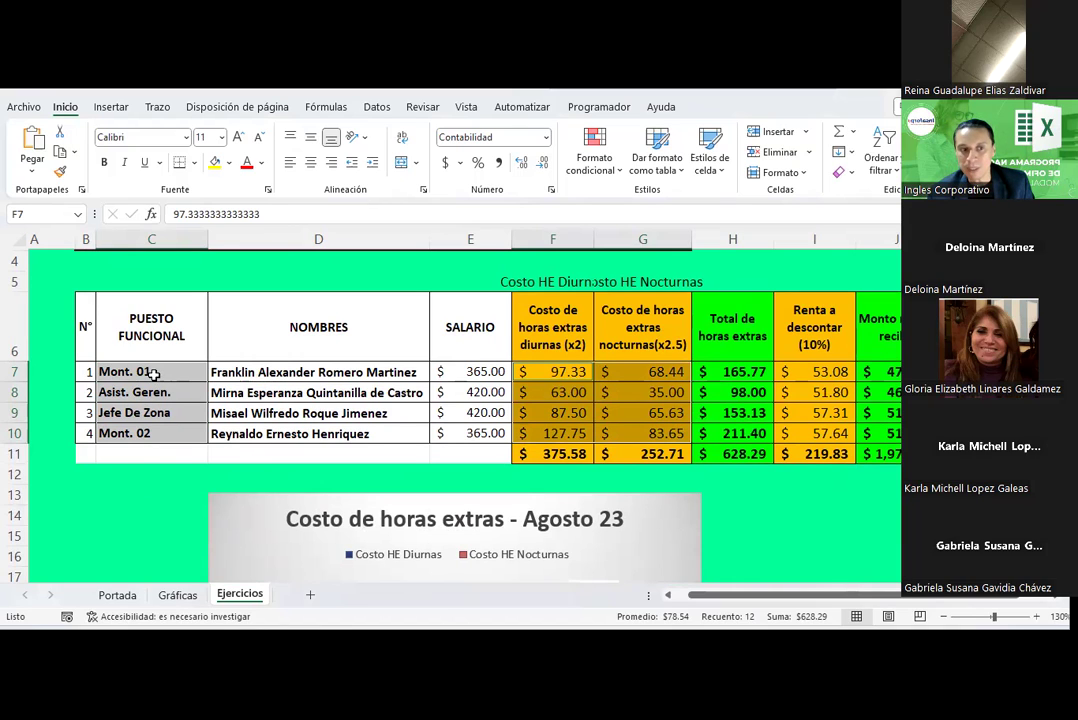
pyautogui.click(153, 372)
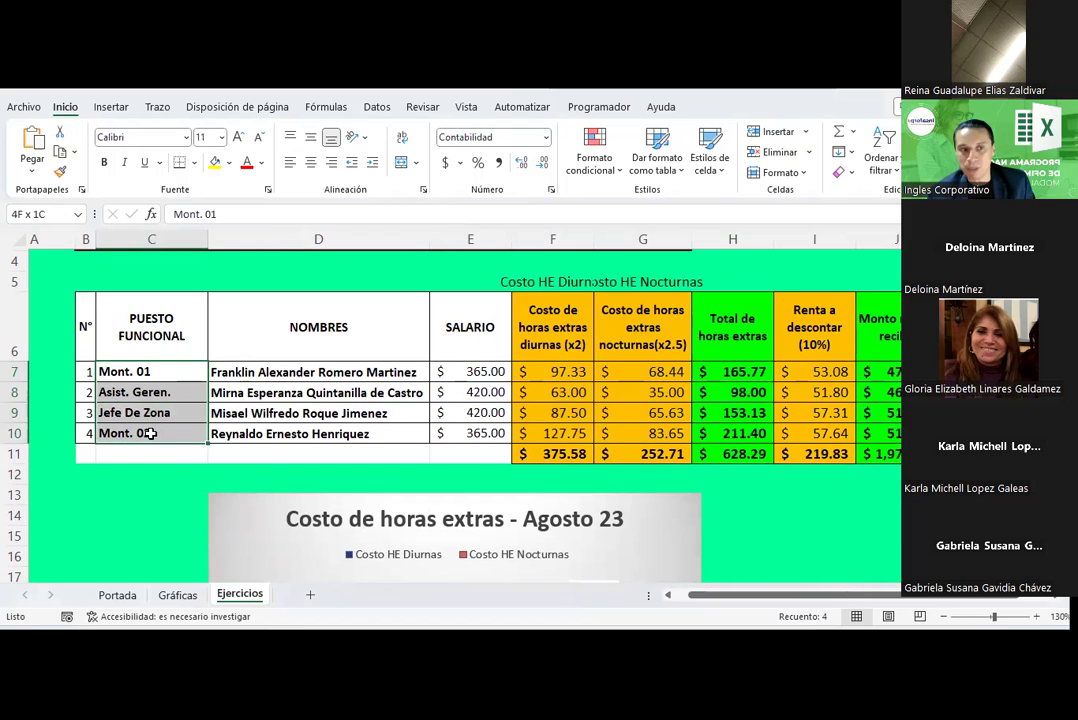
pyautogui.moveTo(149, 433); pyautogui.dragTo(155, 436)
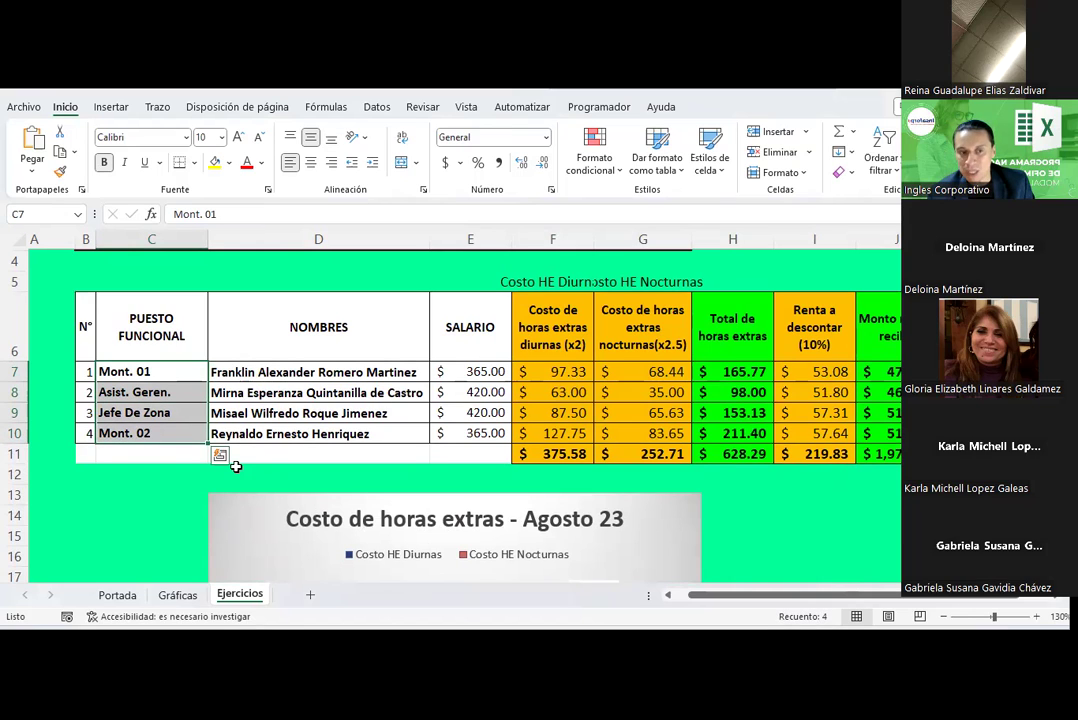
pyautogui.moveTo(552, 370)
pyautogui.mouseDown()
pyautogui.moveTo(624, 415)
pyautogui.moveTo(625, 430)
pyautogui.mouseUp()
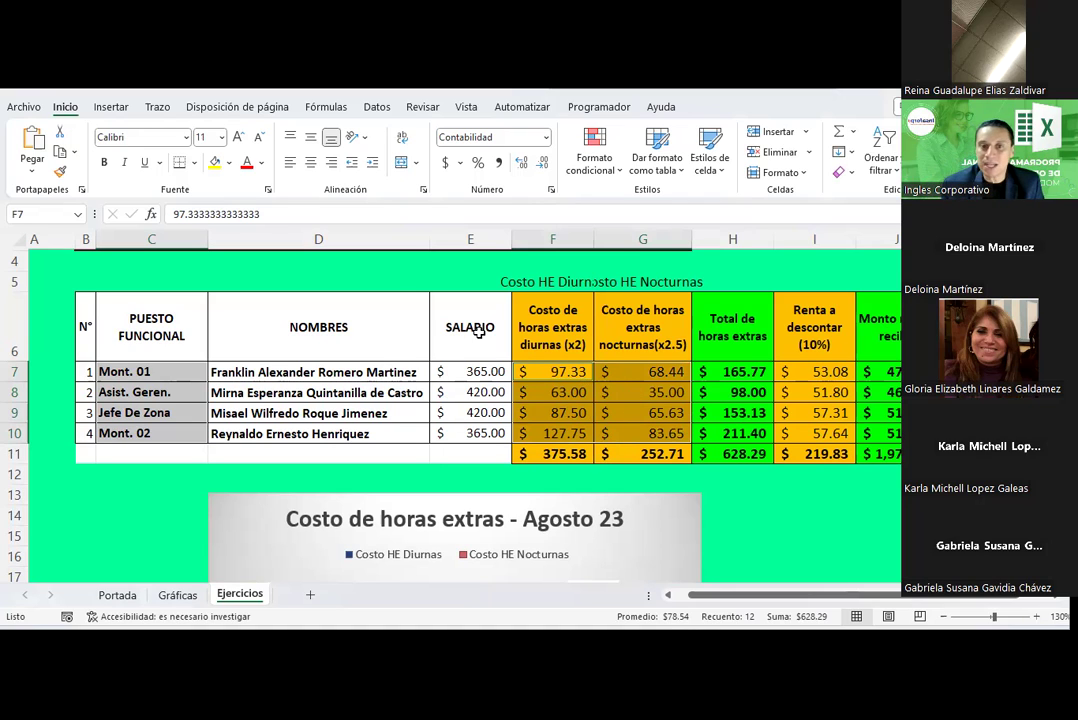
# Insert a 3D clustered column chart of the selection and move it beside the picture chart
pyautogui.click(111, 106)
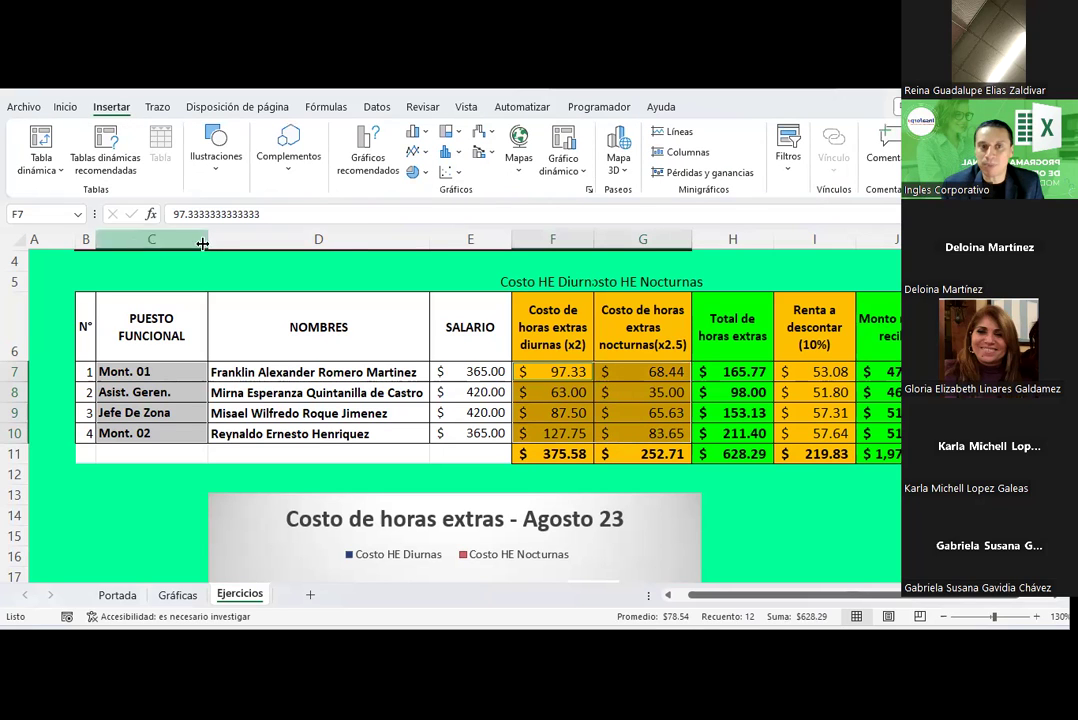
pyautogui.click(418, 131)
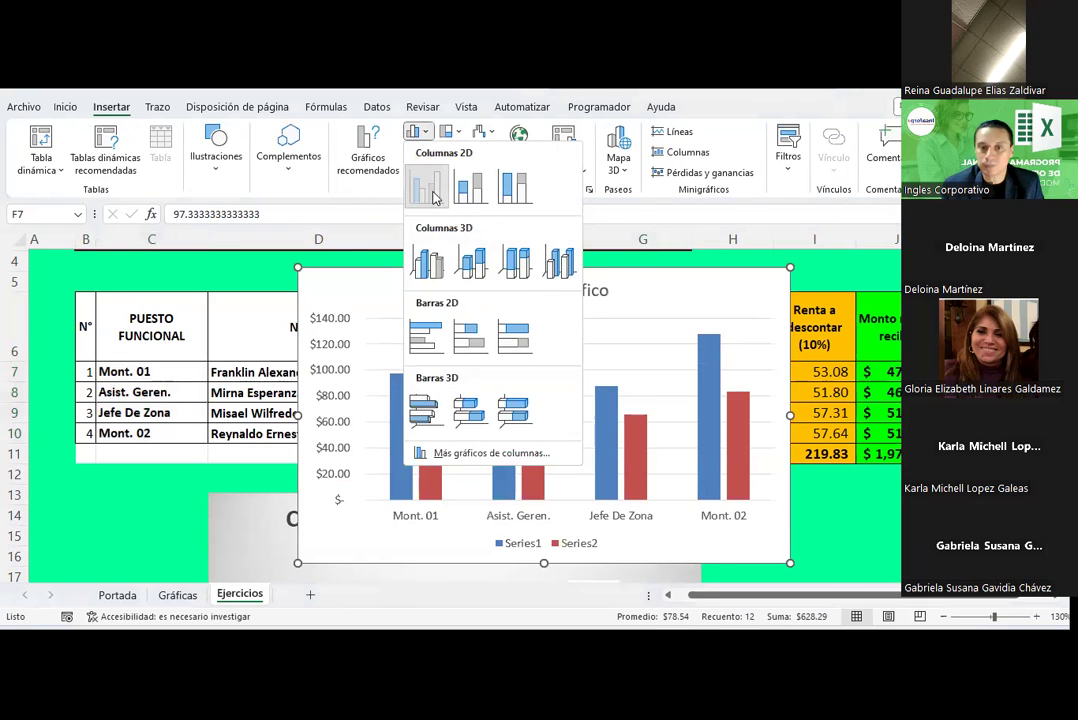
pyautogui.click(428, 190)
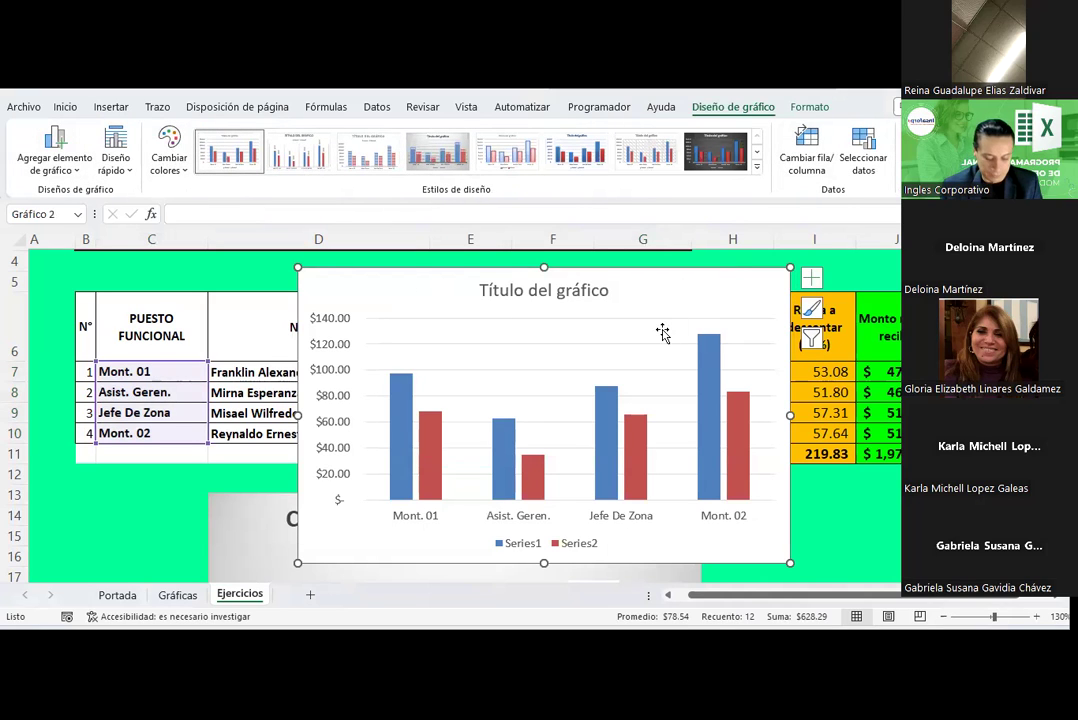
pyautogui.press('Delete')
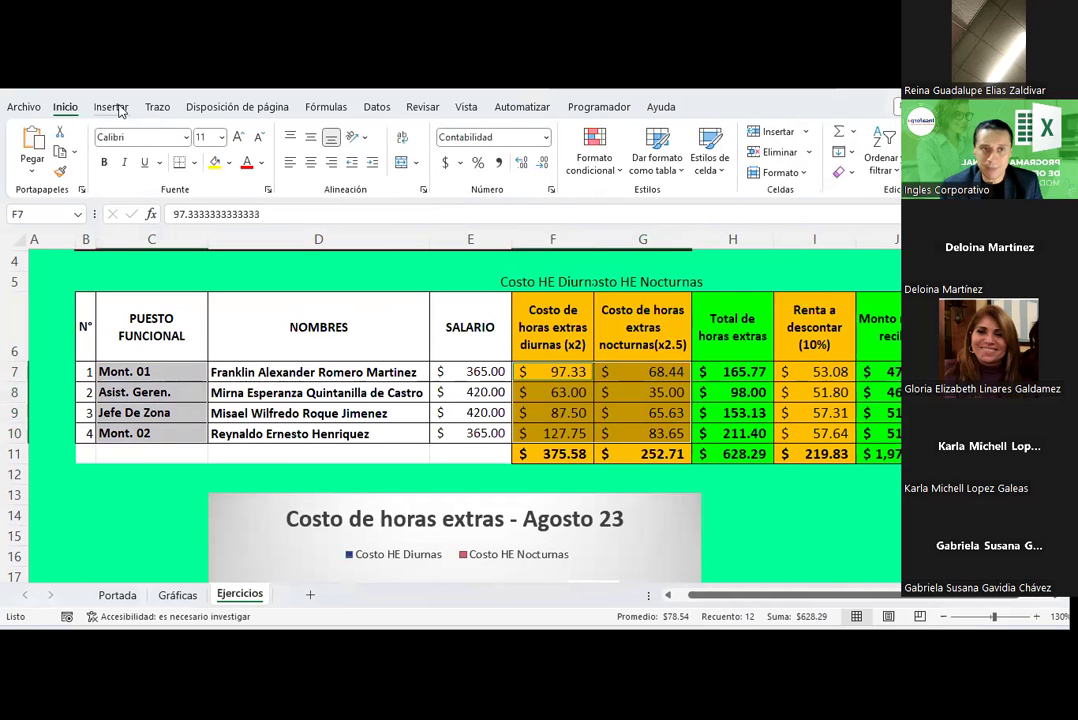
pyautogui.click(111, 107)
pyautogui.click(427, 133)
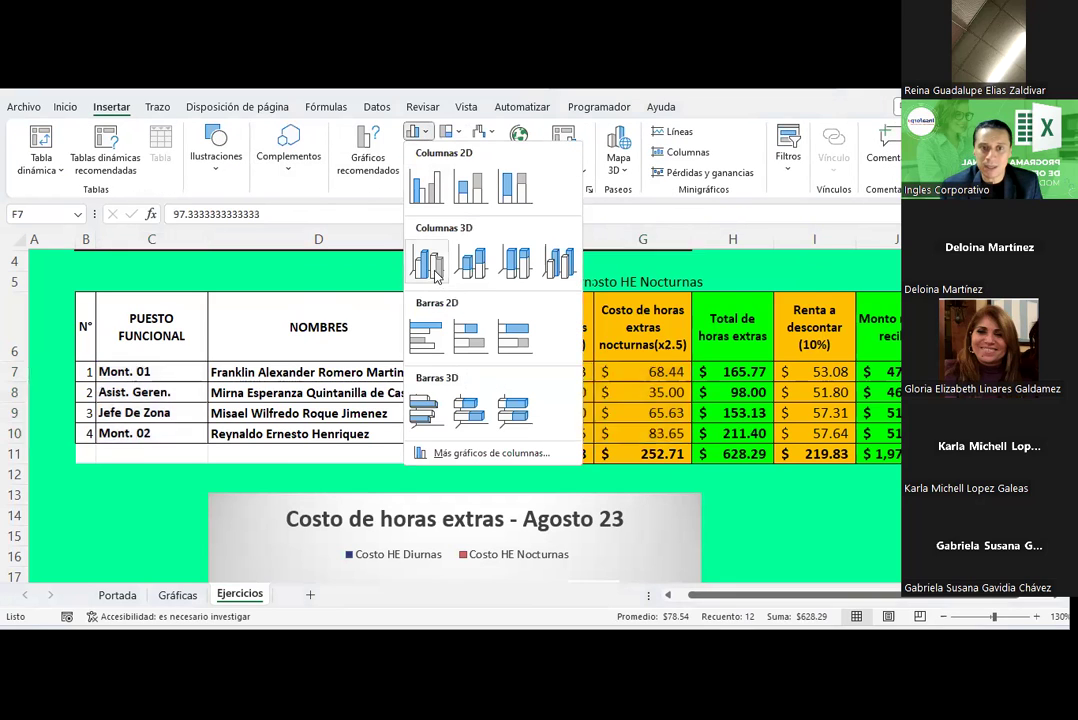
pyautogui.click(428, 258)
pyautogui.moveTo(397, 309); pyautogui.dragTo(843, 568)
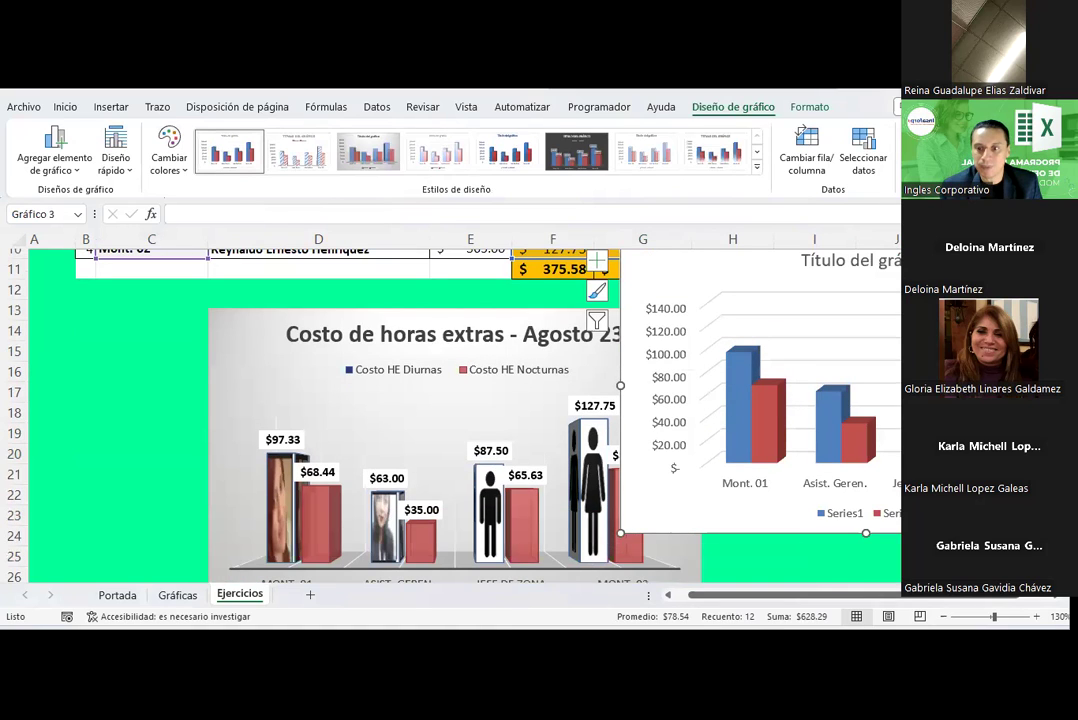
pyautogui.hscroll(5, 861, 508)
pyautogui.moveTo(574, 270)
pyautogui.mouseDown()
pyautogui.moveTo(723, 384)
pyautogui.moveTo(660, 342)
pyautogui.mouseUp()
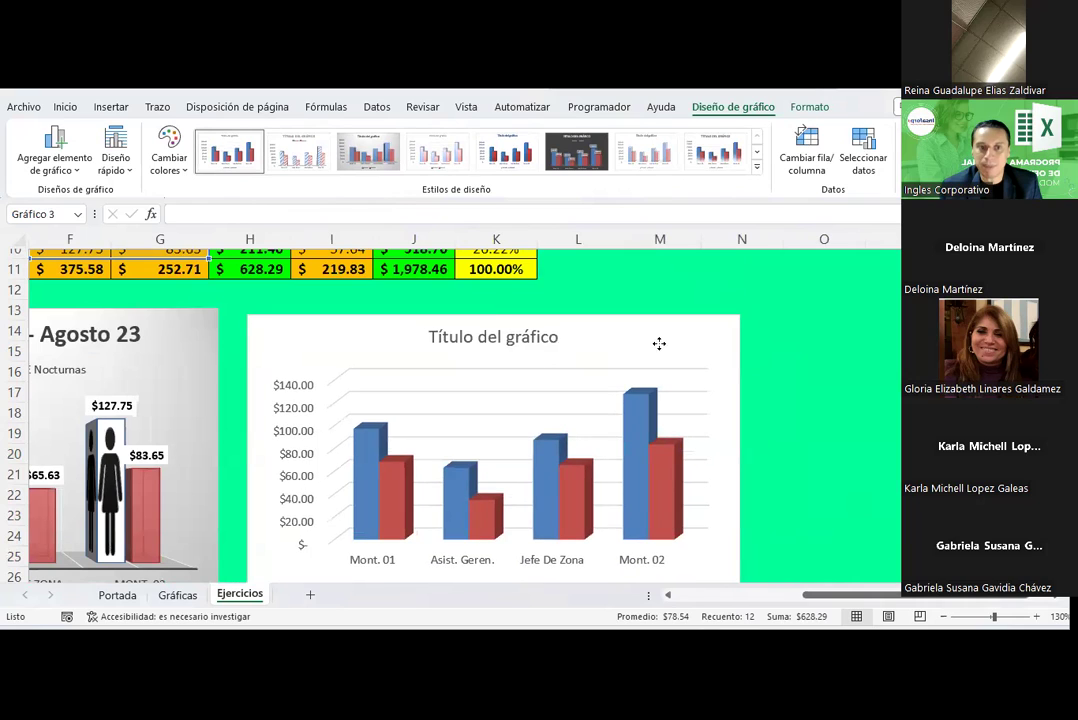
# Apply the Diseño 2 layout and a gradient chart style
pyautogui.click(116, 166)
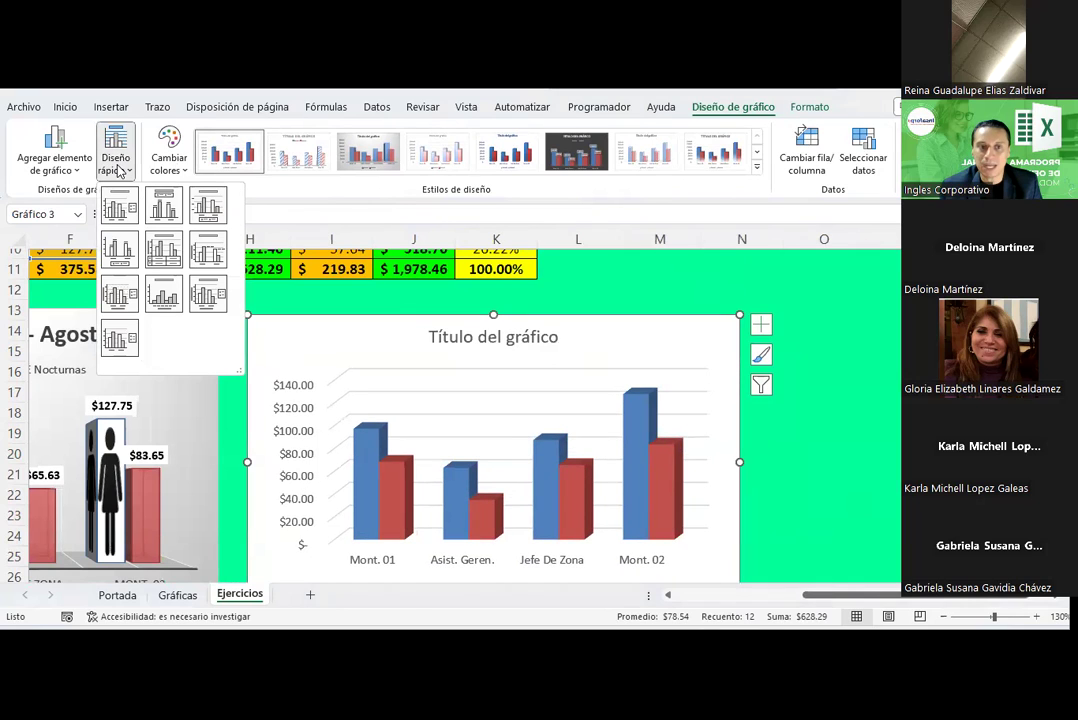
pyautogui.click(175, 226)
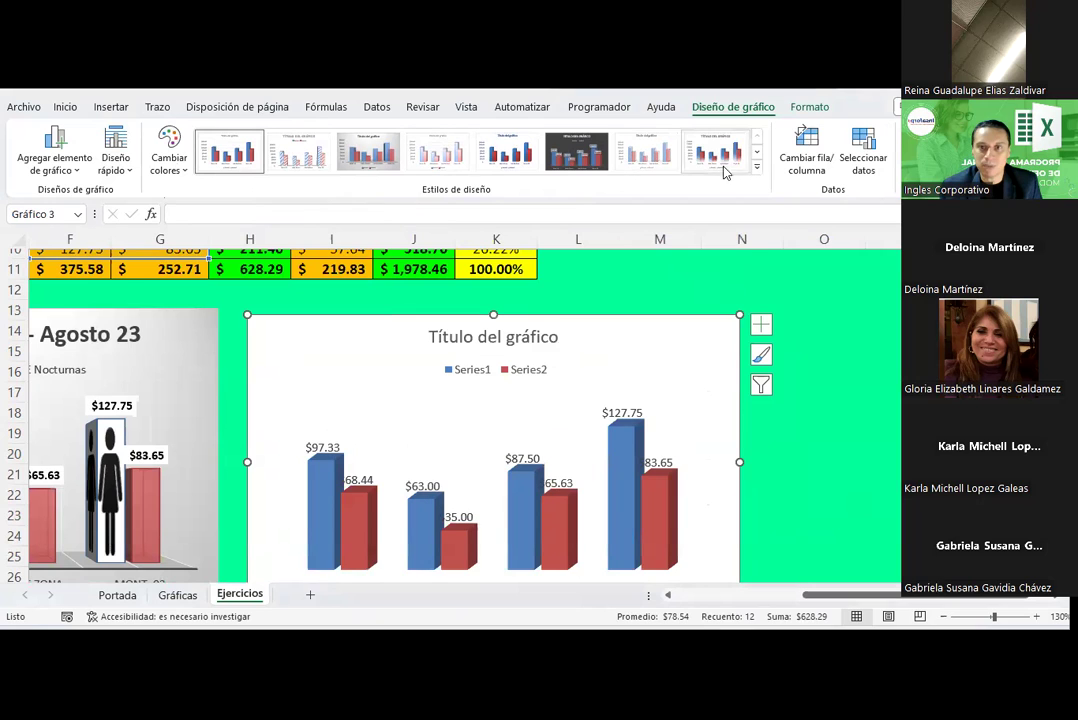
pyautogui.click(733, 163)
# Copy the picture chart's title and paste it as the new chart's title
pyautogui.scroll(-2, 426, 433)
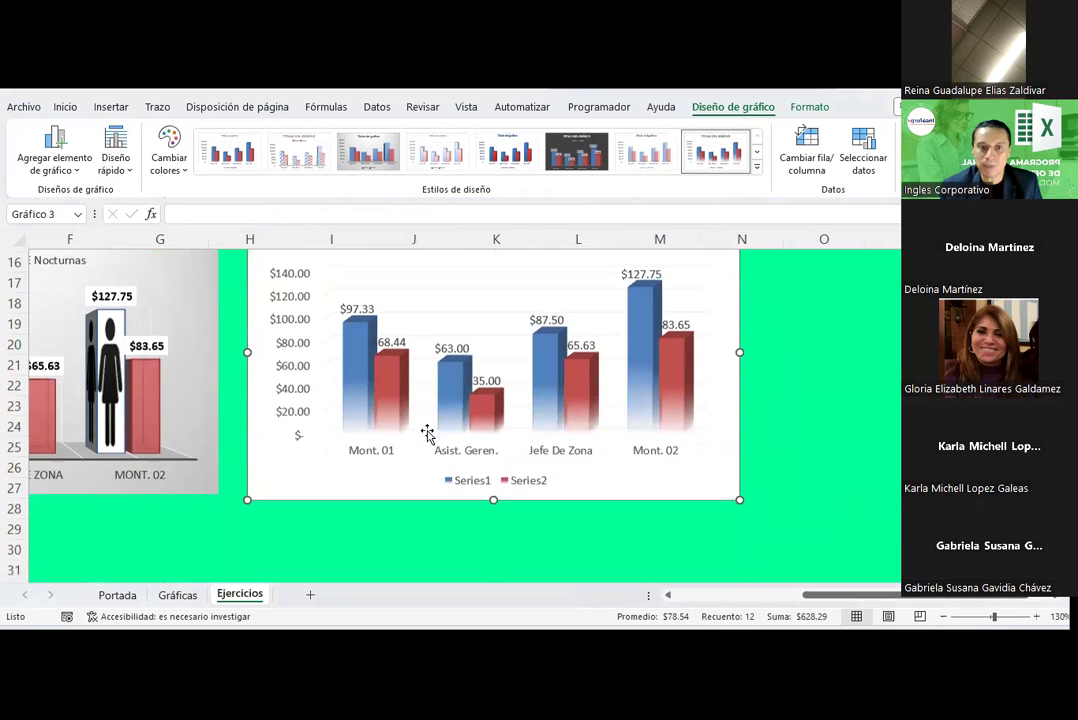
pyautogui.scroll(1, 427, 433)
pyautogui.scroll(1, 428, 435)
pyautogui.scroll(-1, 428, 435)
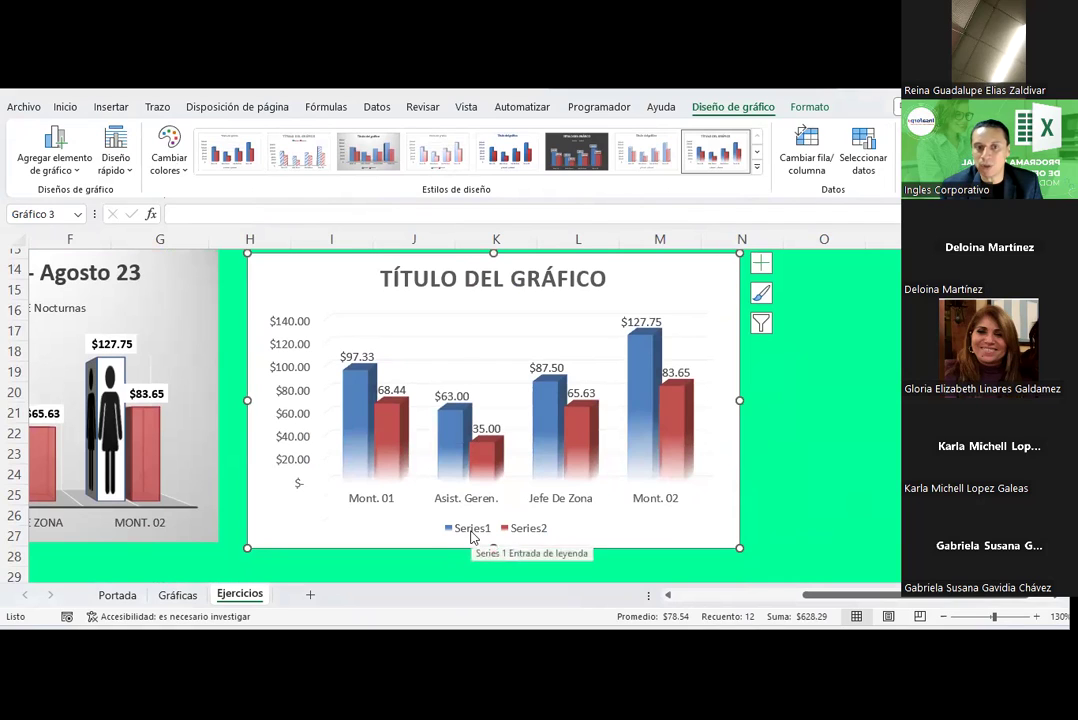
pyautogui.doubleClick(424, 280)
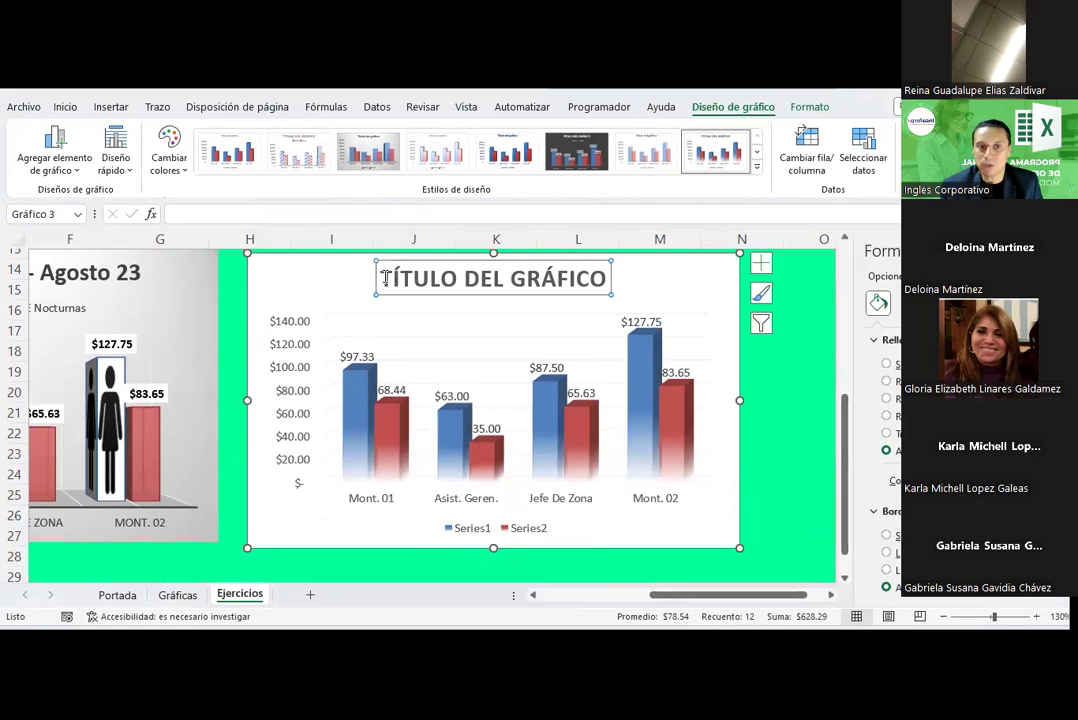
pyautogui.click(40, 272)
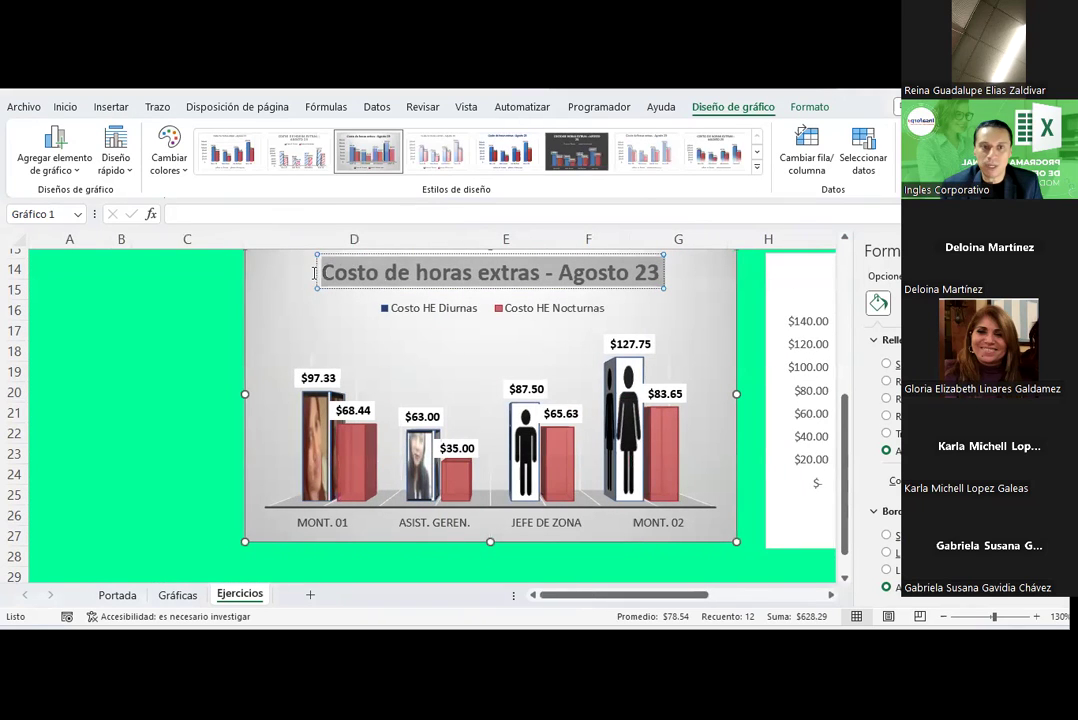
pyautogui.click(749, 320)
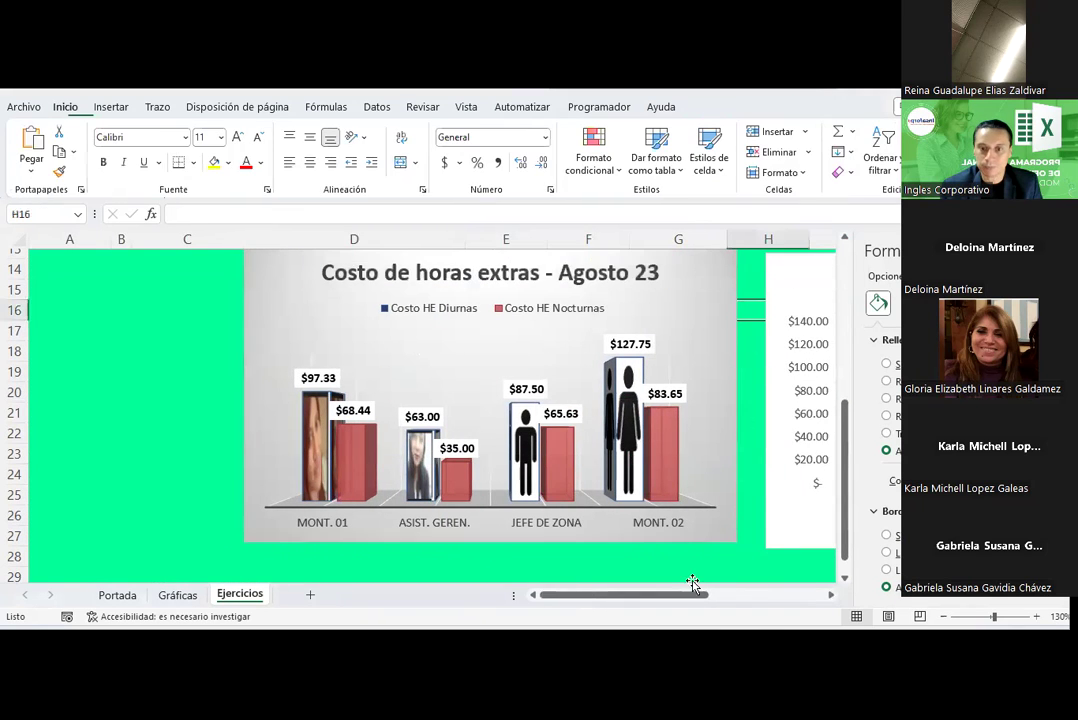
pyautogui.moveTo(690, 595); pyautogui.dragTo(801, 597)
pyautogui.click(502, 277)
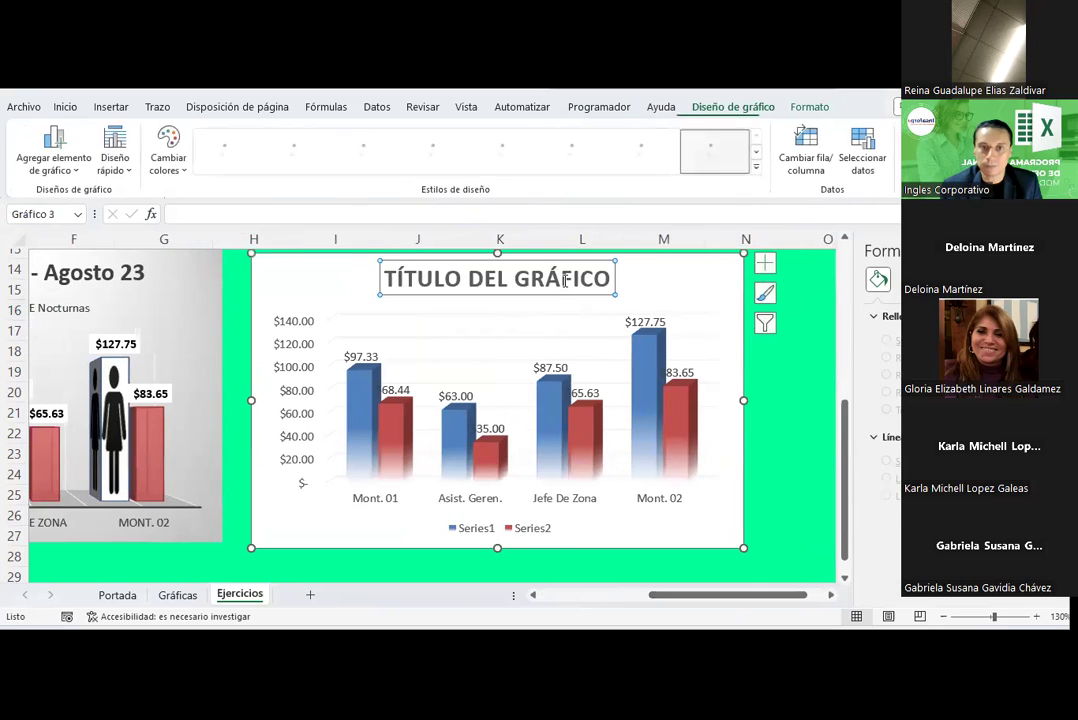
pyautogui.write('COSTO DE HORAS EXTRAS - AGOSTO 23')
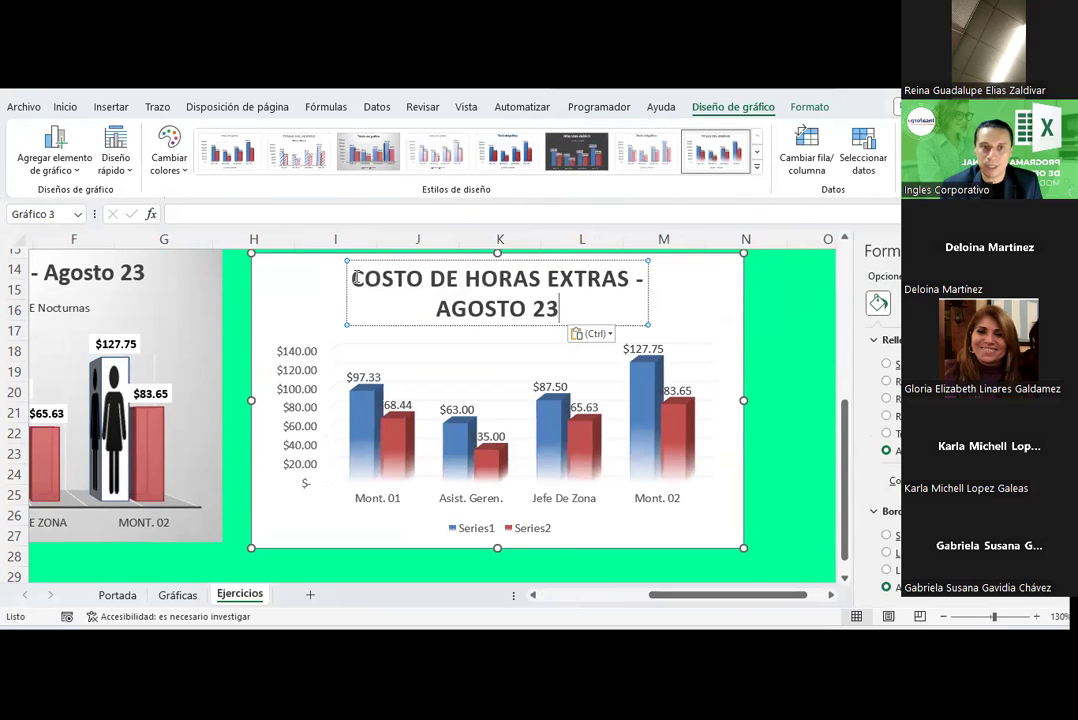
# Shrink the 'COSTO DE HORAS EXTRAS - AGOSTO 23' title font to fit one line
pyautogui.moveTo(352, 279); pyautogui.dragTo(570, 308)
pyautogui.click(65, 113)
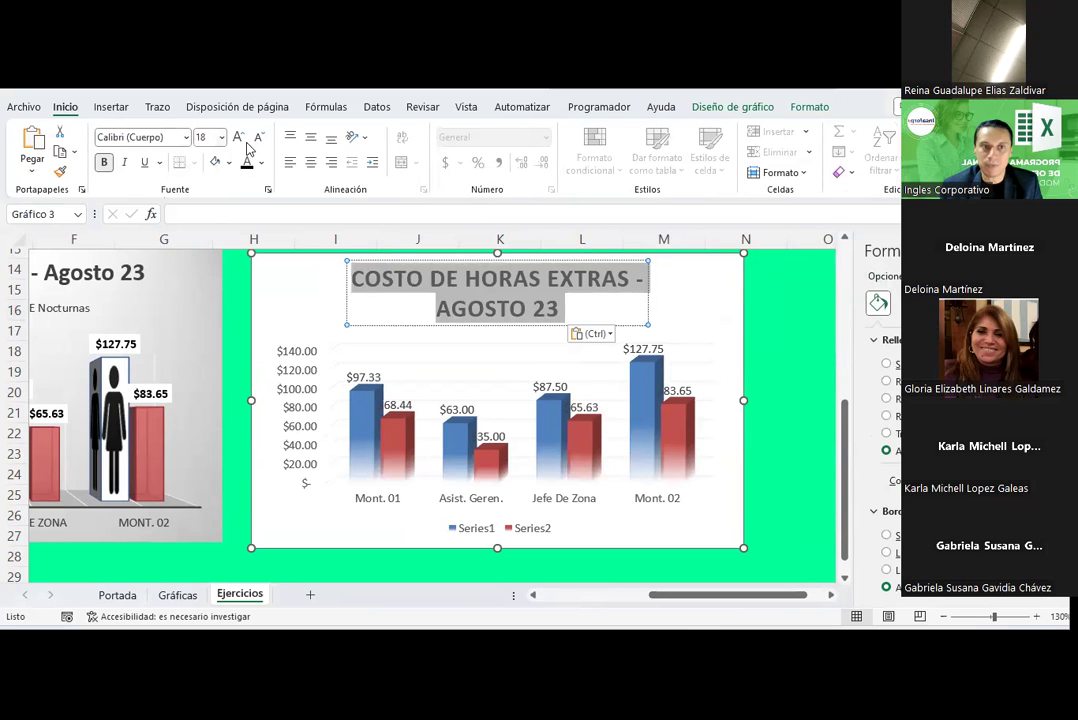
pyautogui.click(258, 137)
pyautogui.click(785, 321)
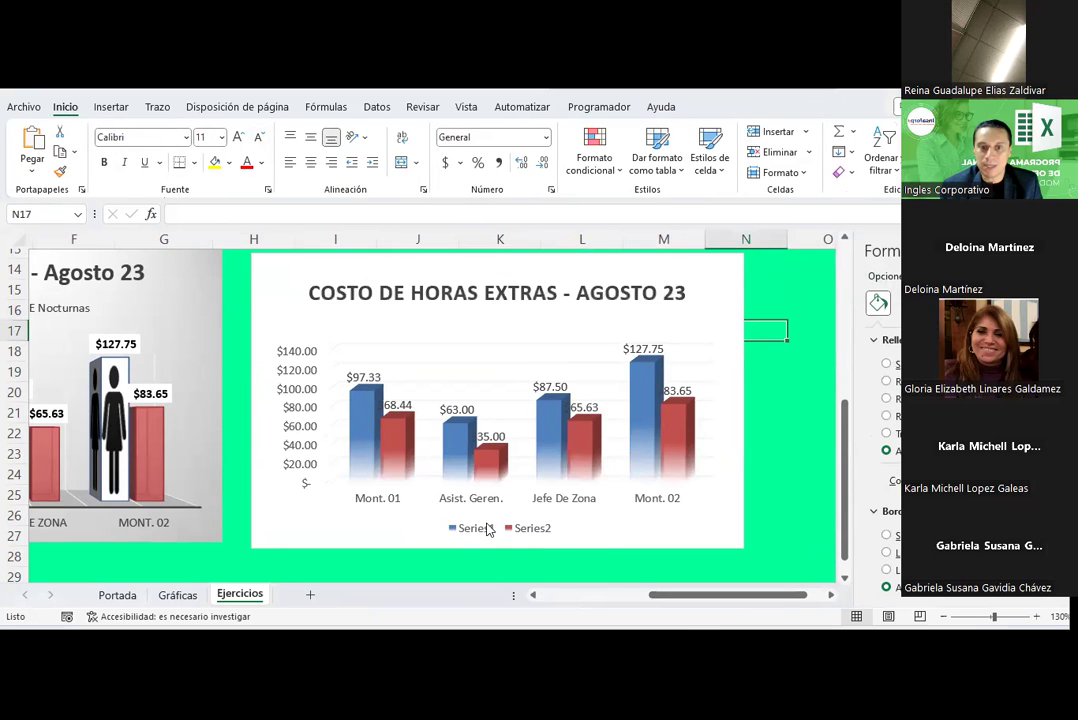
pyautogui.click(722, 460)
pyautogui.click(736, 512)
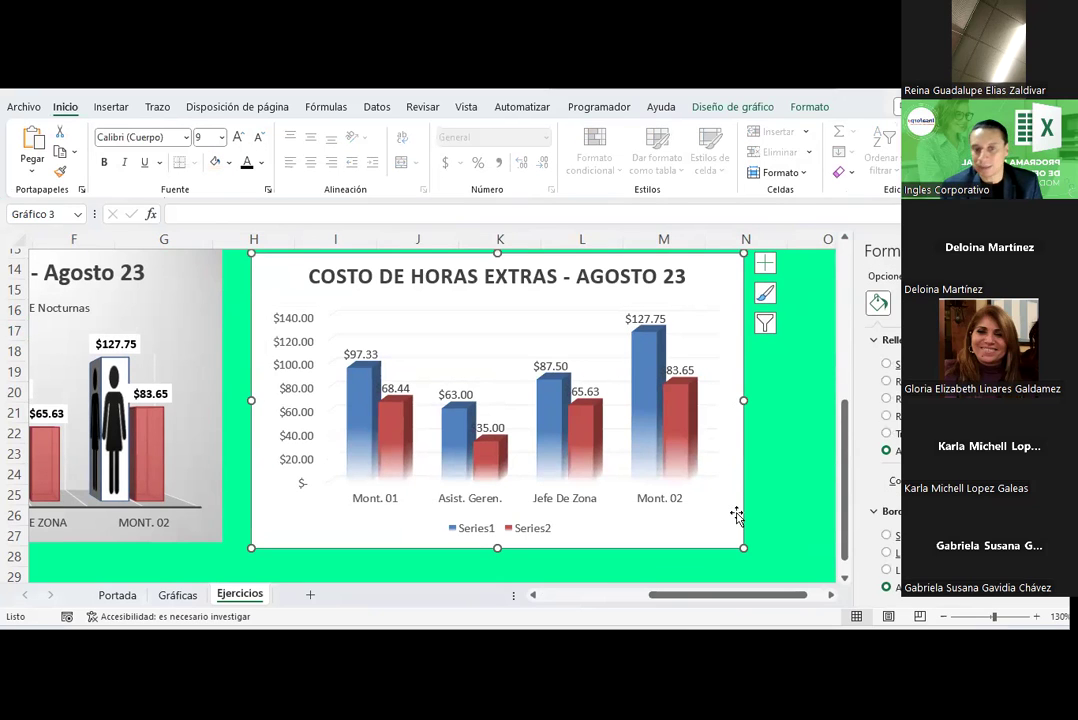
pyautogui.scroll(1, 737, 515)
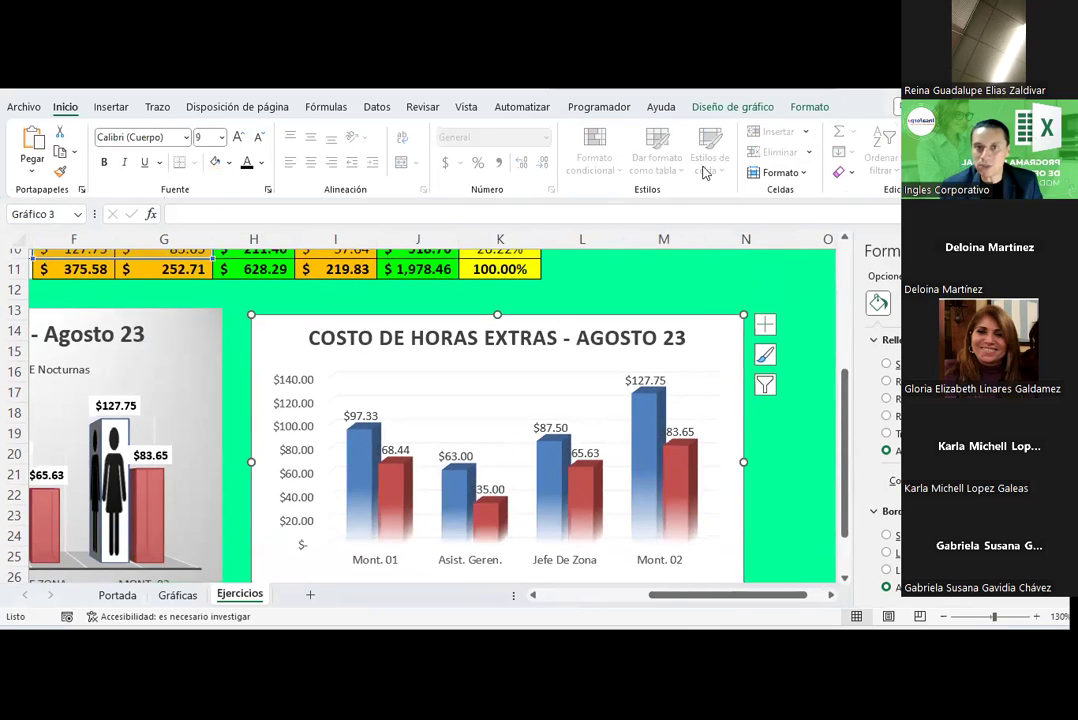
# In Select Data, rename Series1 to Costo HE Diurnas from cell F5
pyautogui.click(732, 106)
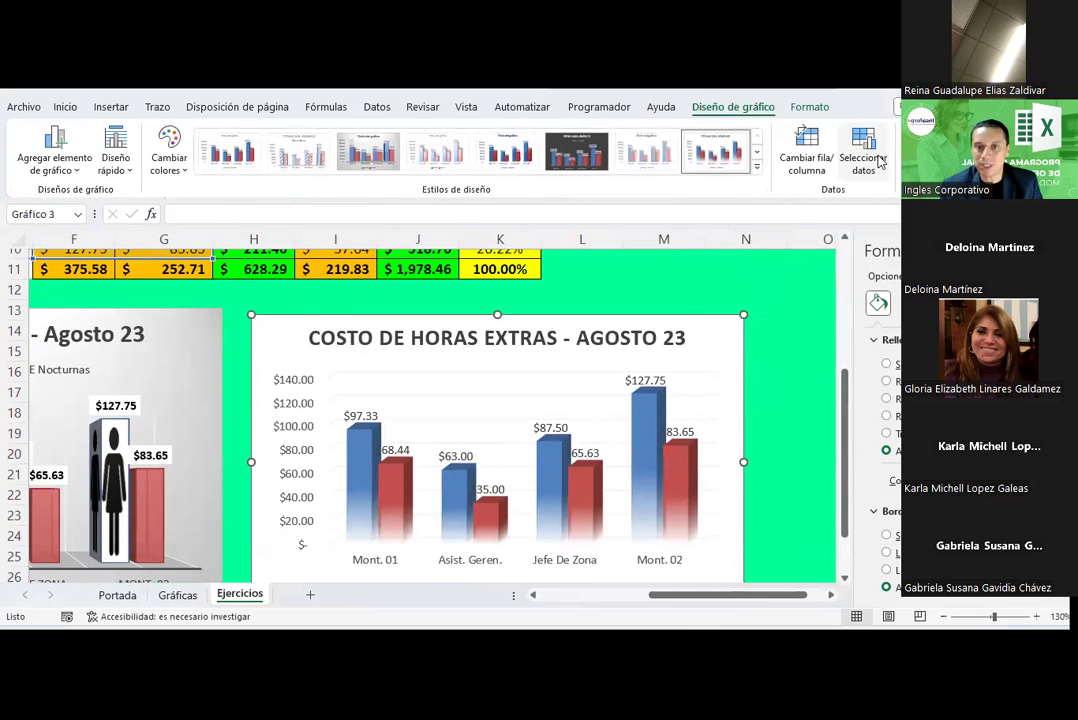
pyautogui.click(860, 160)
pyautogui.click(390, 360)
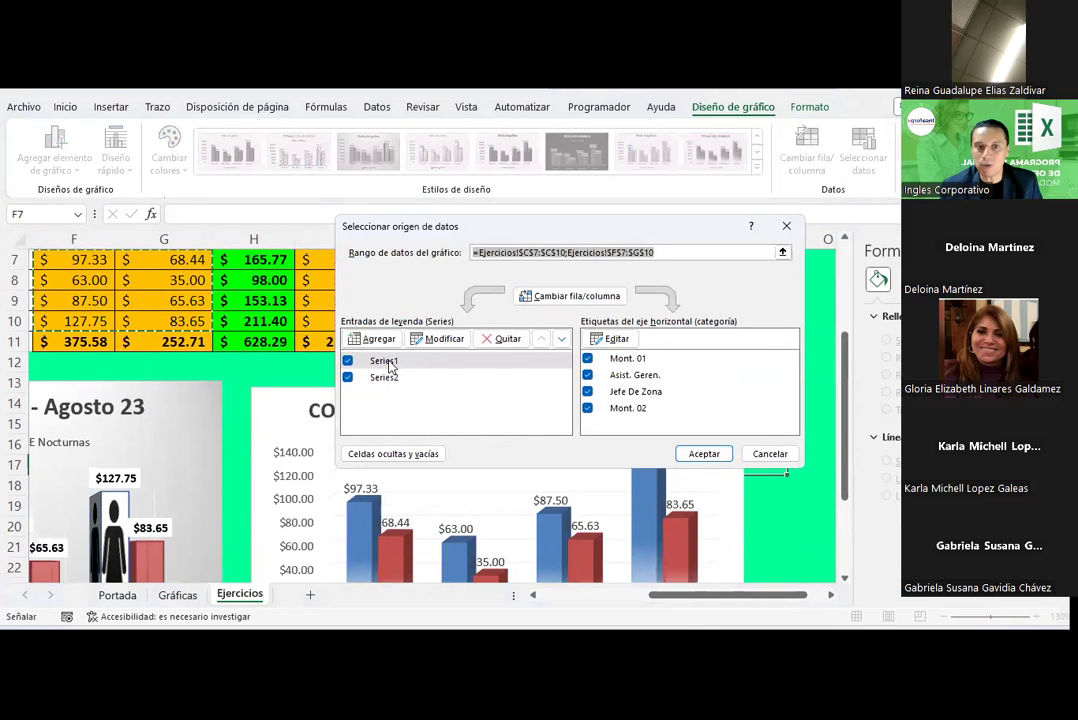
pyautogui.click(445, 340)
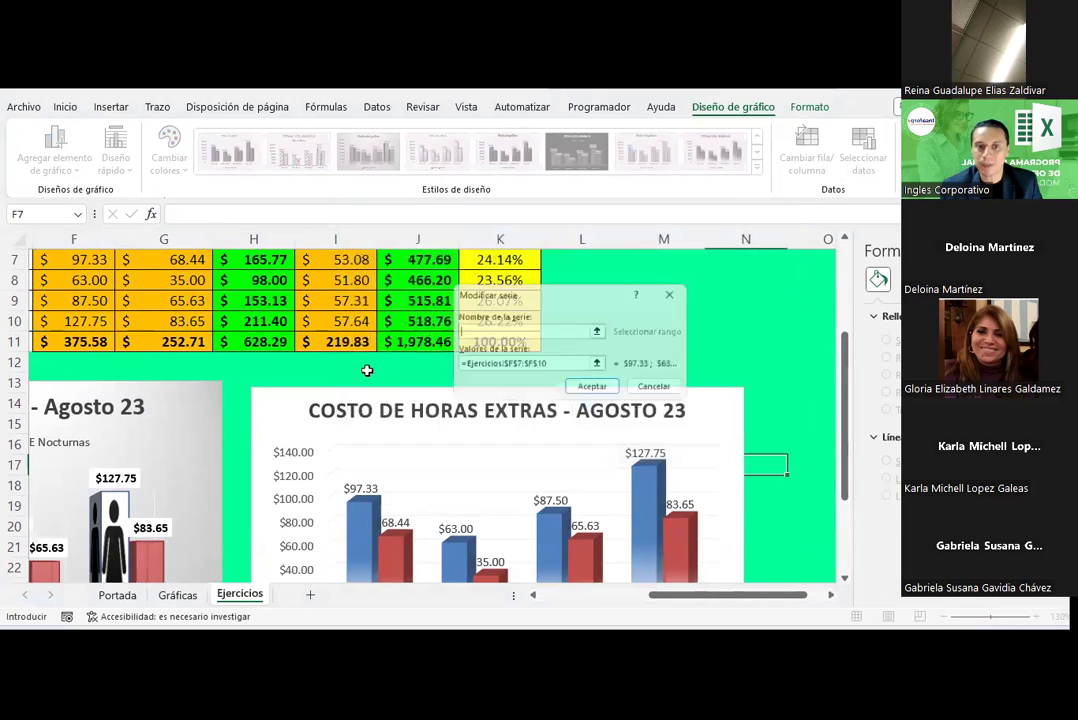
pyautogui.click(52, 290)
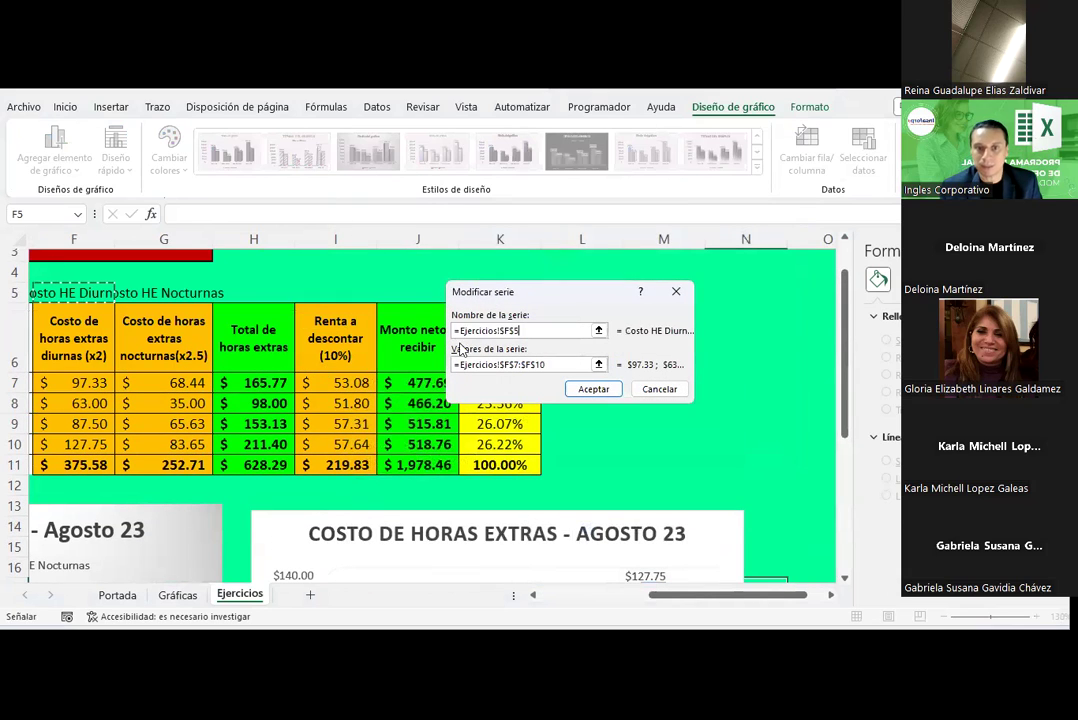
pyautogui.click(601, 391)
# Rename Series2 to Costo HE Nocturnas from cell G5 and apply the changes
pyautogui.click(384, 377)
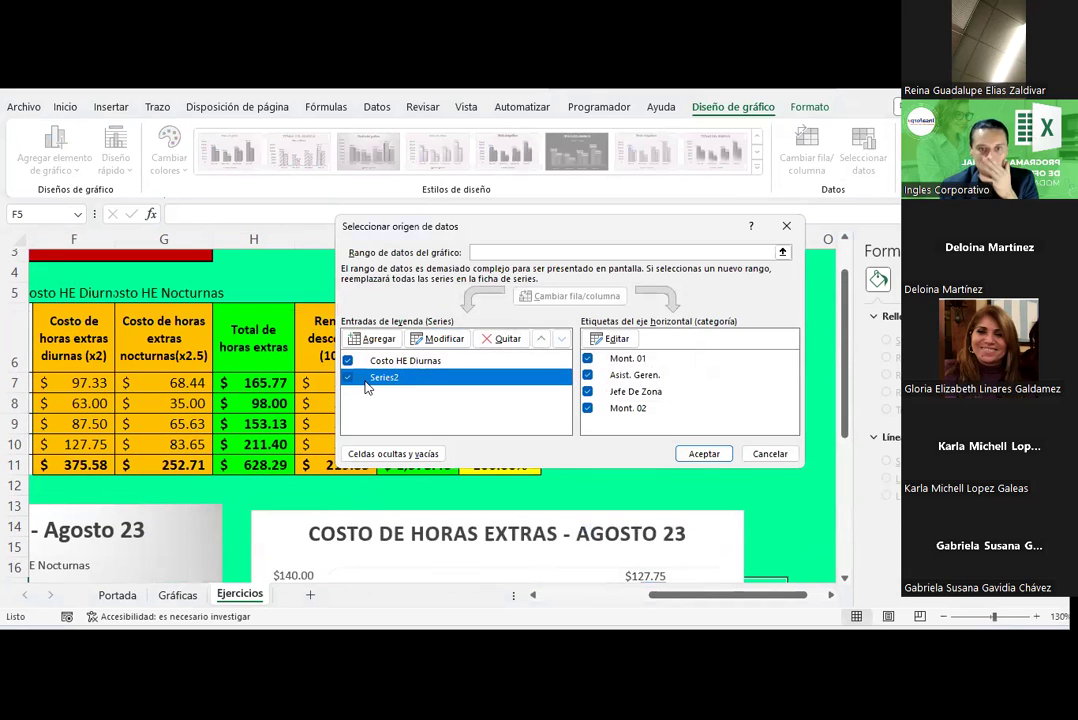
pyautogui.click(444, 339)
pyautogui.click(164, 292)
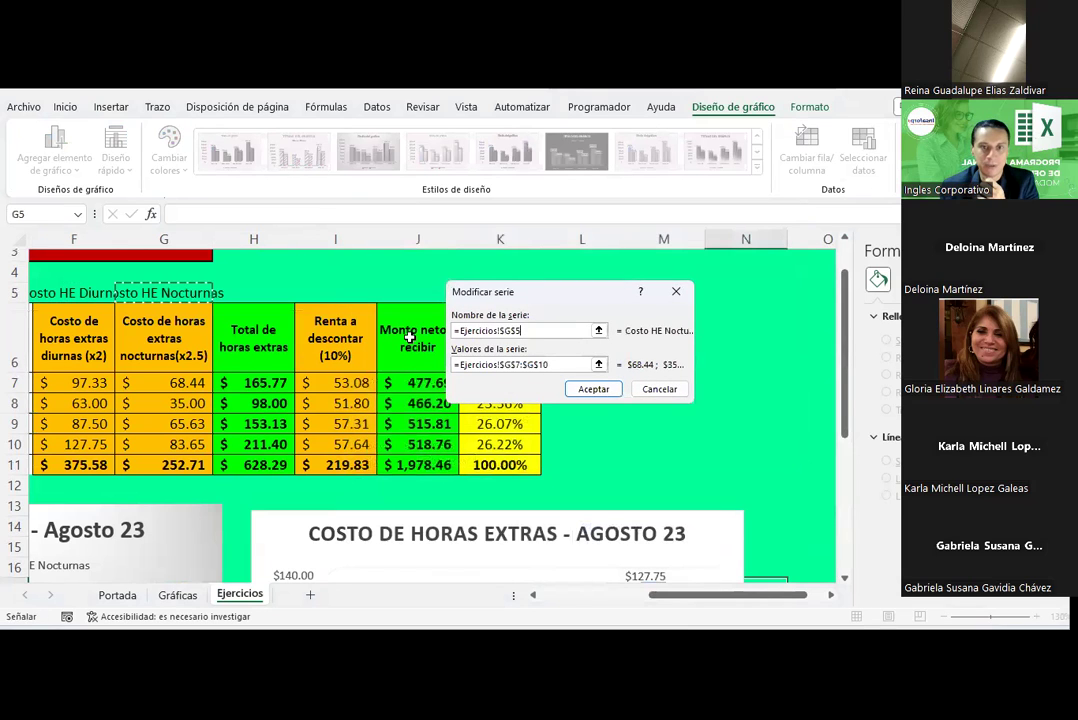
pyautogui.click(599, 391)
pyautogui.click(703, 451)
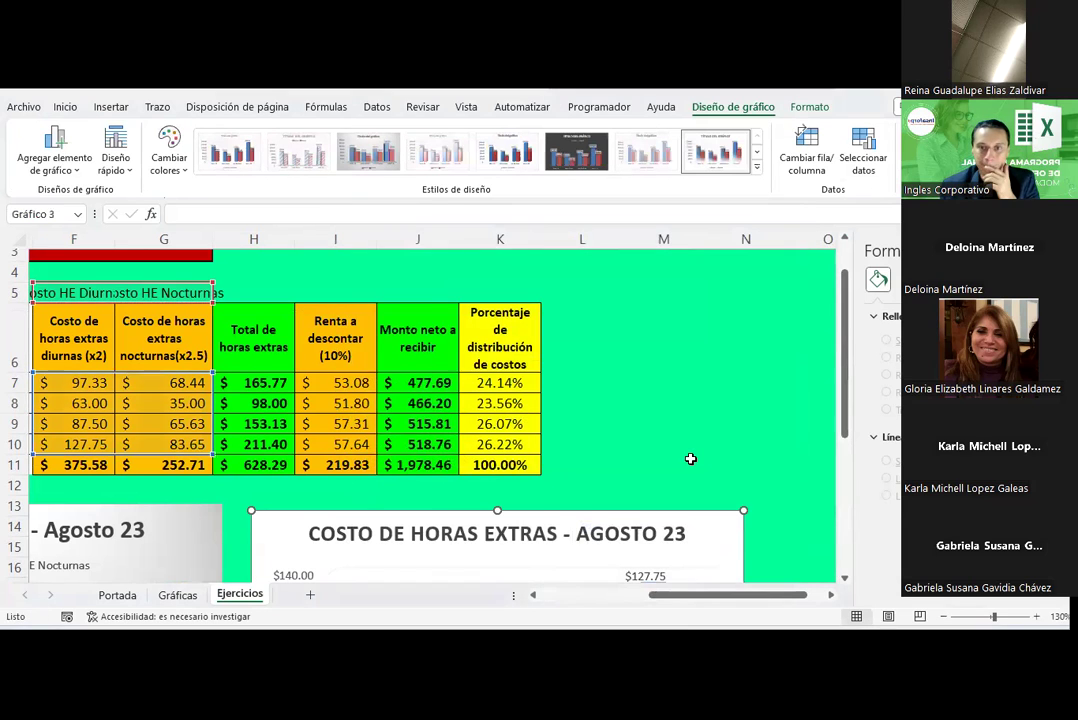
pyautogui.scroll(-3, 693, 463)
pyautogui.scroll(-1, 693, 463)
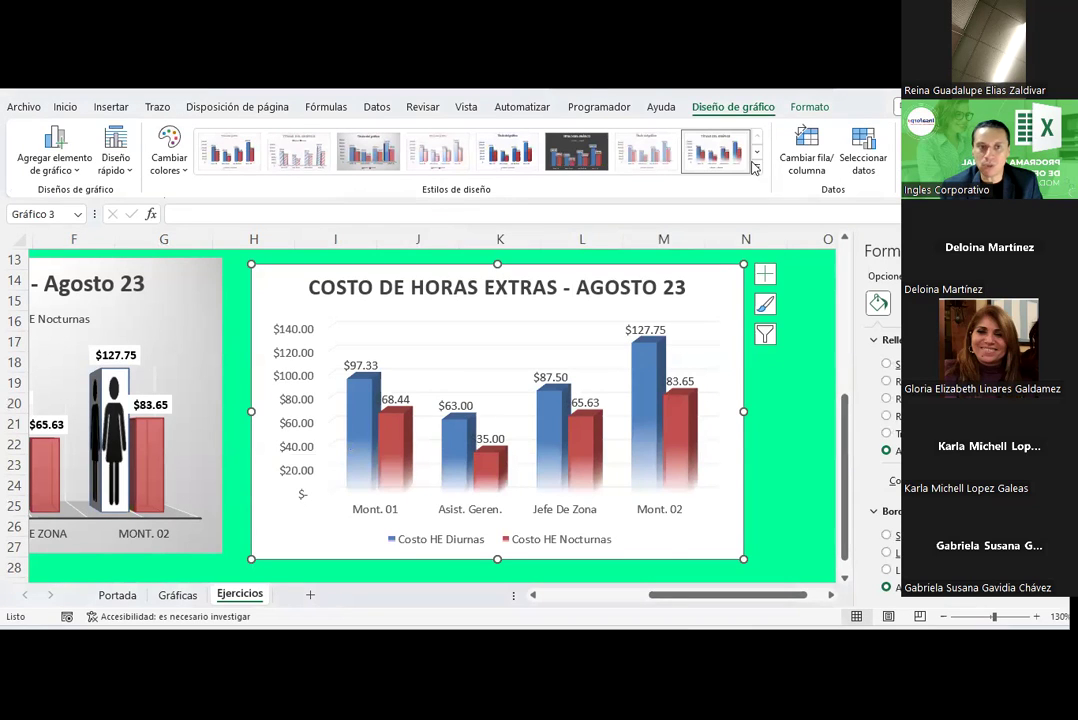
# Add Primary Major Vertical gridlines to the COSTO DE HORAS EXTRAS - AGOSTO 23 3D chart
pyautogui.click(55, 163)
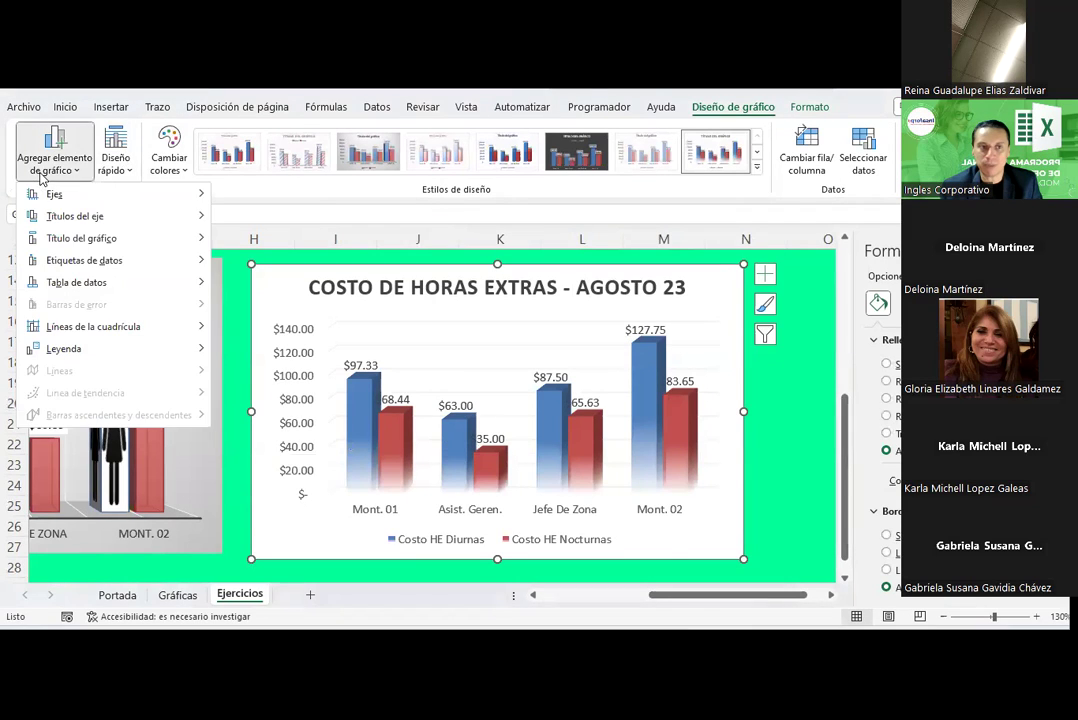
pyautogui.moveTo(64, 259)
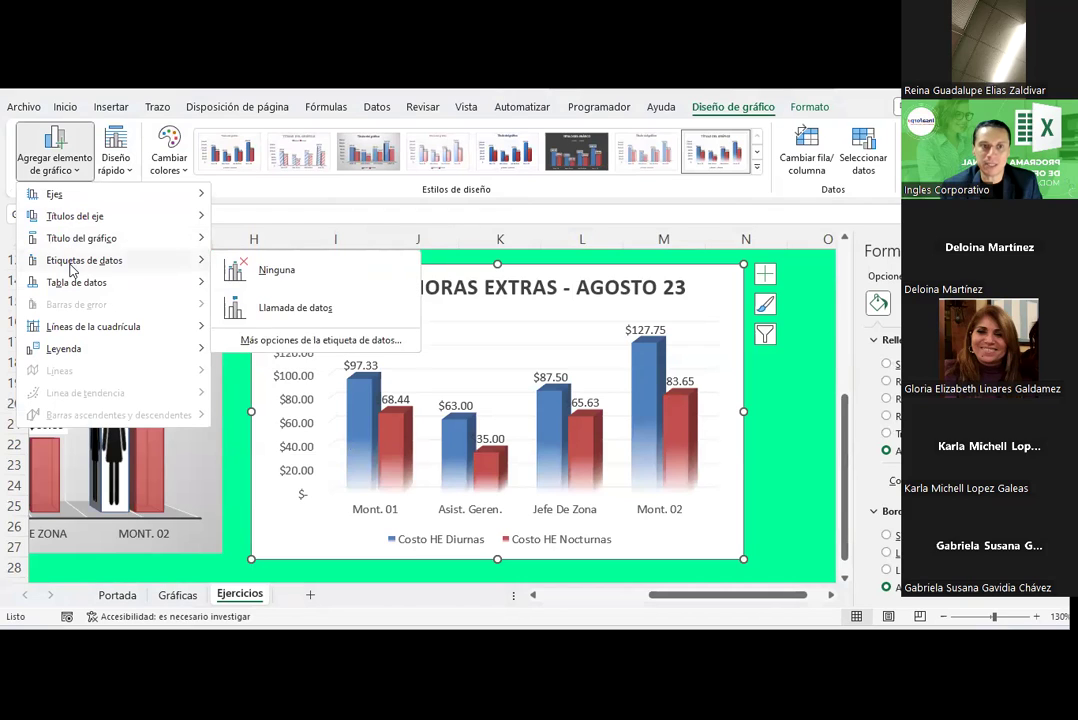
pyautogui.moveTo(58, 222)
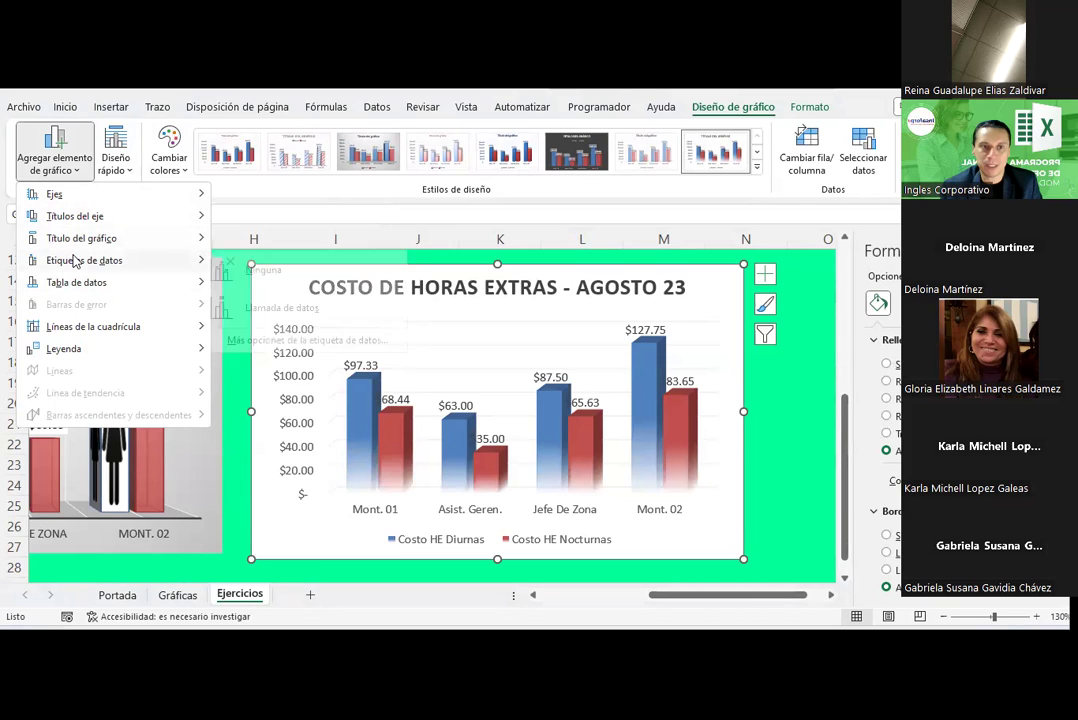
pyautogui.moveTo(84, 282)
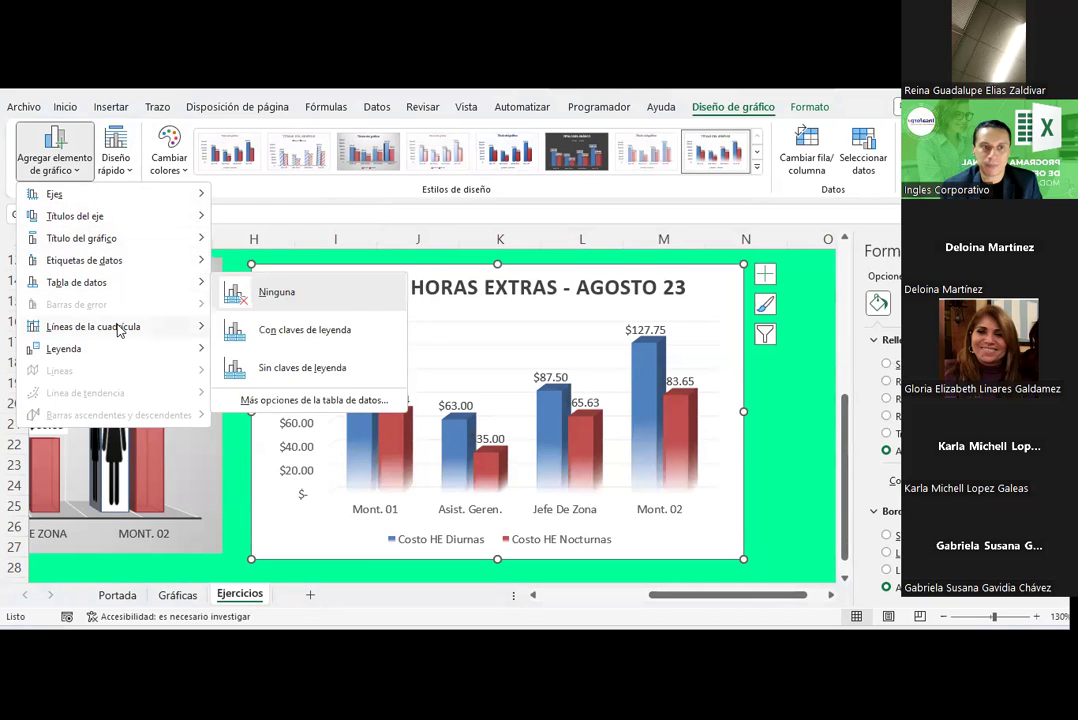
pyautogui.moveTo(120, 328)
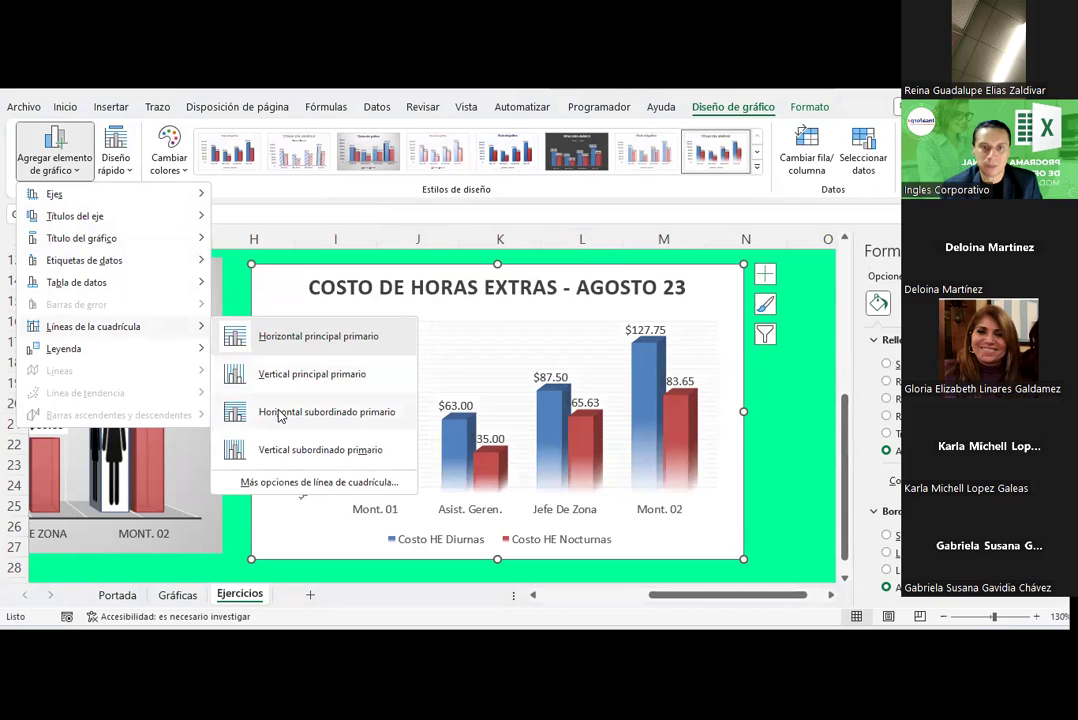
pyautogui.click(259, 375)
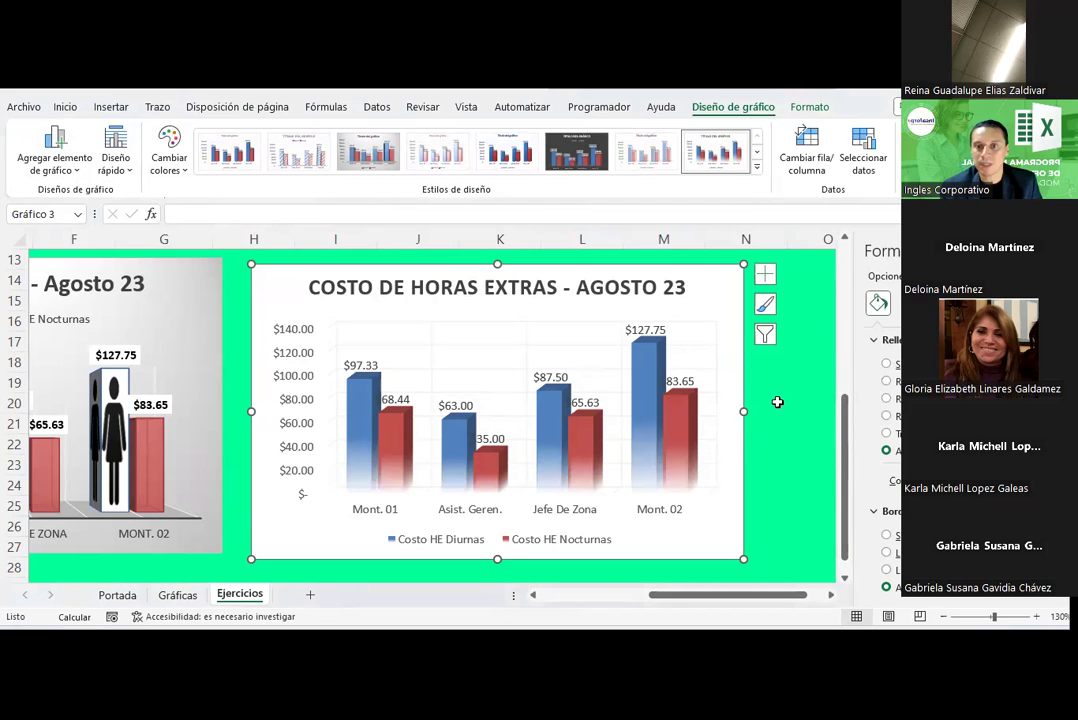
# Close the Format Chart Area pane
pyautogui.click(1064, 251)
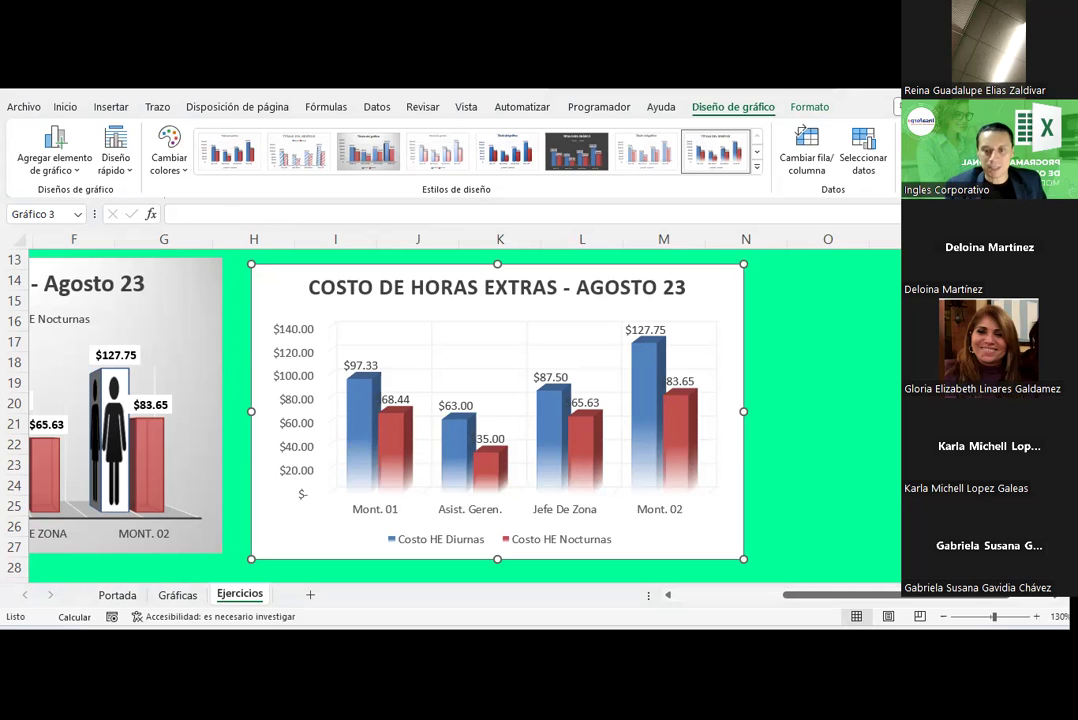
# Browse the Insert tab's Column and Scatter chart lists without inserting anything, then return to Home
pyautogui.click(727, 594)
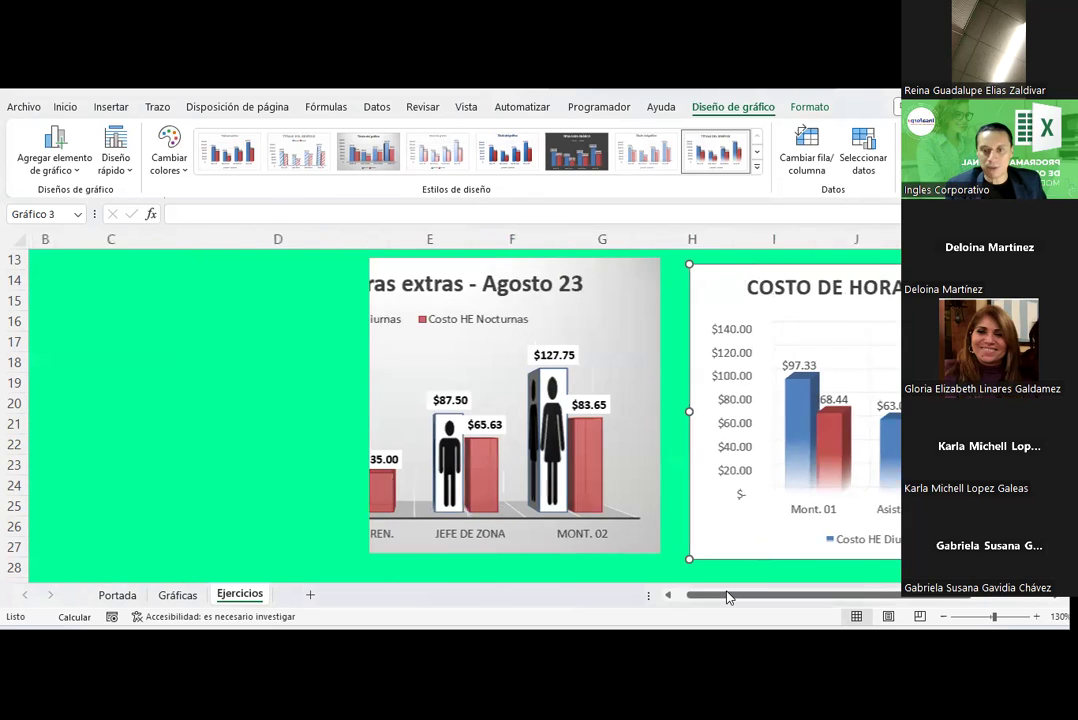
pyautogui.scroll(-3, 573, 460)
pyautogui.scroll(-4, 573, 460)
pyautogui.scroll(4, 573, 460)
pyautogui.scroll(7, 573, 460)
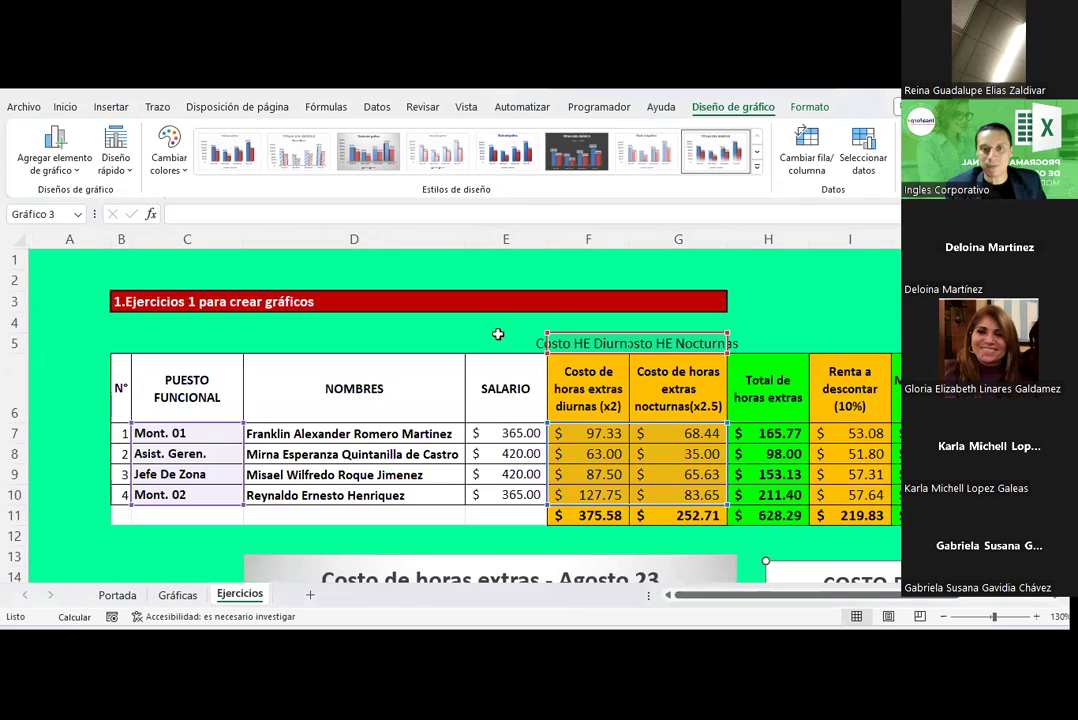
pyautogui.click(111, 107)
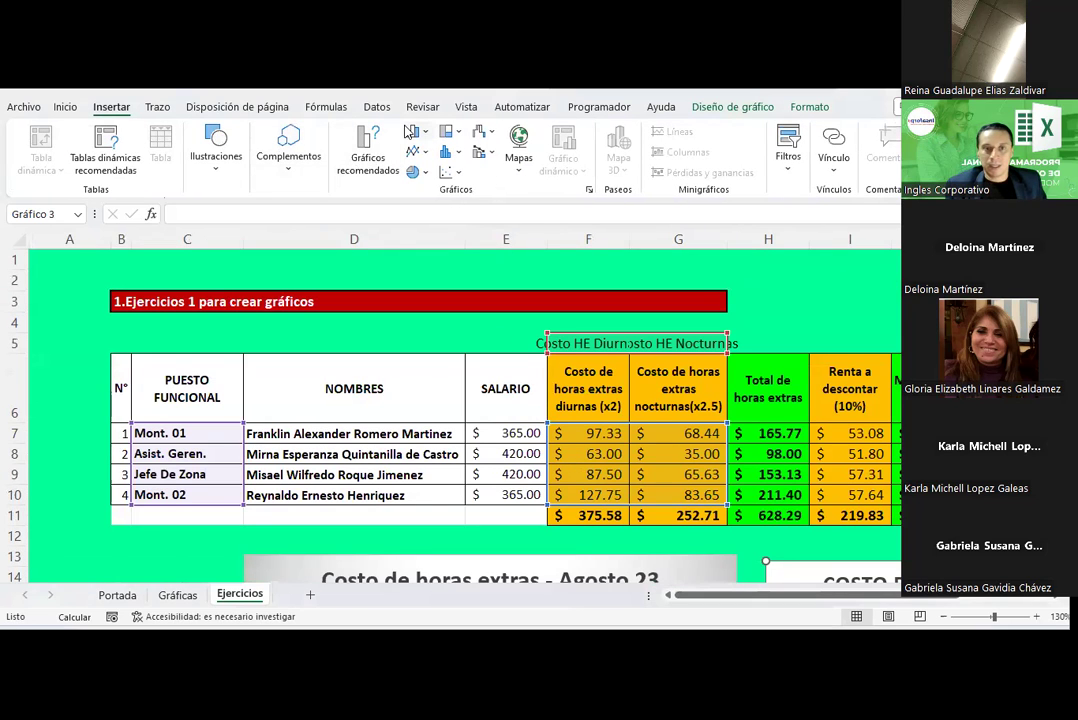
pyautogui.click(413, 132)
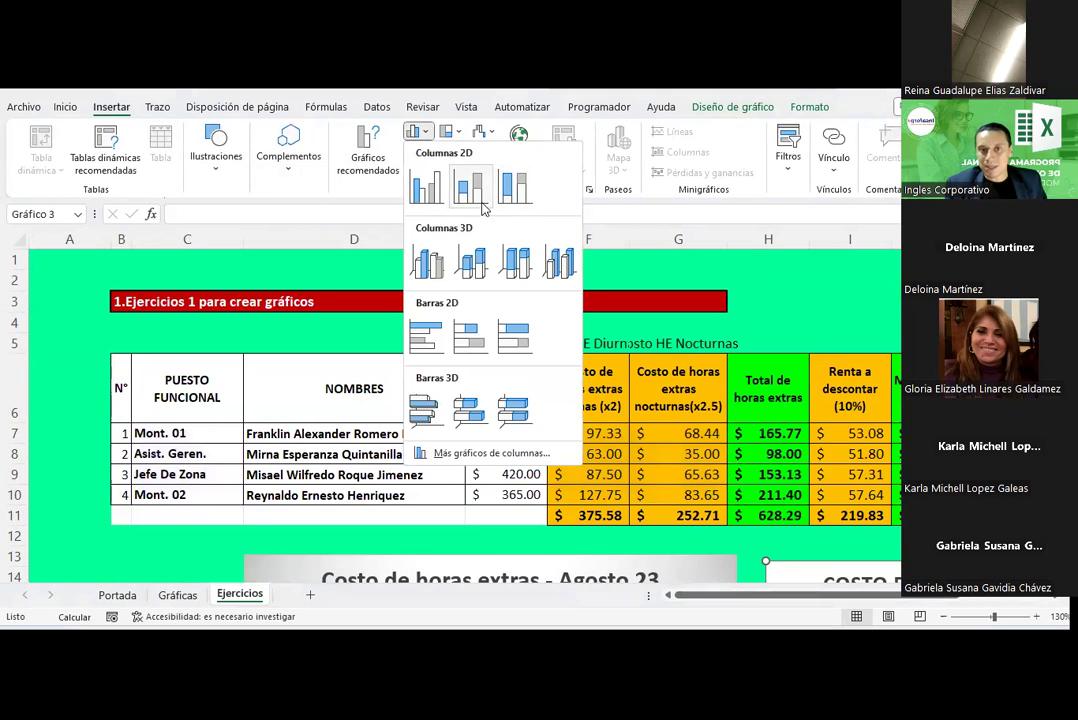
pyautogui.click(621, 272)
pyautogui.click(447, 172)
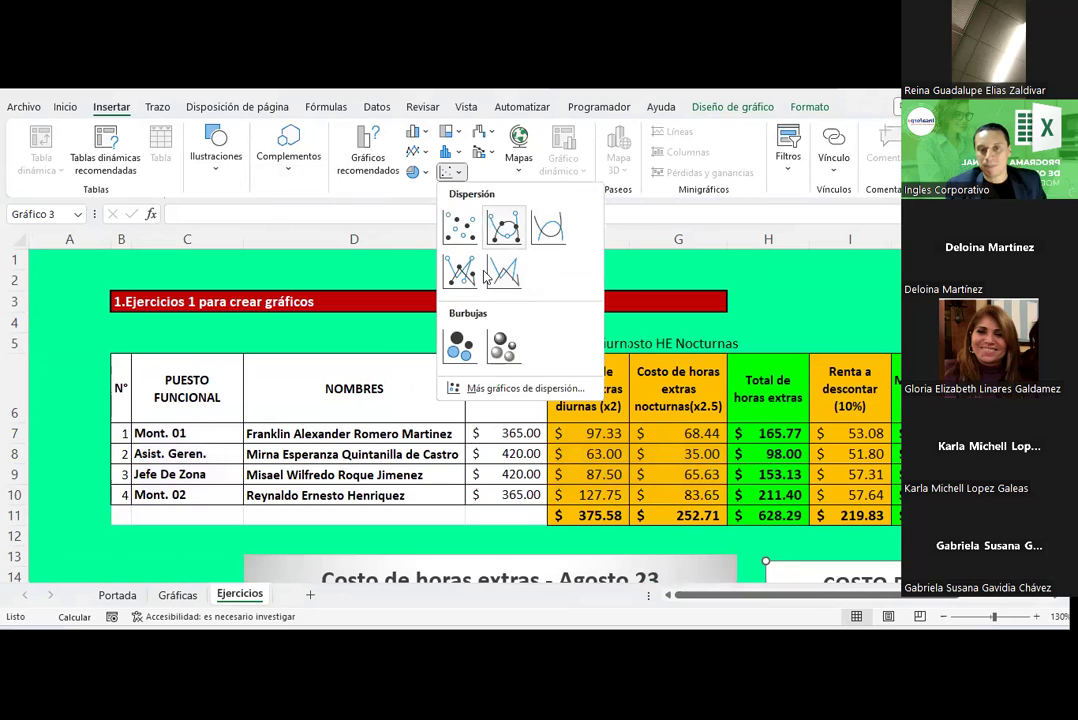
pyautogui.click(770, 291)
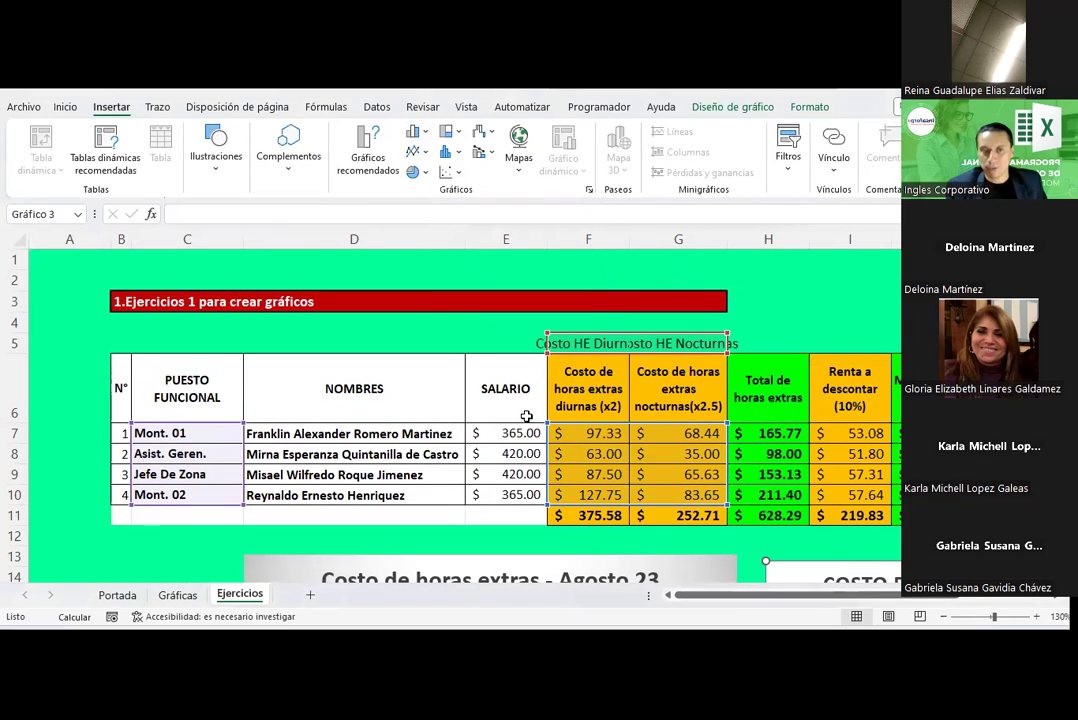
pyautogui.click(65, 107)
# Deselect the chart via cell I3 and bring the photo-and-silhouette chart fully into view
pyautogui.click(813, 305)
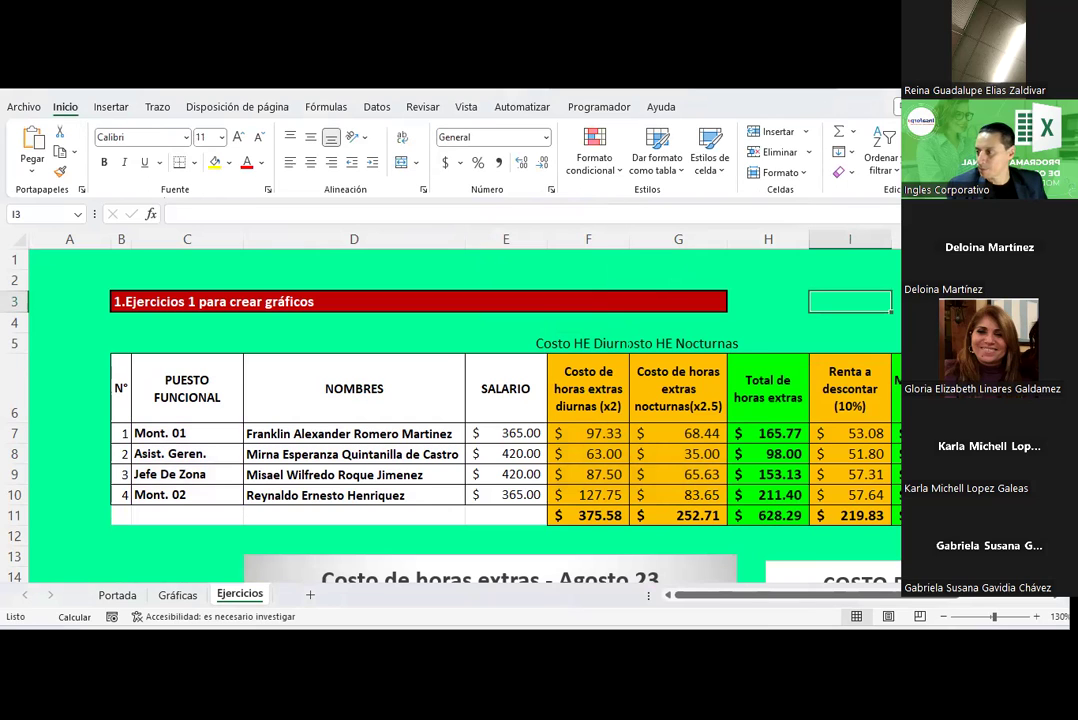
pyautogui.scroll(-3, 648, 452)
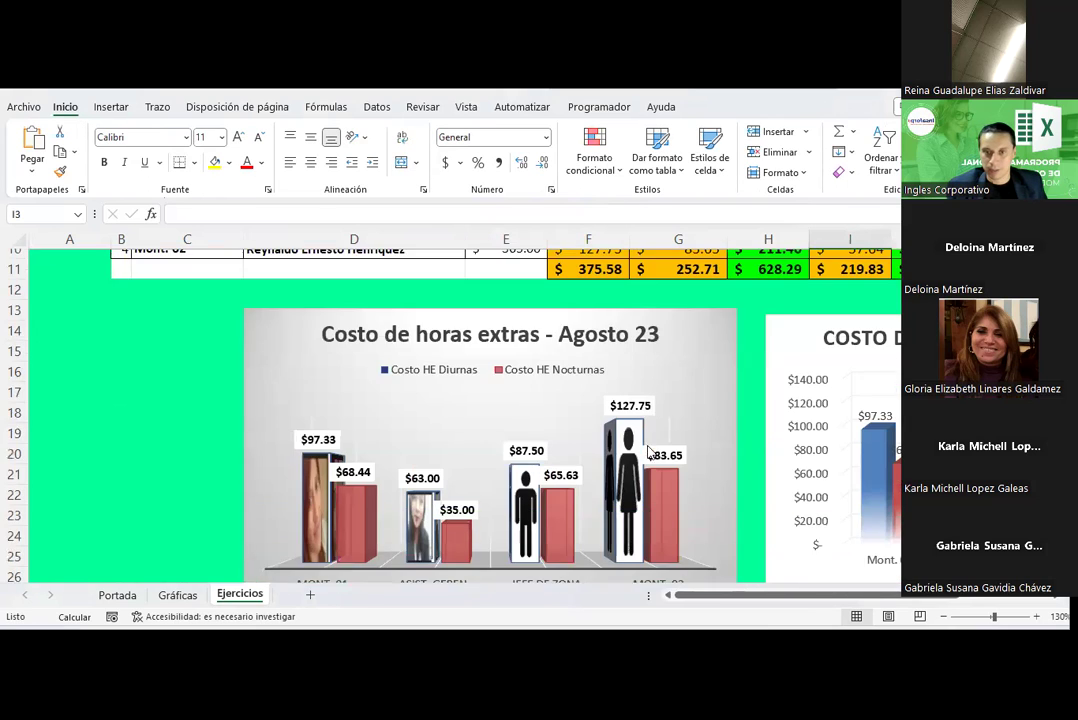
pyautogui.scroll(-2, 648, 452)
pyautogui.scroll(1, 648, 452)
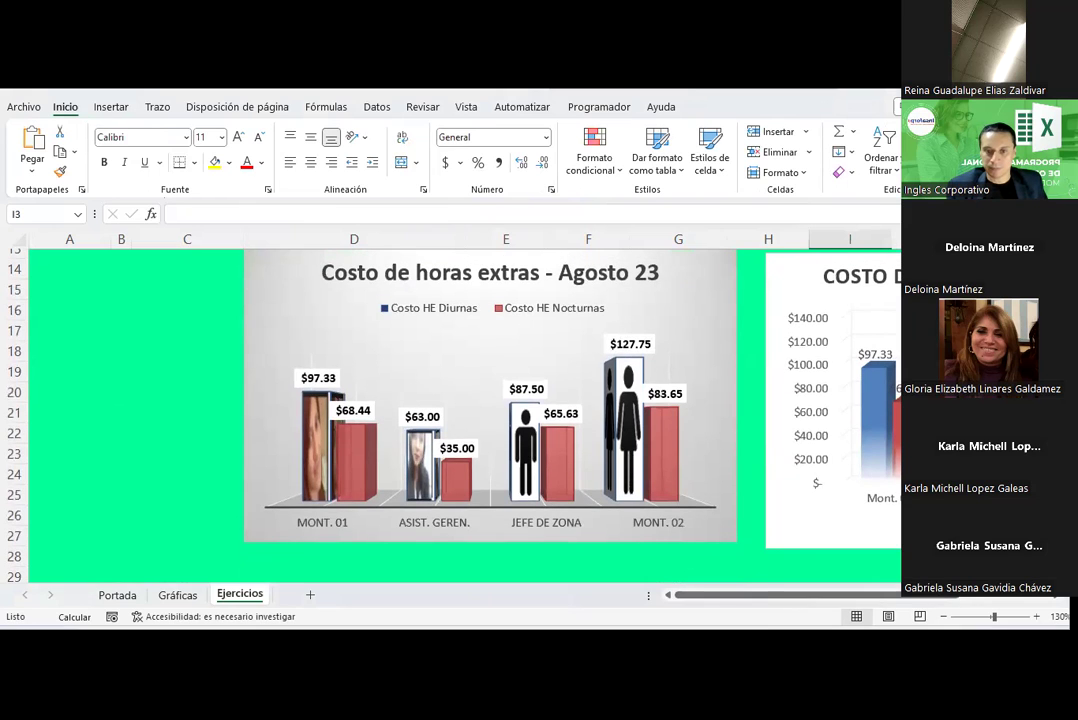
pyautogui.hotkey('alt', 'Tab')
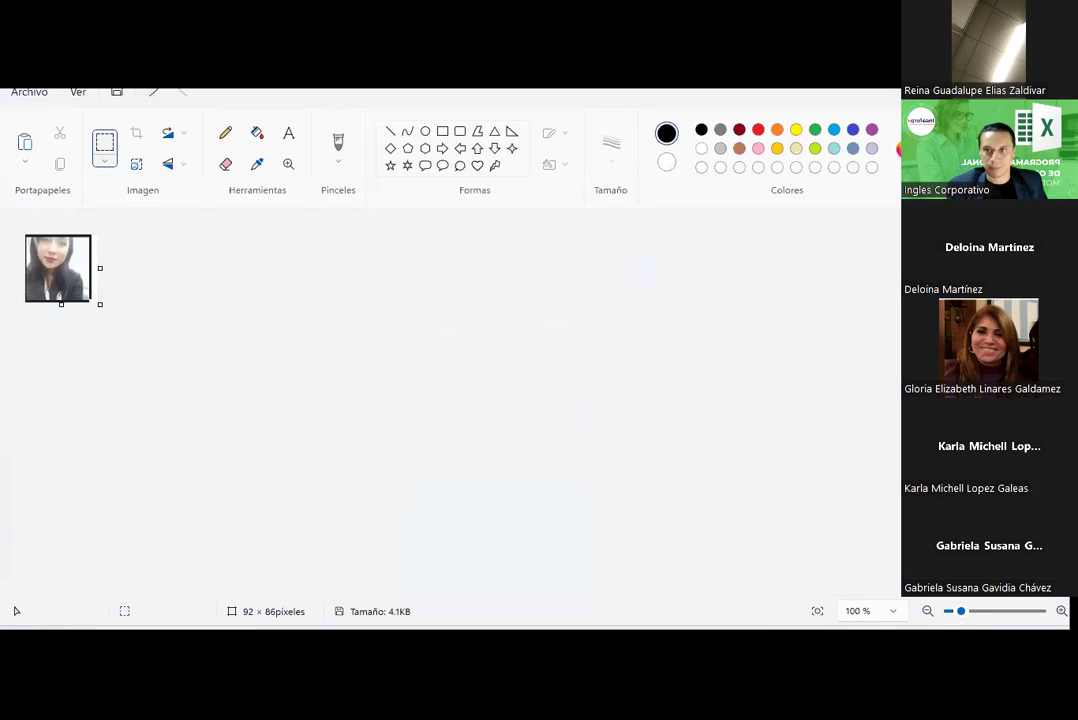
pyautogui.hotkey('alt', 'Tab')
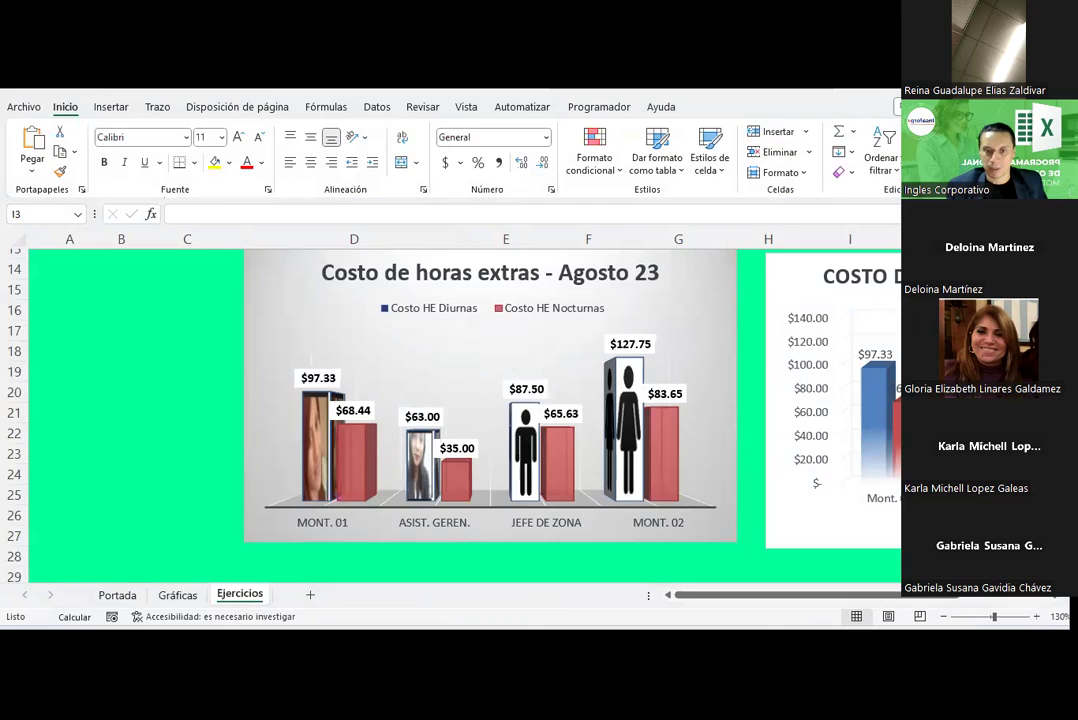
pyautogui.hotkey('alt', 'Tab')
pyautogui.hotkey('alt', 'Tab')
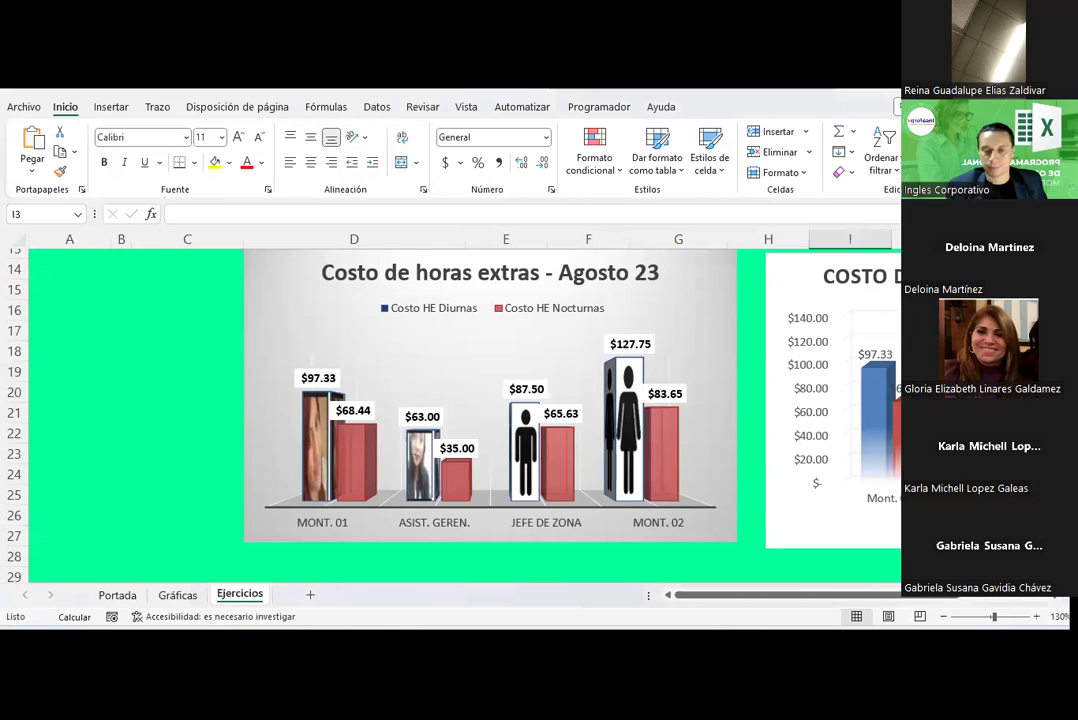